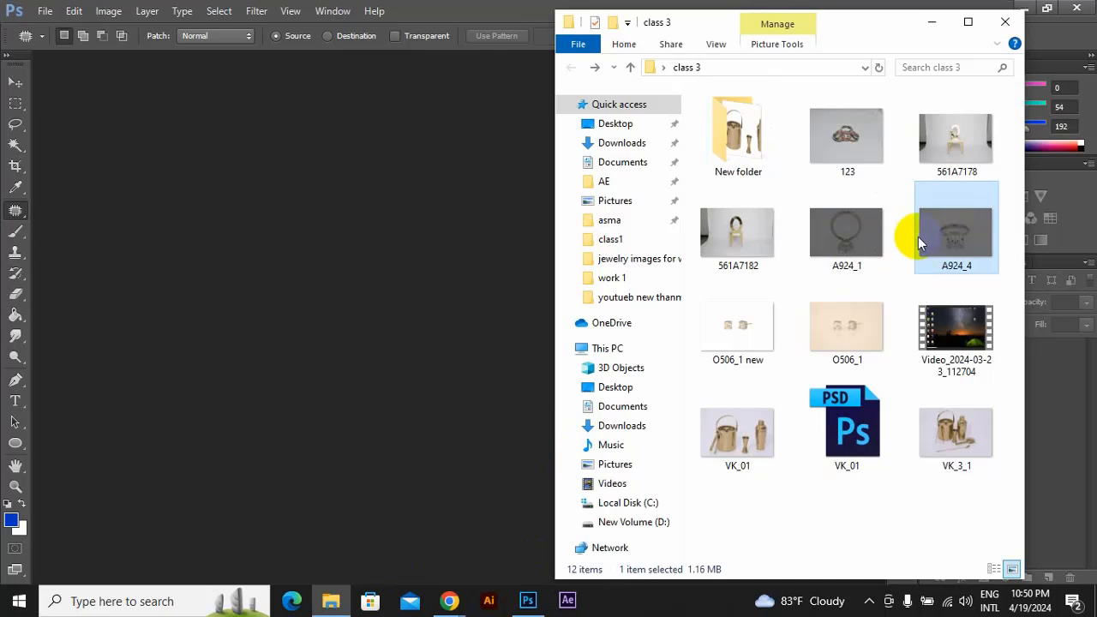
Try to open the A924_4 ring image from the class 3 folder in Photoshop.
{"action": "left_click_drag", "start_coordinate": [934, 237], "coordinate": [436, 309]}
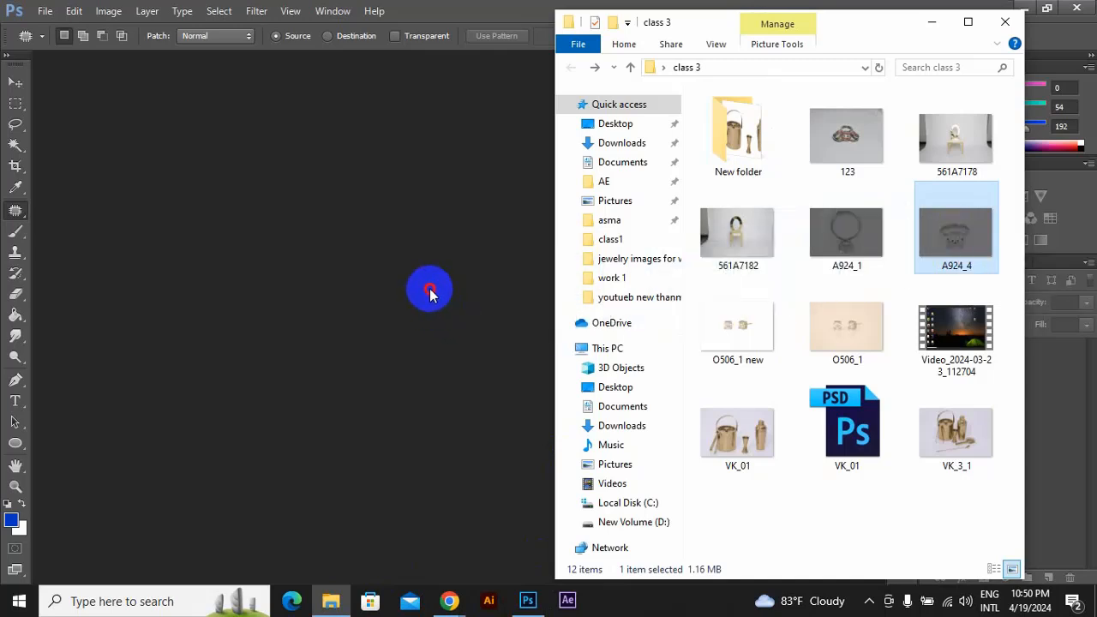
{"action": "left_click_drag", "start_coordinate": [430, 293], "coordinate": [453, 226]}
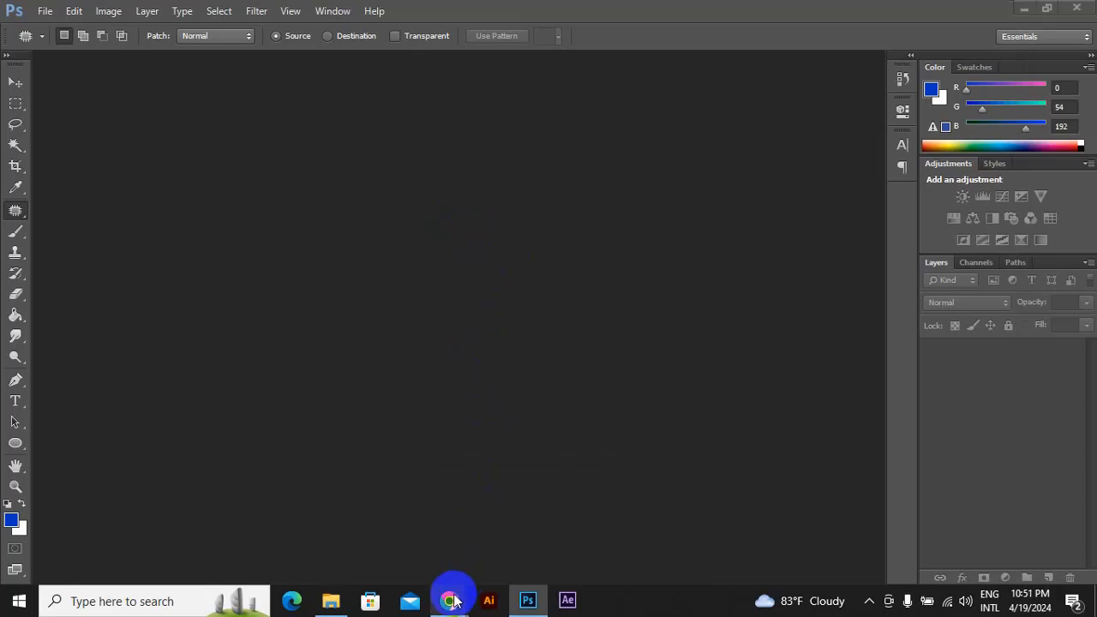
Switch to Chrome and check the Google Meet call and the ring and earring photos in the WhatsApp chat.
{"action": "mouse_move", "coordinate": [449, 599]}
{"action": "left_click", "coordinate": [403, 531]}
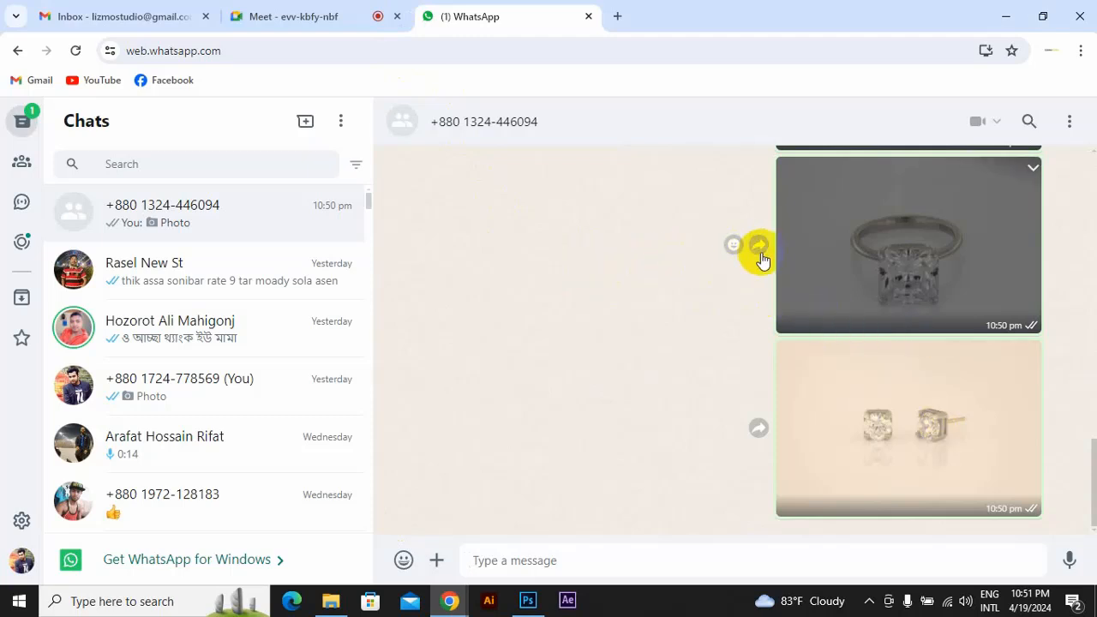
{"action": "left_click", "coordinate": [362, 19]}
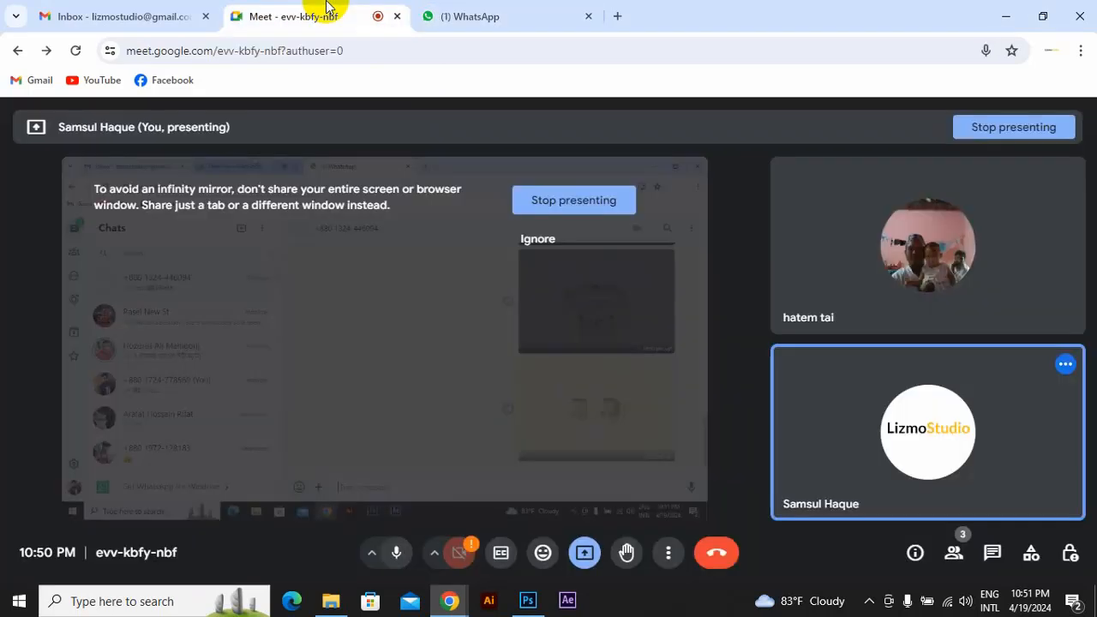
{"action": "left_click", "coordinate": [514, 16]}
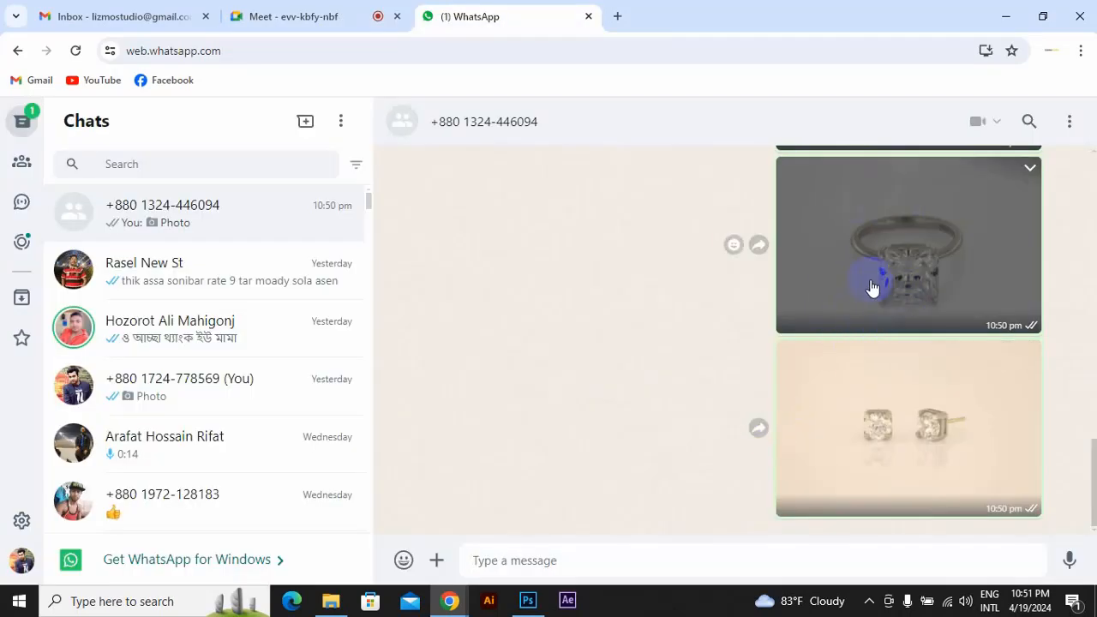
Minimize the open windows and open the A924_4 ring image from the class 3 folder in Photoshop.
{"action": "left_click", "coordinate": [1003, 13]}
{"action": "left_click", "coordinate": [1024, 8]}
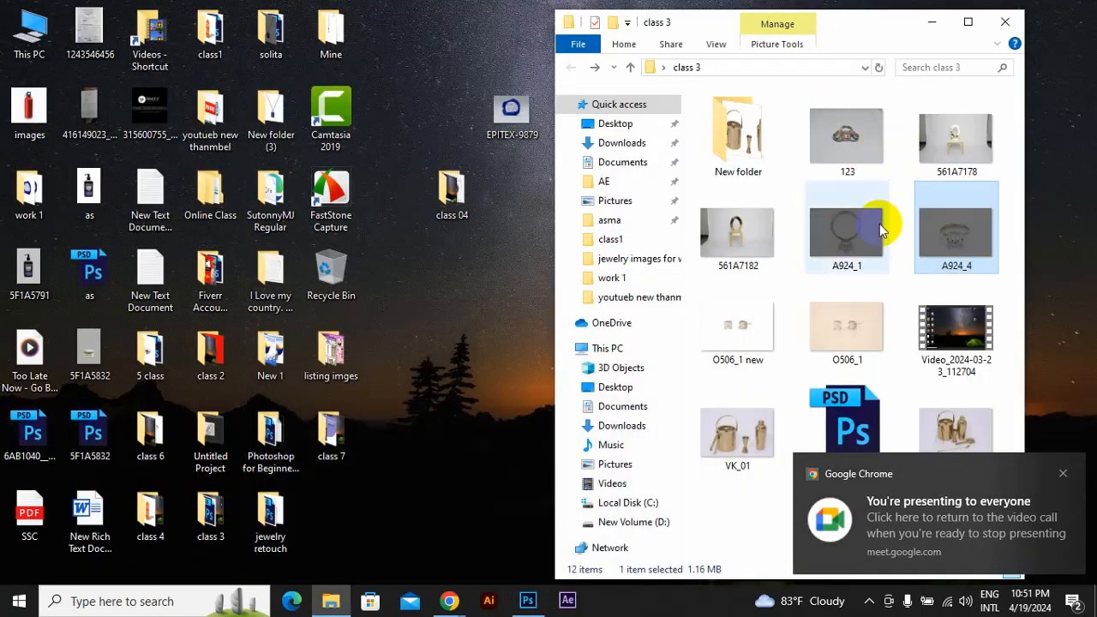
{"action": "left_click_drag", "start_coordinate": [955, 248], "coordinate": [512, 253]}
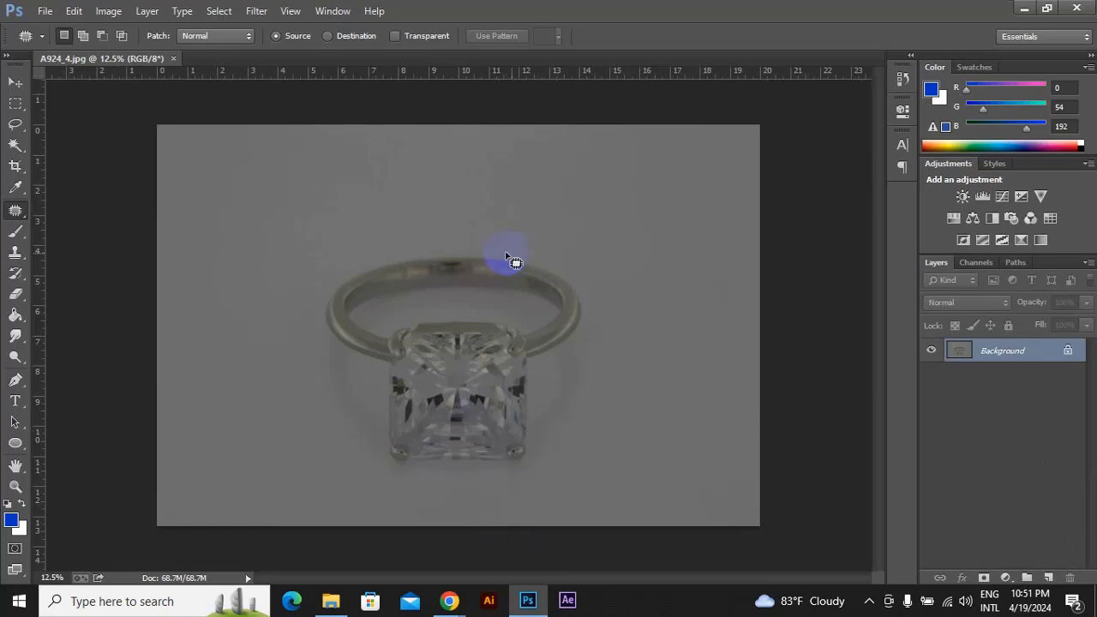
Duplicate the Background layer and add an empty layer between the original and its copy.
{"action": "left_click", "coordinate": [16, 80]}
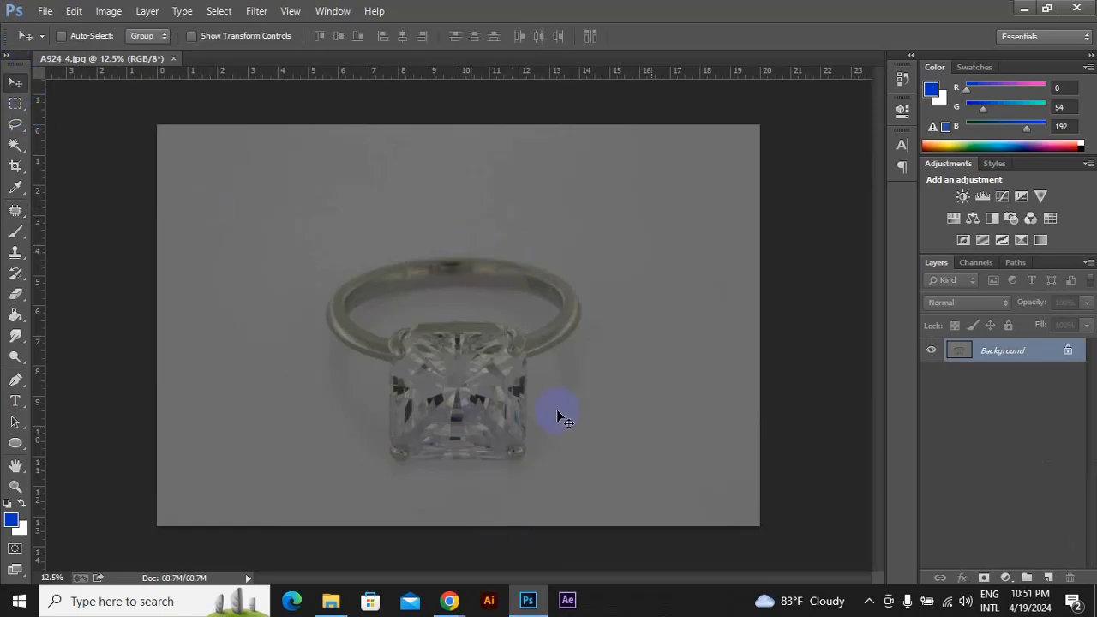
{"action": "left_click_drag", "start_coordinate": [992, 358], "coordinate": [1051, 574]}
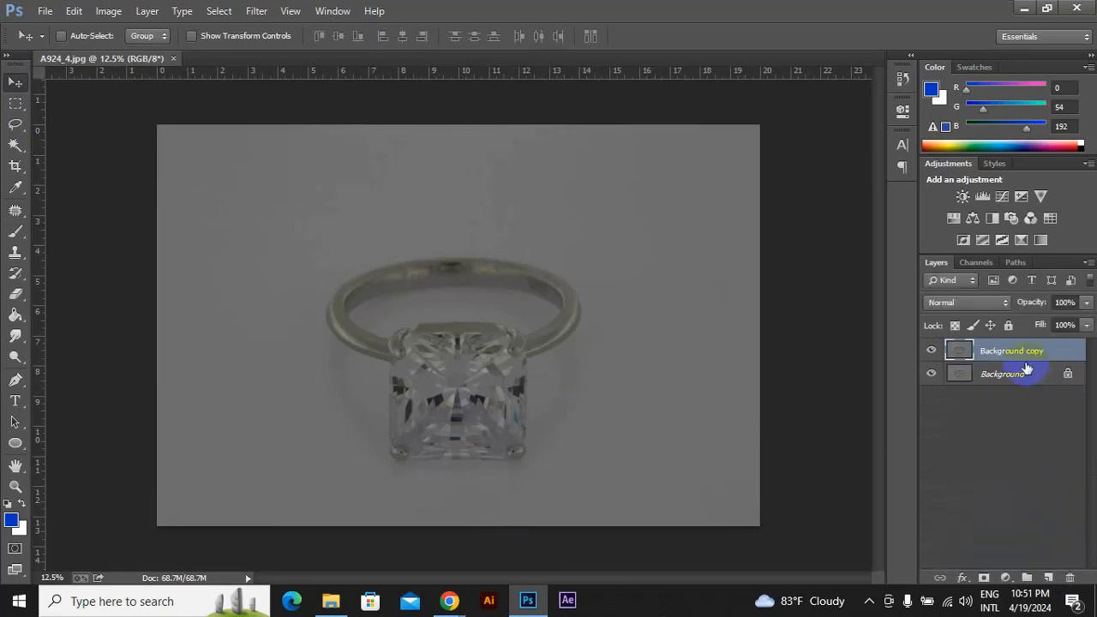
{"action": "left_click", "coordinate": [985, 377]}
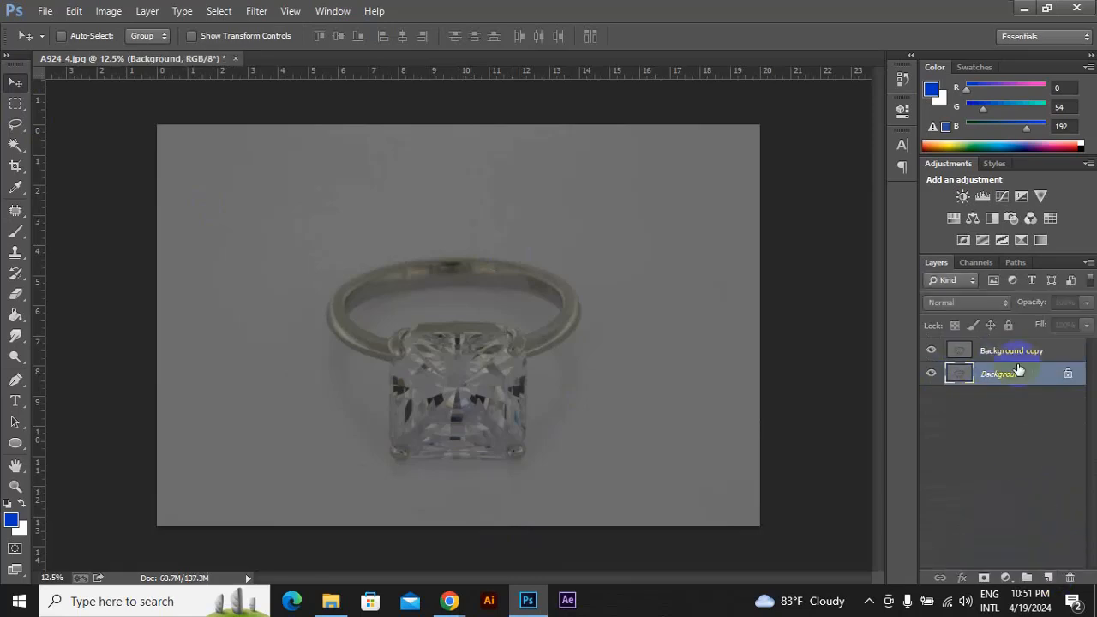
{"action": "left_click", "coordinate": [1052, 578]}
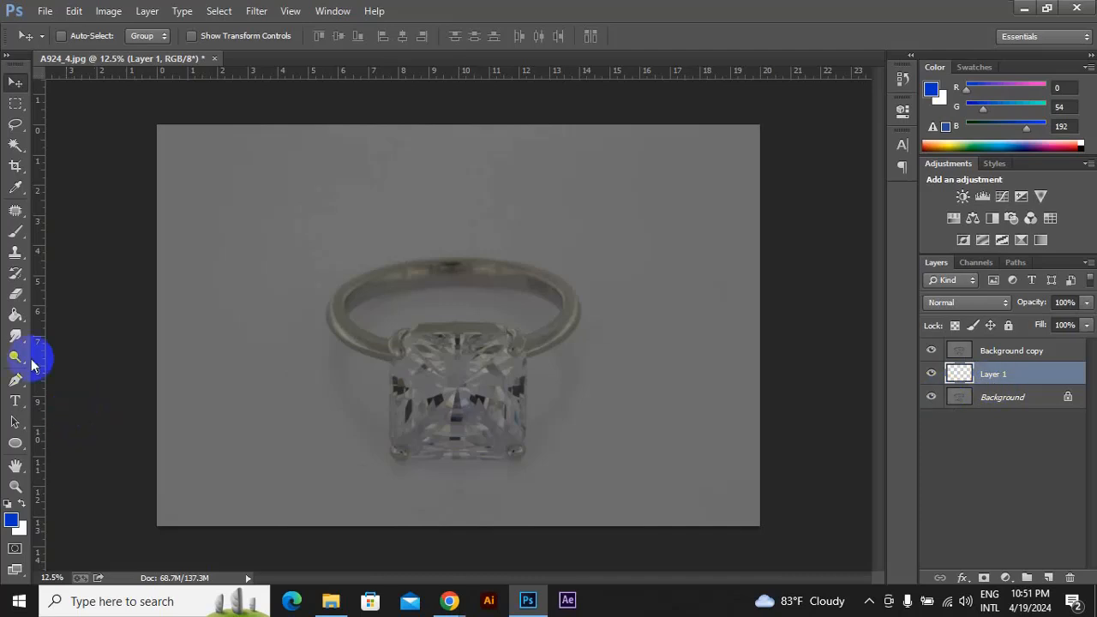
Set the foreground color to white (ffffff) and fill the new empty layer with it using the Paint Bucket.
{"action": "left_click_drag", "start_coordinate": [16, 315], "coordinate": [60, 330]}
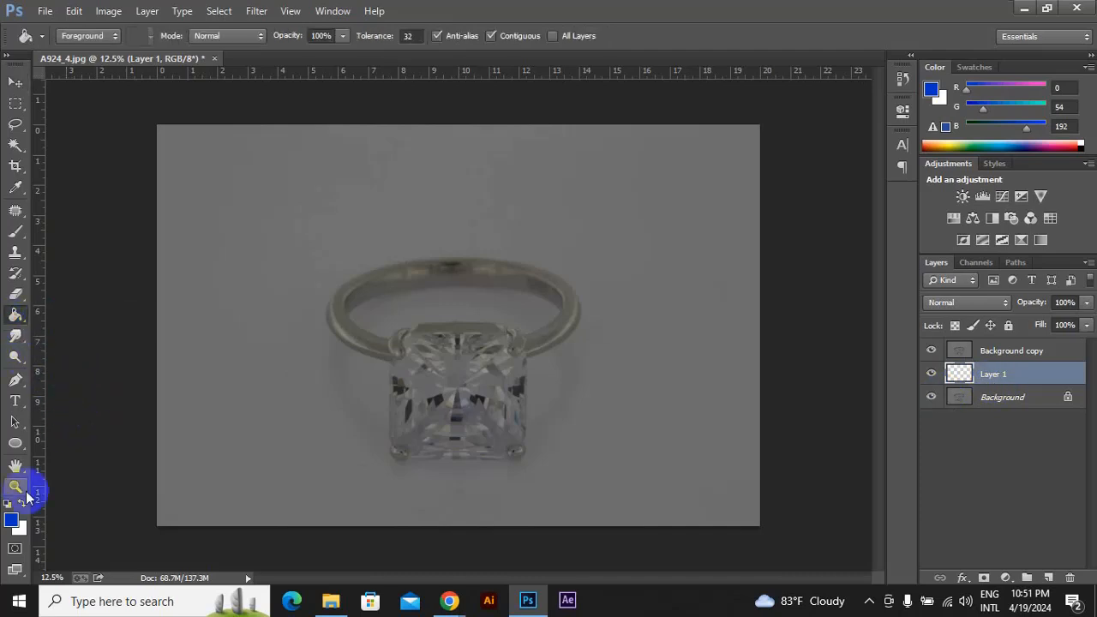
{"action": "left_click", "coordinate": [12, 519]}
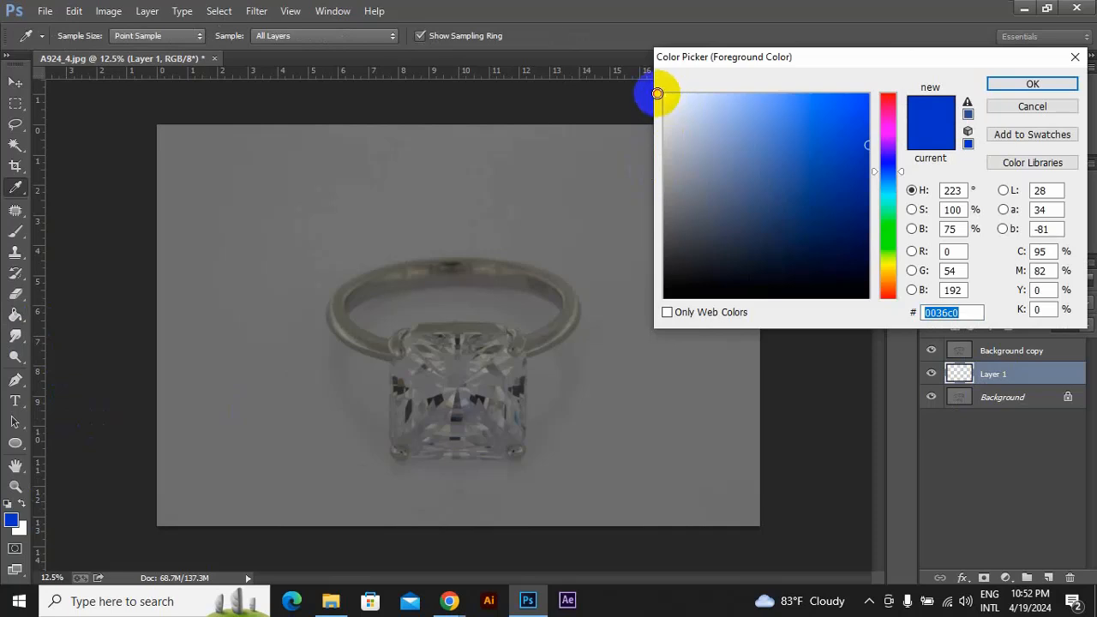
{"action": "left_click_drag", "start_coordinate": [663, 94], "coordinate": [646, 84]}
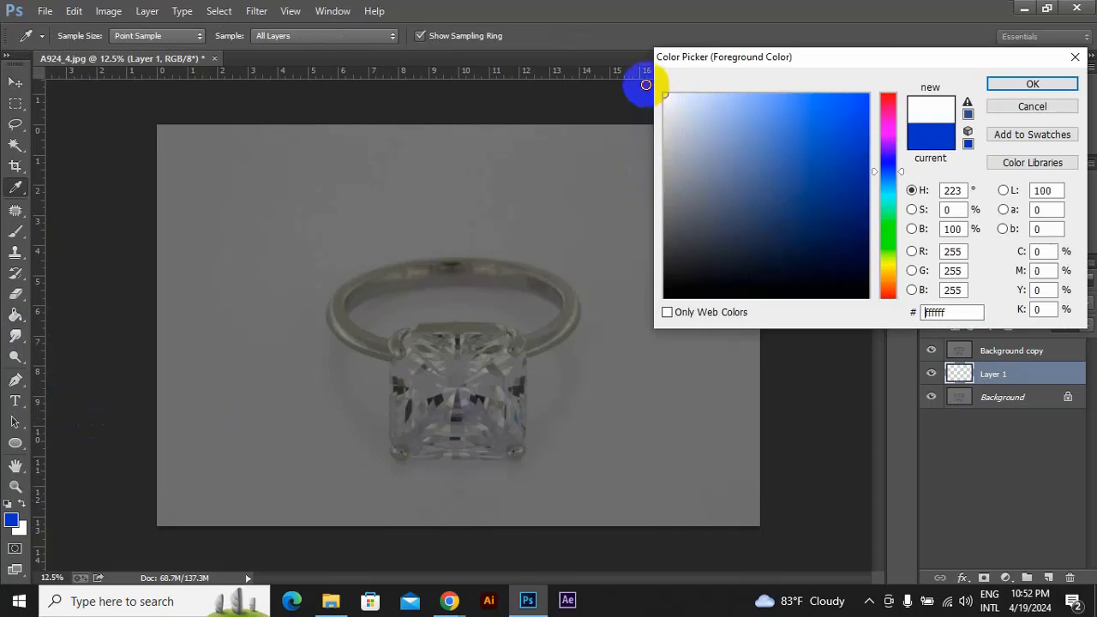
{"action": "left_click", "coordinate": [1022, 84]}
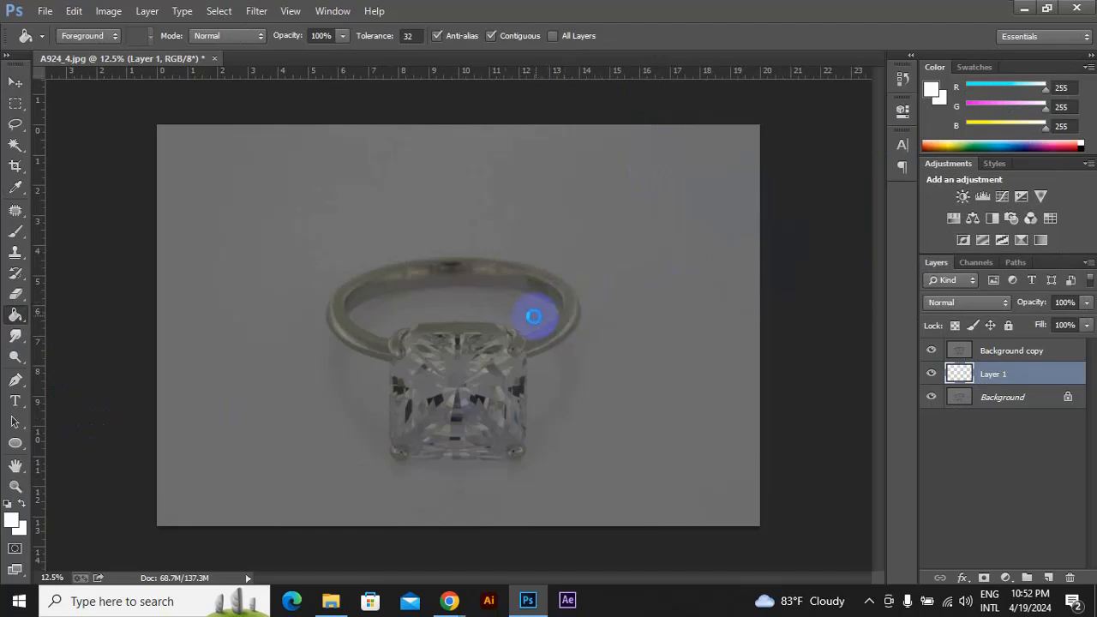
On the Background copy layer, start a Pen tool path down the left side of the stone to the lower-left prong.
{"action": "left_click", "coordinate": [961, 350]}
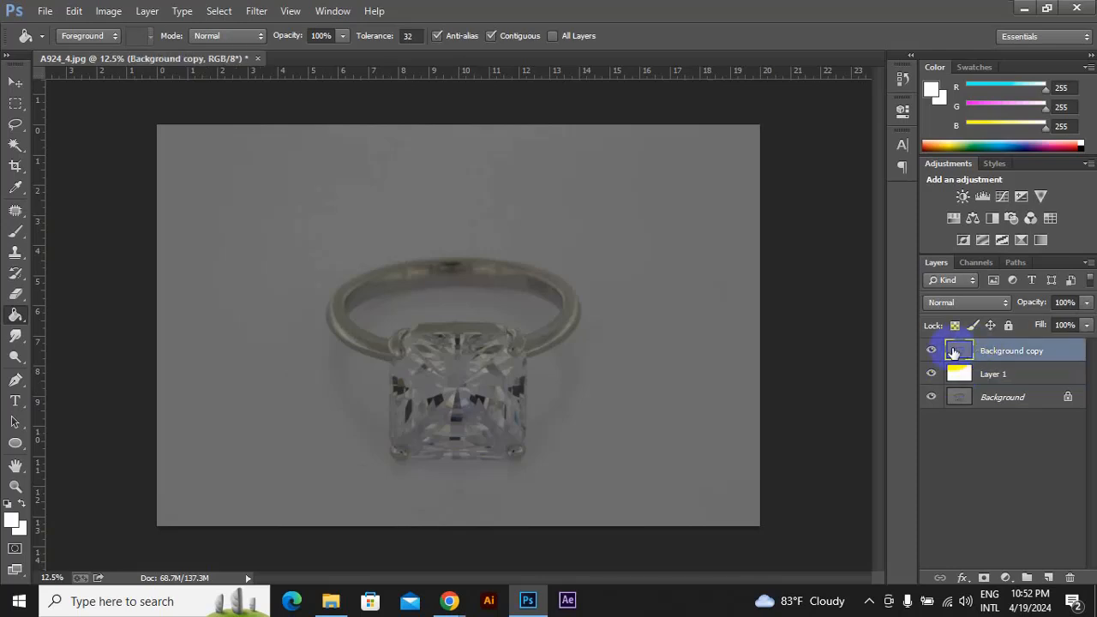
{"action": "left_click", "coordinate": [16, 378]}
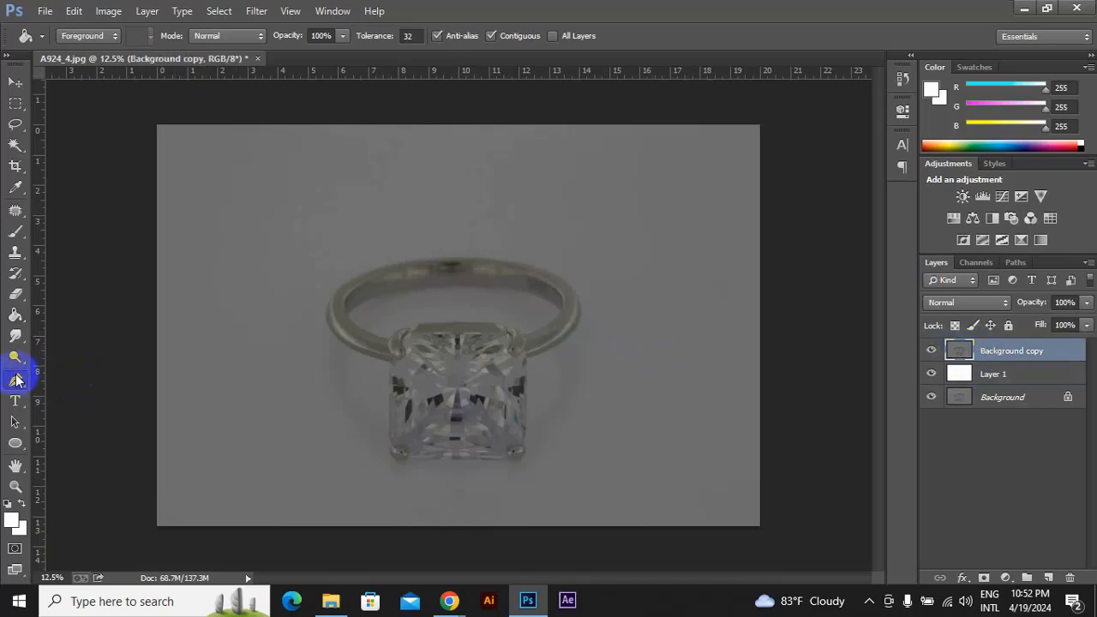
{"action": "left_click", "coordinate": [16, 378]}
{"action": "left_click", "coordinate": [73, 377]}
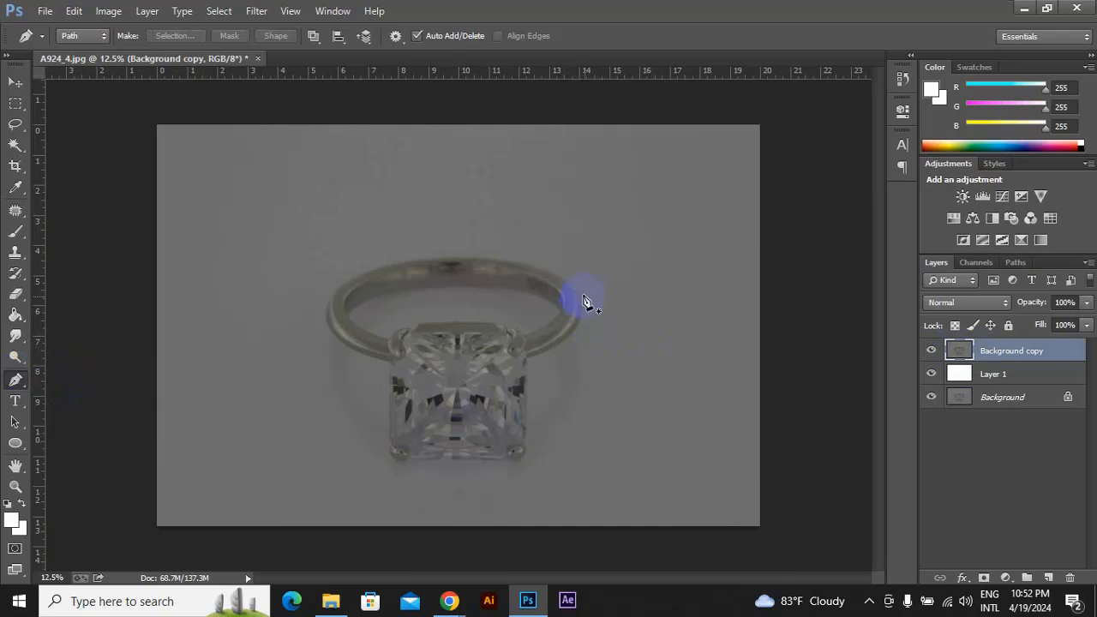
{"action": "key", "text": "ctrl+plus"}
{"action": "key", "text": "ctrl+plus"}
{"action": "key", "text": "ctrl+plus"}
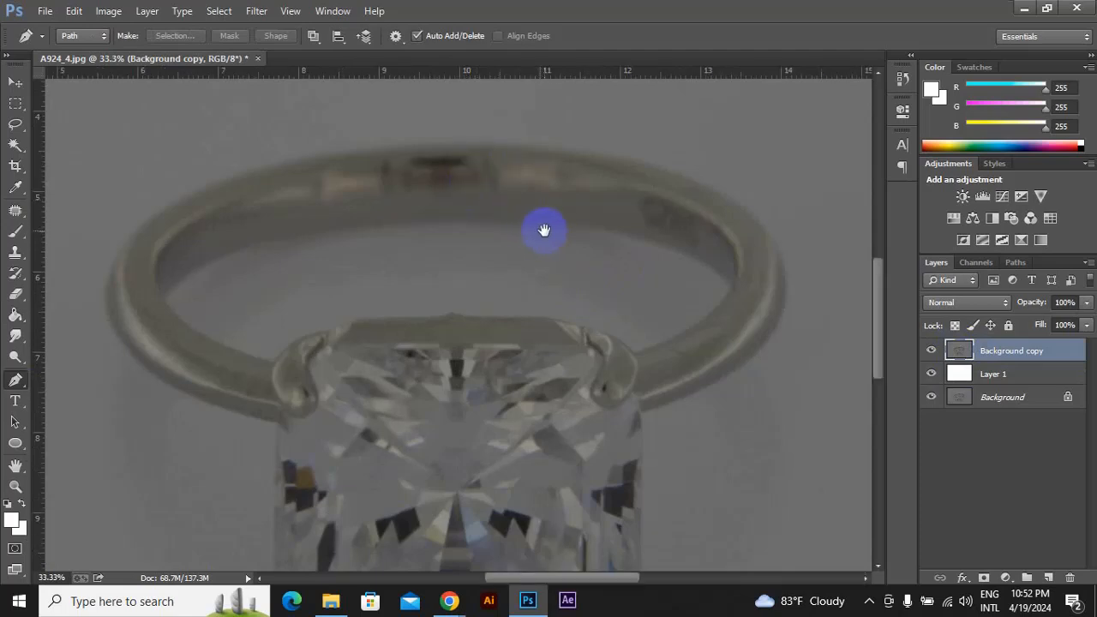
{"action": "left_click_drag", "start_coordinate": [544, 230], "coordinate": [582, 218]}
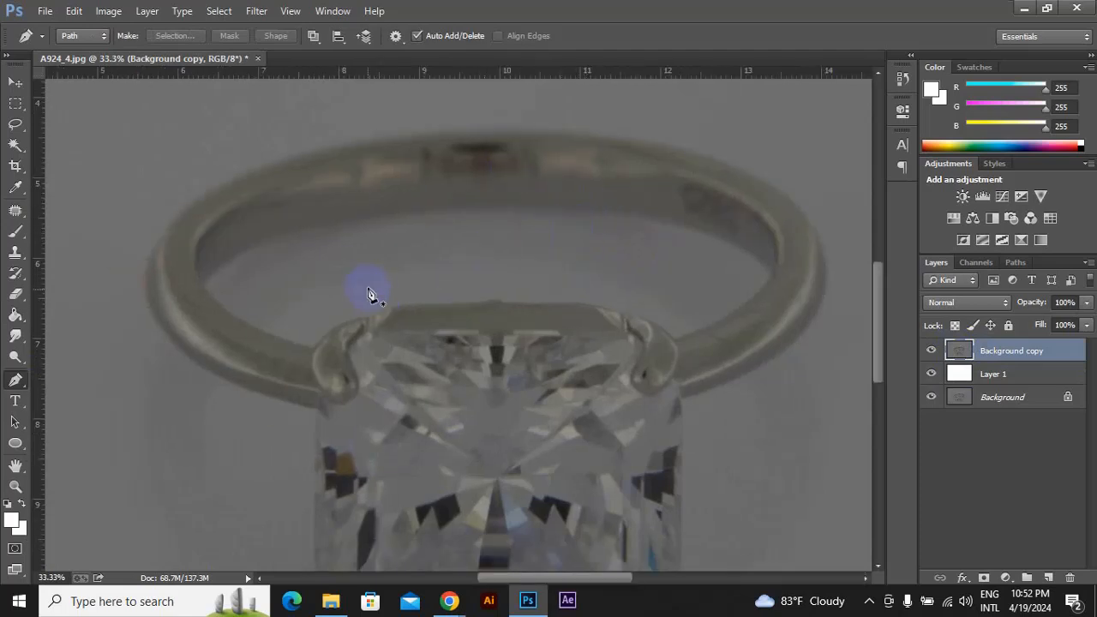
{"action": "left_click_drag", "start_coordinate": [424, 286], "coordinate": [422, 232]}
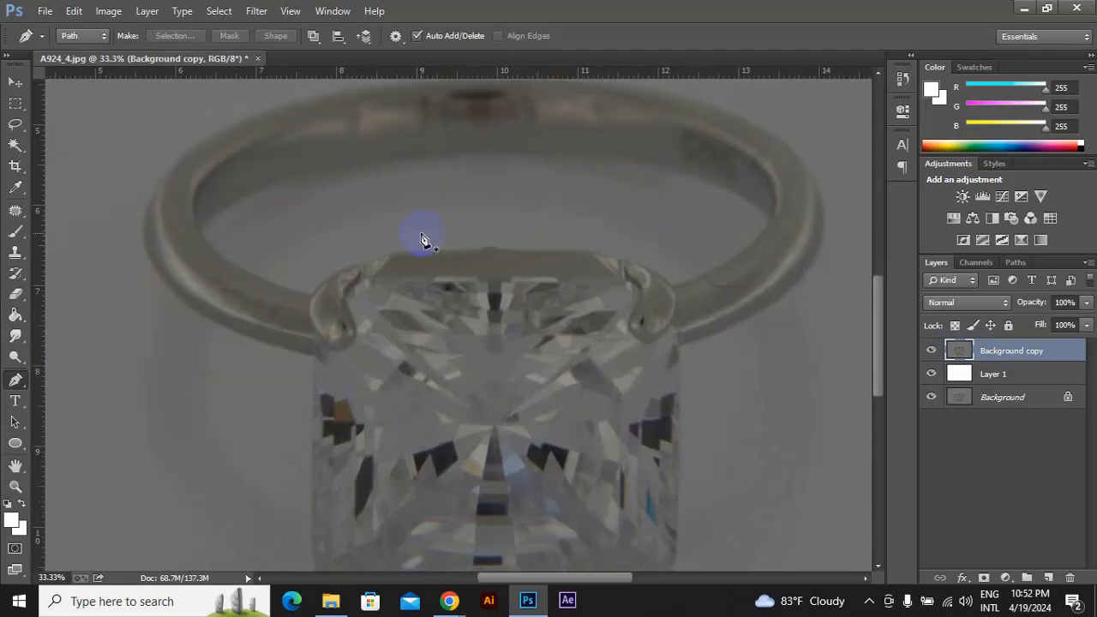
{"action": "key", "text": "ctrl+minus"}
{"action": "key", "text": "ctrl+minus"}
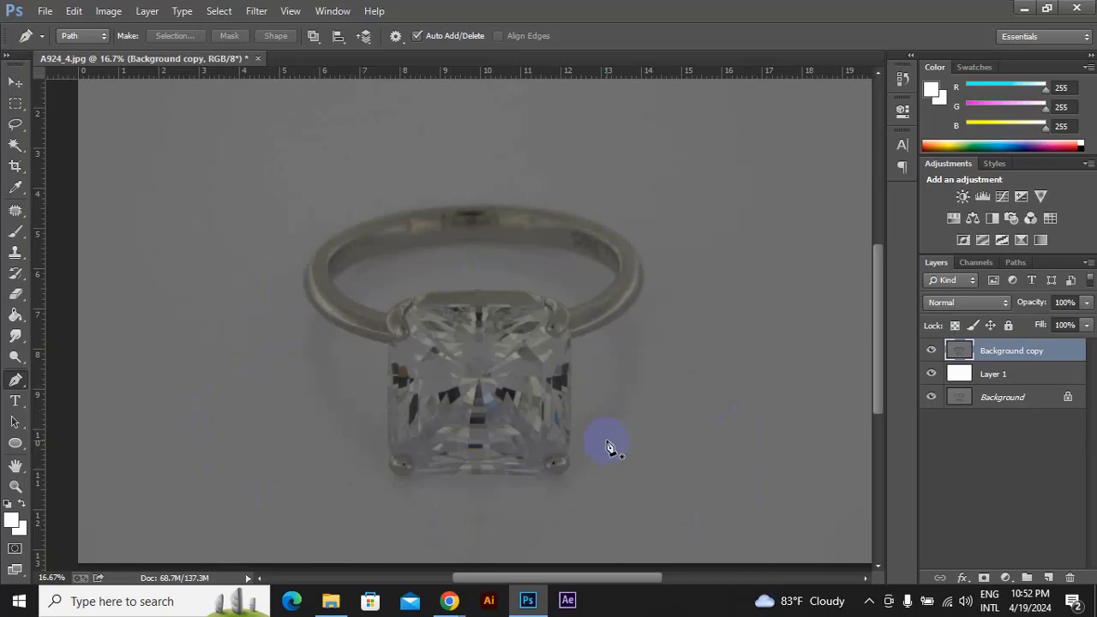
{"action": "key", "text": "ctrl+plus"}
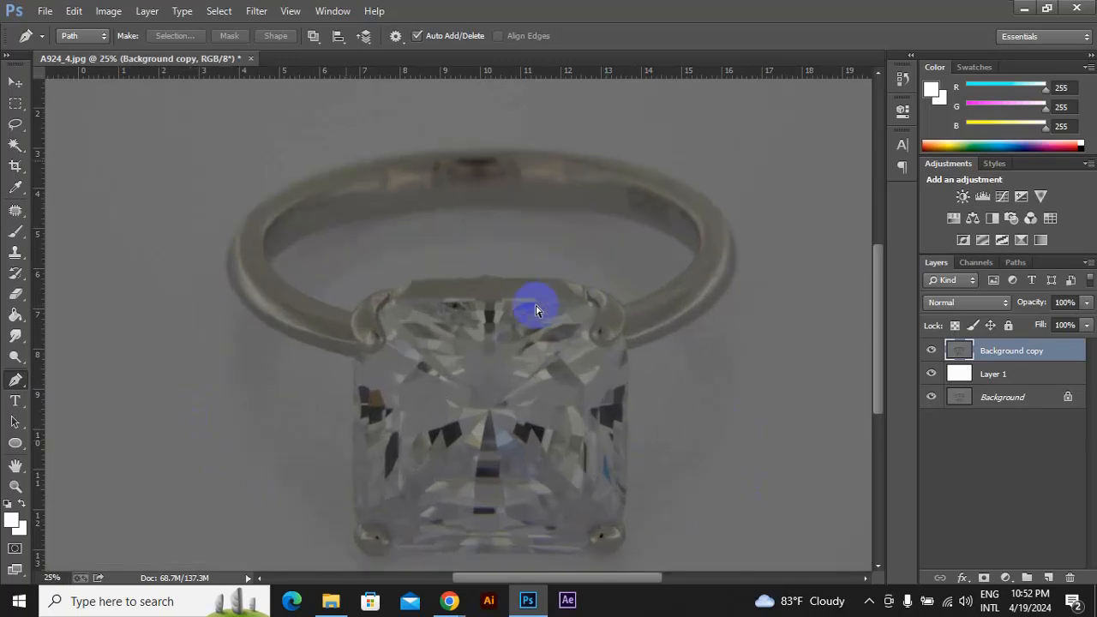
{"action": "left_click_drag", "start_coordinate": [397, 358], "coordinate": [417, 293]}
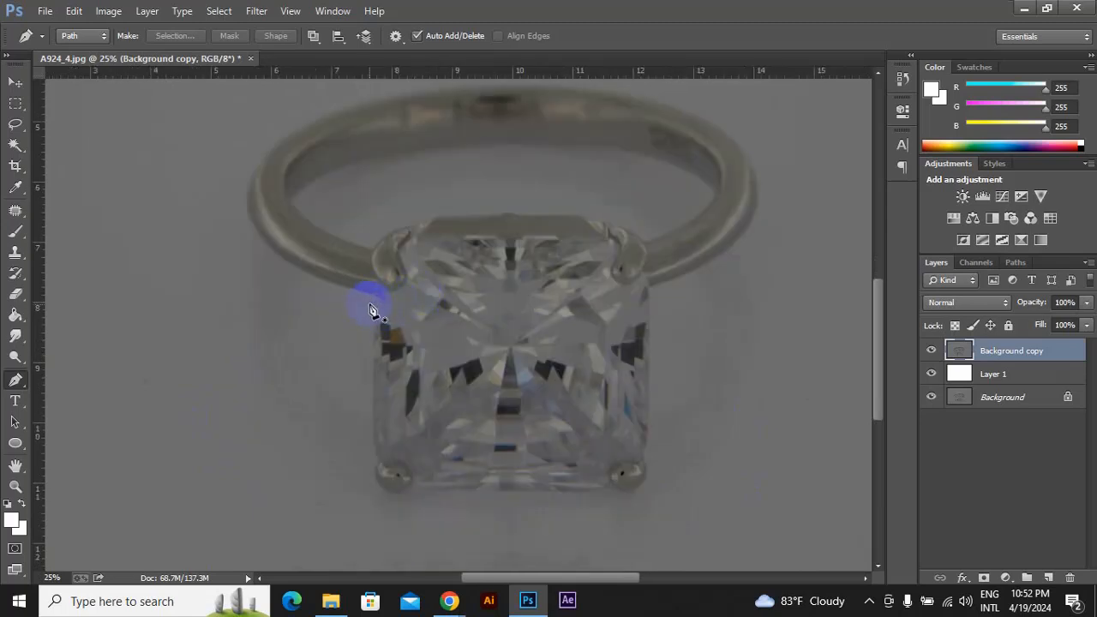
{"action": "left_click", "coordinate": [374, 299]}
{"action": "left_click", "coordinate": [380, 471]}
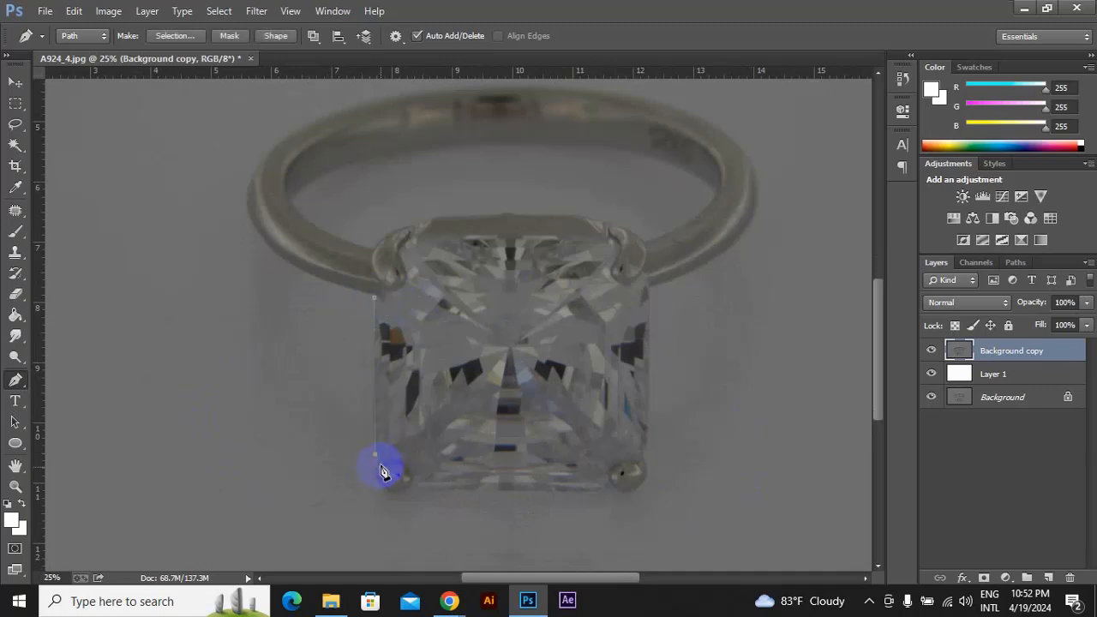
{"action": "left_click", "coordinate": [379, 463]}
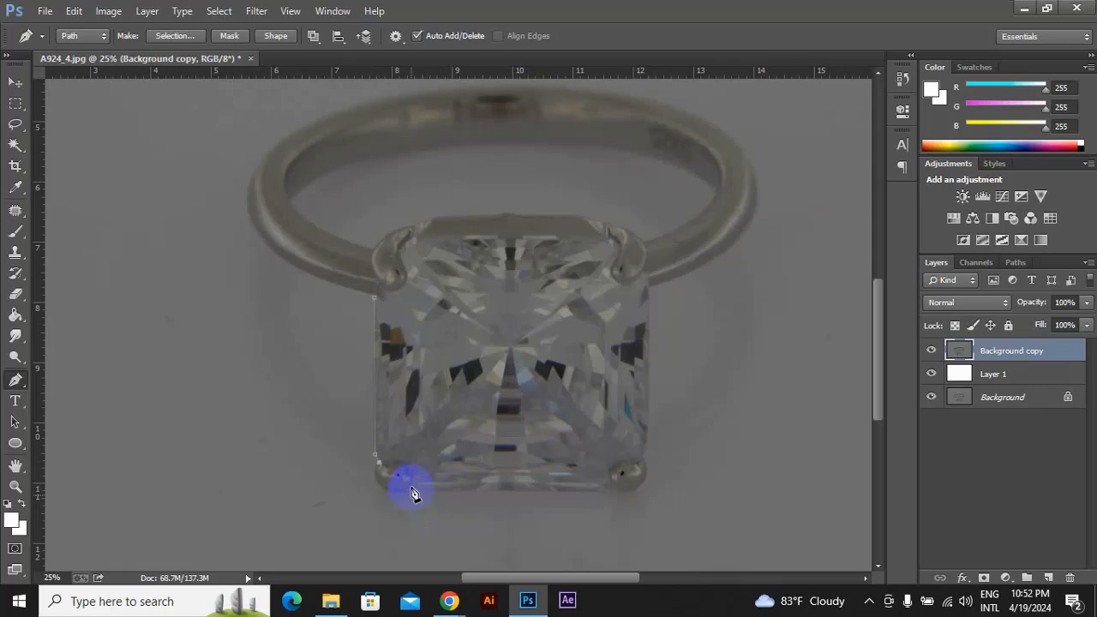
Continue the path around the two lower prongs, along the stone's bottom edge and up its right side to the band.
{"action": "left_click_drag", "start_coordinate": [411, 488], "coordinate": [455, 472]}
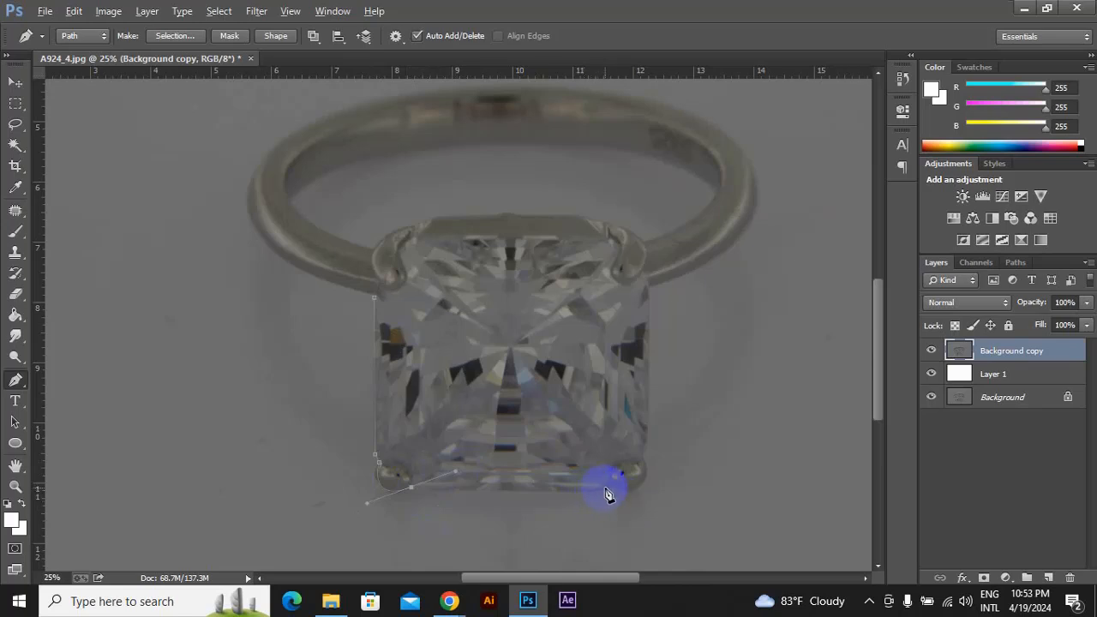
{"action": "left_click", "coordinate": [411, 488], "text": "alt"}
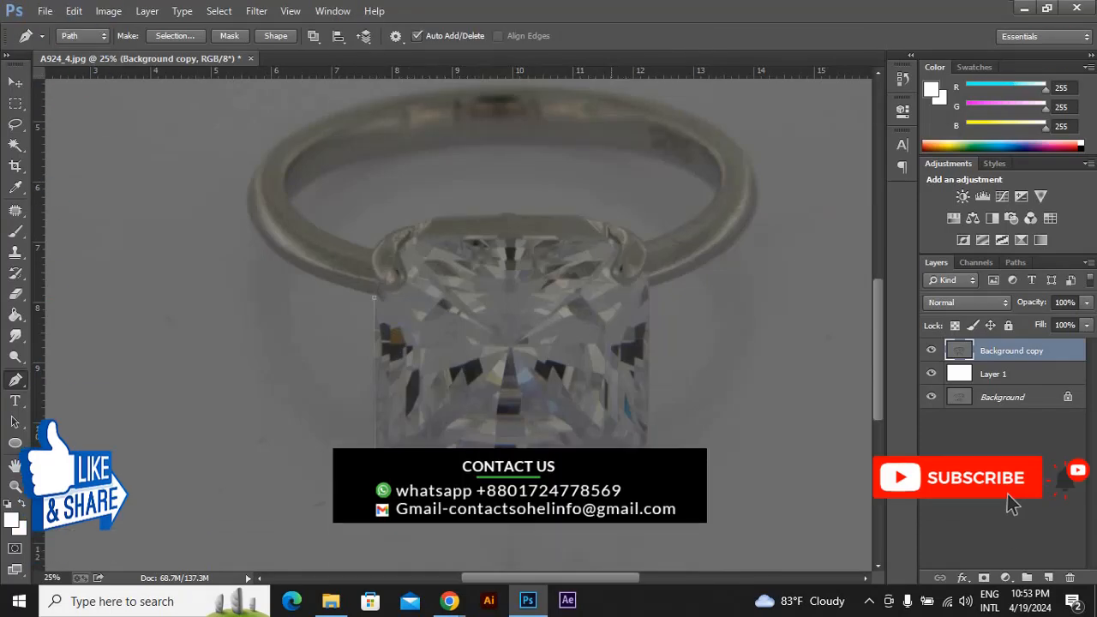
{"action": "mouse_move", "coordinate": [643, 458]}
{"action": "left_mouse_down"}
{"action": "mouse_move", "coordinate": [636, 419]}
{"action": "mouse_move", "coordinate": [649, 443]}
{"action": "left_mouse_up"}
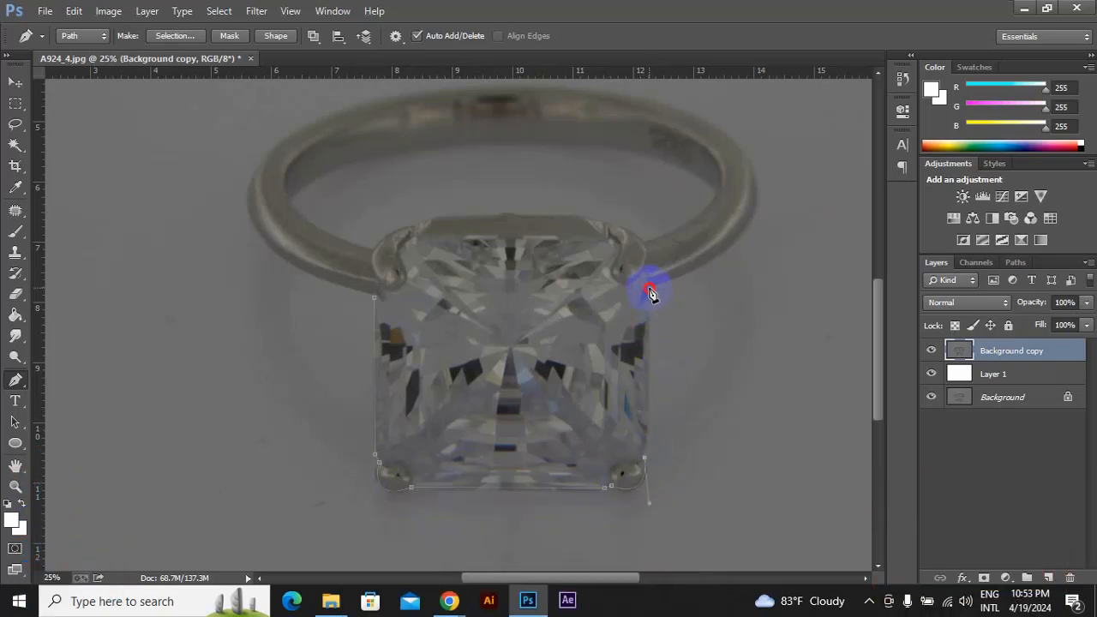
Trace the outer edge of the ring band with curved path segments and close the path at its starting point.
{"action": "scroll", "coordinate": [649, 293], "scroll_direction": "up", "scroll_amount": 3}
{"action": "scroll", "coordinate": [649, 293], "scroll_direction": "right", "scroll_amount": 2}
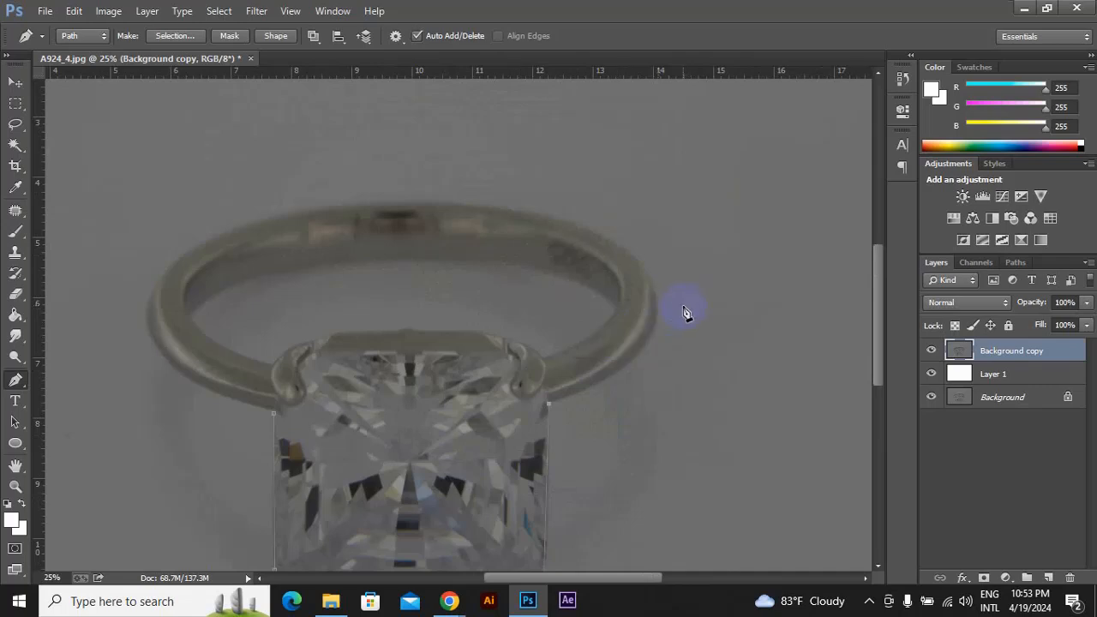
{"action": "left_click_drag", "start_coordinate": [642, 265], "coordinate": [588, 174]}
{"action": "left_click_drag", "start_coordinate": [426, 203], "coordinate": [244, 198]}
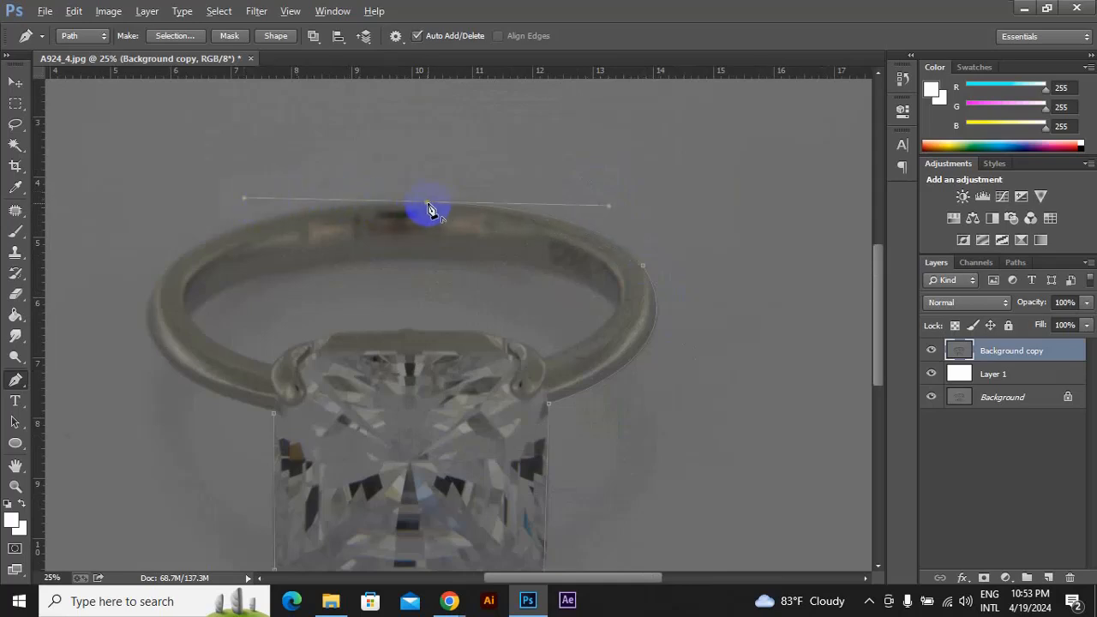
{"action": "left_click_drag", "start_coordinate": [314, 247], "coordinate": [489, 220]}
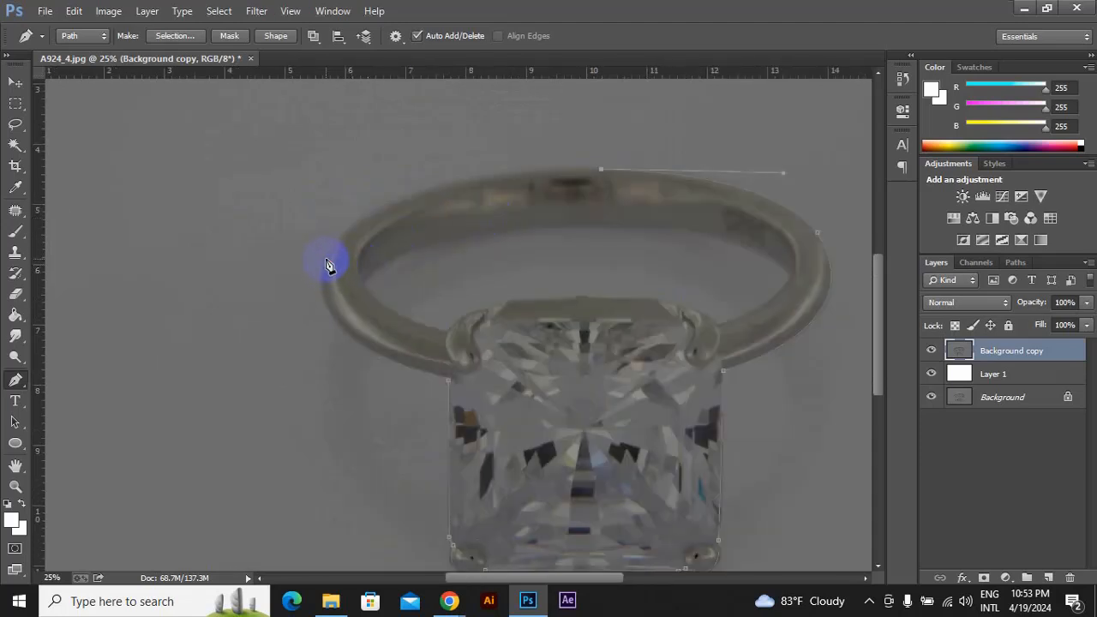
{"action": "left_click_drag", "start_coordinate": [326, 257], "coordinate": [280, 354]}
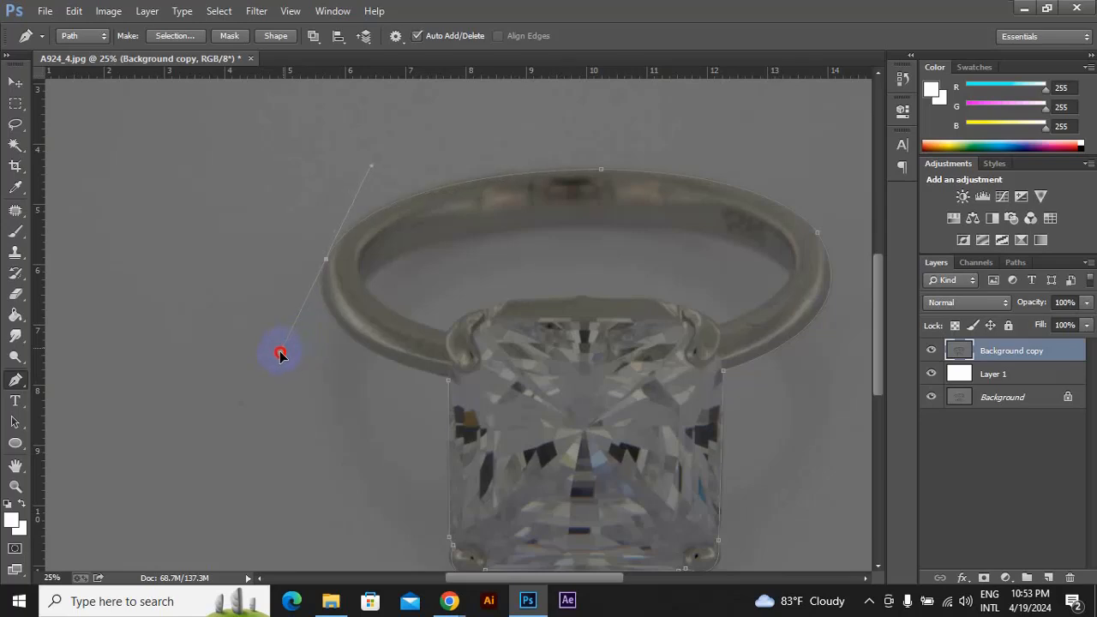
{"action": "left_click", "coordinate": [326, 259], "text": "alt"}
{"action": "left_click_drag", "start_coordinate": [447, 379], "coordinate": [618, 431]}
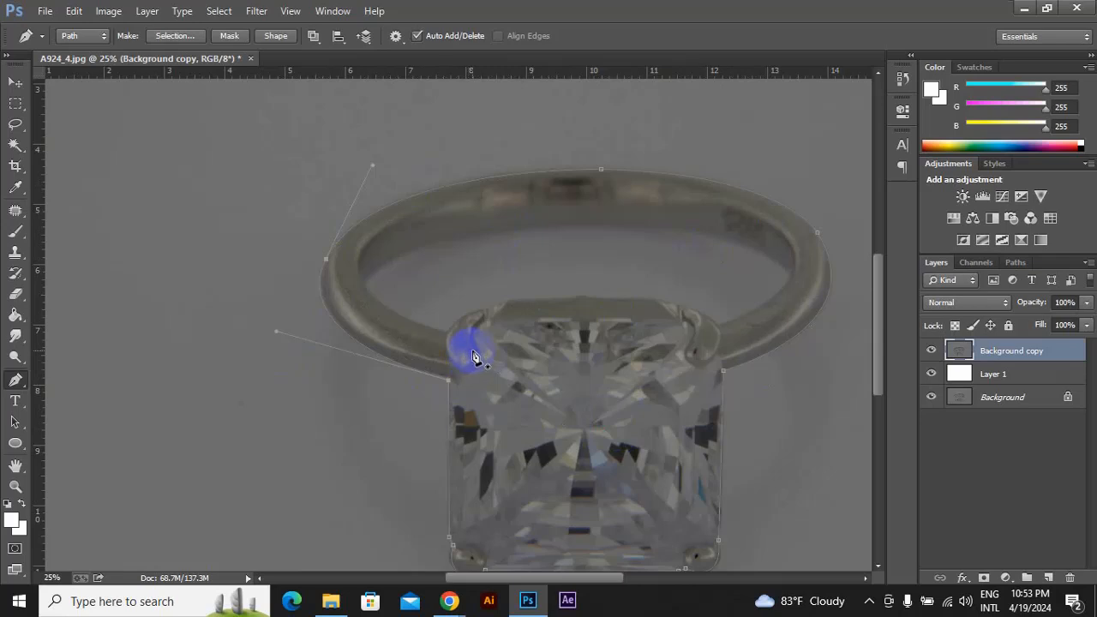
{"action": "scroll", "coordinate": [473, 353], "scroll_direction": "down", "scroll_amount": 2}
{"action": "scroll", "coordinate": [473, 353], "scroll_direction": "up", "scroll_amount": 1}
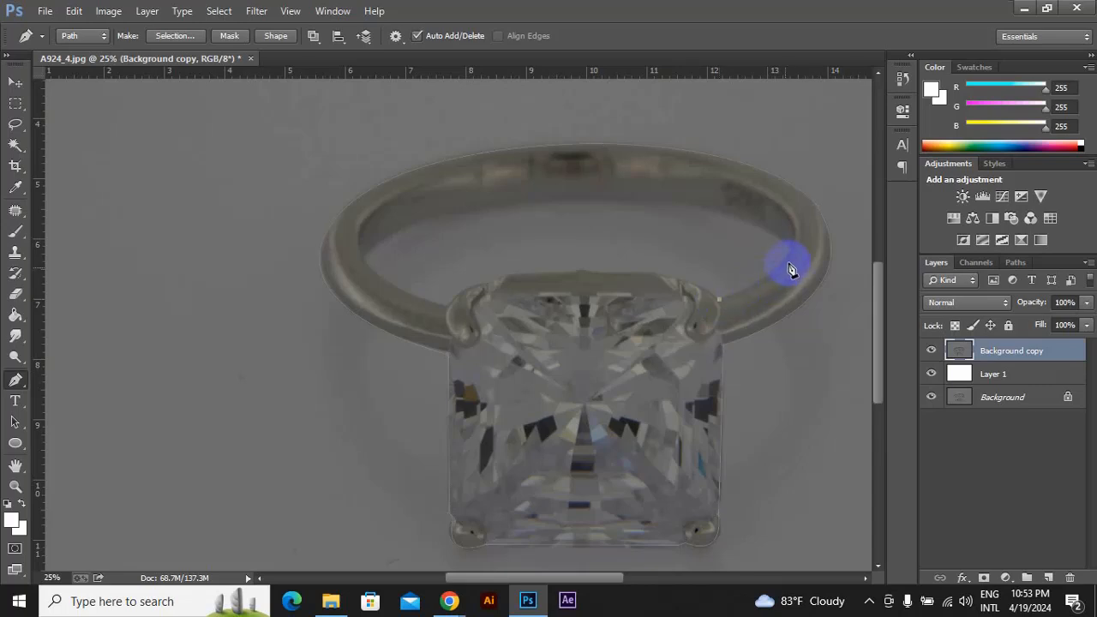
Trace the inner edge of the ring band with curved path segments, from its right side over the top and back down to the upper-left prong.
{"action": "left_click_drag", "start_coordinate": [789, 244], "coordinate": [790, 217]}
{"action": "left_click", "coordinate": [790, 247], "text": "alt"}
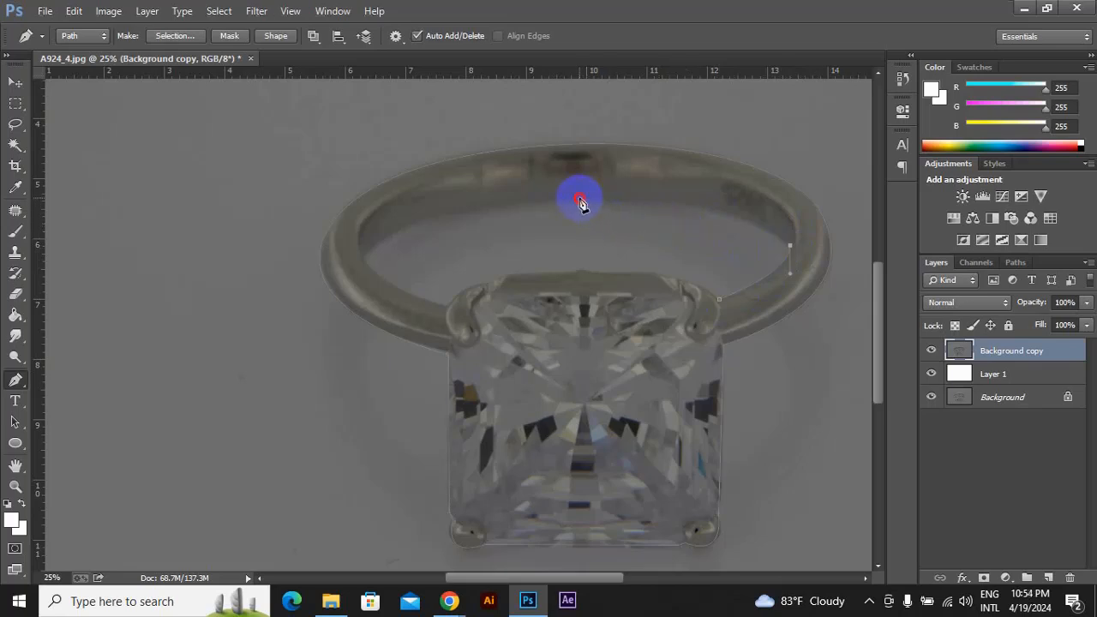
{"action": "left_click_drag", "start_coordinate": [579, 202], "coordinate": [423, 206]}
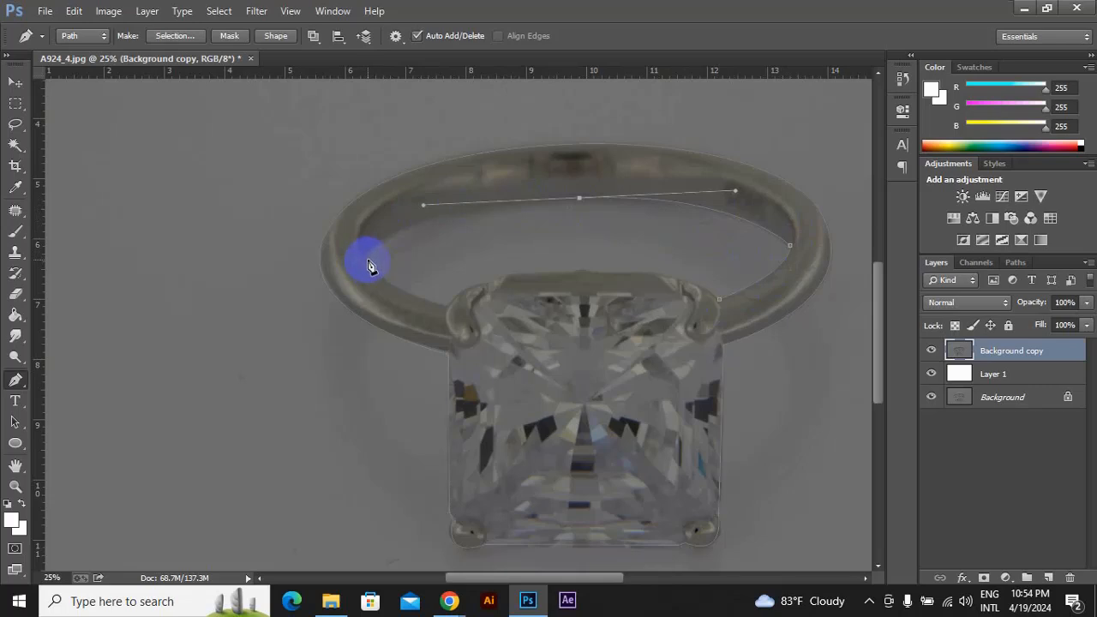
{"action": "left_click_drag", "start_coordinate": [368, 260], "coordinate": [367, 279]}
{"action": "left_click", "coordinate": [368, 260]}
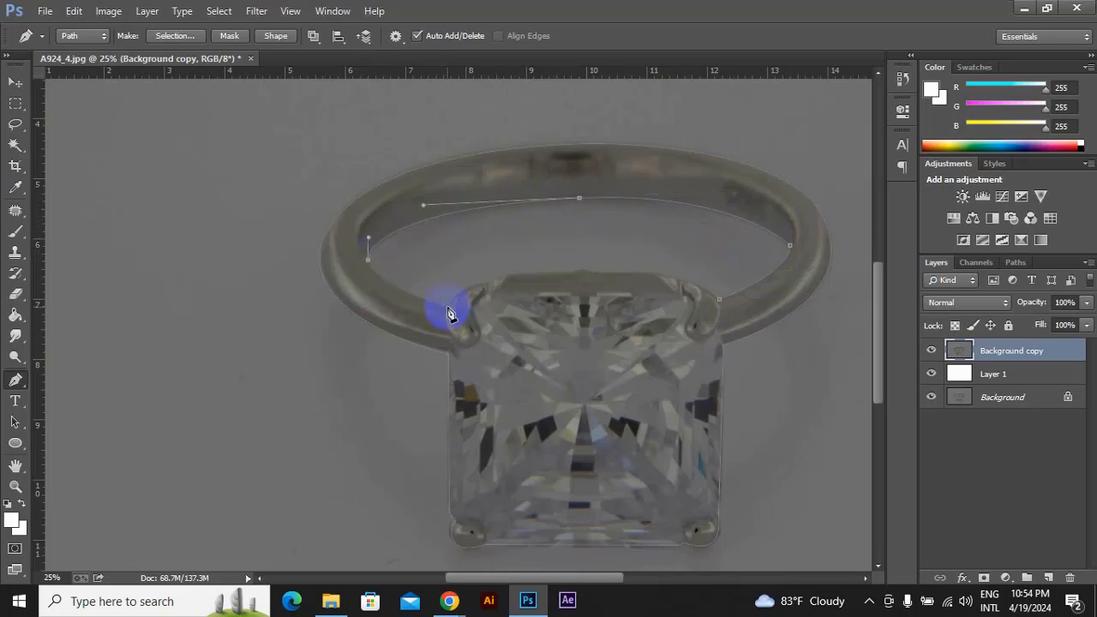
{"action": "left_click_drag", "start_coordinate": [447, 309], "coordinate": [529, 335]}
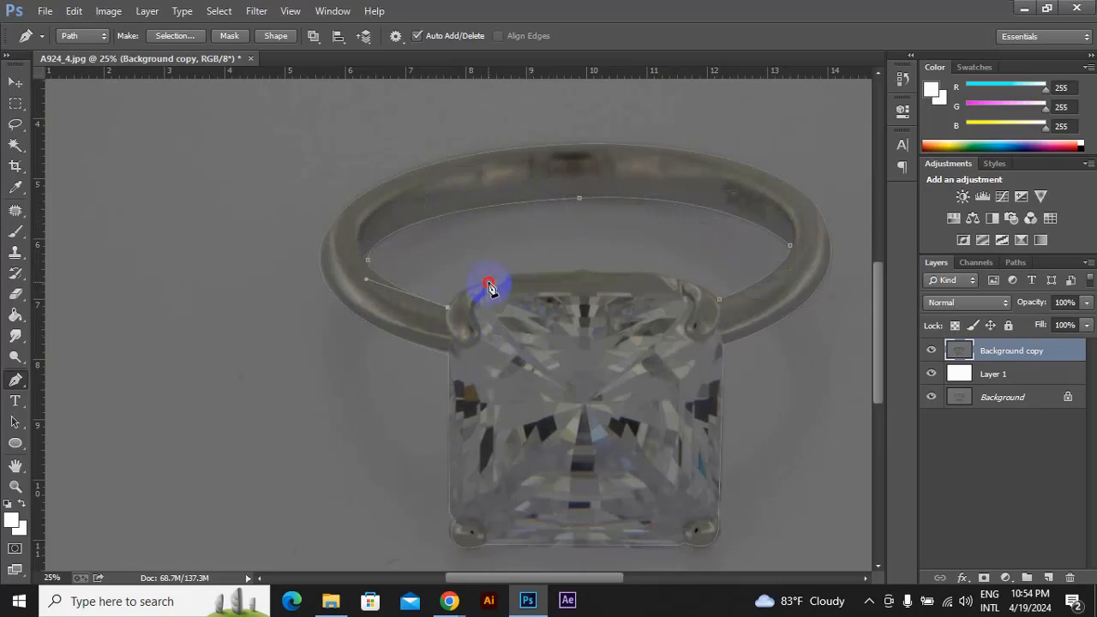
Continue the inner path along the stone's top edge to the upper-right prong and close it at its starting point.
{"action": "left_click_drag", "start_coordinate": [518, 280], "coordinate": [550, 274]}
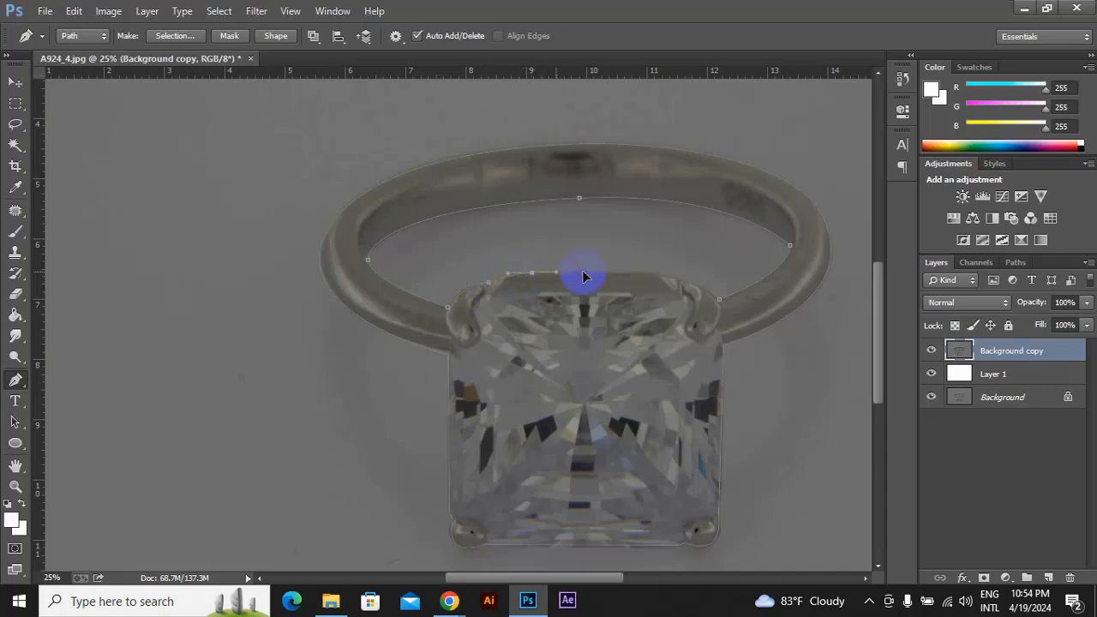
{"action": "left_click", "coordinate": [649, 277]}
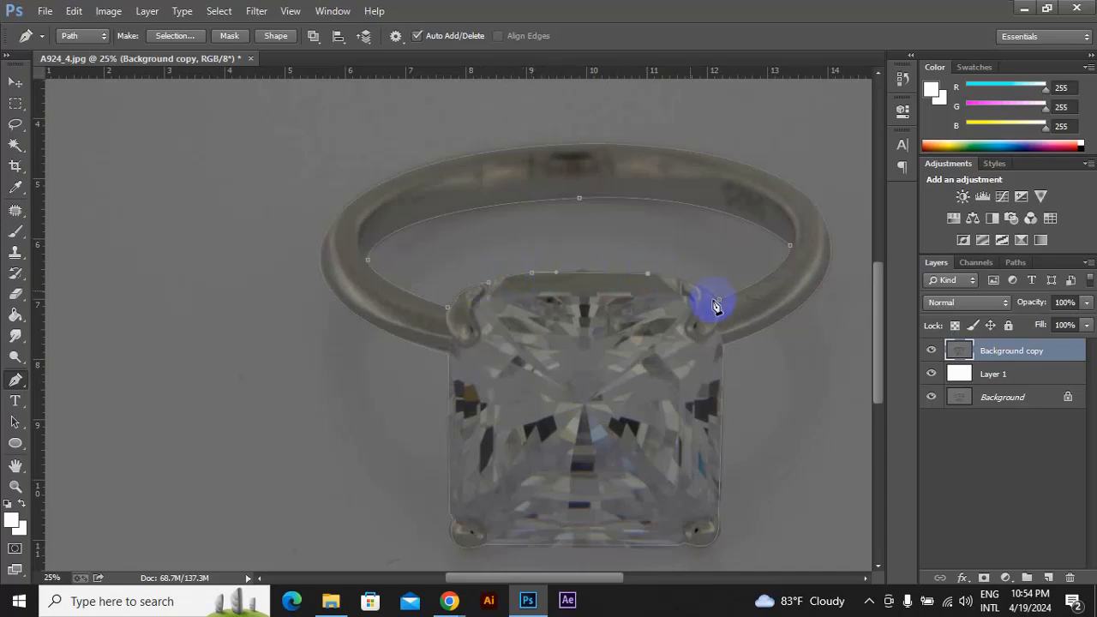
{"action": "left_click_drag", "start_coordinate": [692, 284], "coordinate": [700, 288]}
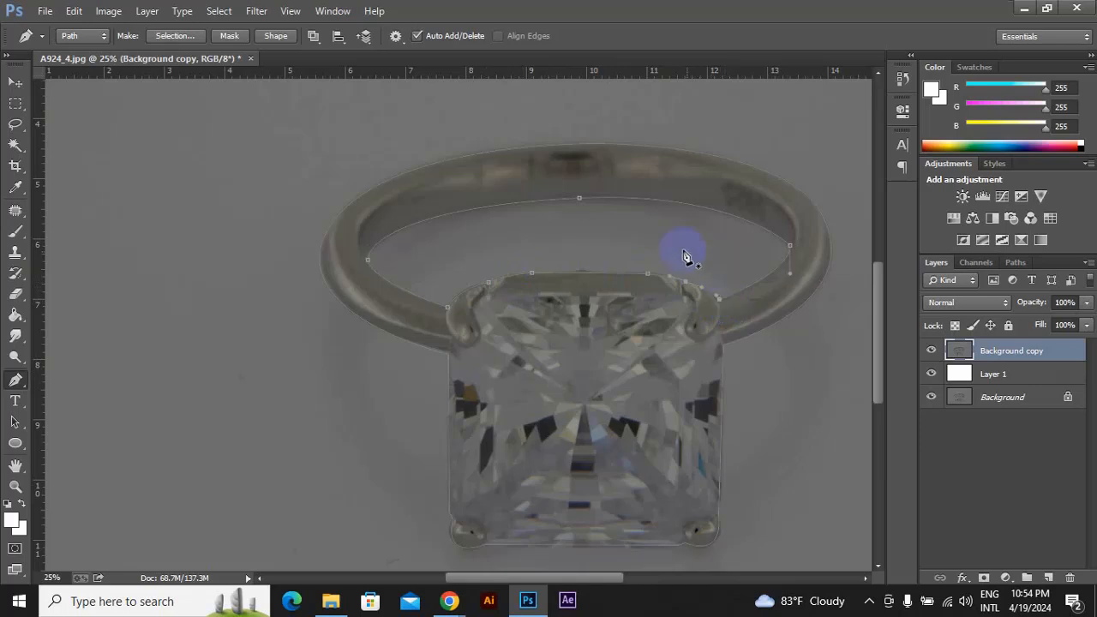
{"action": "scroll", "coordinate": [569, 276], "scroll_direction": "down", "scroll_amount": 2}
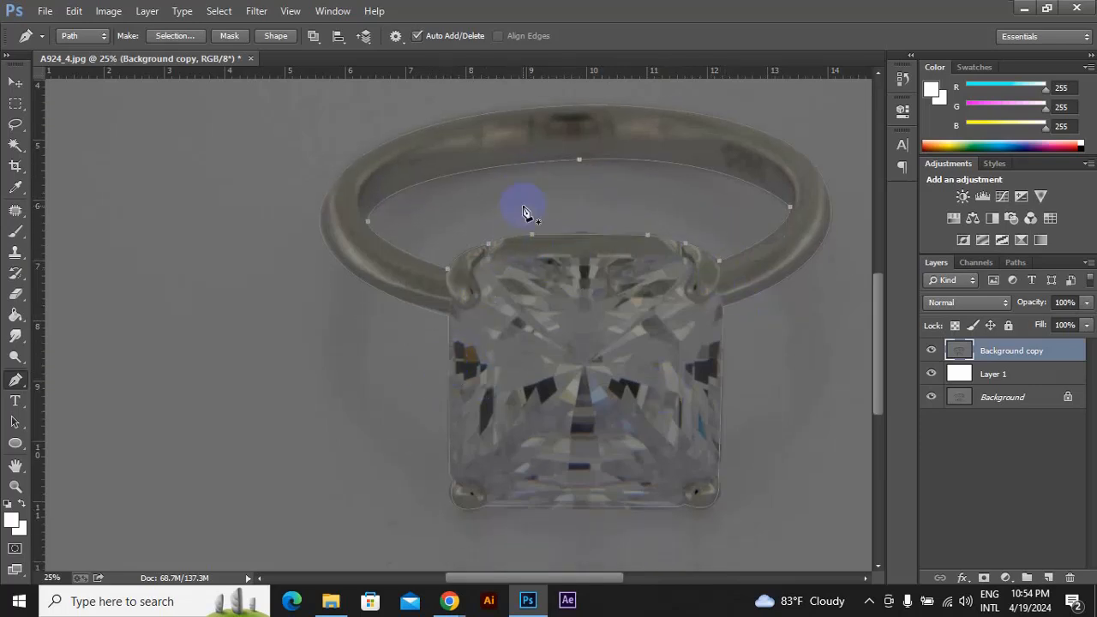
{"action": "scroll", "coordinate": [526, 212], "scroll_direction": "up", "scroll_amount": 1}
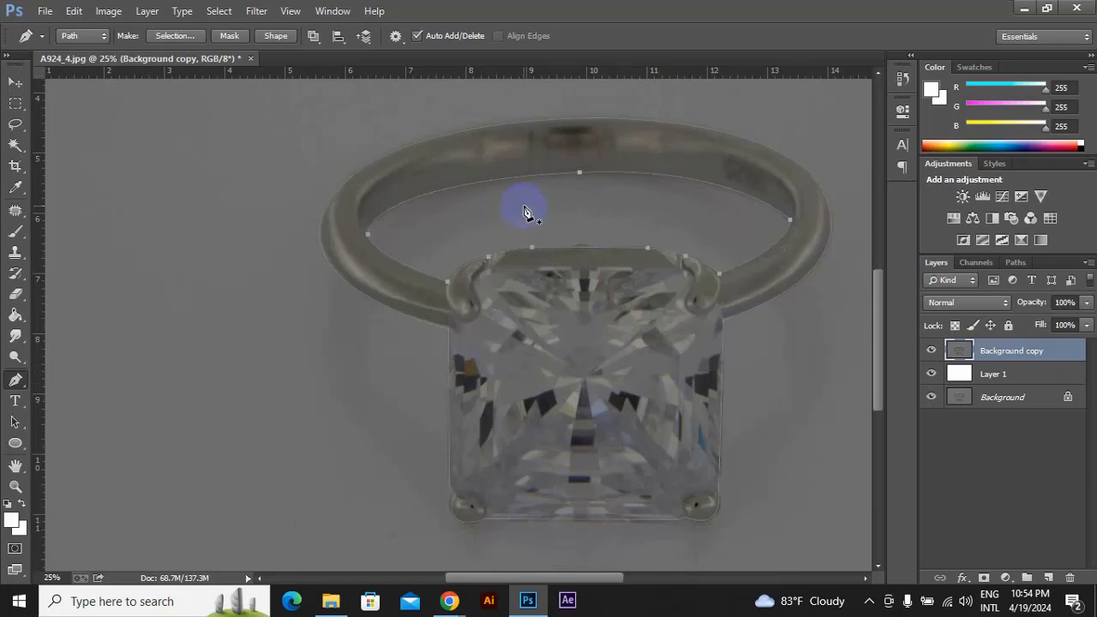
Save the ring's work path as a permanent path under its default name.
{"action": "left_click", "coordinate": [1015, 263]}
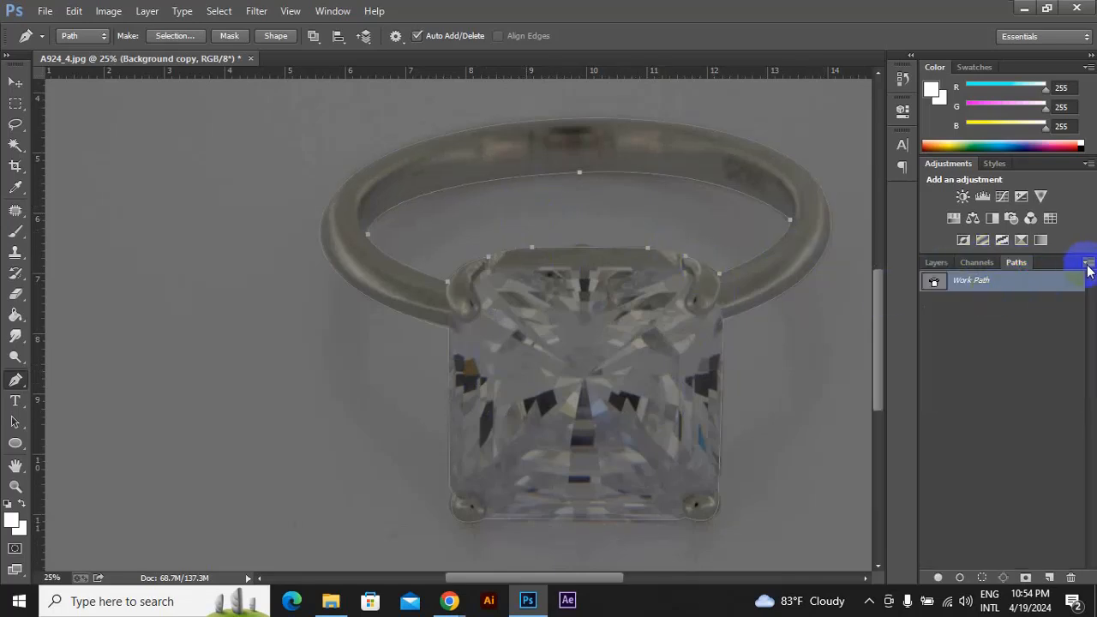
{"action": "left_click", "coordinate": [1087, 261]}
{"action": "left_click", "coordinate": [1017, 271]}
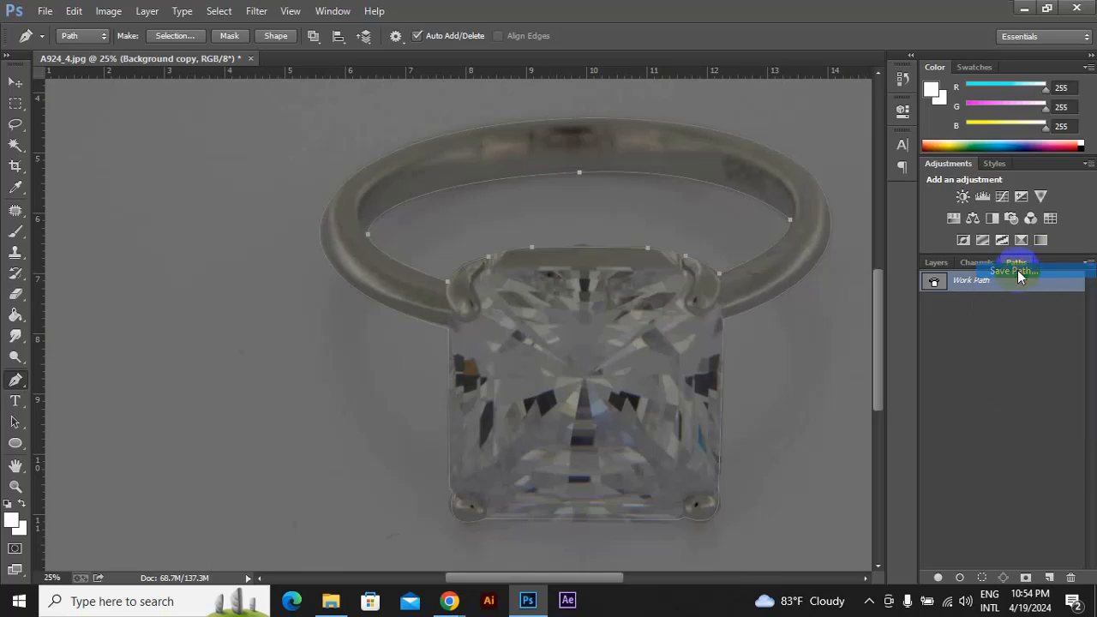
{"action": "left_click", "coordinate": [631, 206]}
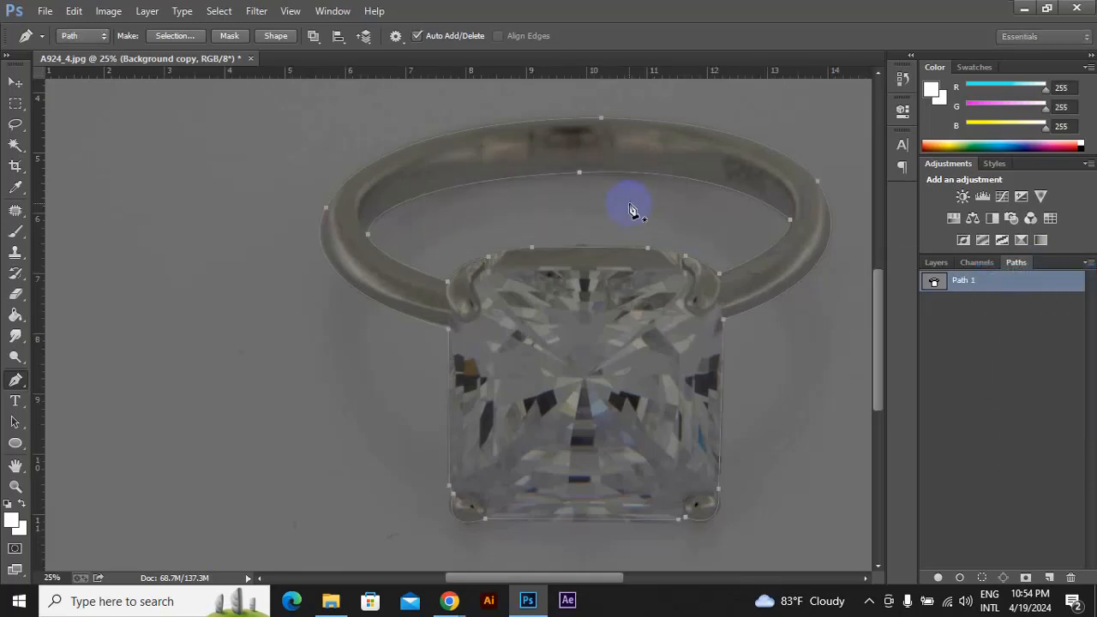
Turn the saved ring path into a new anti-aliased selection with a feather radius of 0.5 pixels.
{"action": "left_click", "coordinate": [932, 264]}
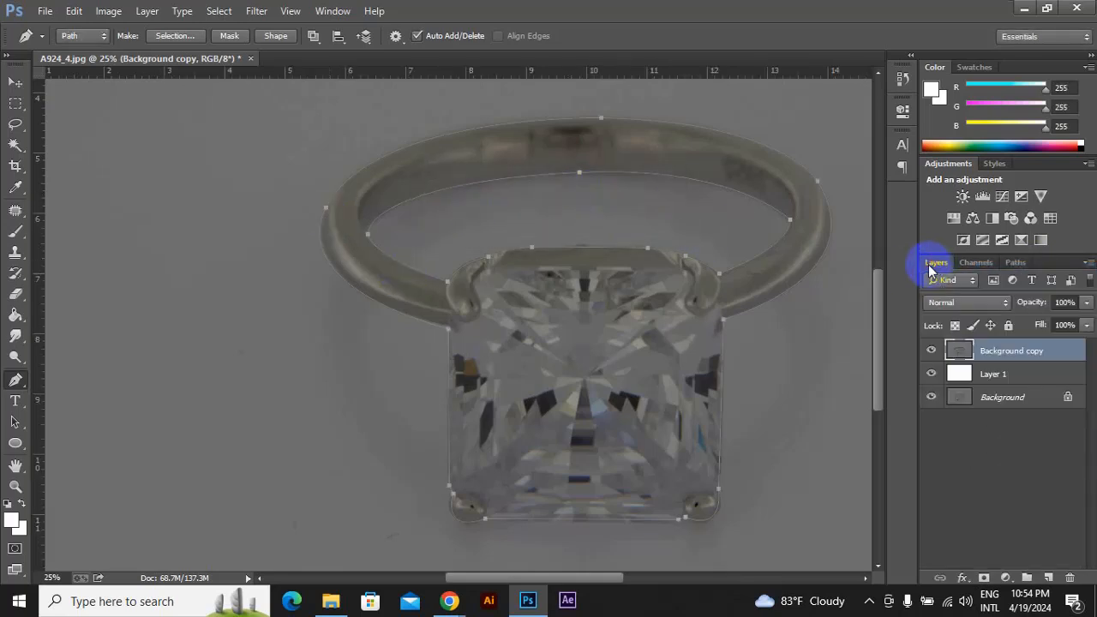
{"action": "right_click", "coordinate": [507, 199]}
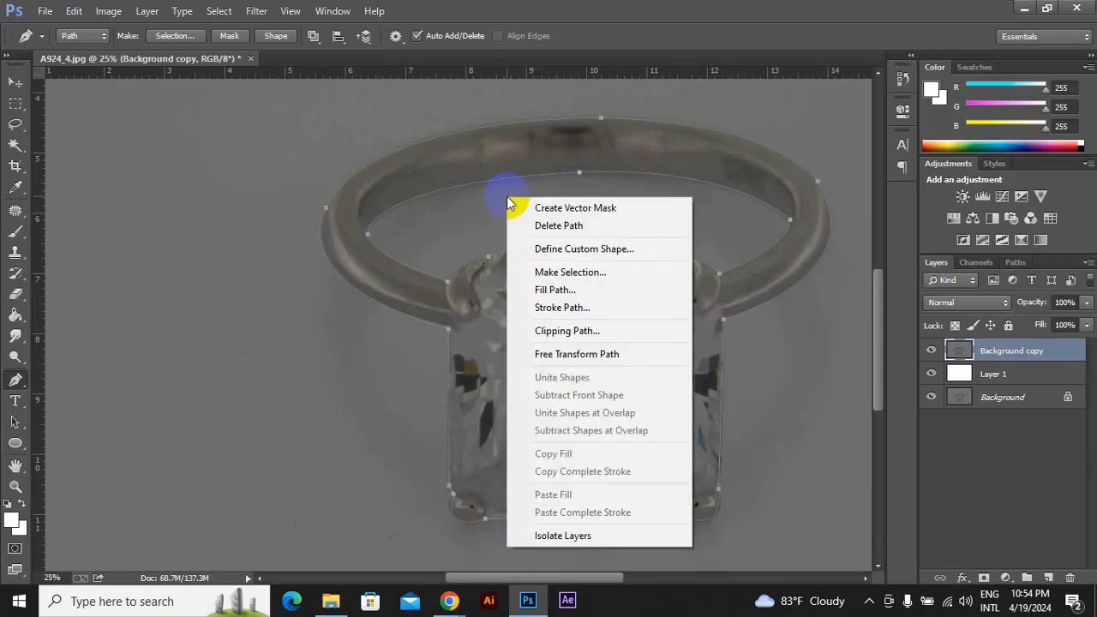
{"action": "left_click", "coordinate": [552, 273]}
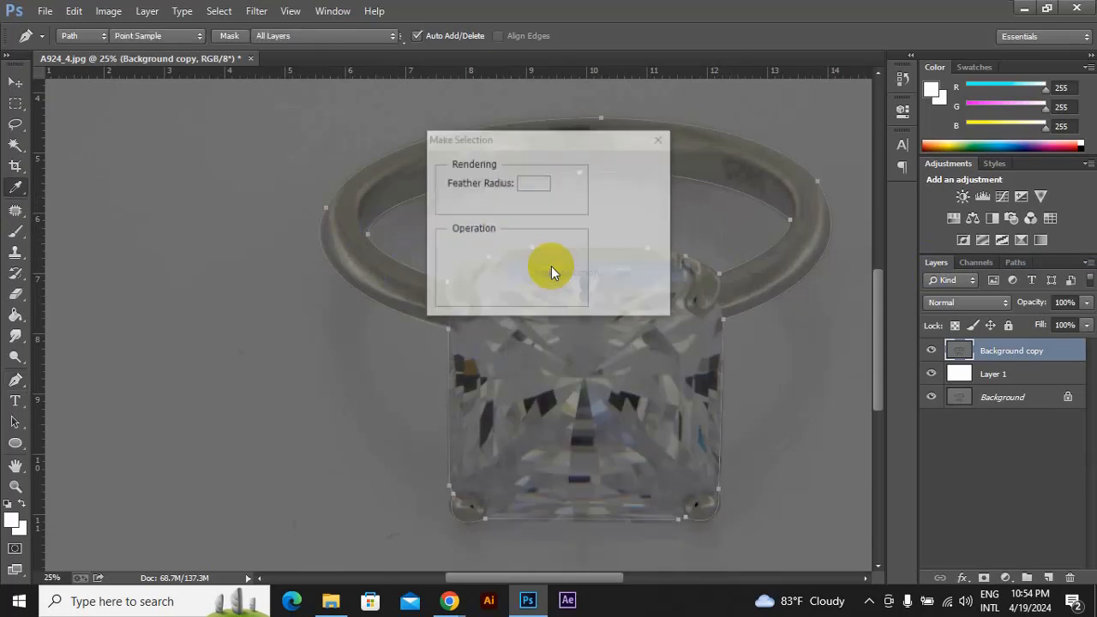
{"action": "left_click_drag", "start_coordinate": [535, 145], "coordinate": [619, 164]}
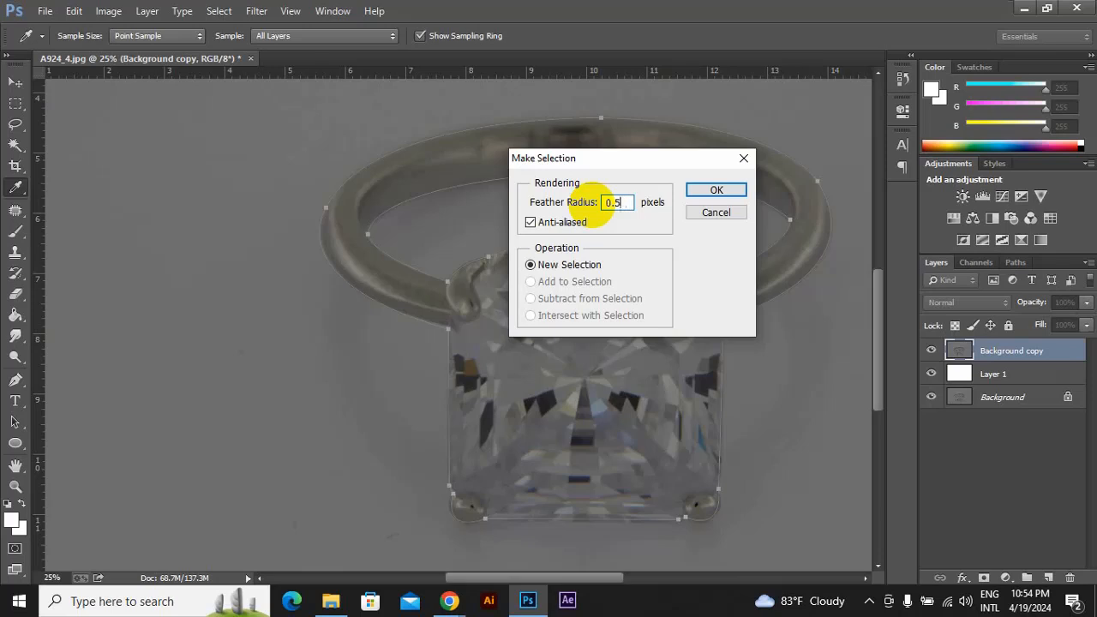
{"action": "left_click", "coordinate": [717, 189]}
{"action": "key", "text": "p"}
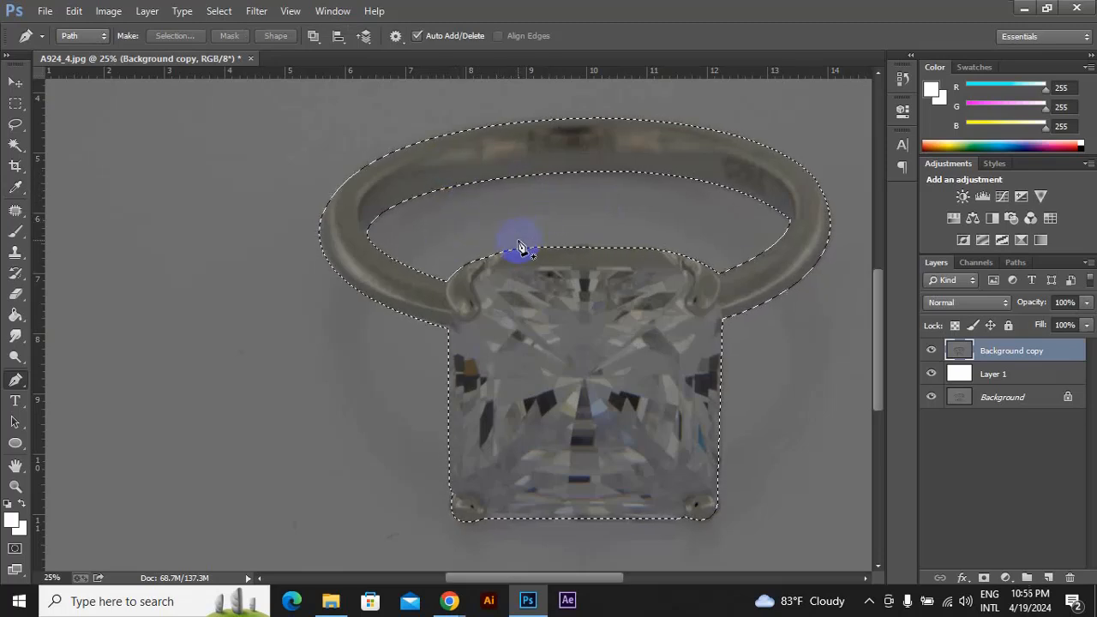
Invert the selection, delete the grey surroundings from the Background copy layer, and clear the selection.
{"action": "scroll", "coordinate": [528, 242], "scroll_direction": "down", "scroll_amount": 5}
{"action": "scroll", "coordinate": [529, 243], "scroll_direction": "up", "scroll_amount": 2}
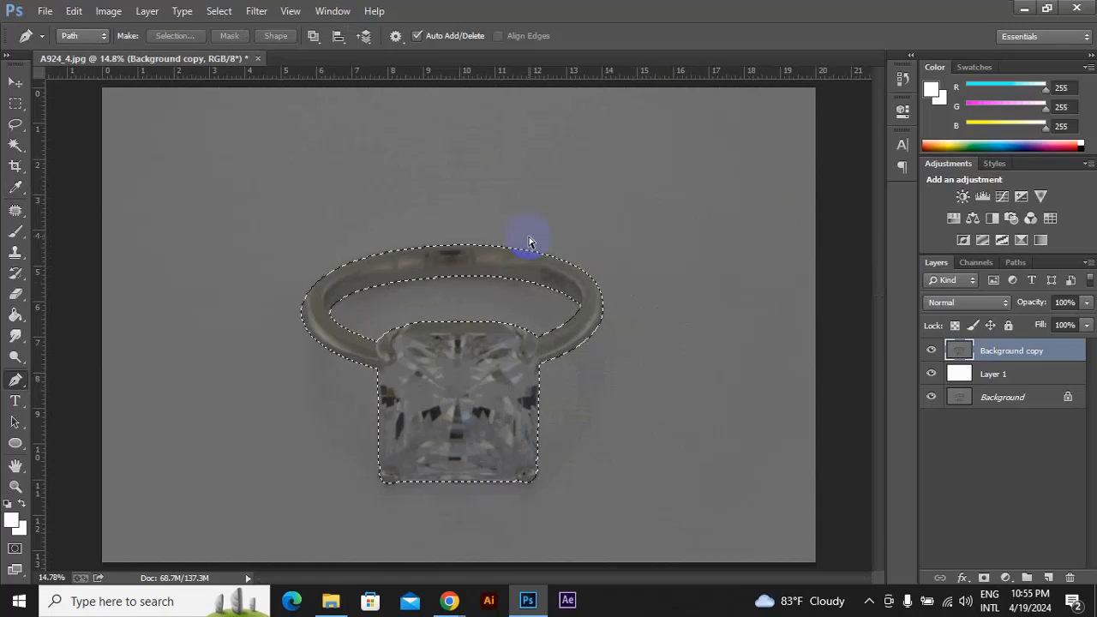
{"action": "key", "text": "ctrl+shift+i"}
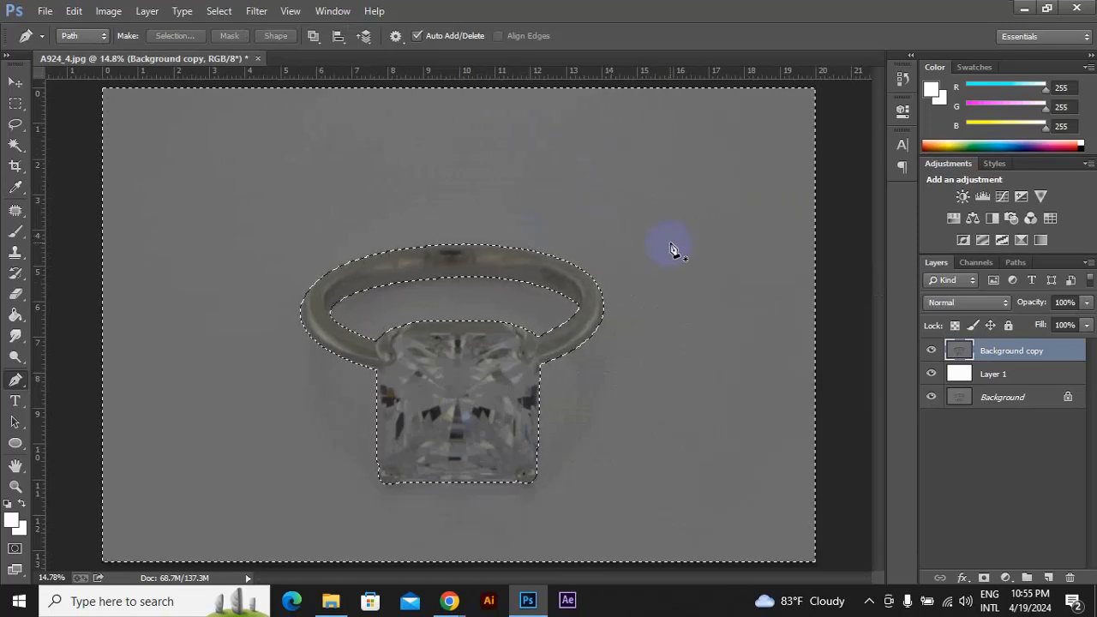
{"action": "key", "text": "Delete"}
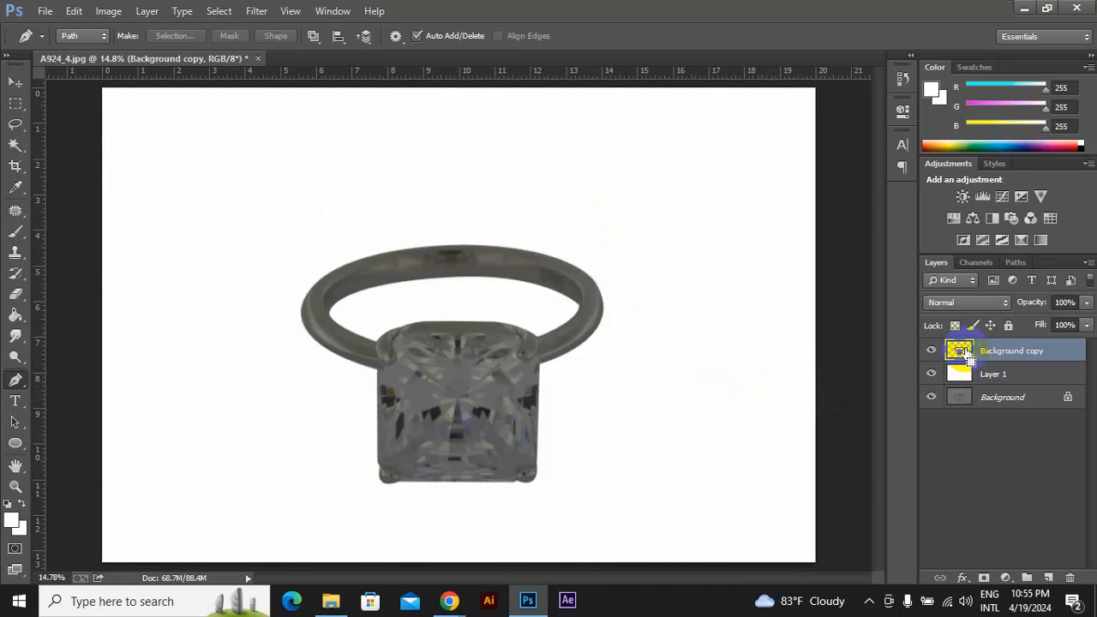
Load the Background copy layer's ring outline as a selection and add a Brightness/Contrast adjustment layer masked to it.
{"action": "left_click", "coordinate": [959, 352], "text": "ctrl"}
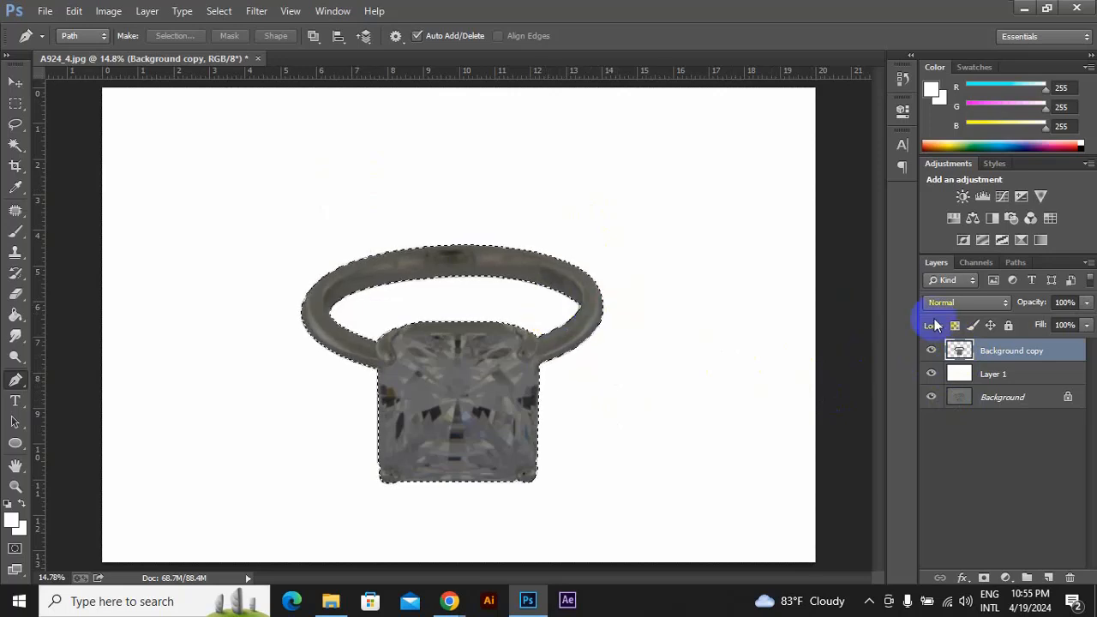
{"action": "left_click", "coordinate": [960, 354], "text": "ctrl"}
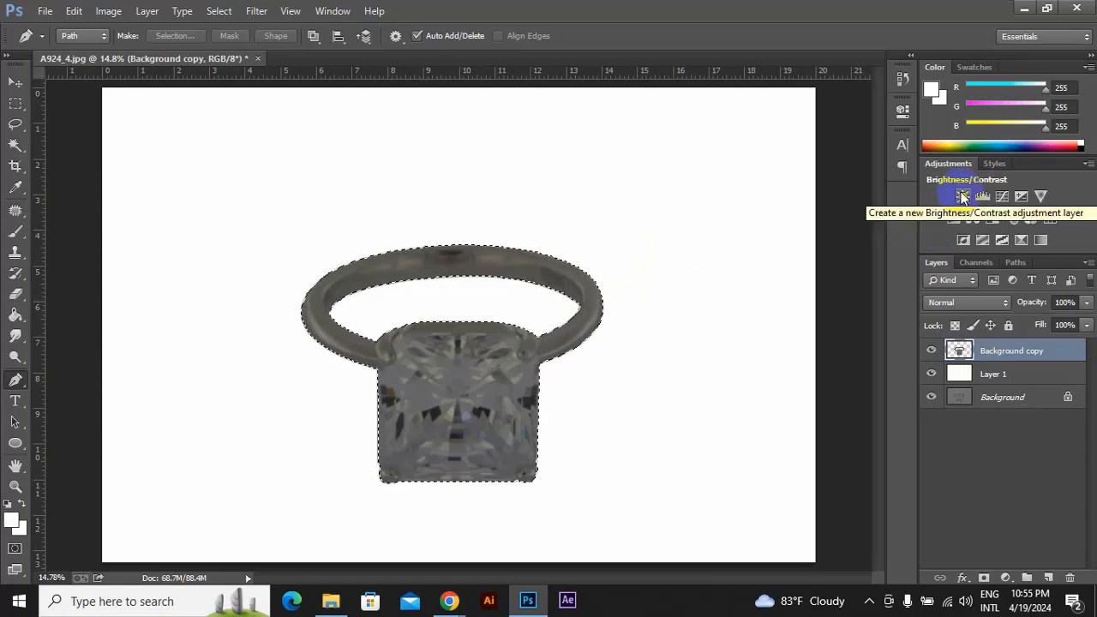
{"action": "left_click", "coordinate": [961, 196]}
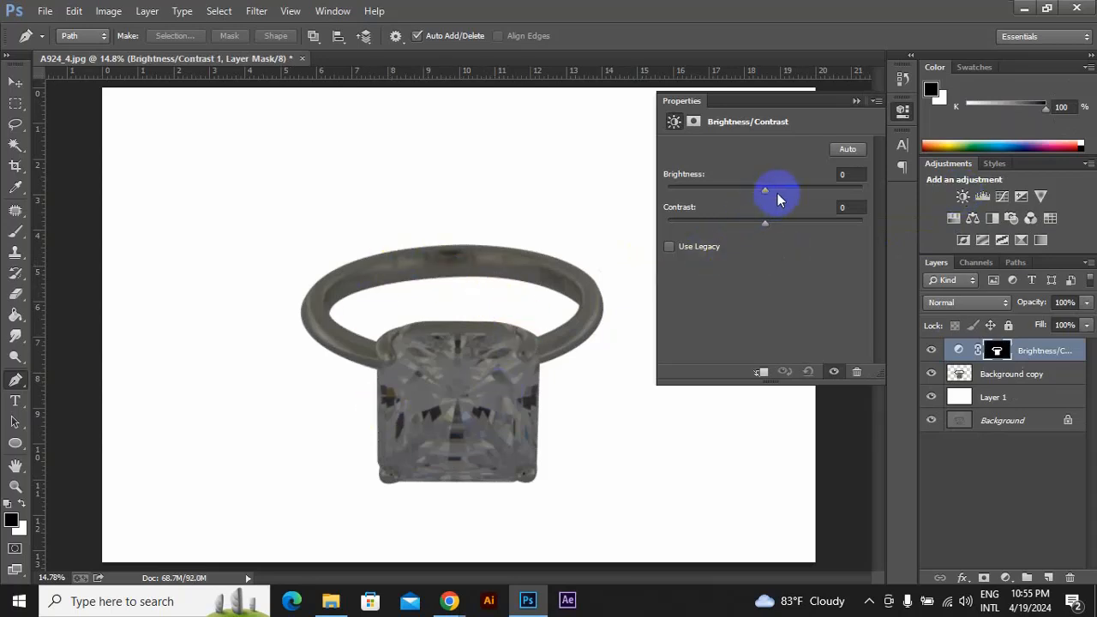
Set the adjustment layer's brightness to 102 to lighten the ring.
{"action": "left_click_drag", "start_coordinate": [766, 189], "coordinate": [844, 185]}
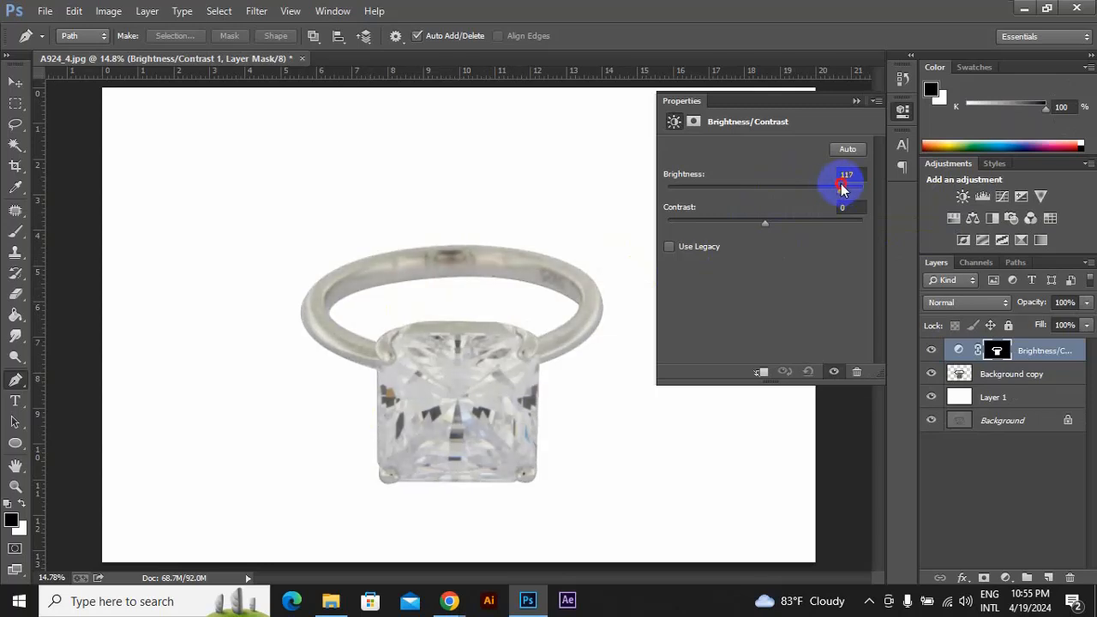
{"action": "left_click_drag", "start_coordinate": [841, 189], "coordinate": [831, 190]}
{"action": "left_click", "coordinate": [845, 175]}
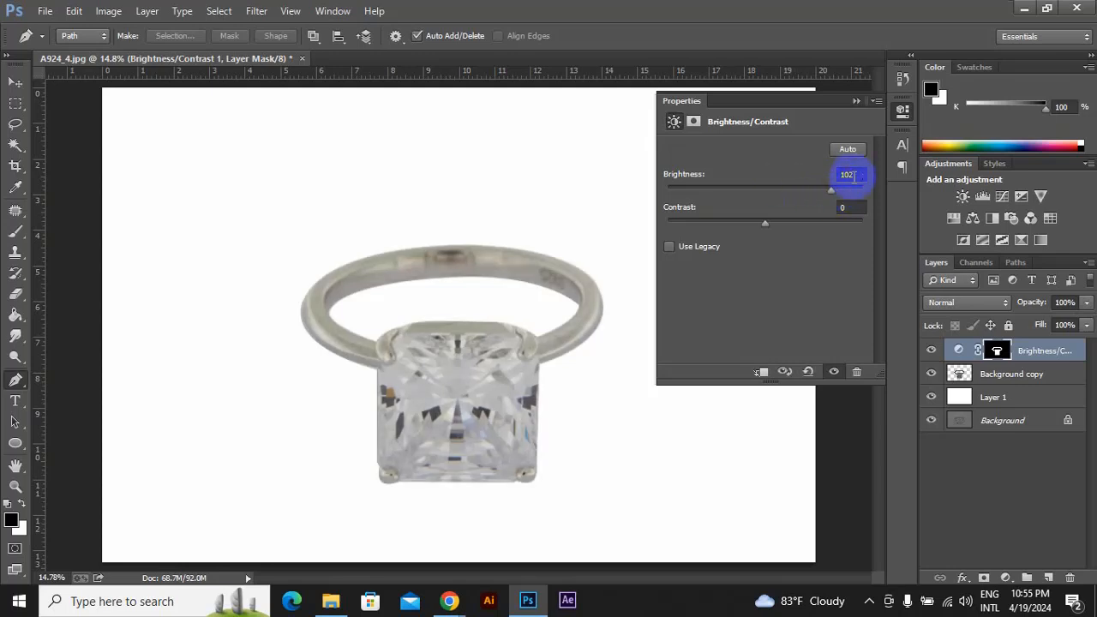
{"action": "left_click", "coordinate": [855, 176]}
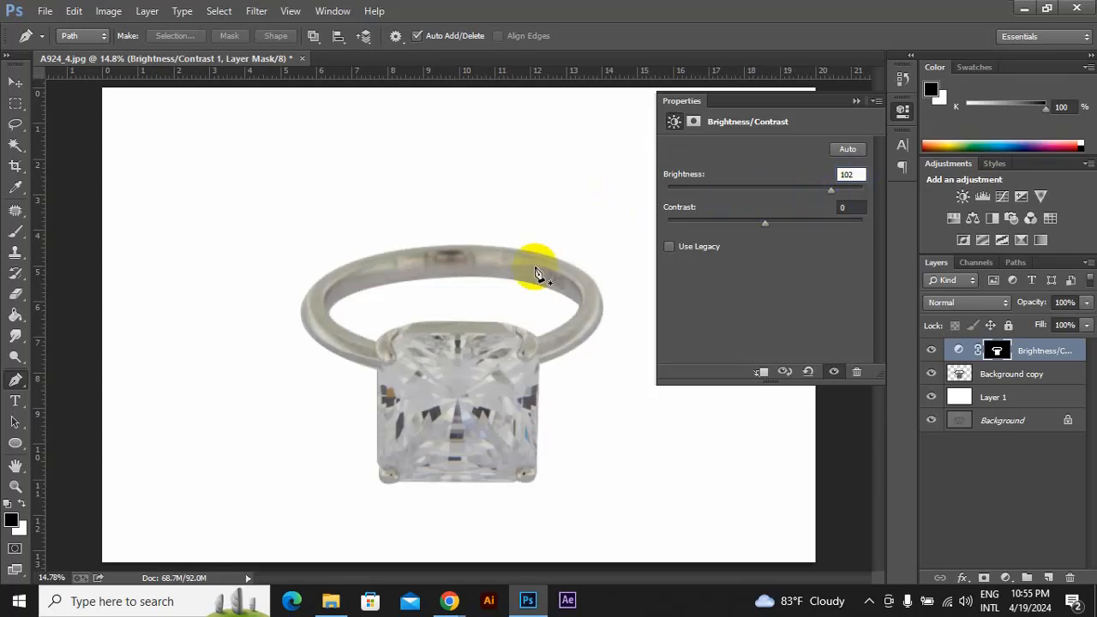
{"action": "left_click", "coordinate": [848, 177]}
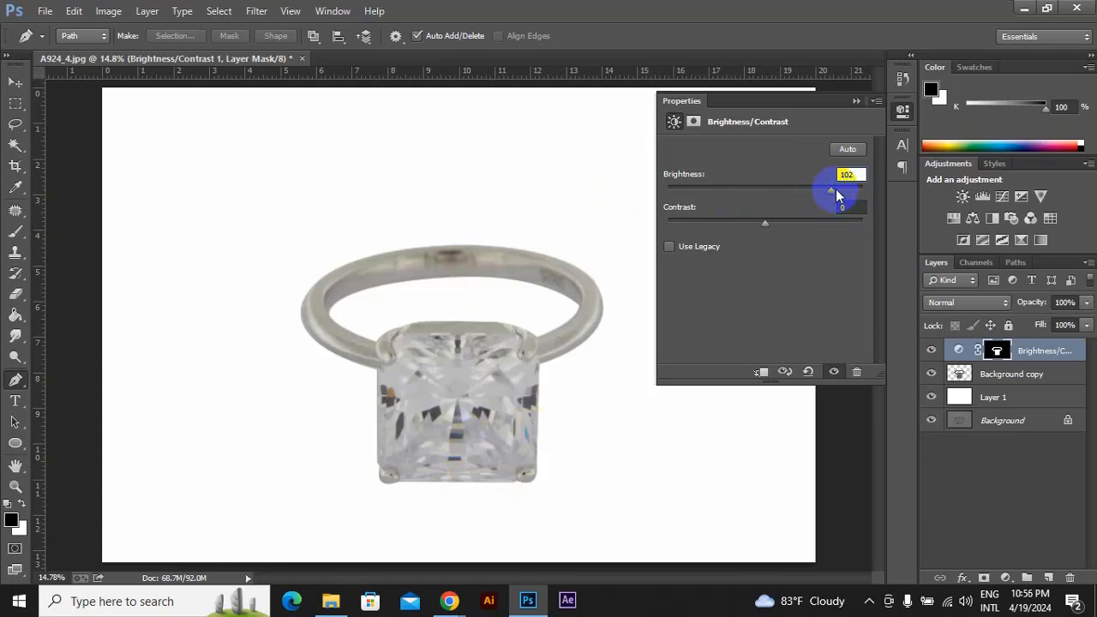
{"action": "left_click", "coordinate": [859, 101]}
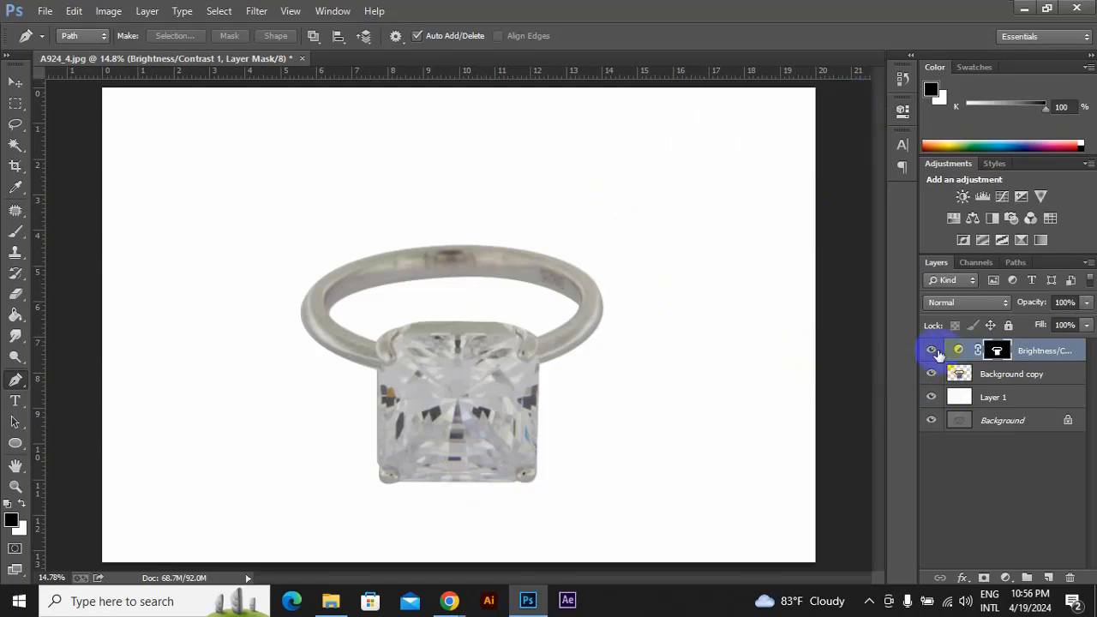
Toggle the Brightness/Contrast layer's visibility to compare the ring before and after the adjustment.
{"action": "left_click", "coordinate": [932, 351]}
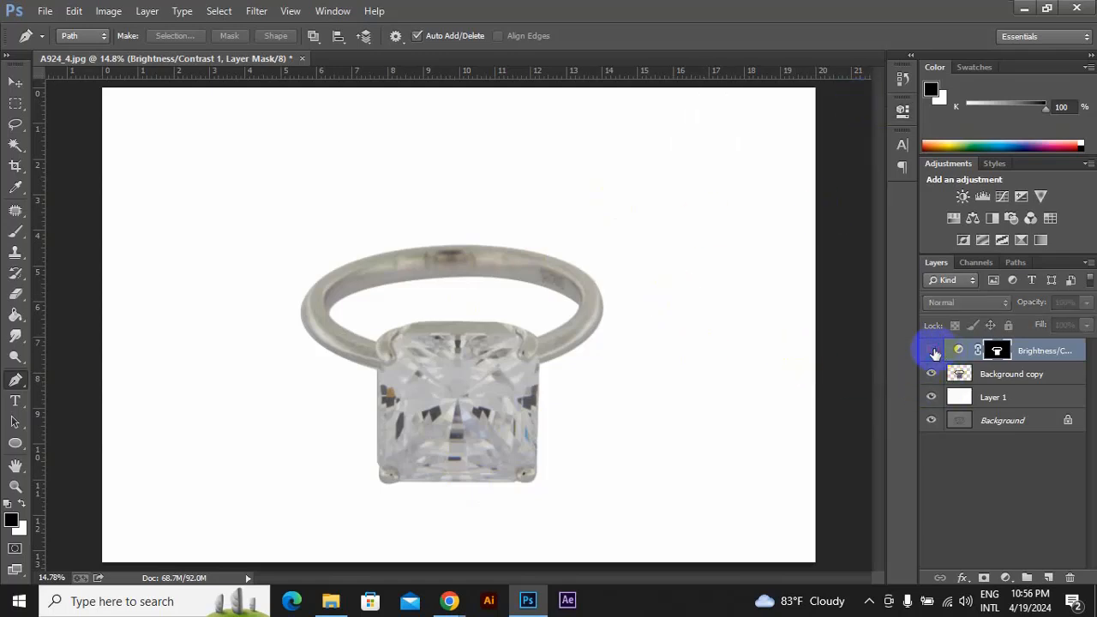
{"action": "left_click", "coordinate": [932, 352]}
{"action": "left_click", "coordinate": [932, 351]}
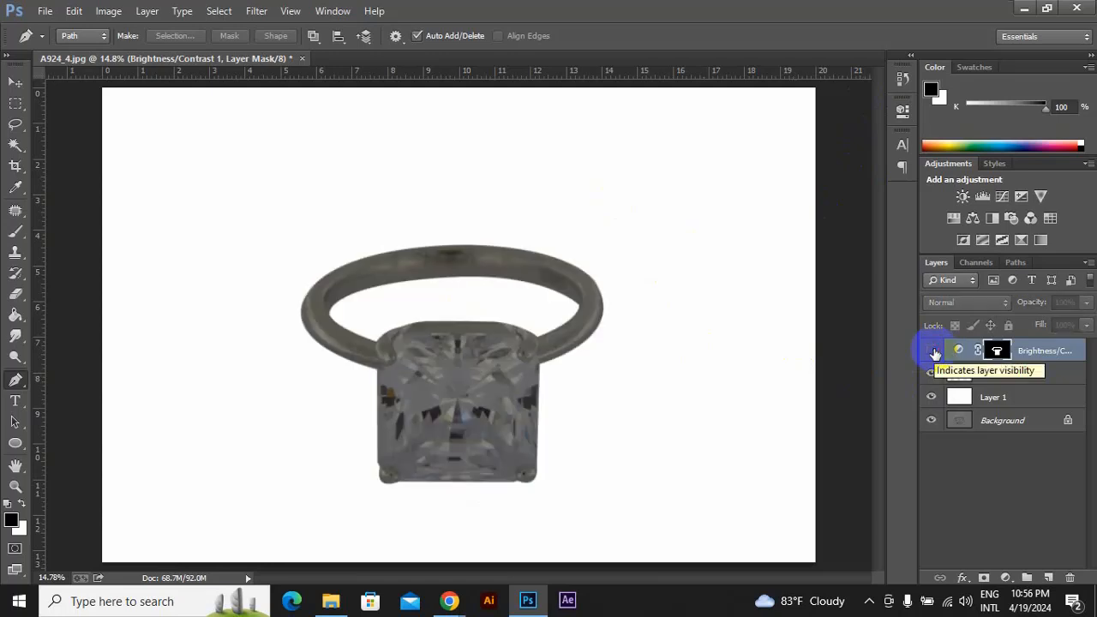
{"action": "left_click", "coordinate": [932, 351]}
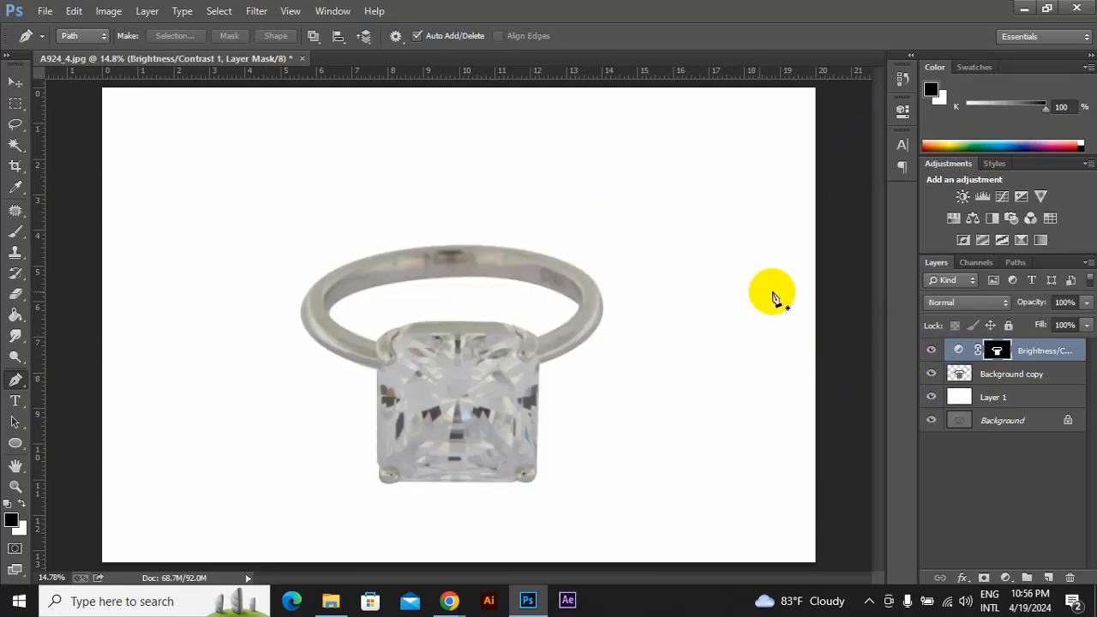
{"action": "left_click", "coordinate": [998, 351]}
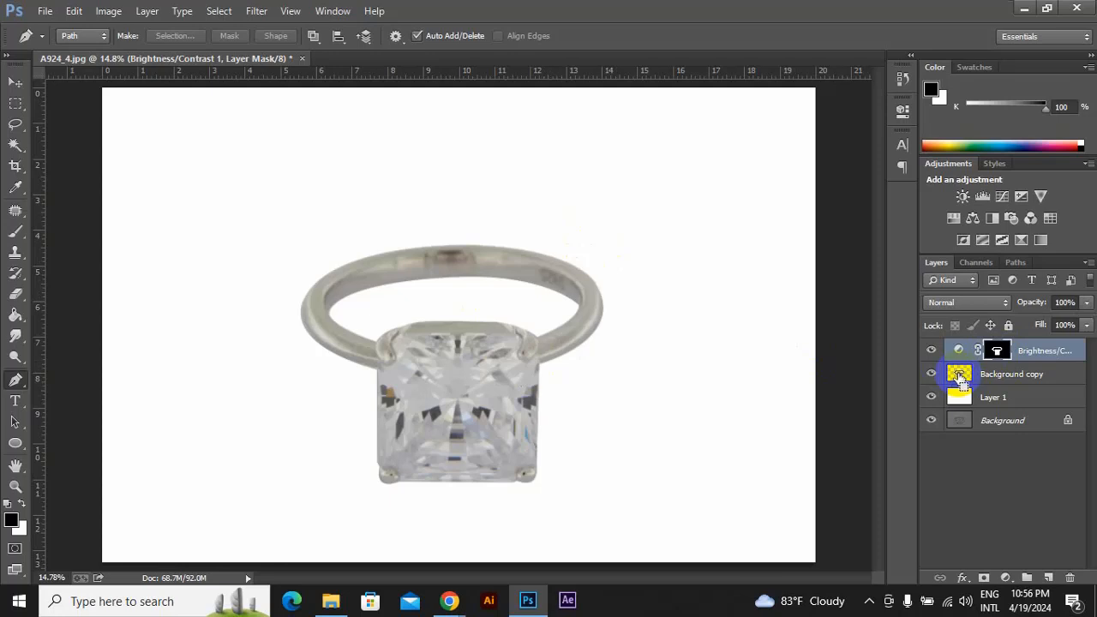
{"action": "left_click", "coordinate": [958, 377], "text": "ctrl"}
{"action": "left_click", "coordinate": [962, 197]}
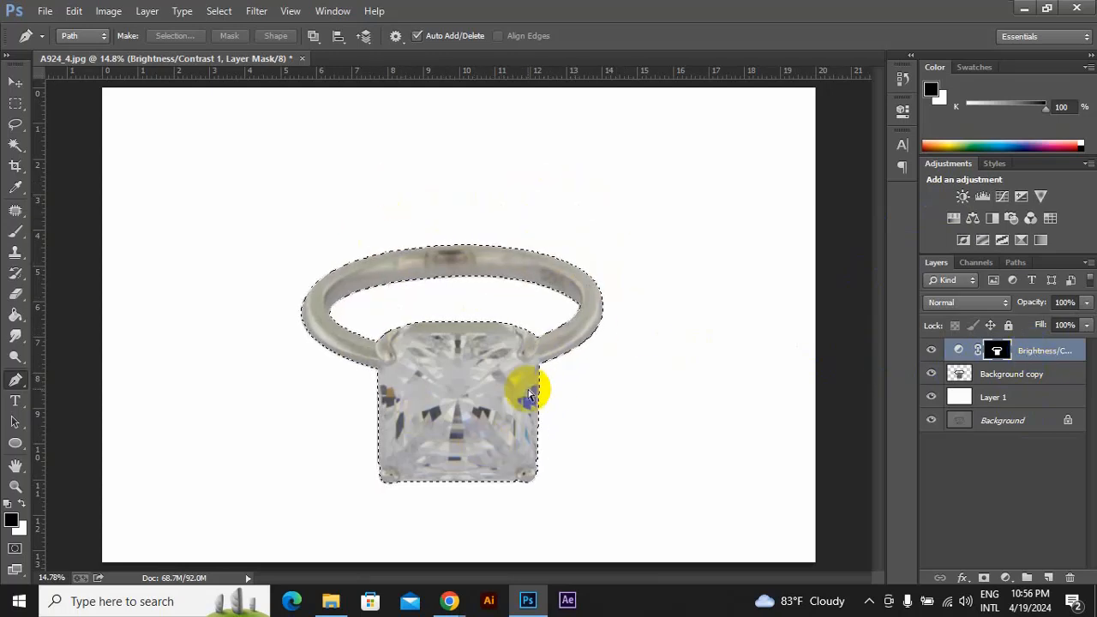
{"action": "key", "text": "ctrl+d"}
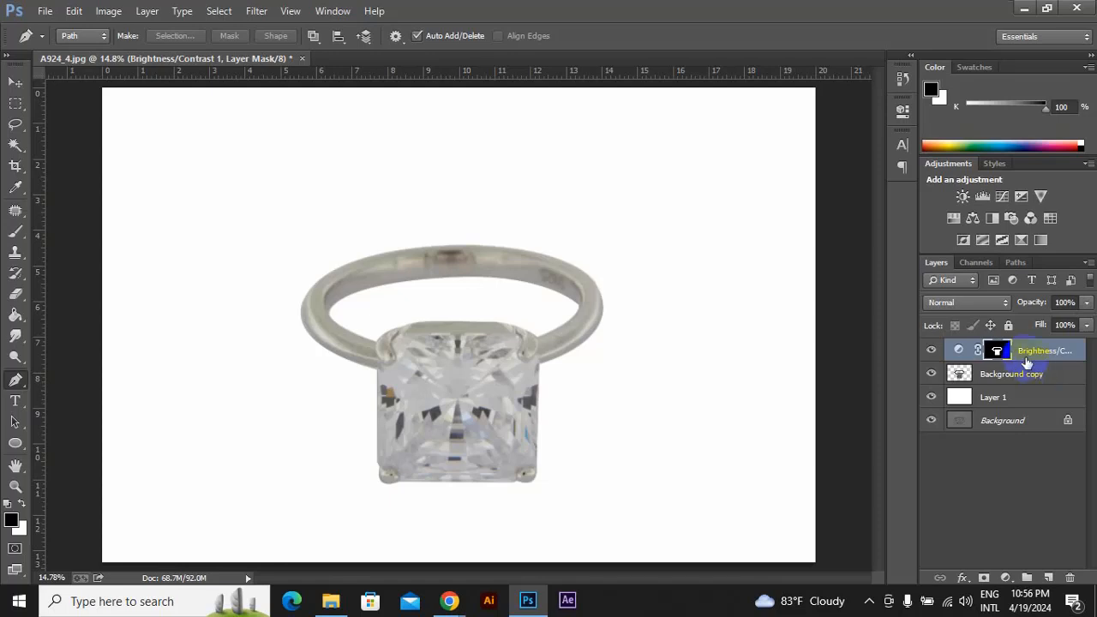
Merge the Brightness/Contrast 1 adjustment layer with the Background copy layer and check the merged ring by toggling its visibility.
{"action": "left_click_drag", "start_coordinate": [996, 350], "coordinate": [1024, 361]}
{"action": "left_click", "coordinate": [1016, 375], "text": "ctrl"}
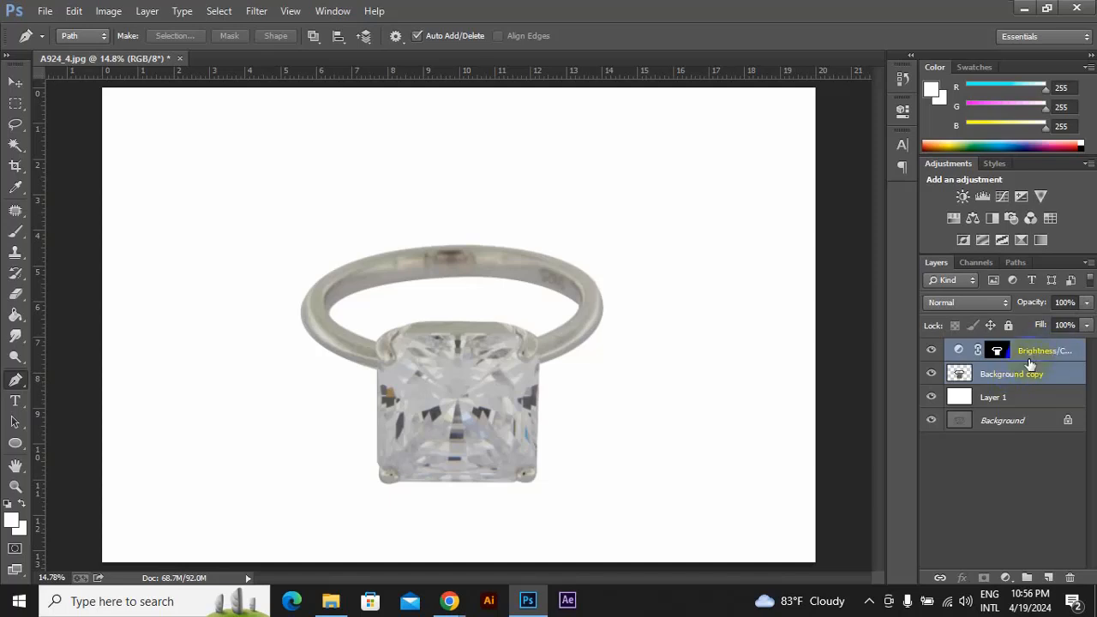
{"action": "key", "text": "ctrl+e"}
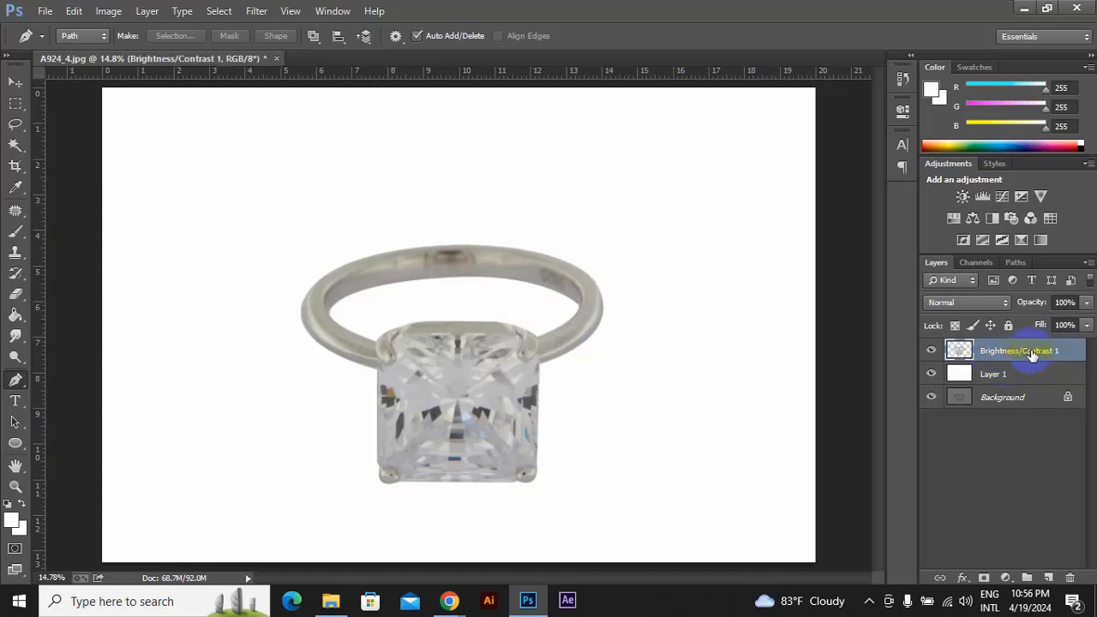
{"action": "left_click", "coordinate": [927, 350]}
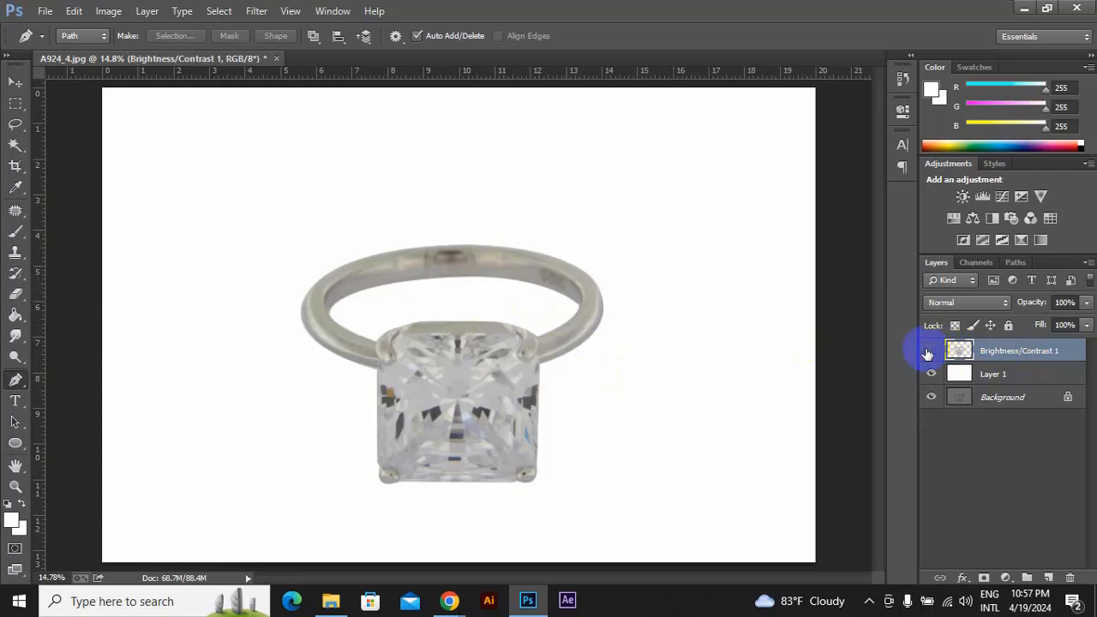
{"action": "left_click", "coordinate": [927, 350]}
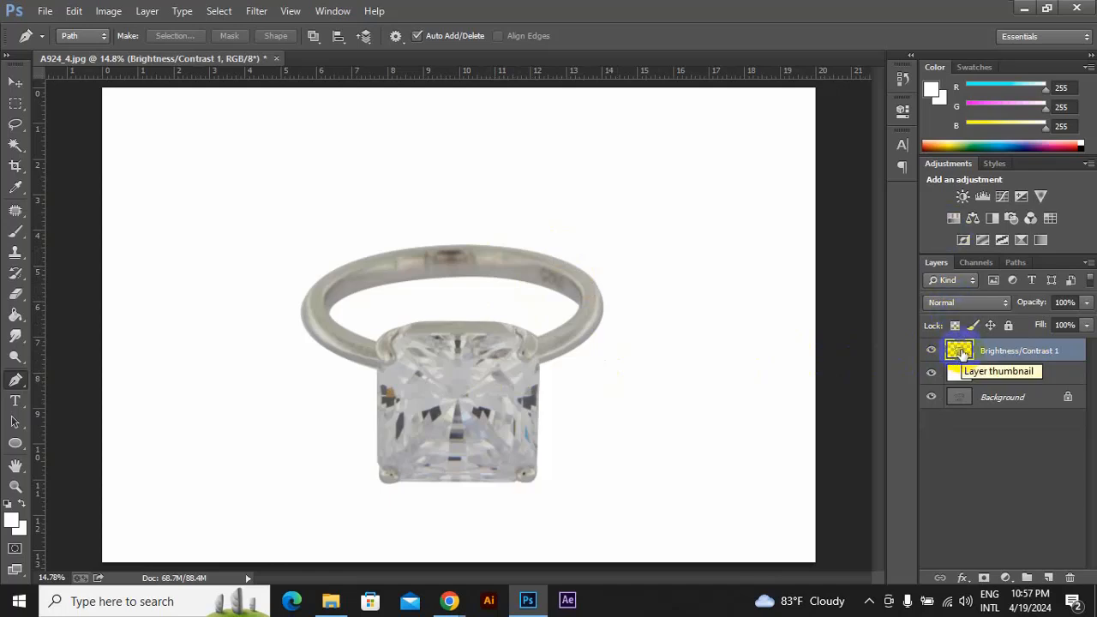
Load the merged ring layer's outline as a selection and open the Camera Raw Filter for it.
{"action": "left_click", "coordinate": [959, 351], "text": "ctrl"}
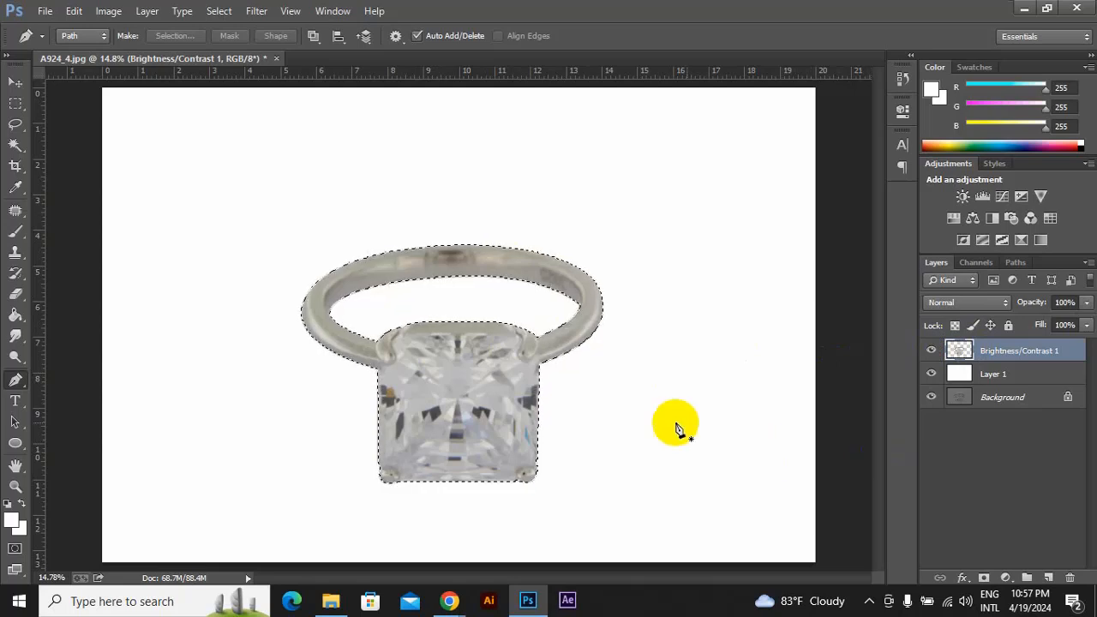
{"action": "left_click", "coordinate": [257, 11]}
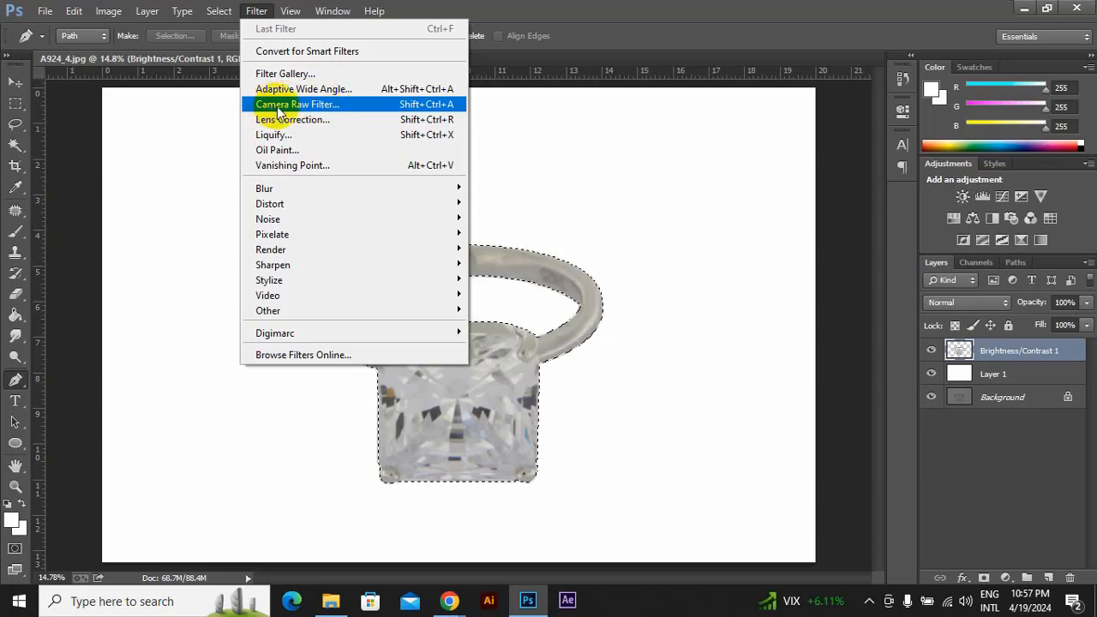
{"action": "left_click", "coordinate": [356, 105]}
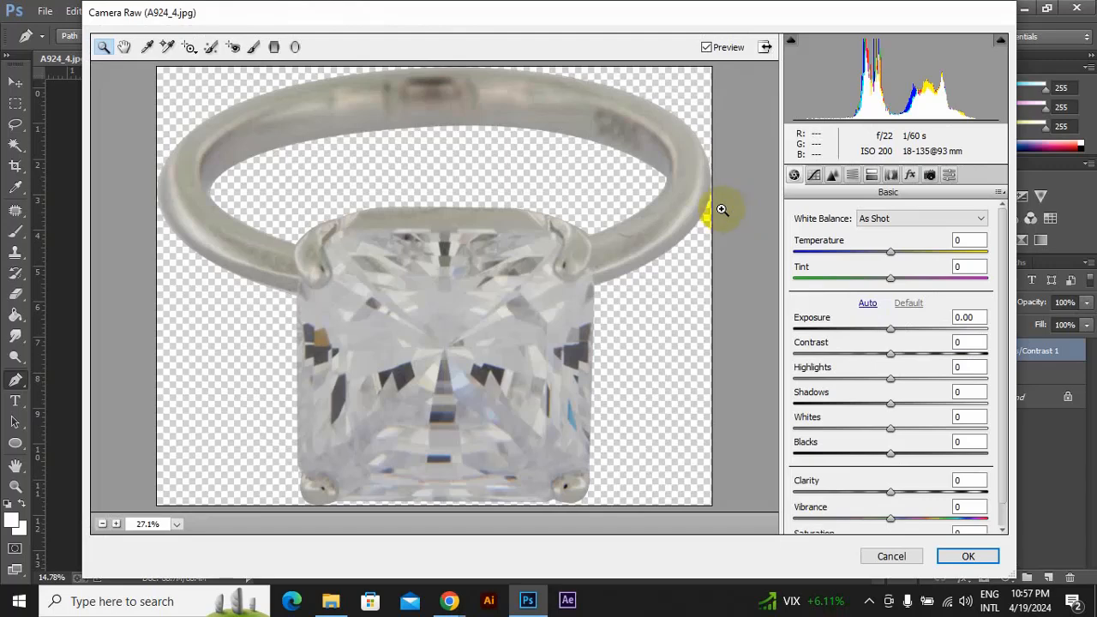
Set the ring's saturation to -100 and its clarity to +58 in Camera Raw.
{"action": "scroll", "coordinate": [888, 367], "scroll_direction": "down", "scroll_amount": 1}
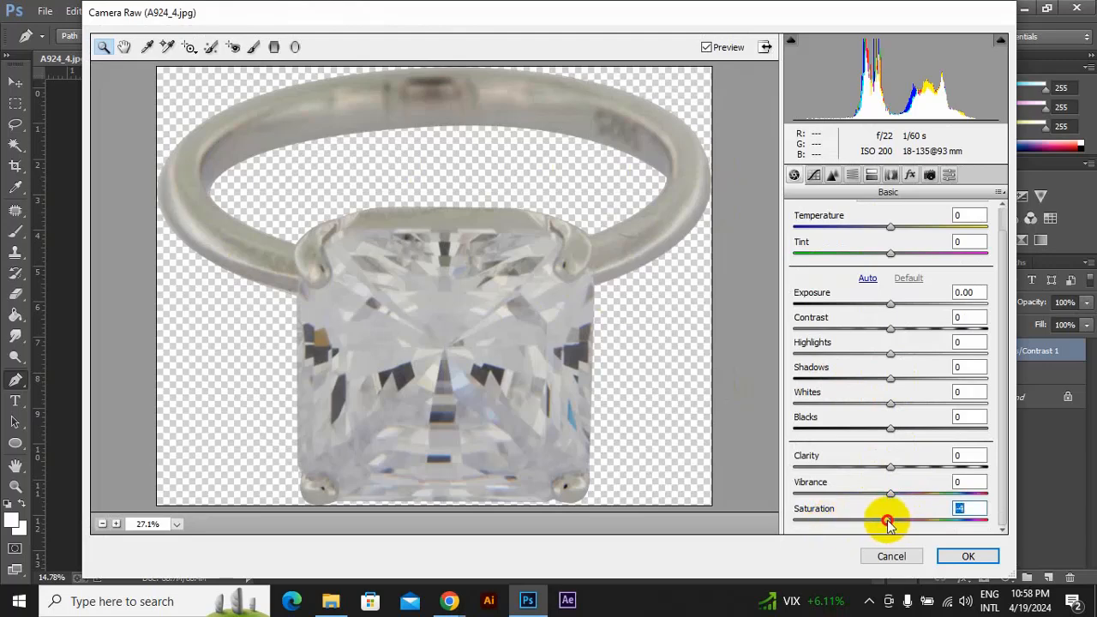
{"action": "left_click_drag", "start_coordinate": [888, 520], "coordinate": [631, 509]}
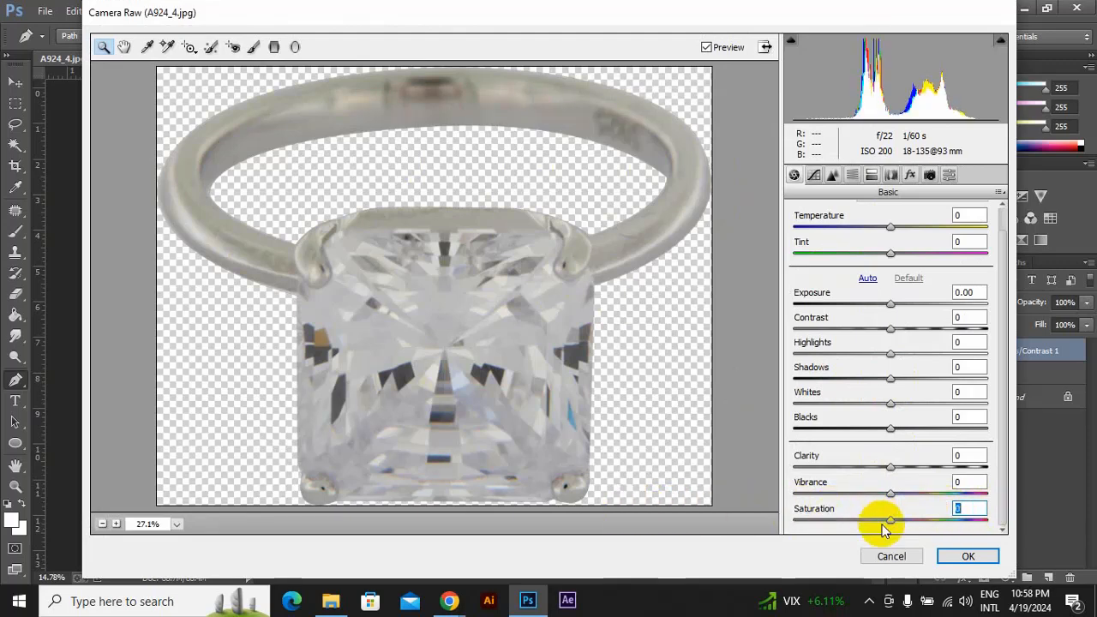
{"action": "left_click_drag", "start_coordinate": [873, 520], "coordinate": [765, 514]}
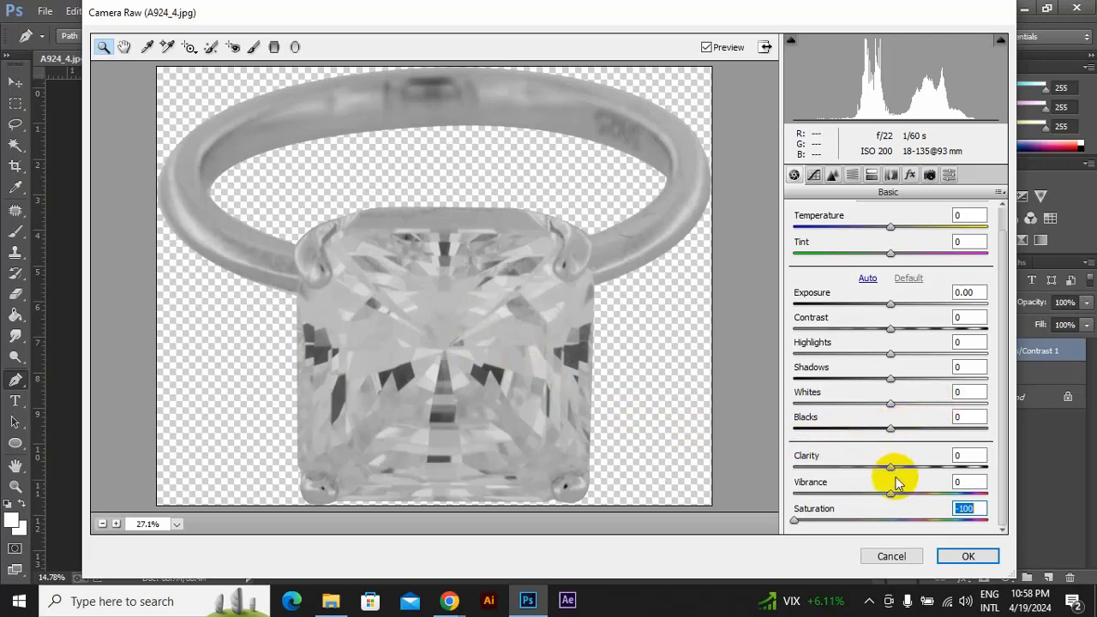
{"action": "left_click_drag", "start_coordinate": [891, 466], "coordinate": [978, 465]}
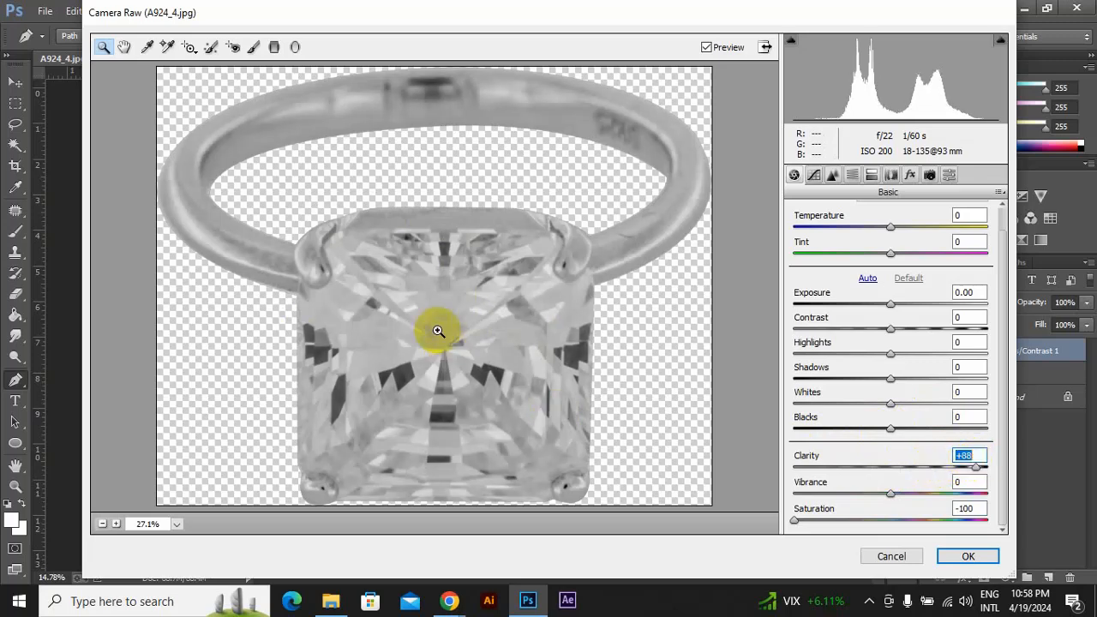
{"action": "left_click_drag", "start_coordinate": [980, 470], "coordinate": [949, 466]}
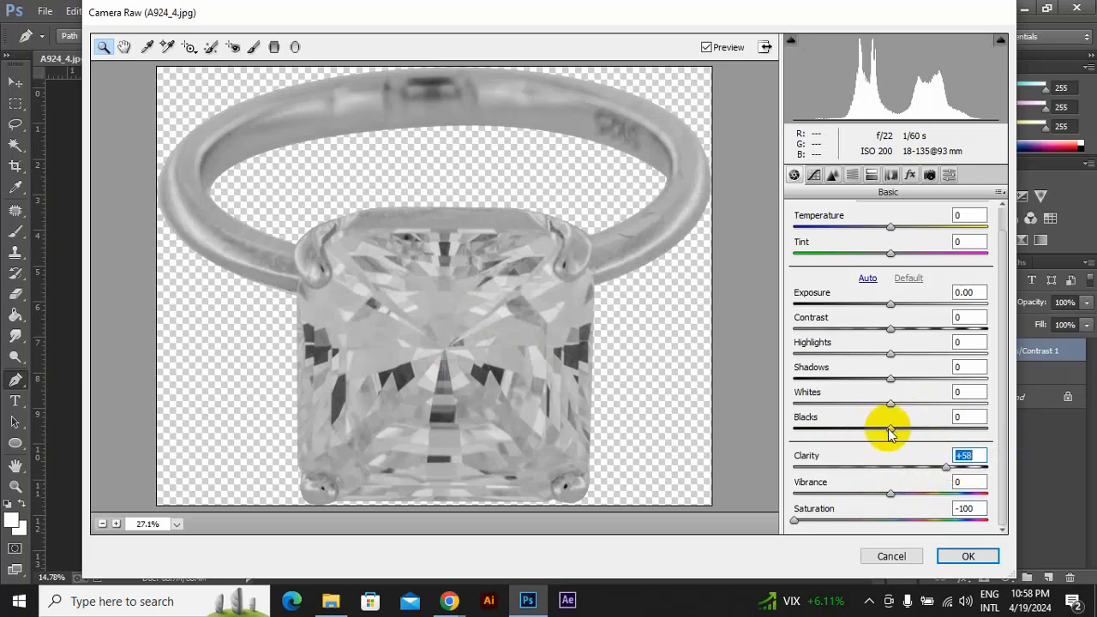
Set the ring's blacks to +7, whites to +23 and shadows to -63 in Camera Raw.
{"action": "mouse_move", "coordinate": [891, 426]}
{"action": "left_mouse_down"}
{"action": "mouse_move", "coordinate": [994, 421]}
{"action": "mouse_move", "coordinate": [775, 420]}
{"action": "mouse_move", "coordinate": [914, 416]}
{"action": "mouse_move", "coordinate": [893, 426]}
{"action": "left_mouse_up"}
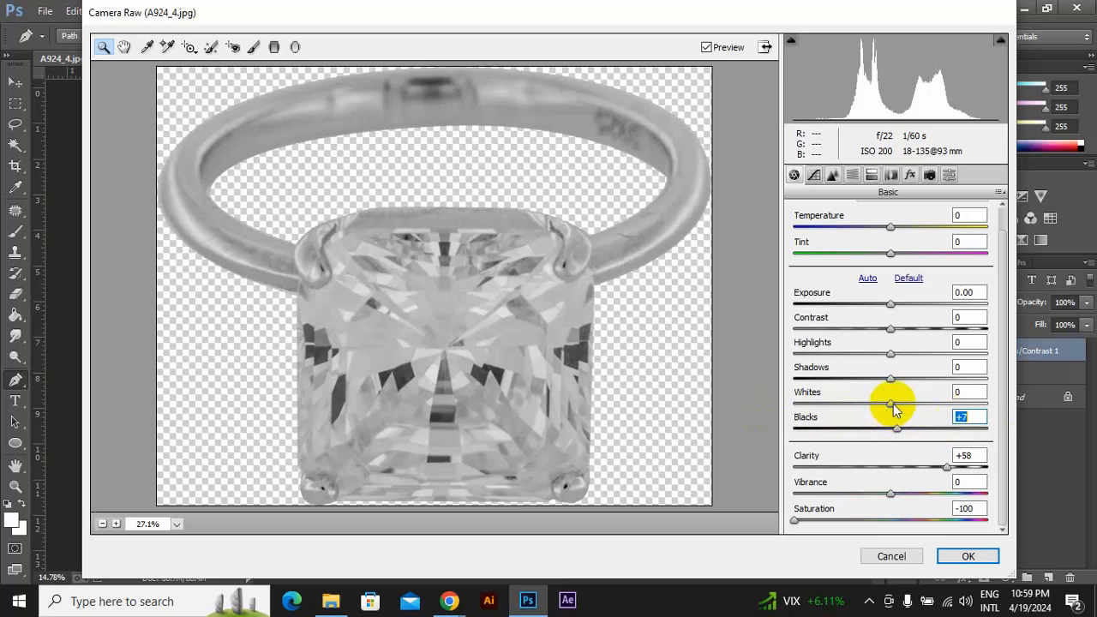
{"action": "left_click_drag", "start_coordinate": [891, 406], "coordinate": [925, 409]}
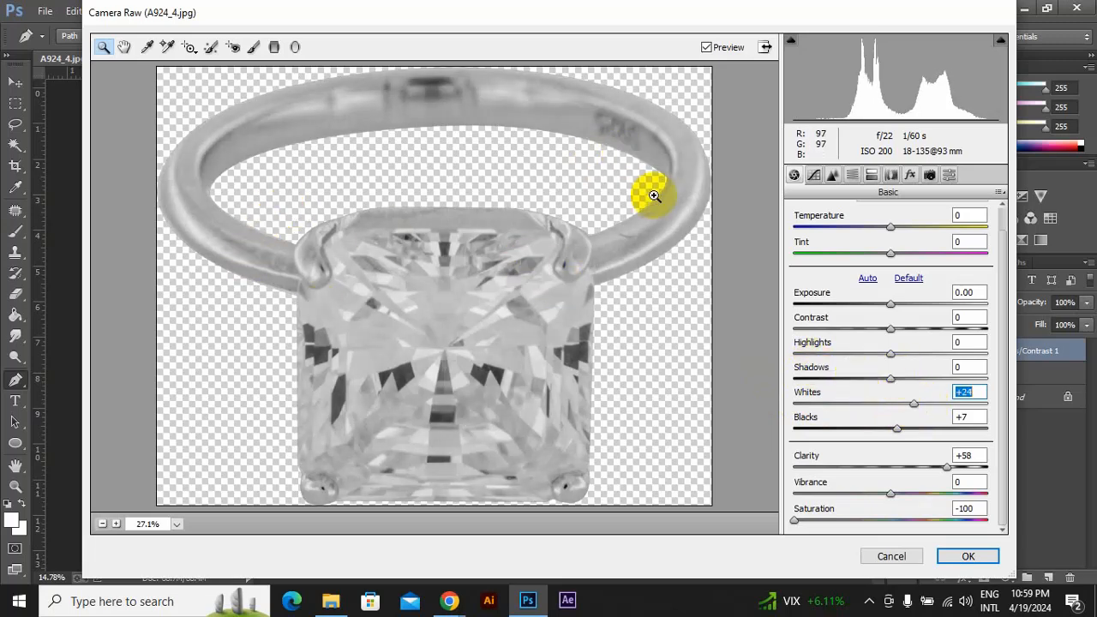
{"action": "left_click_drag", "start_coordinate": [891, 379], "coordinate": [833, 367]}
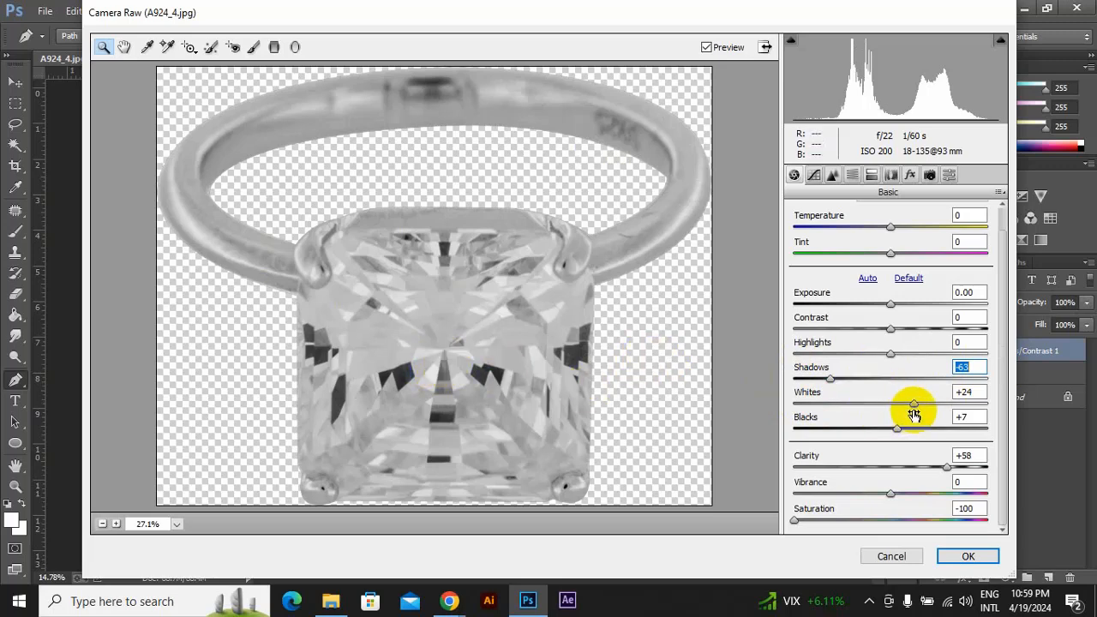
{"action": "left_click_drag", "start_coordinate": [915, 408], "coordinate": [912, 403]}
Set shadows to -28, highlights to +45, contrast to +32, exposure to -0.15 and temperature to +3, and apply the Camera Raw filter.
{"action": "left_click_drag", "start_coordinate": [832, 380], "coordinate": [892, 305]}
{"action": "mouse_move", "coordinate": [892, 231]}
{"action": "left_mouse_down"}
{"action": "mouse_move", "coordinate": [862, 231]}
{"action": "mouse_move", "coordinate": [894, 233]}
{"action": "left_mouse_up"}
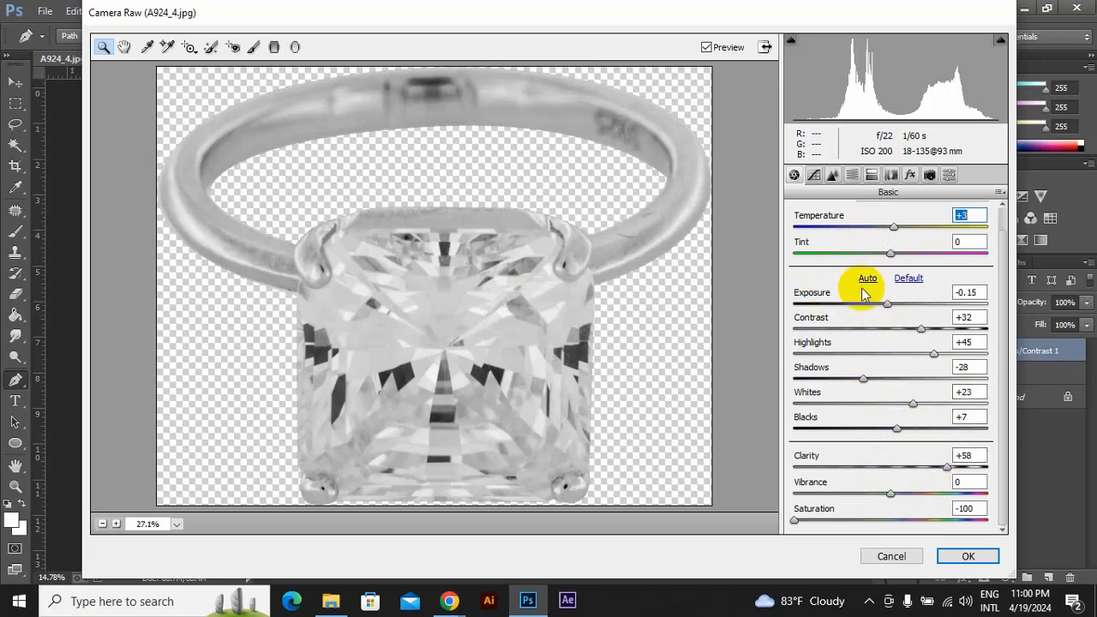
{"action": "left_click", "coordinate": [958, 557]}
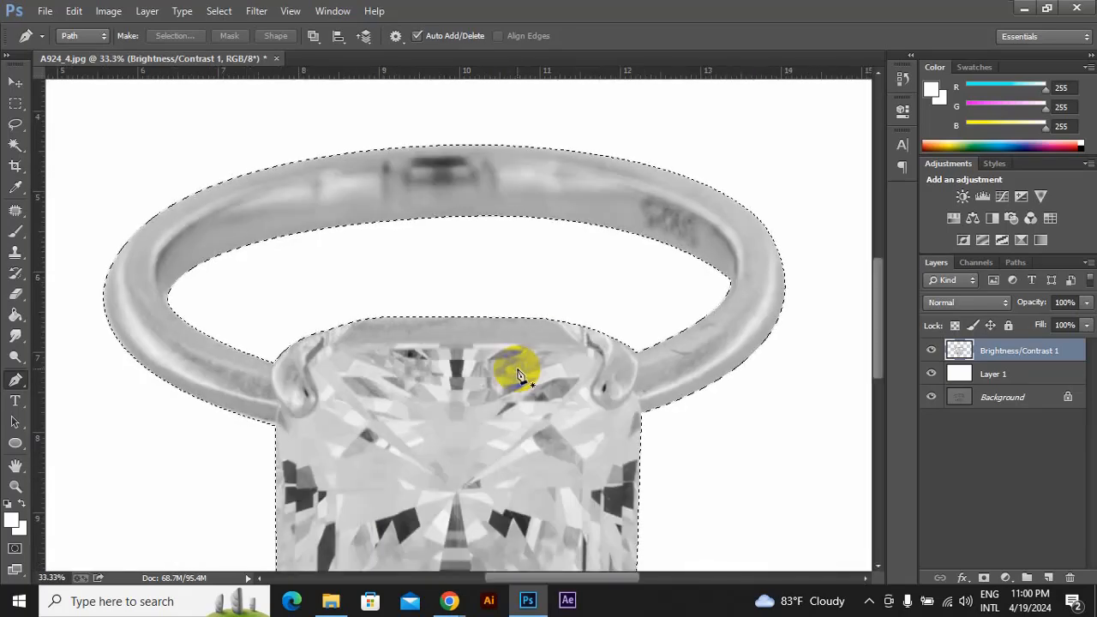
Smooth the stone's upper-left prong with the Smudge tool at size 70 and 50% strength.
{"action": "left_click_drag", "start_coordinate": [534, 326], "coordinate": [545, 211]}
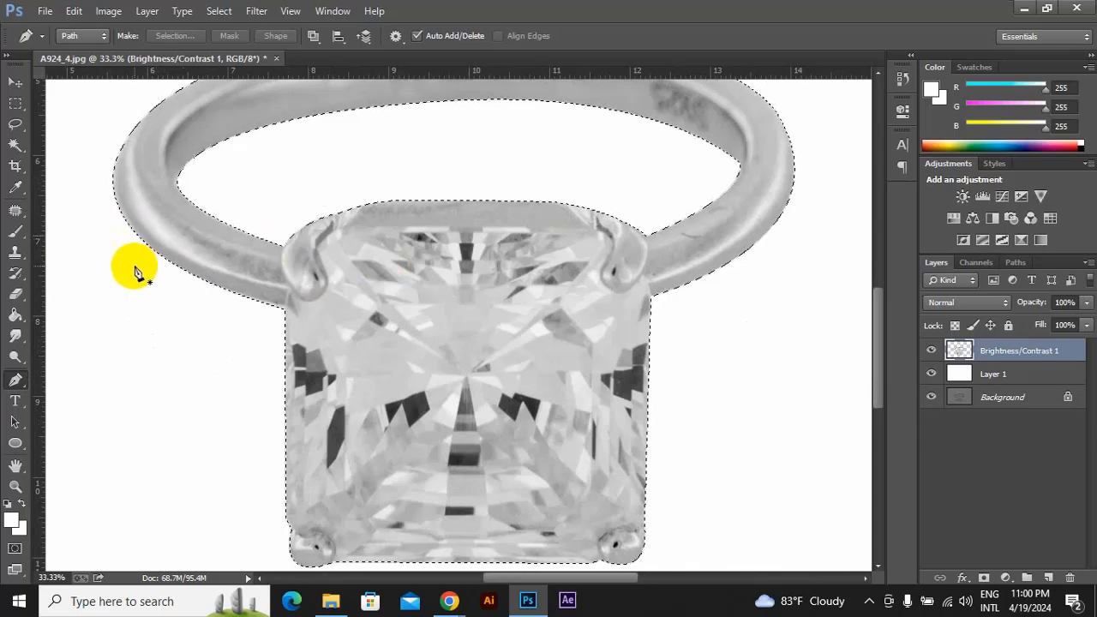
{"action": "left_click", "coordinate": [17, 336]}
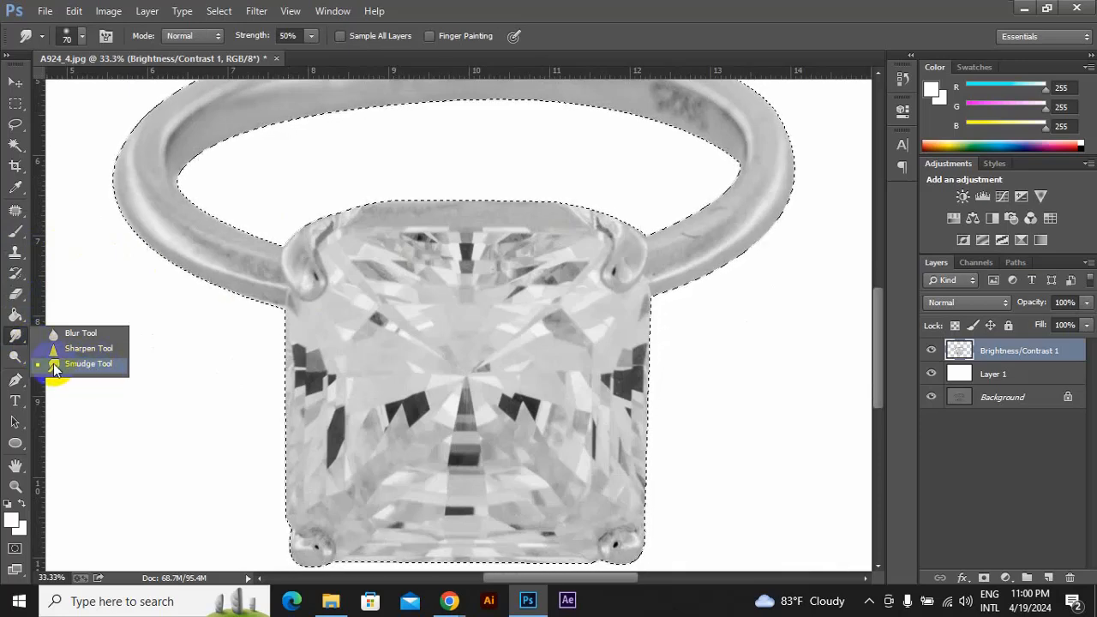
{"action": "left_click", "coordinate": [12, 338]}
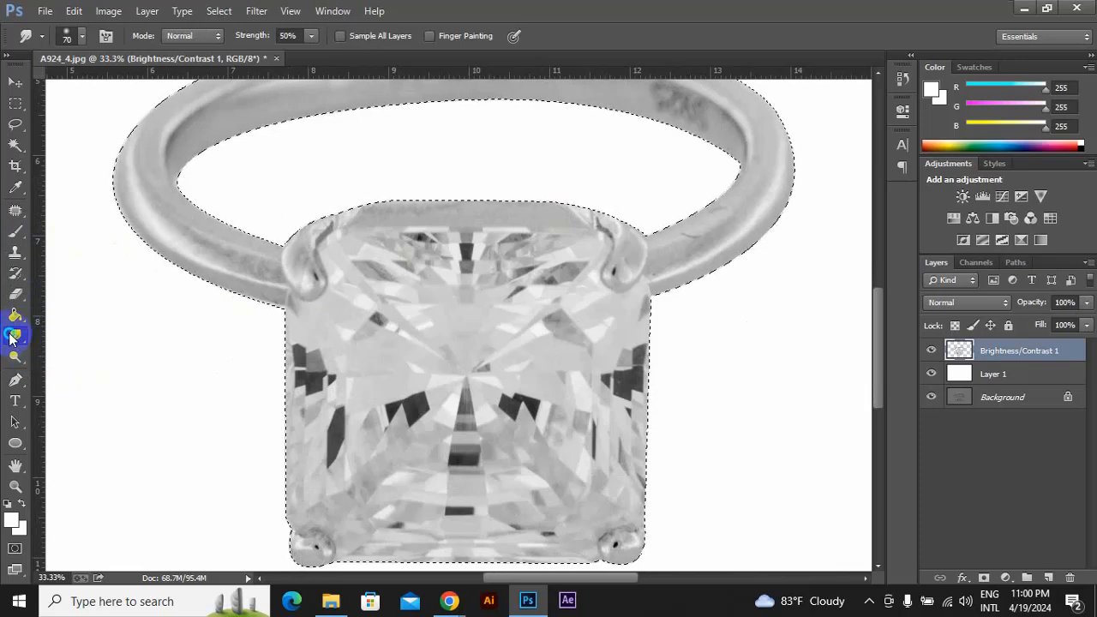
{"action": "left_click", "coordinate": [12, 336]}
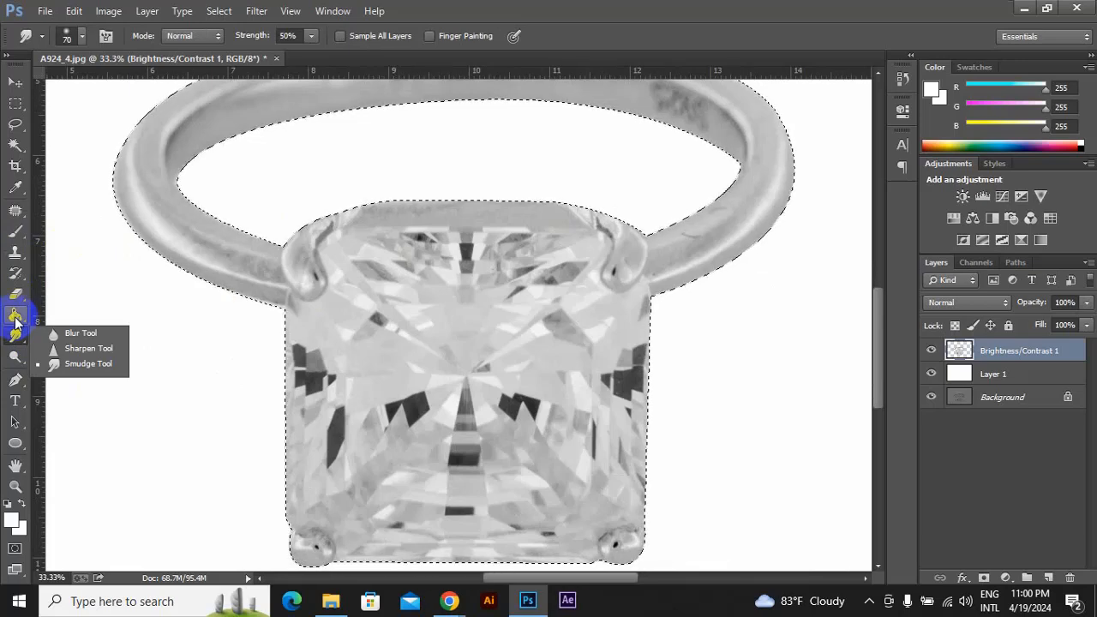
{"action": "left_click", "coordinate": [15, 339]}
{"action": "mouse_move", "coordinate": [16, 338]}
{"action": "left_mouse_down"}
{"action": "mouse_move", "coordinate": [50, 330]}
{"action": "mouse_move", "coordinate": [64, 368]}
{"action": "left_mouse_up"}
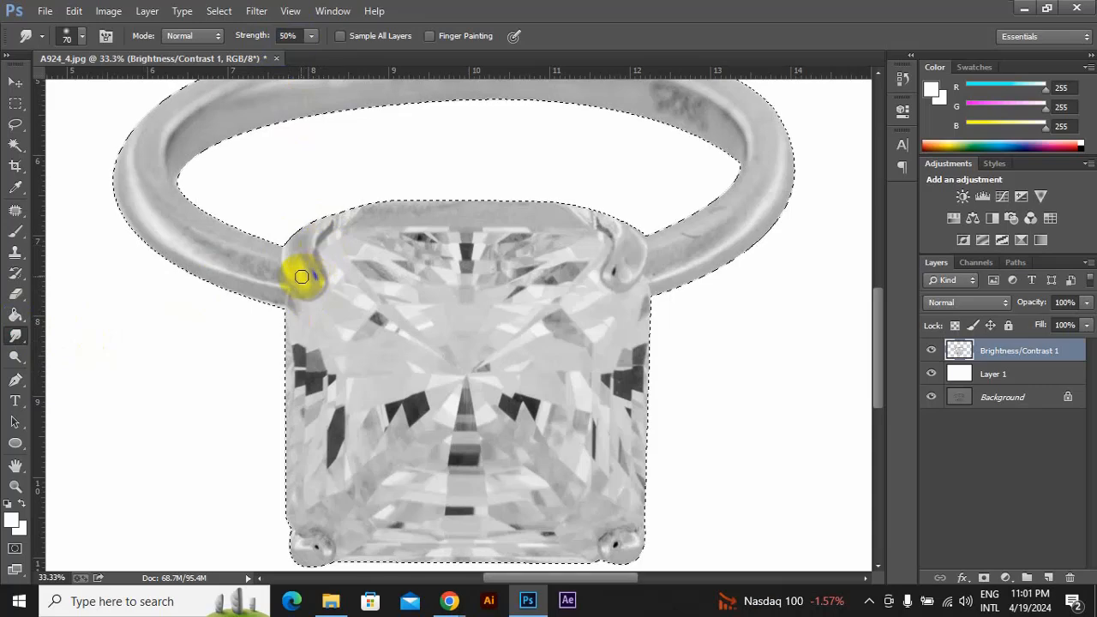
{"action": "left_click_drag", "start_coordinate": [301, 276], "coordinate": [304, 286]}
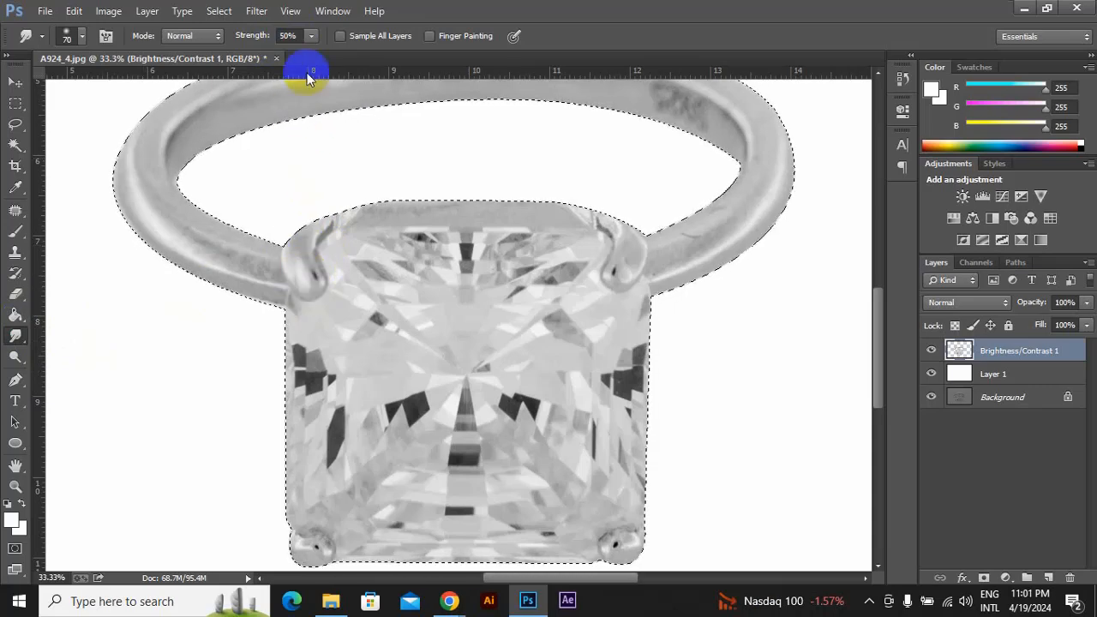
Raise the Smudge strength to 86% and smooth the stone's upper-right prong.
{"action": "left_click", "coordinate": [312, 39]}
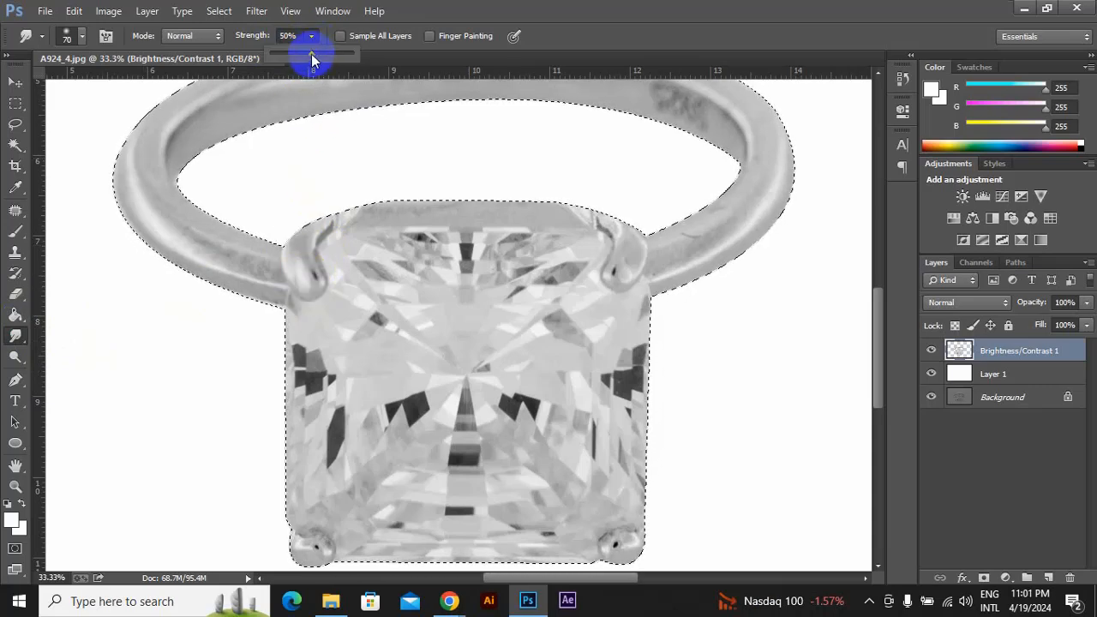
{"action": "left_click_drag", "start_coordinate": [311, 54], "coordinate": [340, 53]}
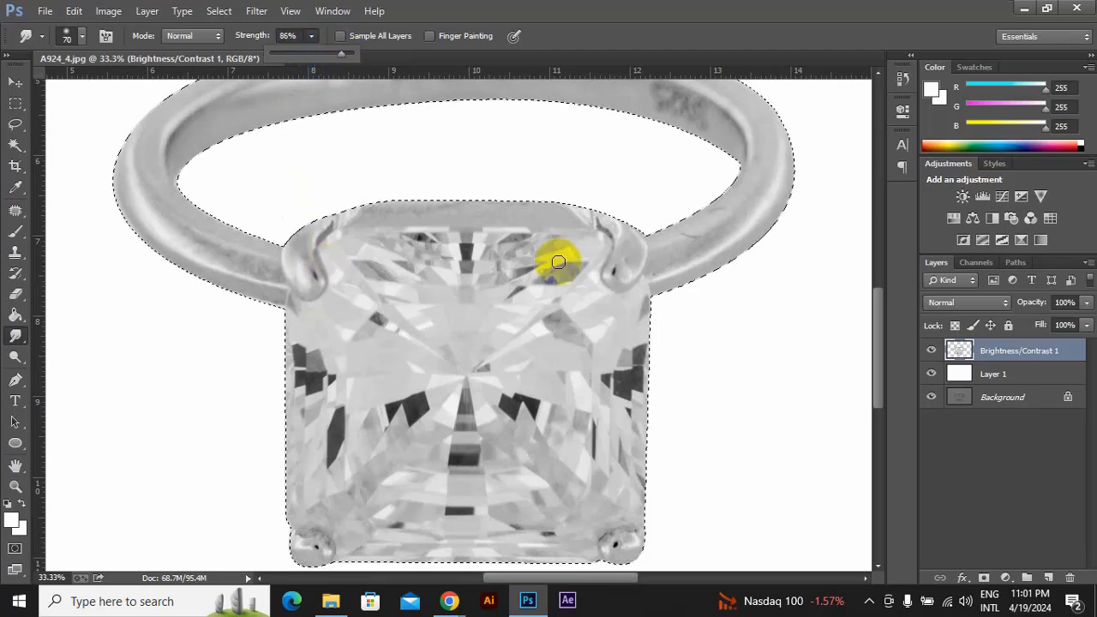
{"action": "left_click_drag", "start_coordinate": [618, 274], "coordinate": [631, 231]}
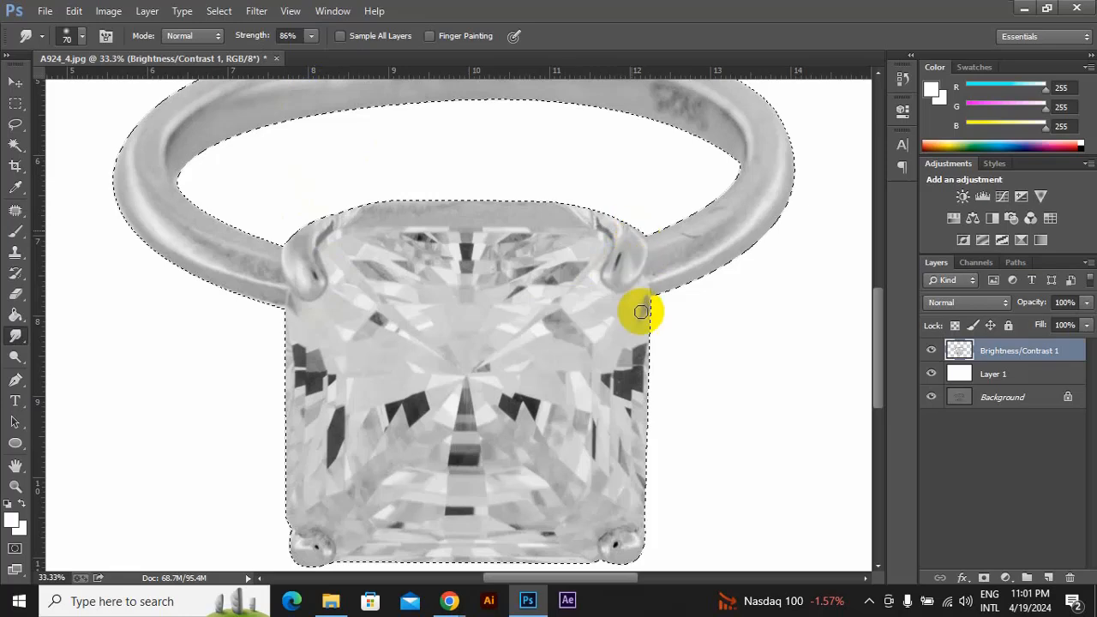
{"action": "mouse_move", "coordinate": [640, 277]}
{"action": "left_mouse_down"}
{"action": "mouse_move", "coordinate": [621, 226]}
{"action": "mouse_move", "coordinate": [584, 244]}
{"action": "mouse_move", "coordinate": [577, 262]}
{"action": "mouse_move", "coordinate": [624, 231]}
{"action": "mouse_move", "coordinate": [596, 214]}
{"action": "left_mouse_up"}
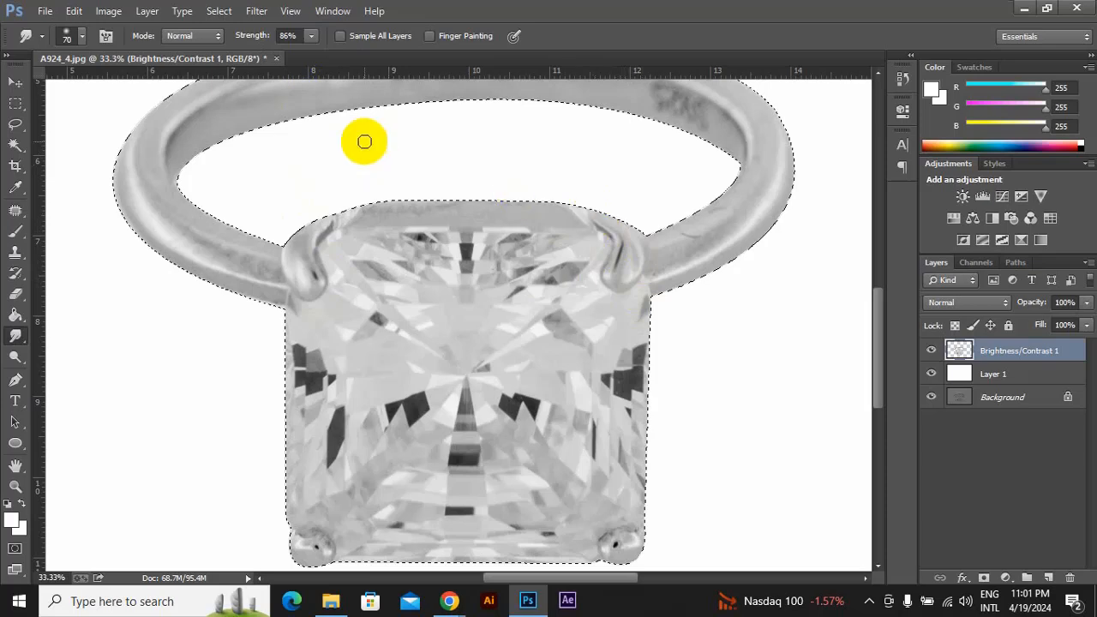
Enlarge the Smudge brush to size 250 over the diamond's upper facets.
{"action": "left_click", "coordinate": [312, 37]}
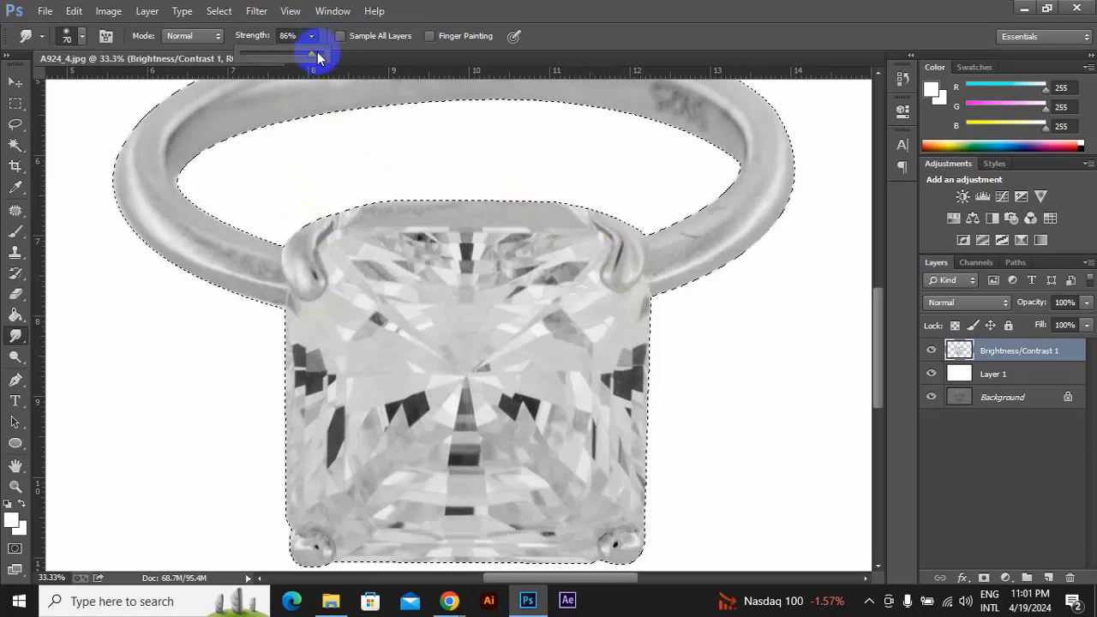
{"action": "left_click", "coordinate": [508, 248]}
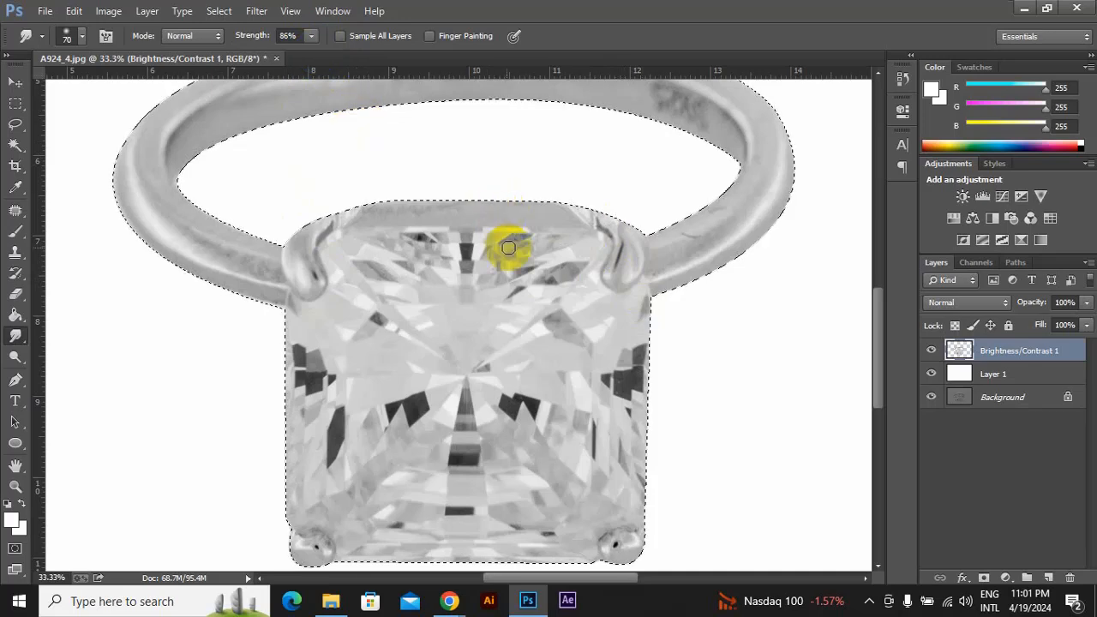
{"action": "left_click_drag", "start_coordinate": [508, 248], "coordinate": [412, 290]}
{"action": "key", "text": "bracketright"}
{"action": "key", "text": "bracketright"}
{"action": "key", "text": "bracketright"}
{"action": "key", "text": "bracketright"}
{"action": "key", "text": "bracketright"}
{"action": "key", "text": "bracketright"}
{"action": "key", "text": "bracketright"}
{"action": "key", "text": "bracketright"}
{"action": "key", "text": "bracketright"}
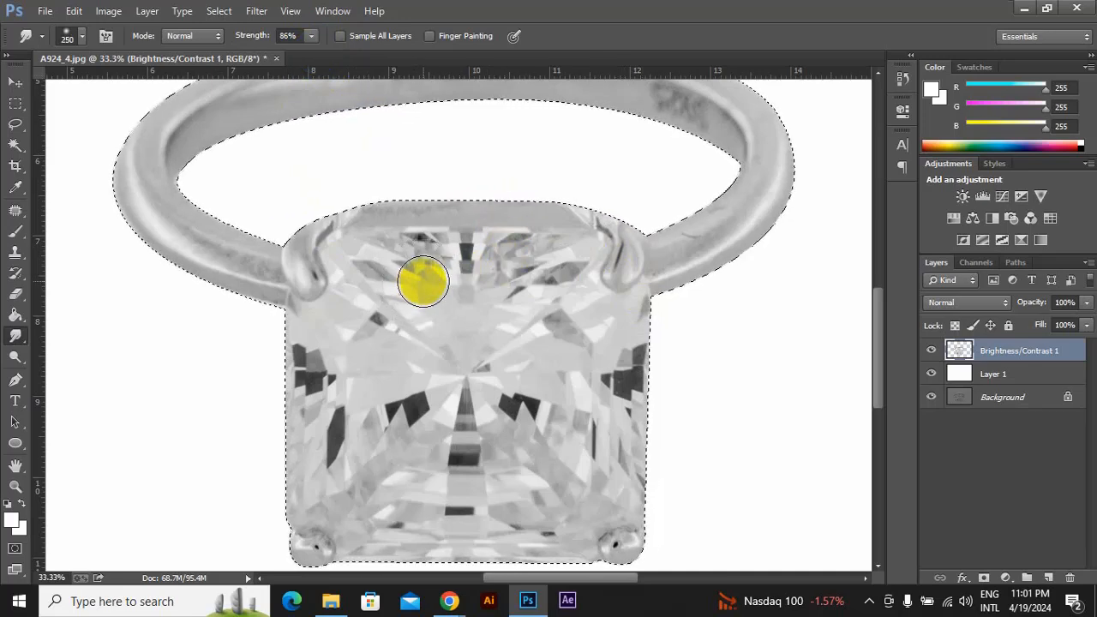
{"action": "key", "text": "bracketright"}
{"action": "key", "text": "bracketright"}
{"action": "key", "text": "bracketright"}
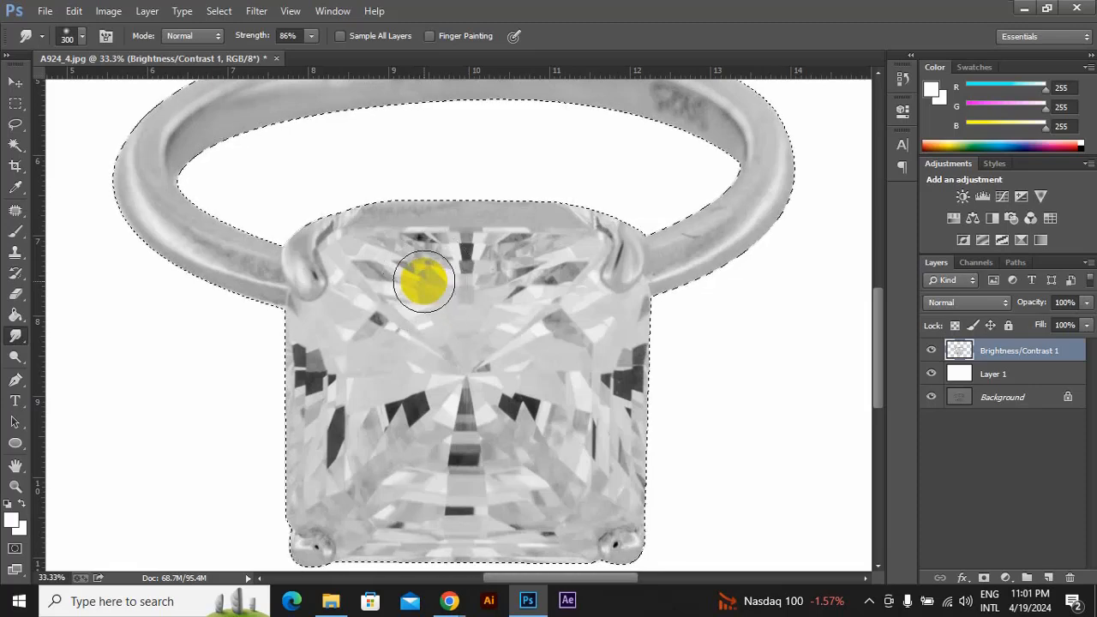
{"action": "key", "text": "bracketleft"}
{"action": "key", "text": "bracketleft"}
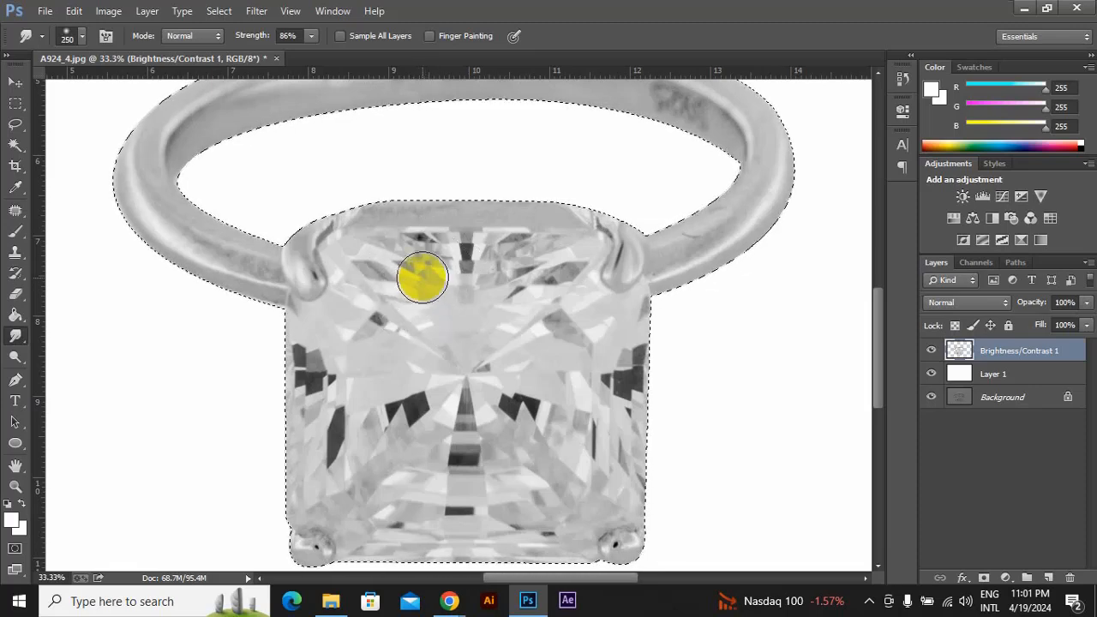
Try smudging across the diamond's upper facets with the size 250 brush at 86% strength, and undo the strokes.
{"action": "mouse_move", "coordinate": [422, 277]}
{"action": "left_mouse_down"}
{"action": "mouse_move", "coordinate": [411, 269]}
{"action": "mouse_move", "coordinate": [500, 262]}
{"action": "mouse_move", "coordinate": [518, 286]}
{"action": "mouse_move", "coordinate": [509, 263]}
{"action": "left_mouse_up"}
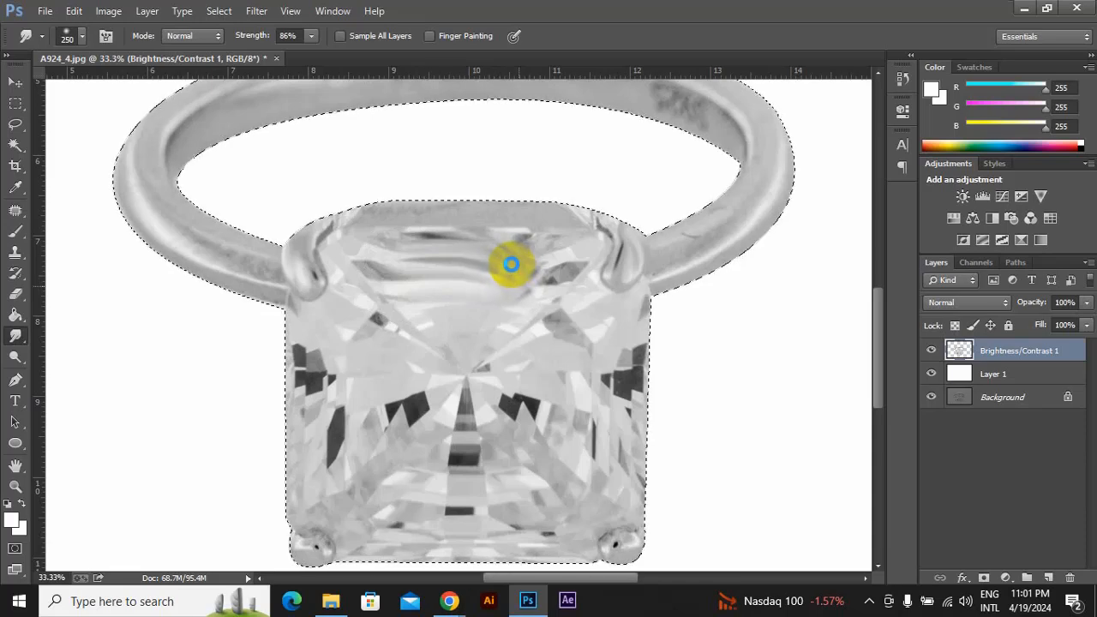
{"action": "left_click_drag", "start_coordinate": [511, 264], "coordinate": [532, 266]}
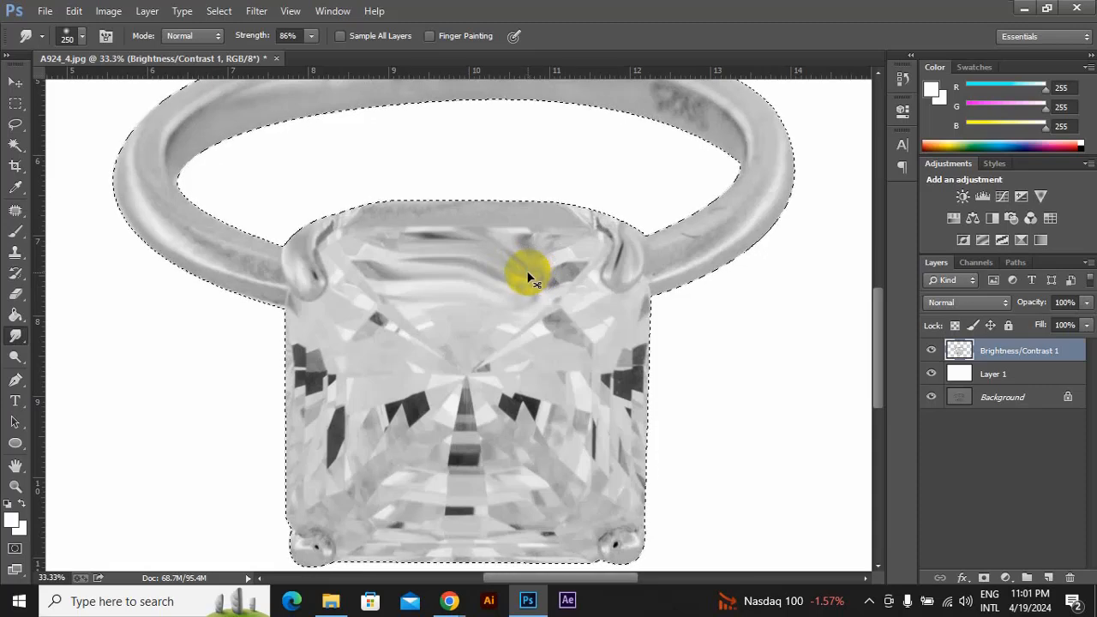
{"action": "key", "text": "ctrl+z"}
{"action": "left_click", "coordinate": [476, 273]}
Lower the Smudge strength to 45% and the brush size to 100, and smooth the band's lower-left edge beside the stone.
{"action": "left_click", "coordinate": [311, 36]}
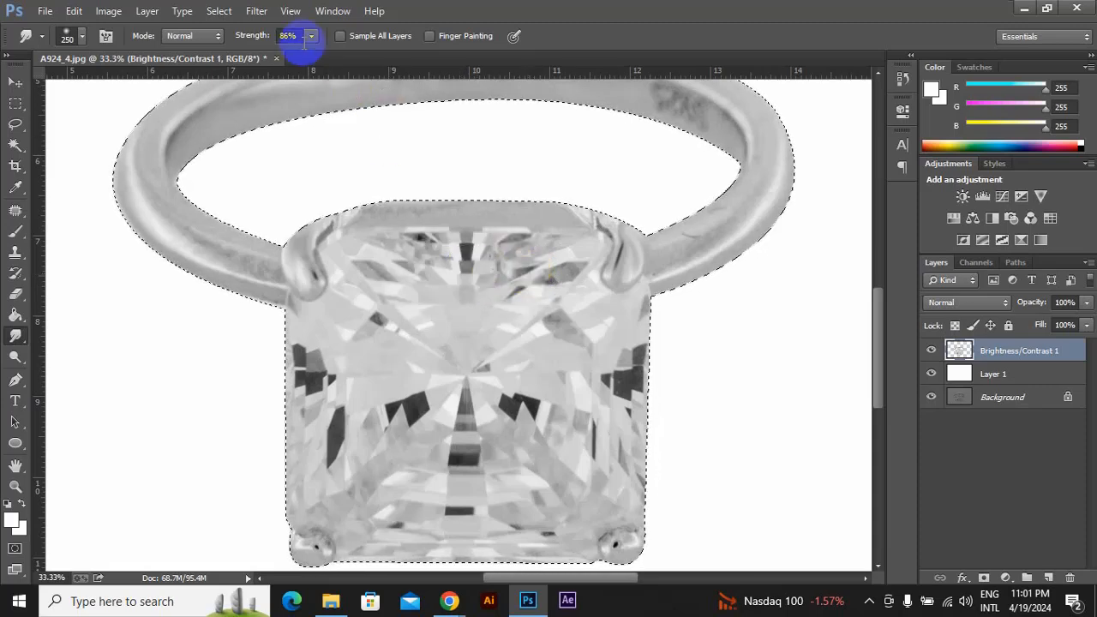
{"action": "left_click_drag", "start_coordinate": [310, 54], "coordinate": [274, 57]}
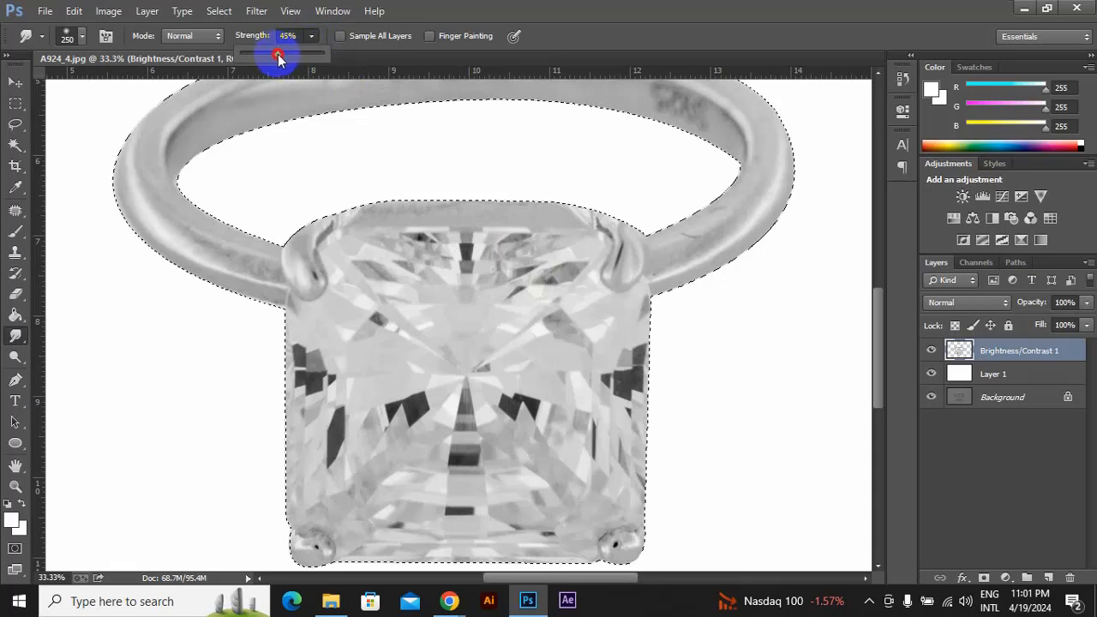
{"action": "left_click", "coordinate": [339, 295]}
{"action": "key", "text": "bracketleft"}
{"action": "key", "text": "bracketleft"}
{"action": "key", "text": "bracketleft"}
{"action": "key", "text": "bracketleft"}
{"action": "key", "text": "bracketleft"}
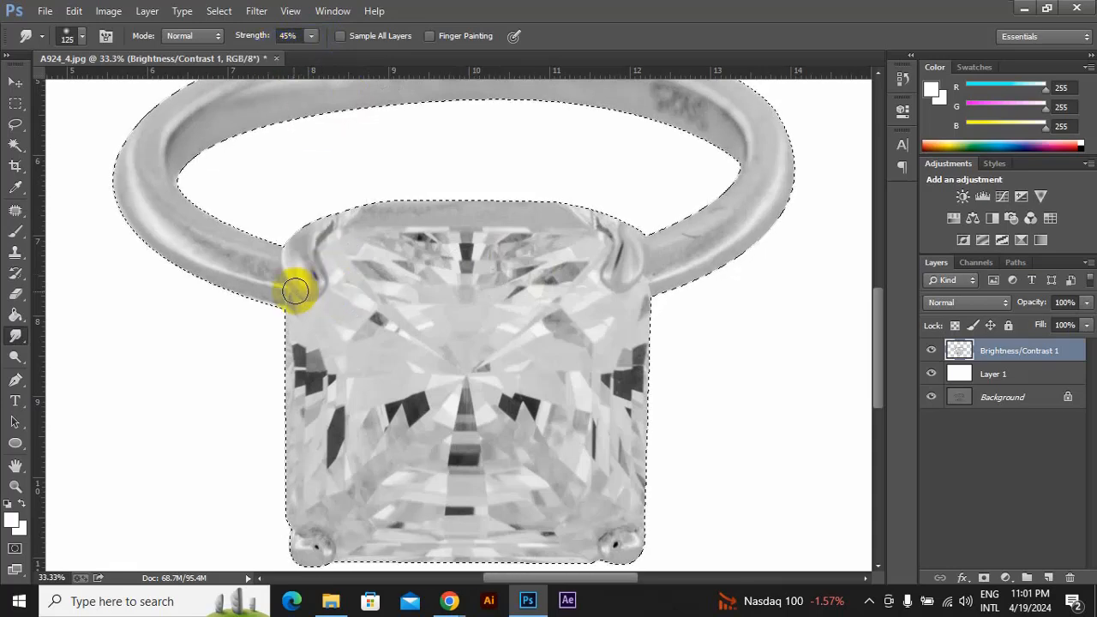
{"action": "key", "text": "bracketleft"}
{"action": "mouse_move", "coordinate": [262, 296]}
{"action": "left_mouse_down"}
{"action": "mouse_move", "coordinate": [203, 289]}
{"action": "mouse_move", "coordinate": [249, 291]}
{"action": "mouse_move", "coordinate": [207, 281]}
{"action": "left_mouse_up"}
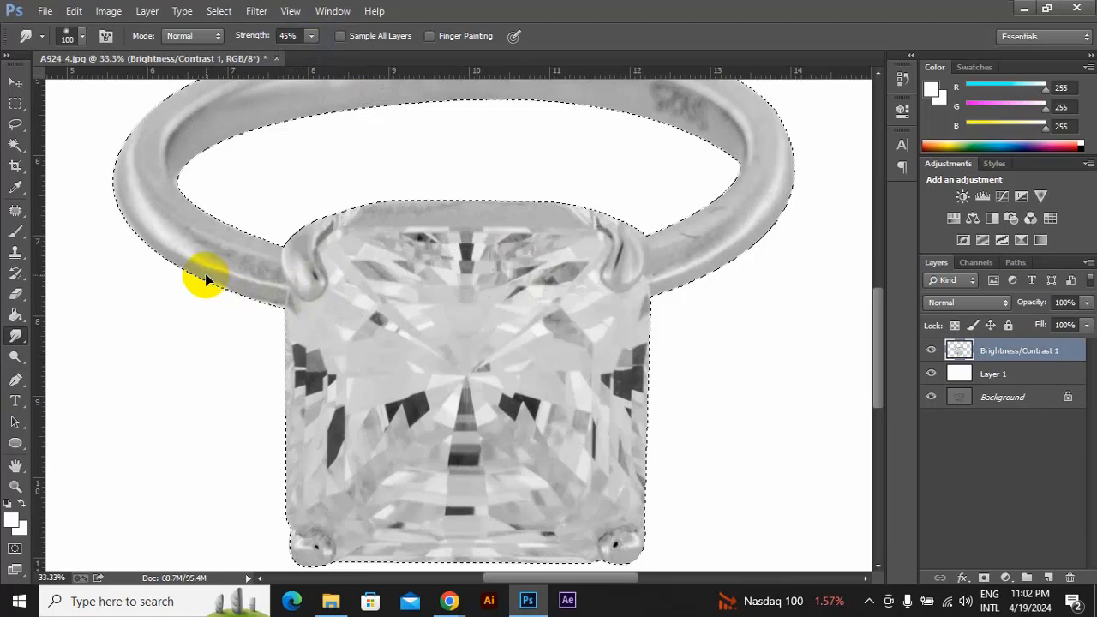
Reduce the Smudge brush to size 50 and smooth the outer edge of the band's left side in close-up.
{"action": "key", "text": "ctrl+plus"}
{"action": "key", "text": "ctrl+plus"}
{"action": "key", "text": "ctrl+plus"}
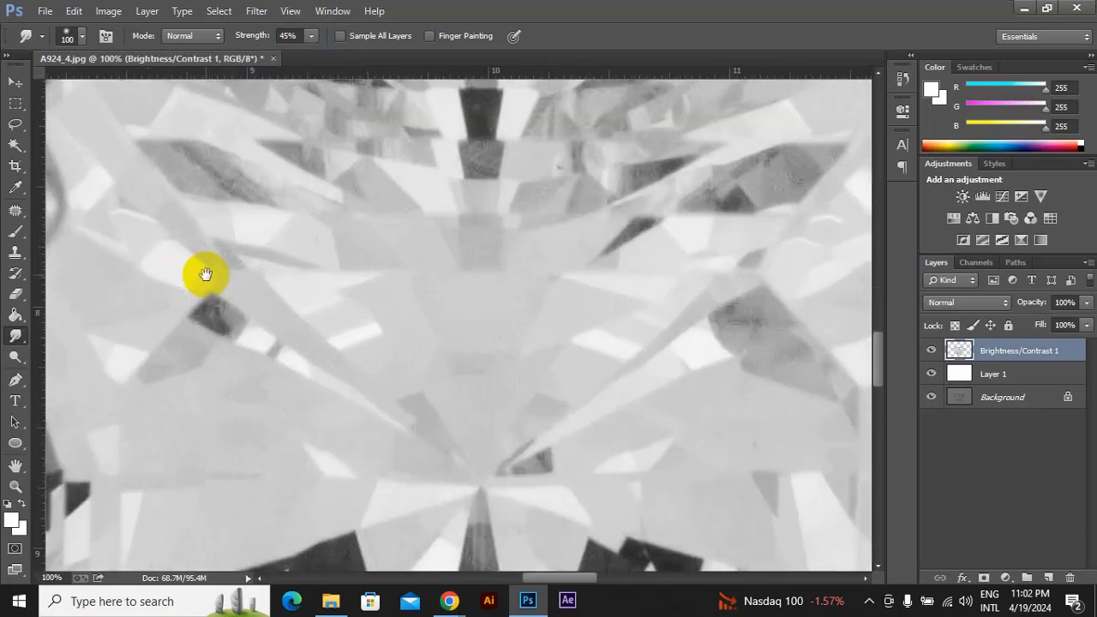
{"action": "left_click_drag", "start_coordinate": [206, 274], "coordinate": [571, 340]}
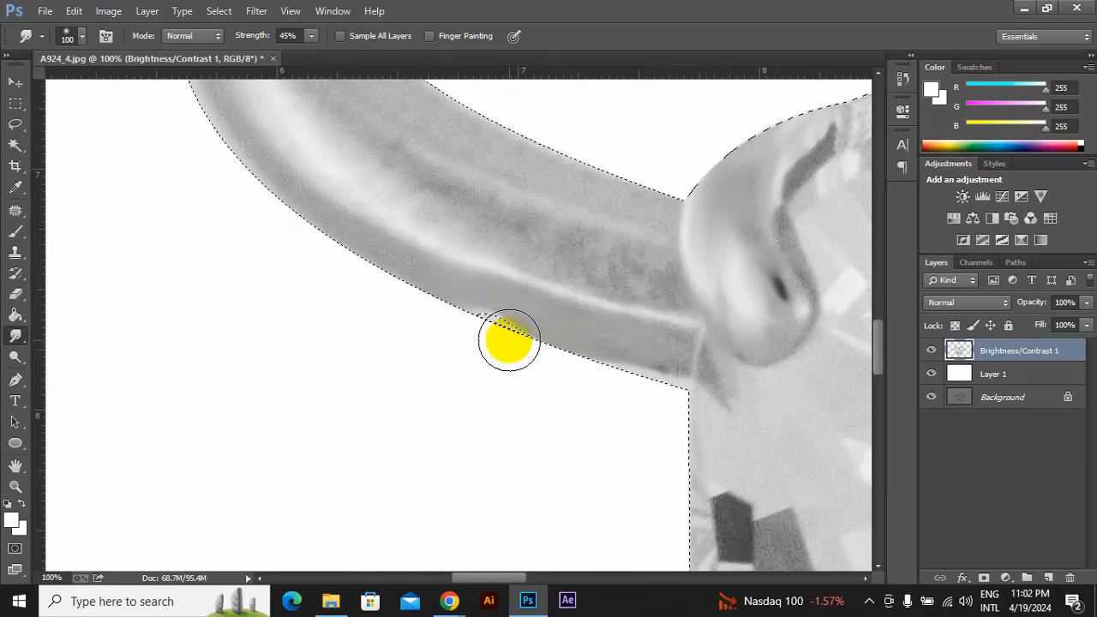
{"action": "key", "text": "bracketleft"}
{"action": "key", "text": "bracketleft"}
{"action": "key", "text": "bracketleft"}
{"action": "key", "text": "bracketleft"}
{"action": "key", "text": "bracketleft"}
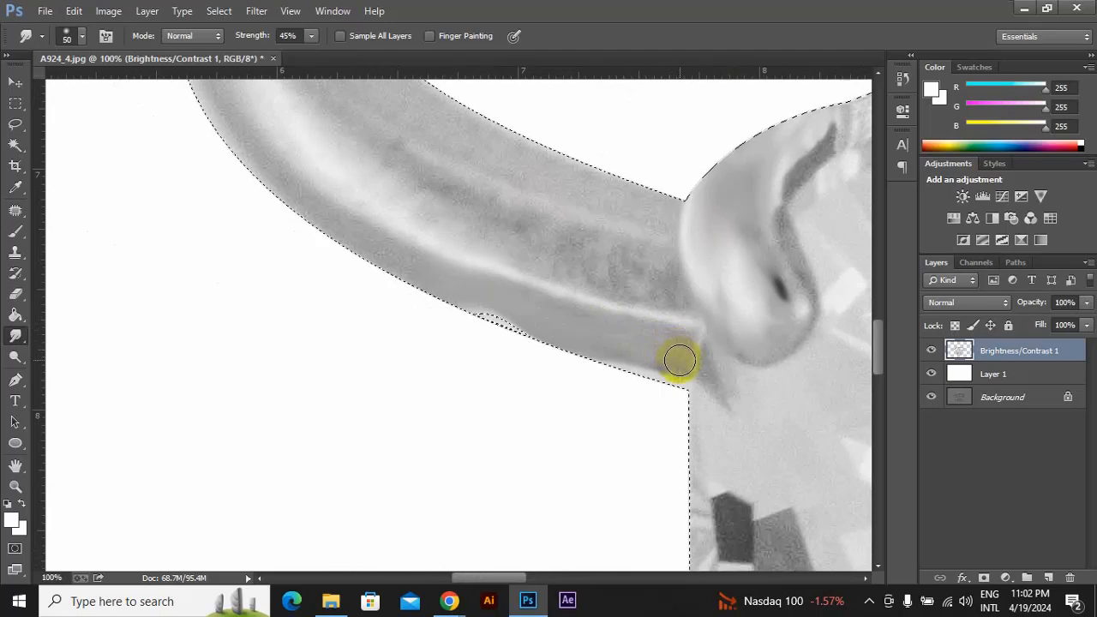
{"action": "mouse_move", "coordinate": [678, 360]}
{"action": "left_mouse_down"}
{"action": "mouse_move", "coordinate": [628, 363]}
{"action": "mouse_move", "coordinate": [458, 314]}
{"action": "mouse_move", "coordinate": [386, 260]}
{"action": "mouse_move", "coordinate": [325, 232]}
{"action": "left_mouse_up"}
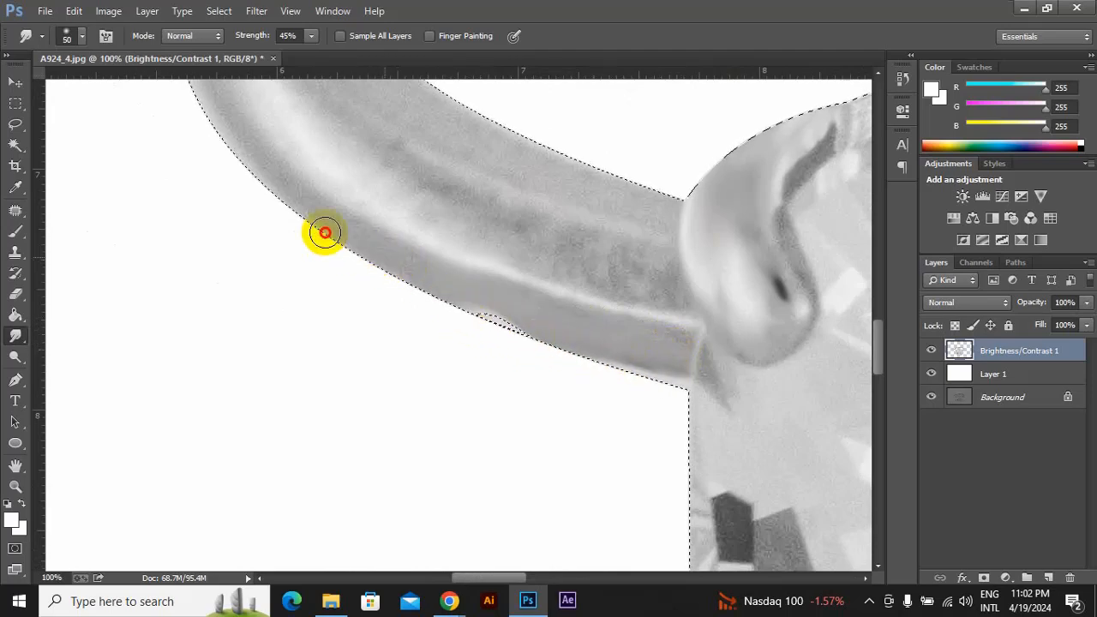
{"action": "left_click_drag", "start_coordinate": [404, 276], "coordinate": [262, 186]}
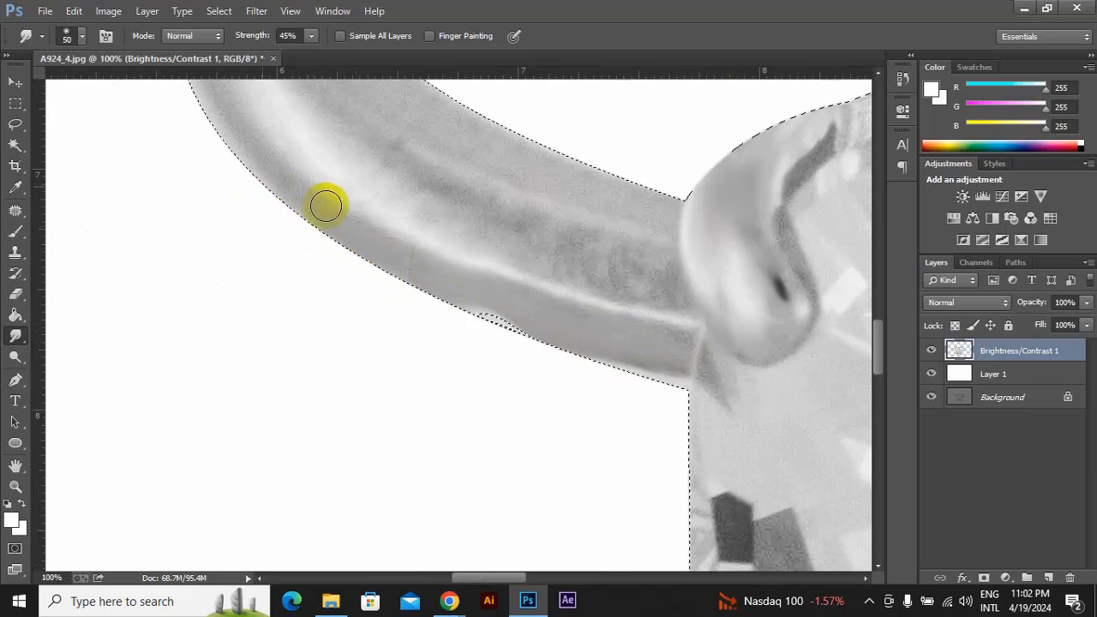
{"action": "left_click", "coordinate": [352, 190]}
Smudge the dark spots on the diamond's lower-right and lower-left prongs.
{"action": "key", "text": "space"}
{"action": "left_click_drag", "start_coordinate": [694, 274], "coordinate": [298, 321]}
{"action": "left_click_drag", "start_coordinate": [561, 285], "coordinate": [334, 314]}
{"action": "left_click_drag", "start_coordinate": [497, 276], "coordinate": [419, 311]}
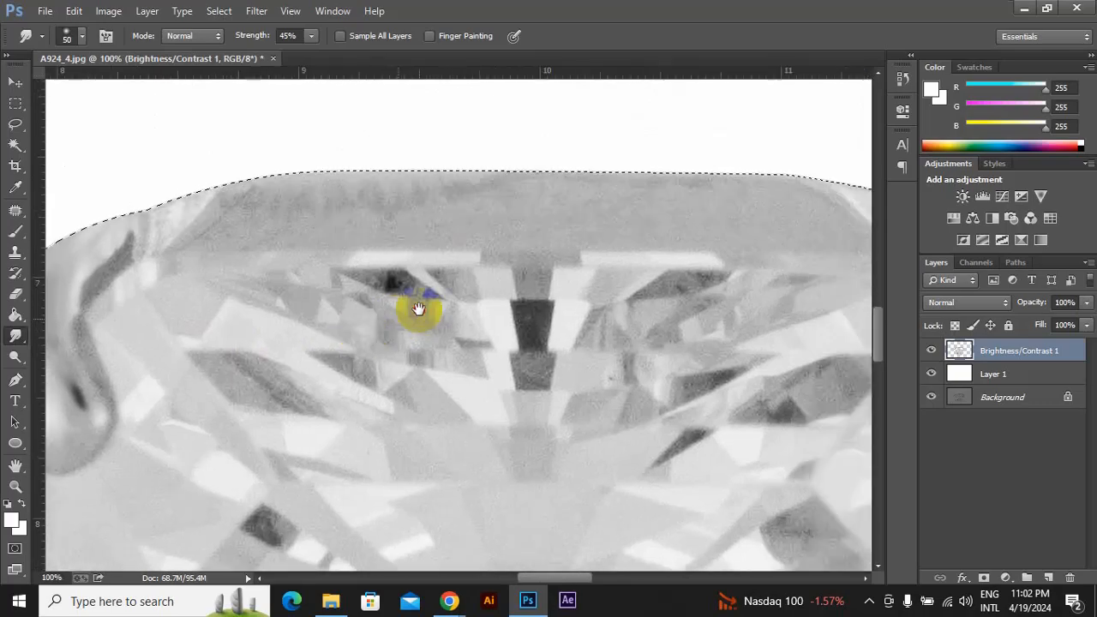
{"action": "key", "text": "ctrl+minus"}
{"action": "key", "text": "ctrl+minus"}
{"action": "key", "text": "ctrl+minus"}
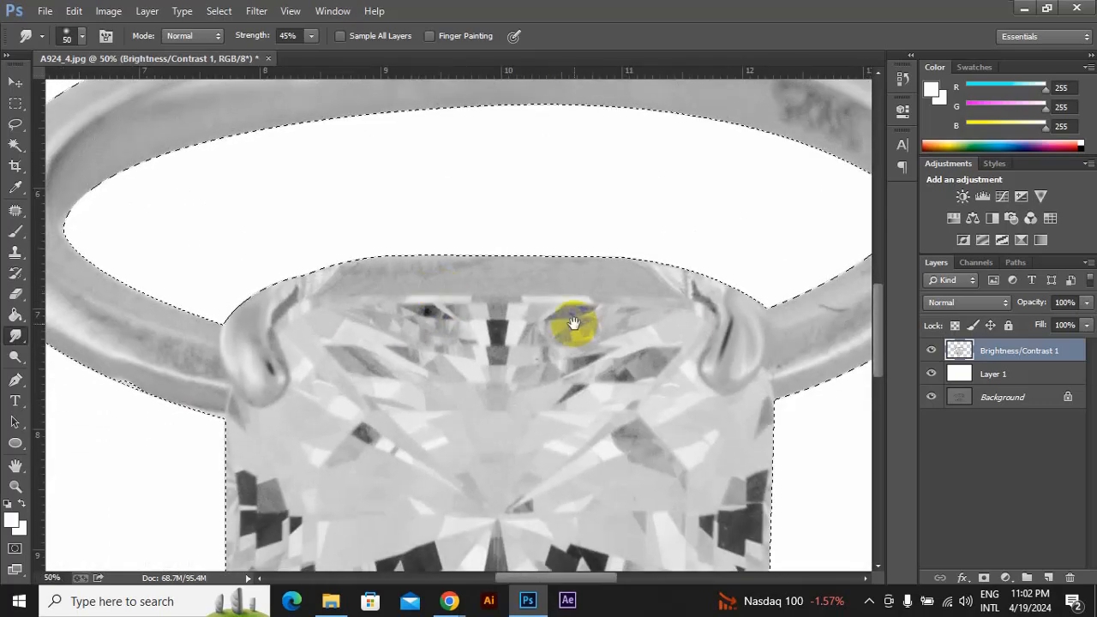
{"action": "key", "text": "space"}
{"action": "left_click_drag", "start_coordinate": [695, 341], "coordinate": [493, 319]}
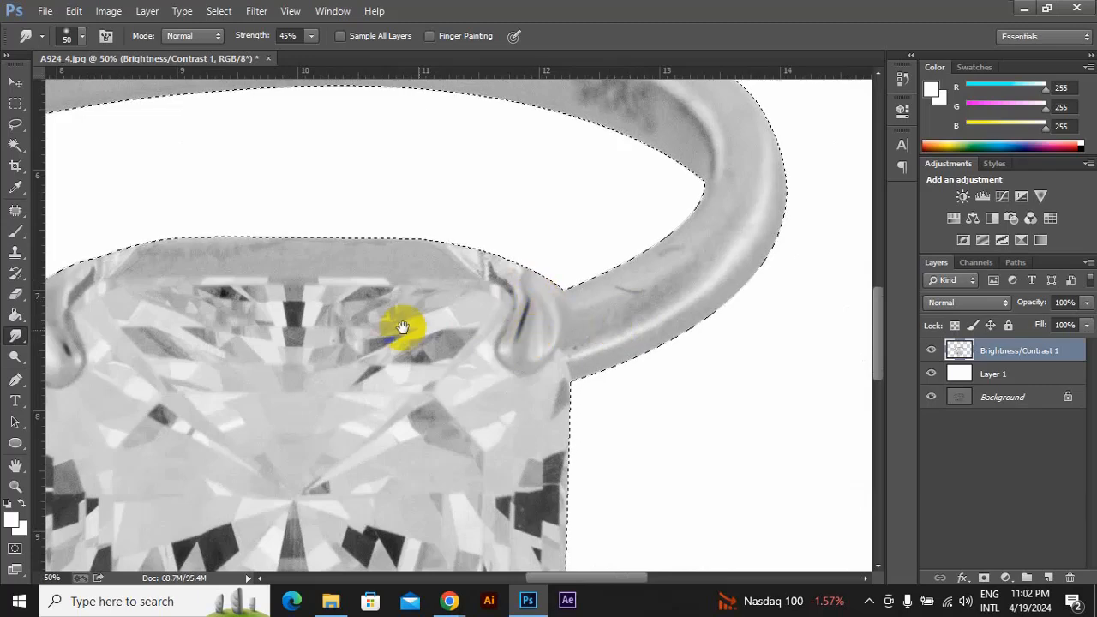
{"action": "key", "text": "space"}
{"action": "left_click_drag", "start_coordinate": [468, 318], "coordinate": [590, 228]}
{"action": "left_click_drag", "start_coordinate": [432, 320], "coordinate": [396, 147]}
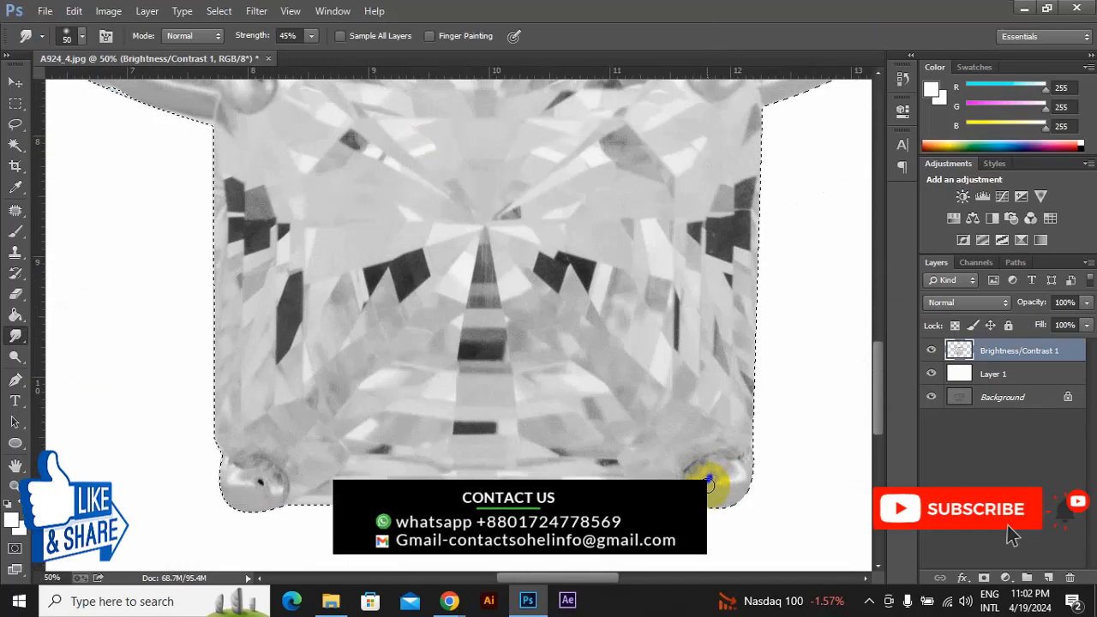
{"action": "mouse_move", "coordinate": [708, 483]}
{"action": "left_mouse_down"}
{"action": "mouse_move", "coordinate": [760, 477]}
{"action": "mouse_move", "coordinate": [709, 487]}
{"action": "mouse_move", "coordinate": [744, 492]}
{"action": "mouse_move", "coordinate": [700, 496]}
{"action": "mouse_move", "coordinate": [749, 505]}
{"action": "left_mouse_up"}
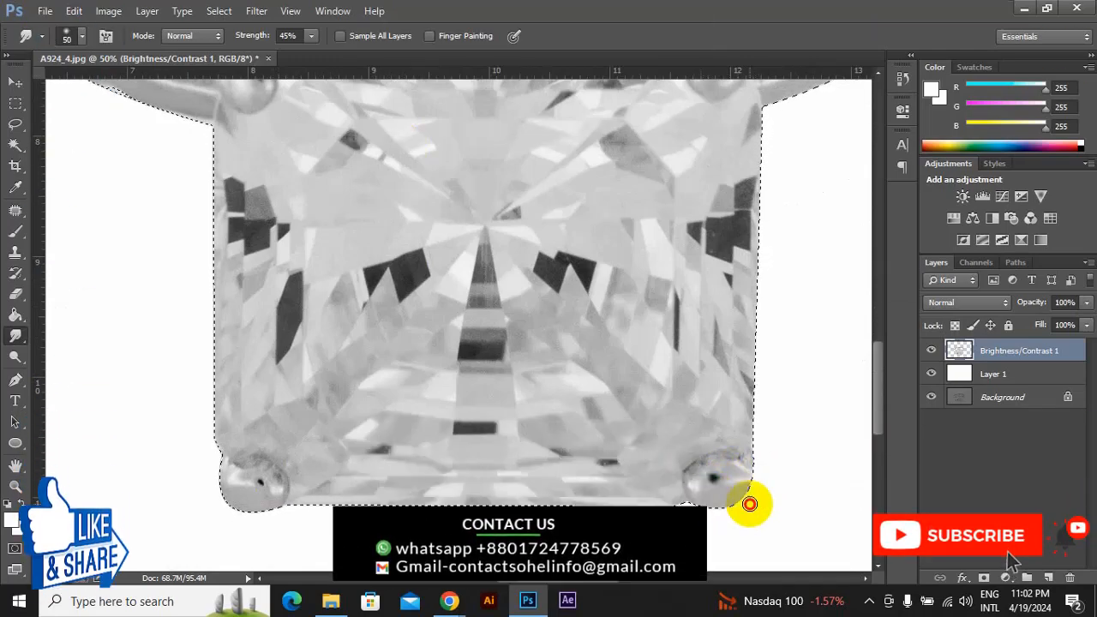
{"action": "mouse_move", "coordinate": [261, 479]}
{"action": "left_mouse_down"}
{"action": "mouse_move", "coordinate": [233, 484]}
{"action": "mouse_move", "coordinate": [217, 467]}
{"action": "mouse_move", "coordinate": [270, 496]}
{"action": "mouse_move", "coordinate": [218, 481]}
{"action": "mouse_move", "coordinate": [246, 507]}
{"action": "mouse_move", "coordinate": [255, 507]}
{"action": "mouse_move", "coordinate": [221, 494]}
{"action": "mouse_move", "coordinate": [289, 480]}
{"action": "left_mouse_up"}
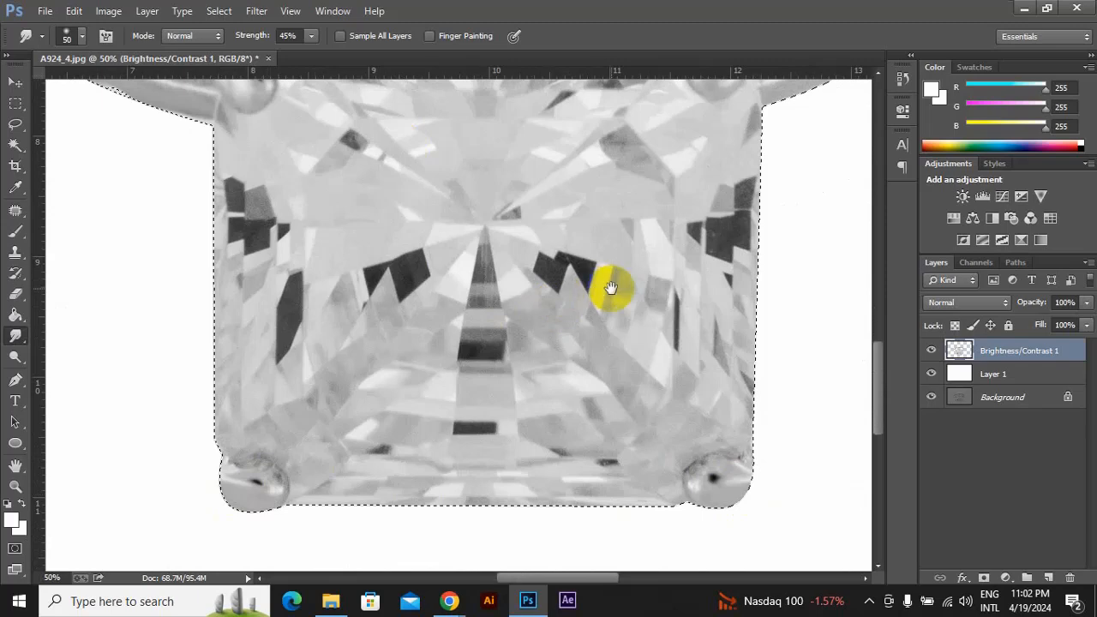
Blend the right side of the band with the size 125 Mixer Brush, loaded with a sample of the ring's metal tone.
{"action": "left_click_drag", "start_coordinate": [642, 234], "coordinate": [526, 417]}
{"action": "left_click_drag", "start_coordinate": [669, 181], "coordinate": [551, 364]}
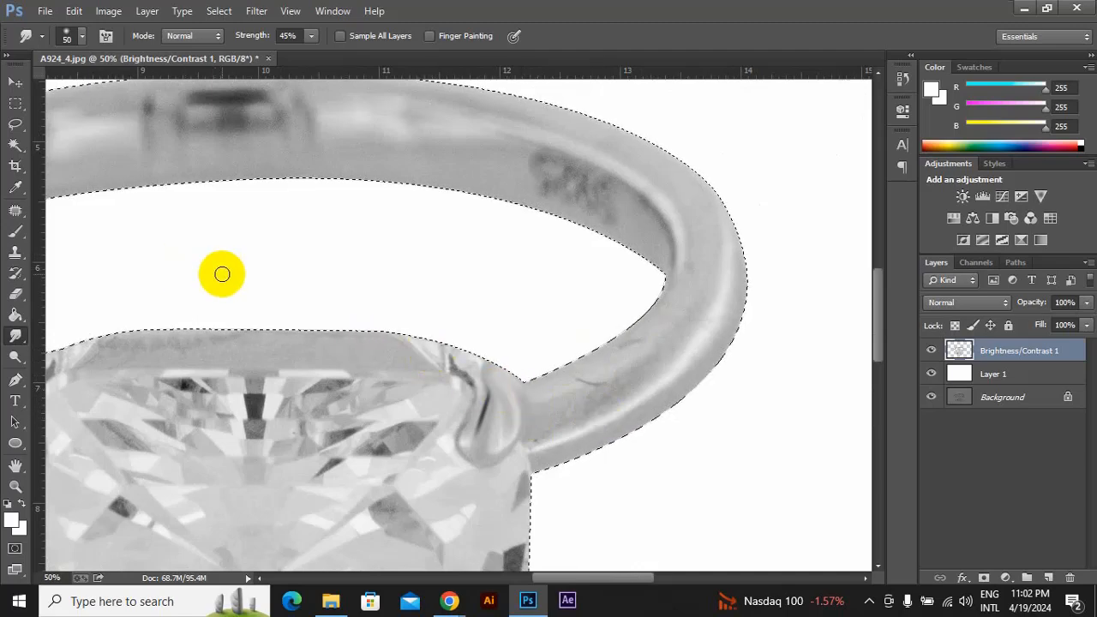
{"action": "left_click", "coordinate": [15, 337]}
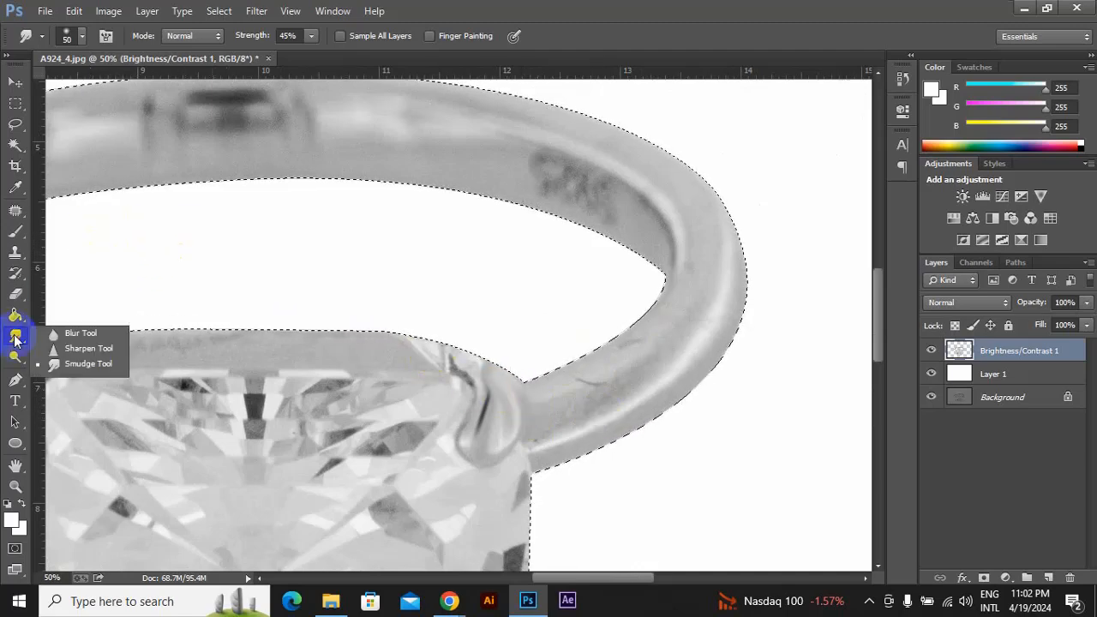
{"action": "left_click", "coordinate": [52, 366]}
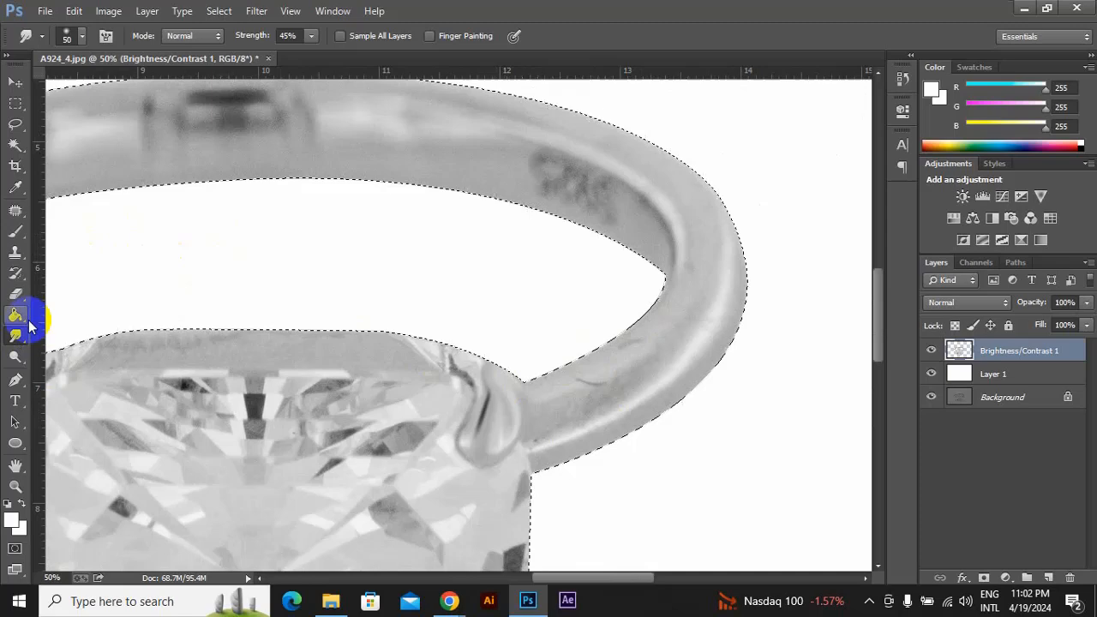
{"action": "left_click", "coordinate": [19, 238]}
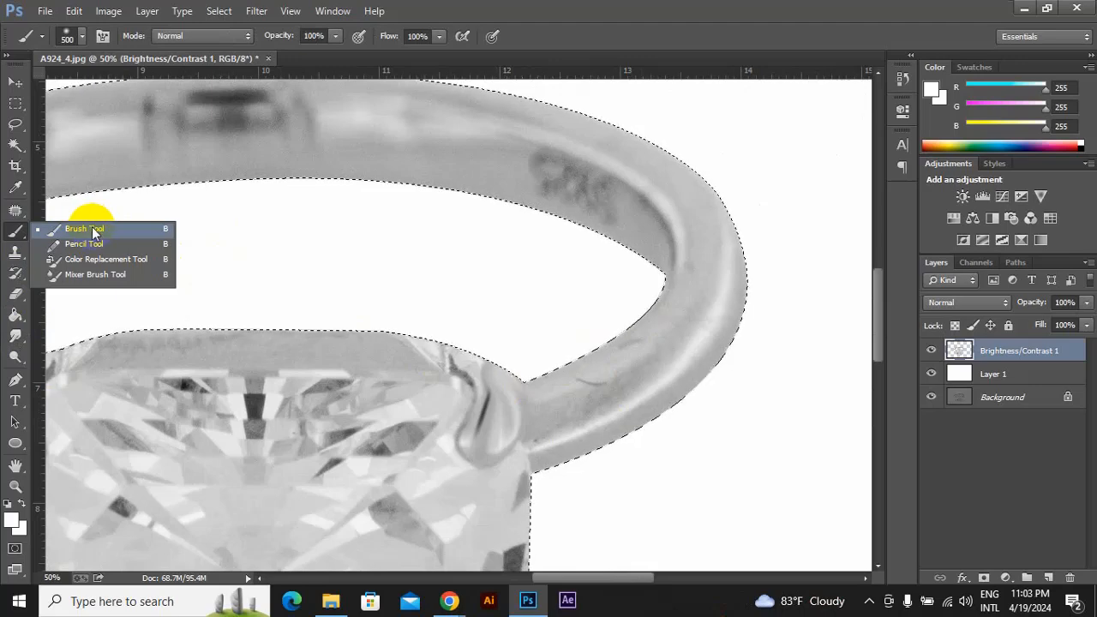
{"action": "left_click", "coordinate": [70, 276]}
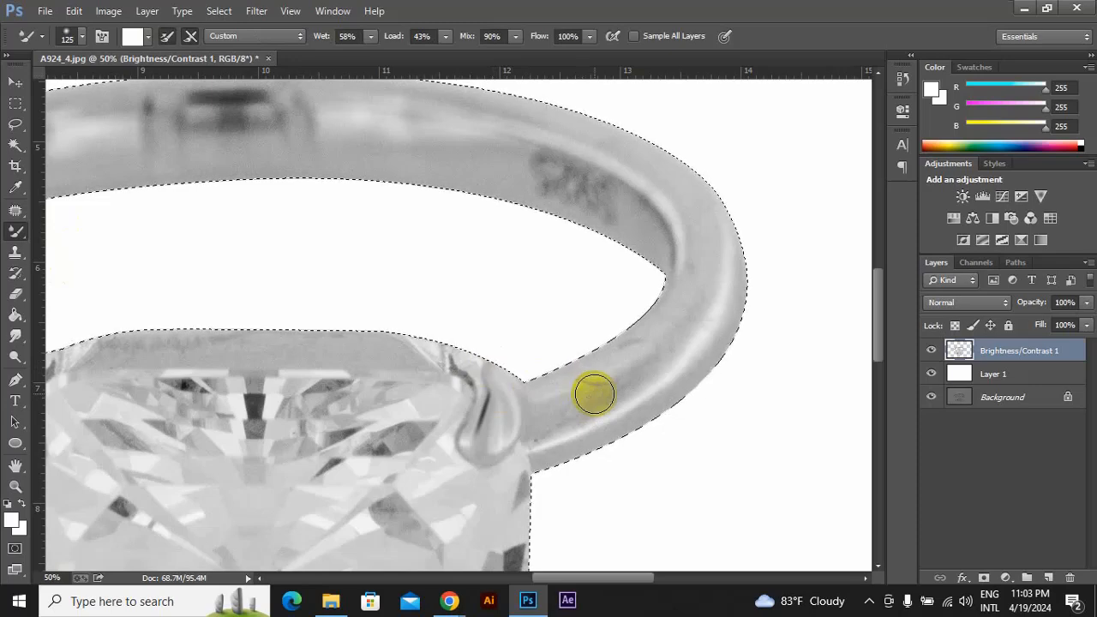
{"action": "left_click", "coordinate": [133, 40]}
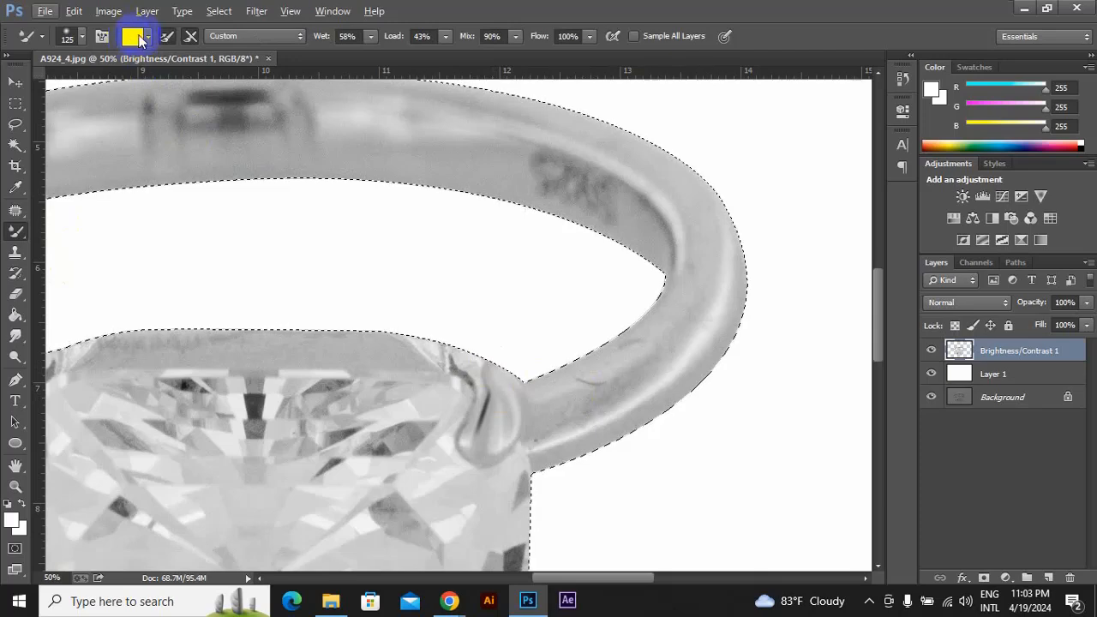
{"action": "left_click", "coordinate": [625, 362]}
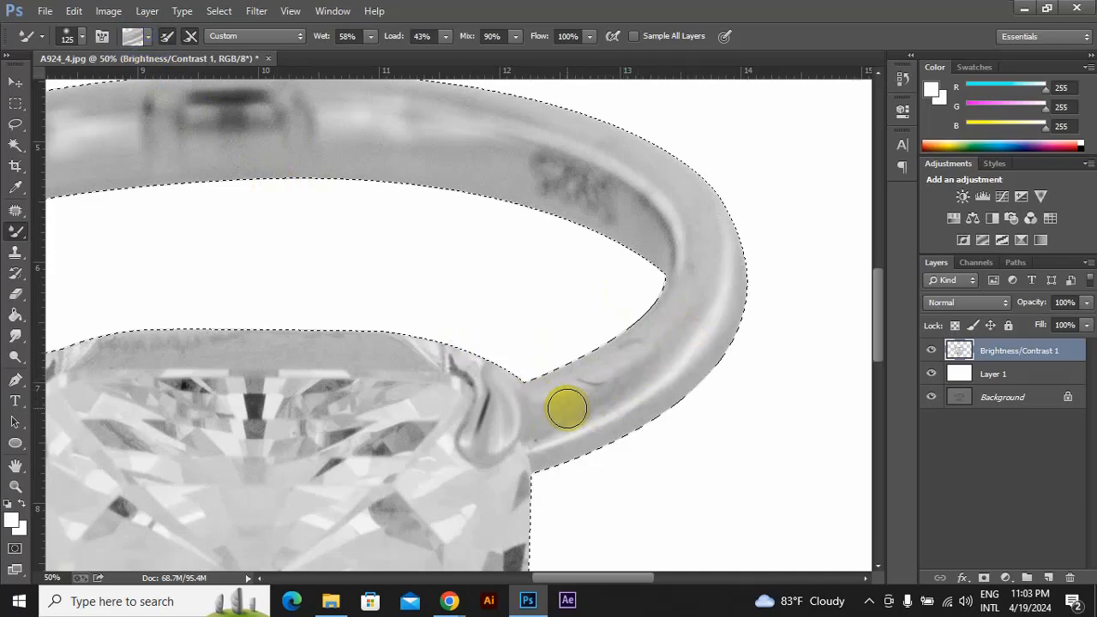
{"action": "mouse_move", "coordinate": [568, 403]}
{"action": "left_mouse_down"}
{"action": "mouse_move", "coordinate": [563, 414]}
{"action": "mouse_move", "coordinate": [634, 377]}
{"action": "mouse_move", "coordinate": [611, 388]}
{"action": "mouse_move", "coordinate": [702, 316]}
{"action": "mouse_move", "coordinate": [676, 333]}
{"action": "mouse_move", "coordinate": [719, 255]}
{"action": "mouse_move", "coordinate": [717, 211]}
{"action": "mouse_move", "coordinate": [710, 301]}
{"action": "left_mouse_up"}
{"action": "mouse_move", "coordinate": [629, 429]}
{"action": "left_mouse_down"}
{"action": "mouse_move", "coordinate": [740, 345]}
{"action": "mouse_move", "coordinate": [729, 309]}
{"action": "mouse_move", "coordinate": [554, 417]}
{"action": "mouse_move", "coordinate": [581, 407]}
{"action": "left_mouse_up"}
Reduce the Mixer Brush to size 70 and smooth the outer edge of the band's right side in close-up.
{"action": "key", "text": "ctrl+plus"}
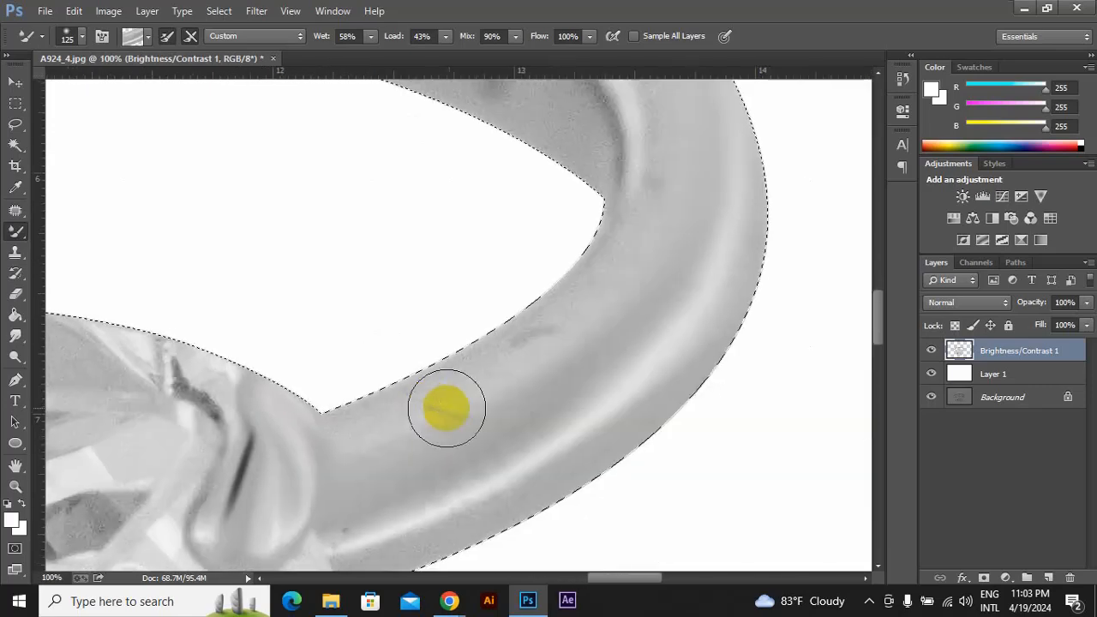
{"action": "scroll", "coordinate": [573, 311], "scroll_direction": "up", "scroll_amount": 5}
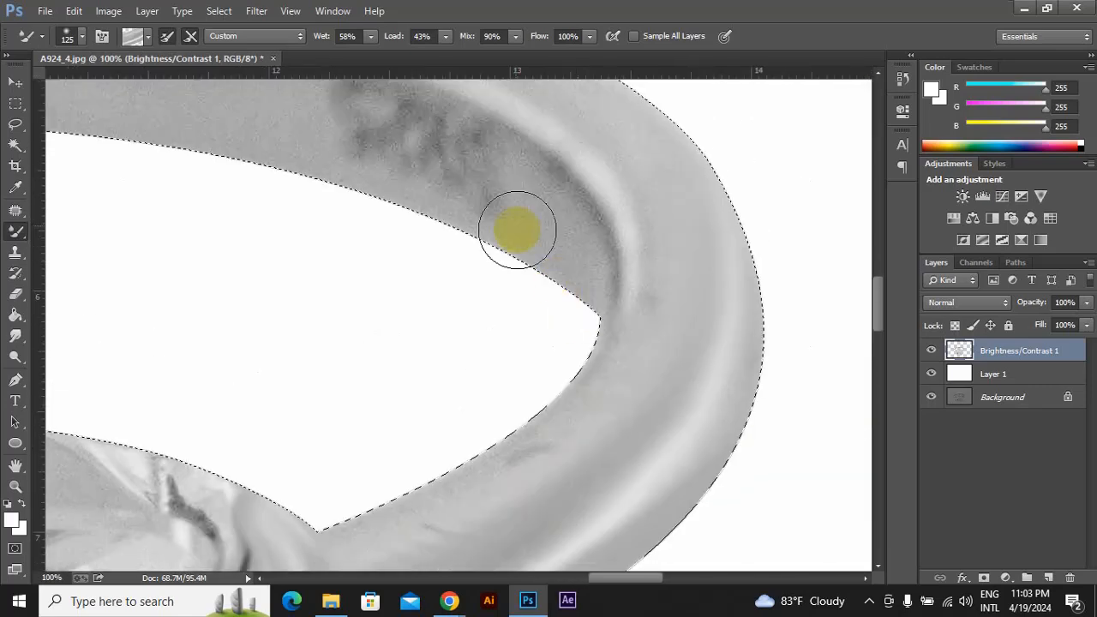
{"action": "left_click_drag", "start_coordinate": [639, 346], "coordinate": [609, 338]}
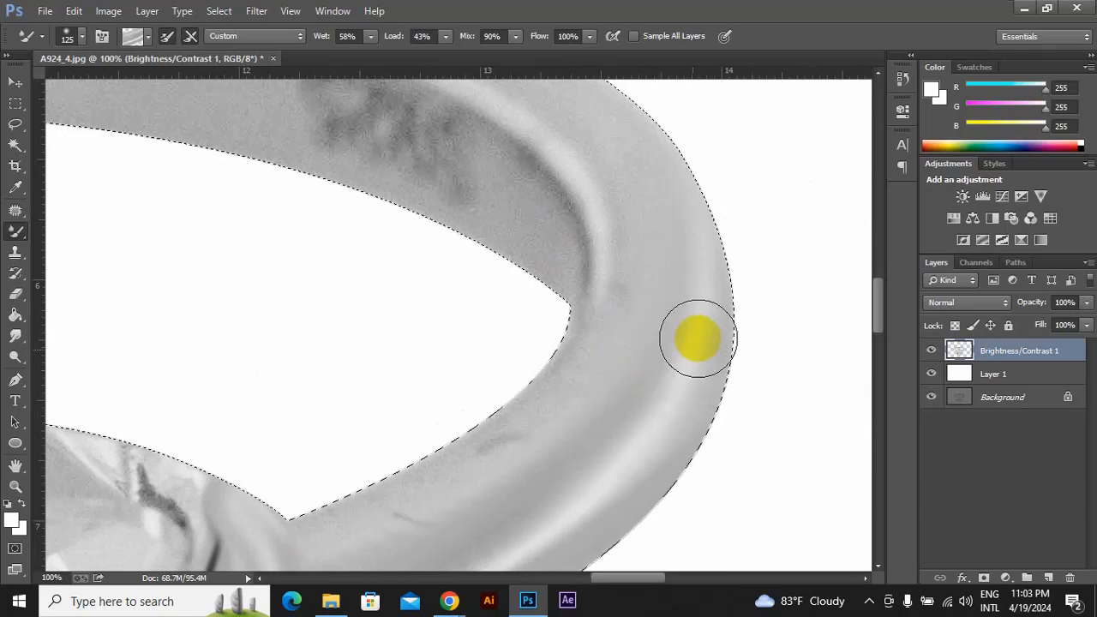
{"action": "key", "text": "["}
{"action": "key", "text": "["}
{"action": "key", "text": "["}
{"action": "key", "text": "["}
{"action": "left_click_drag", "start_coordinate": [686, 442], "coordinate": [740, 288]}
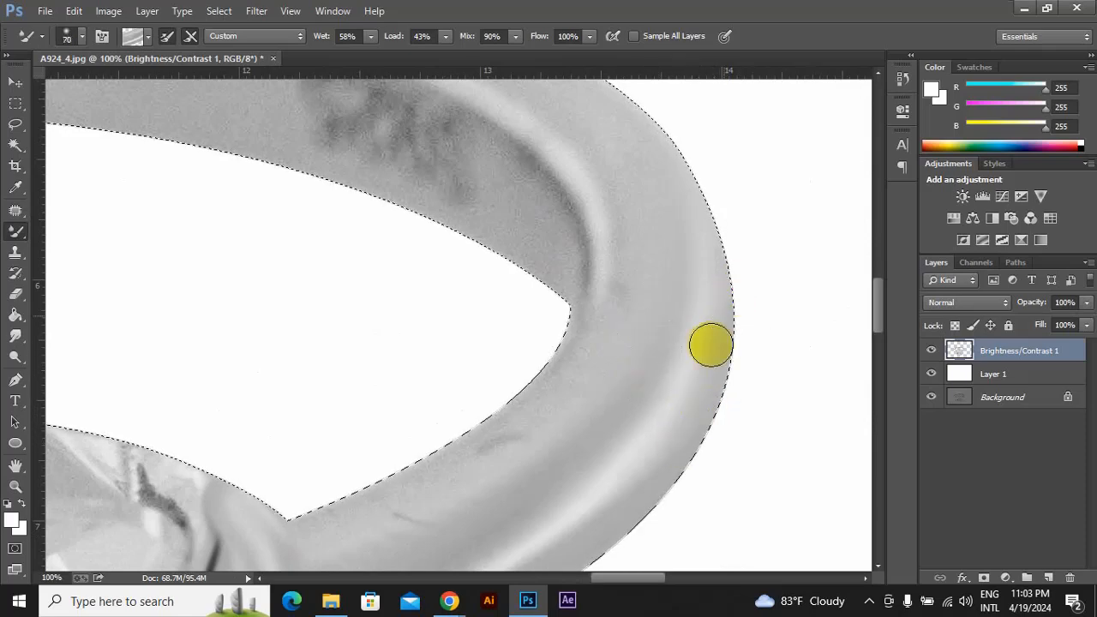
Blend away the scratches along the right side's inner edge and smooth the band's lower edge toward the stone.
{"action": "left_click_drag", "start_coordinate": [492, 455], "coordinate": [520, 437]}
{"action": "left_click_drag", "start_coordinate": [454, 471], "coordinate": [509, 431]}
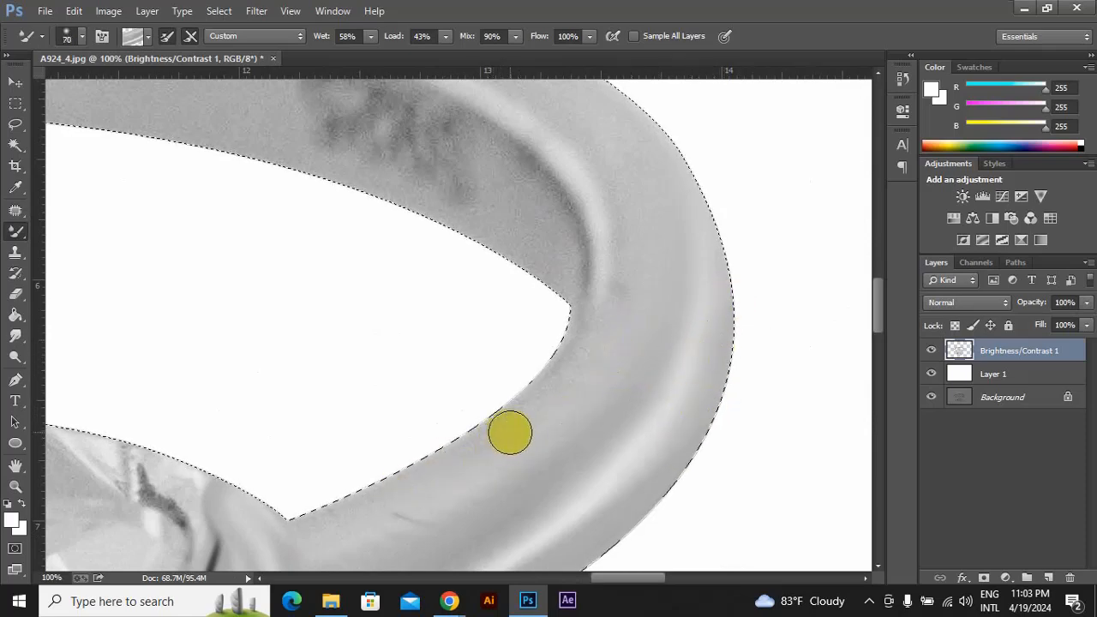
{"action": "left_click_drag", "start_coordinate": [336, 507], "coordinate": [388, 498]}
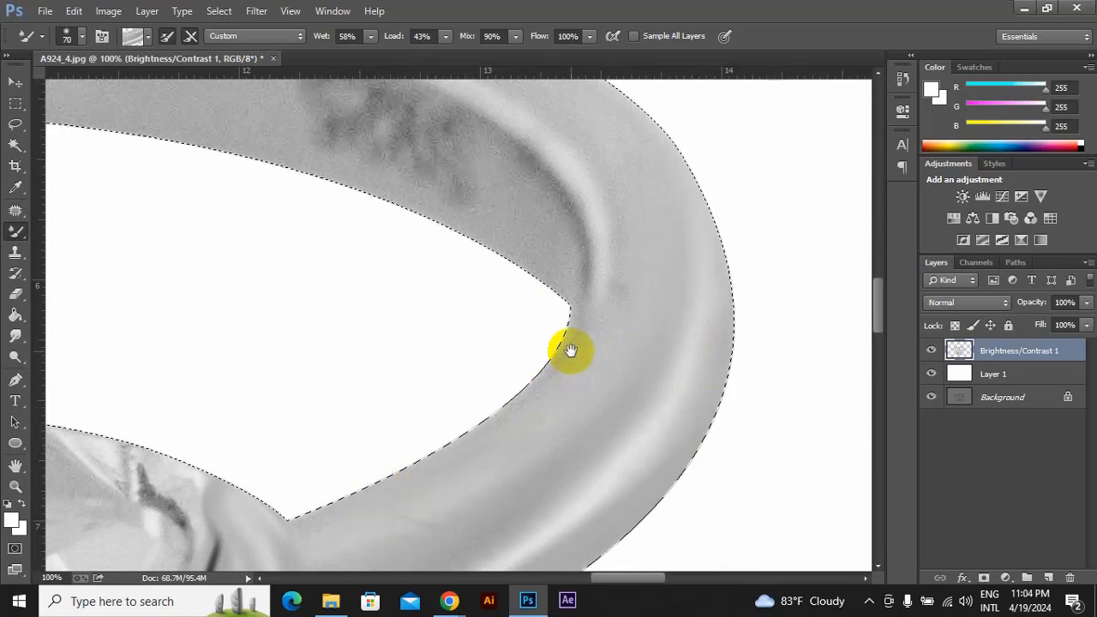
{"action": "mouse_move", "coordinate": [645, 287]}
{"action": "left_mouse_down"}
{"action": "mouse_move", "coordinate": [664, 247]}
{"action": "mouse_move", "coordinate": [800, 126]}
{"action": "left_mouse_up"}
{"action": "mouse_move", "coordinate": [483, 536]}
{"action": "left_mouse_down"}
{"action": "mouse_move", "coordinate": [485, 524]}
{"action": "mouse_move", "coordinate": [757, 384]}
{"action": "left_mouse_up"}
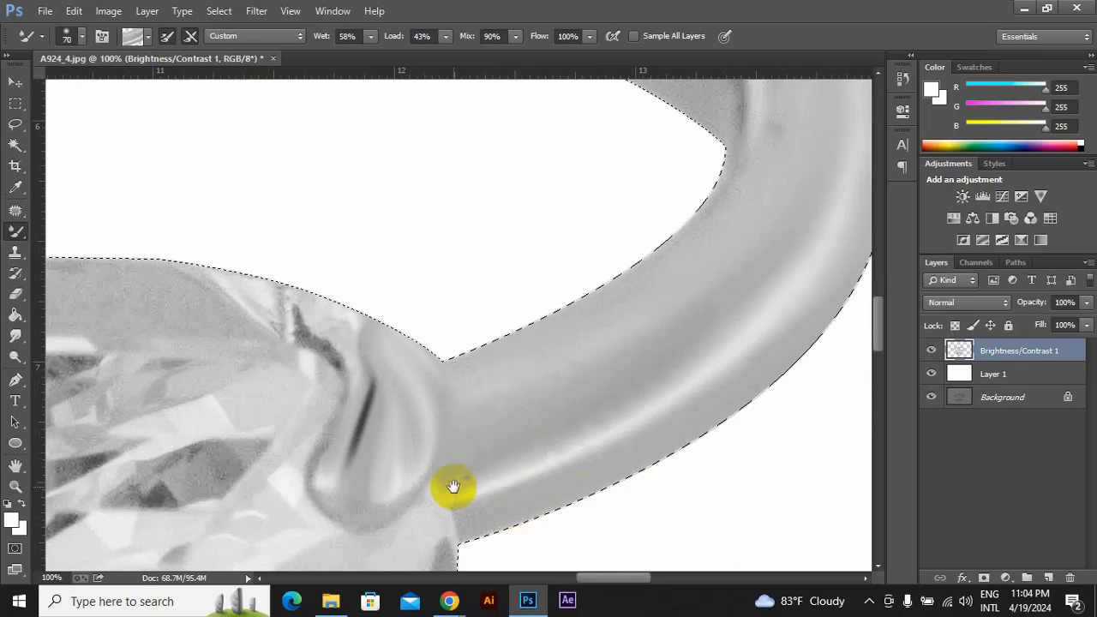
{"action": "left_click_drag", "start_coordinate": [205, 524], "coordinate": [633, 459]}
{"action": "left_click_drag", "start_coordinate": [222, 399], "coordinate": [606, 501]}
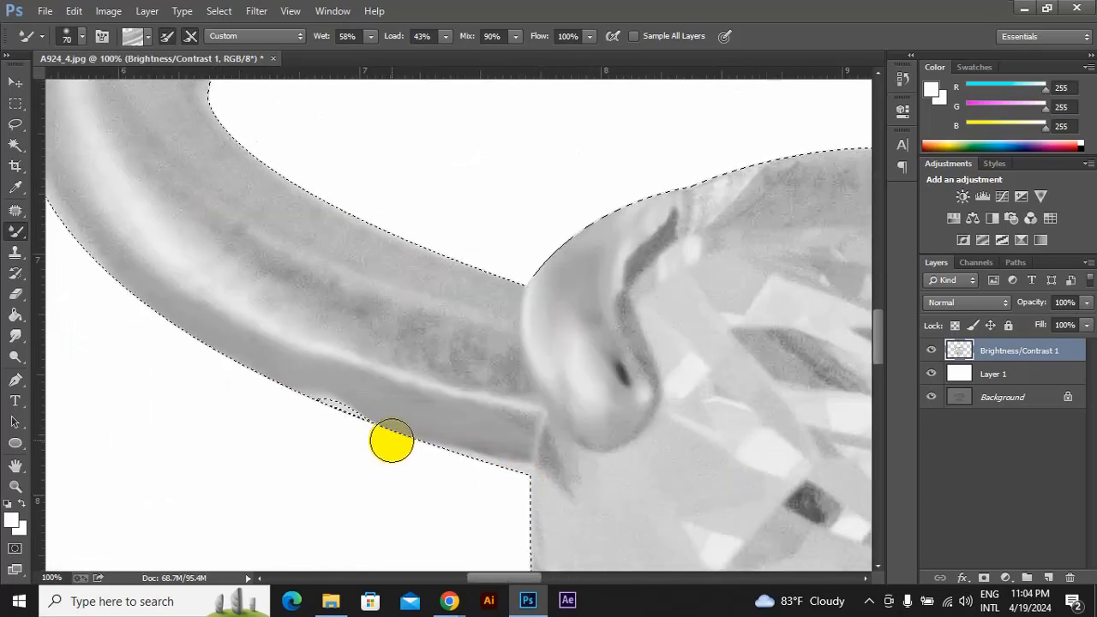
{"action": "key", "text": "super"}
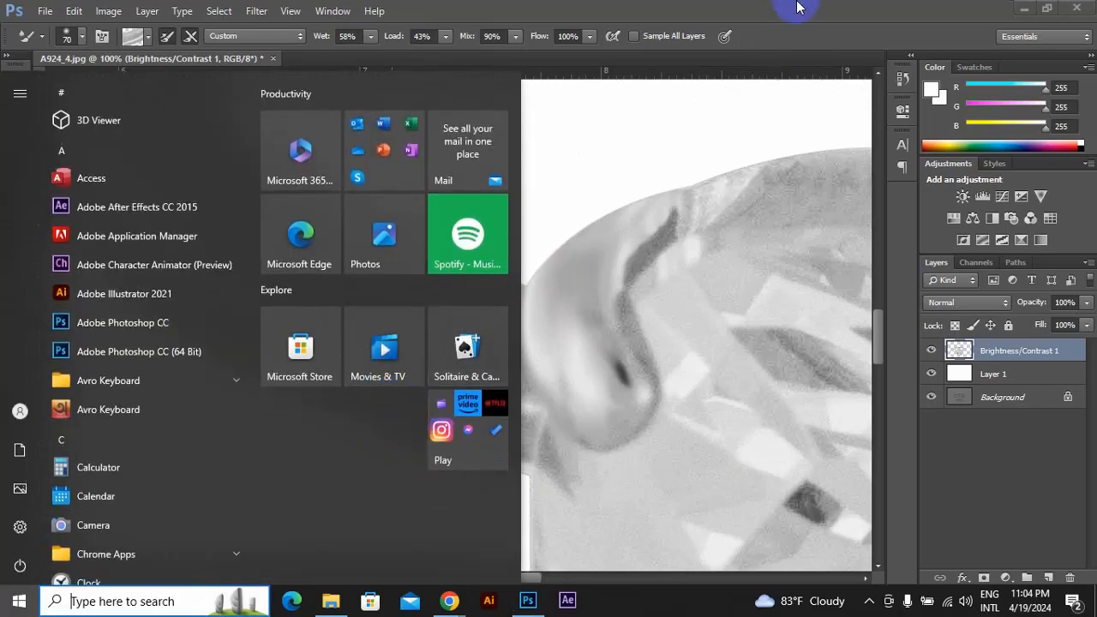
{"action": "left_click", "coordinate": [746, 68]}
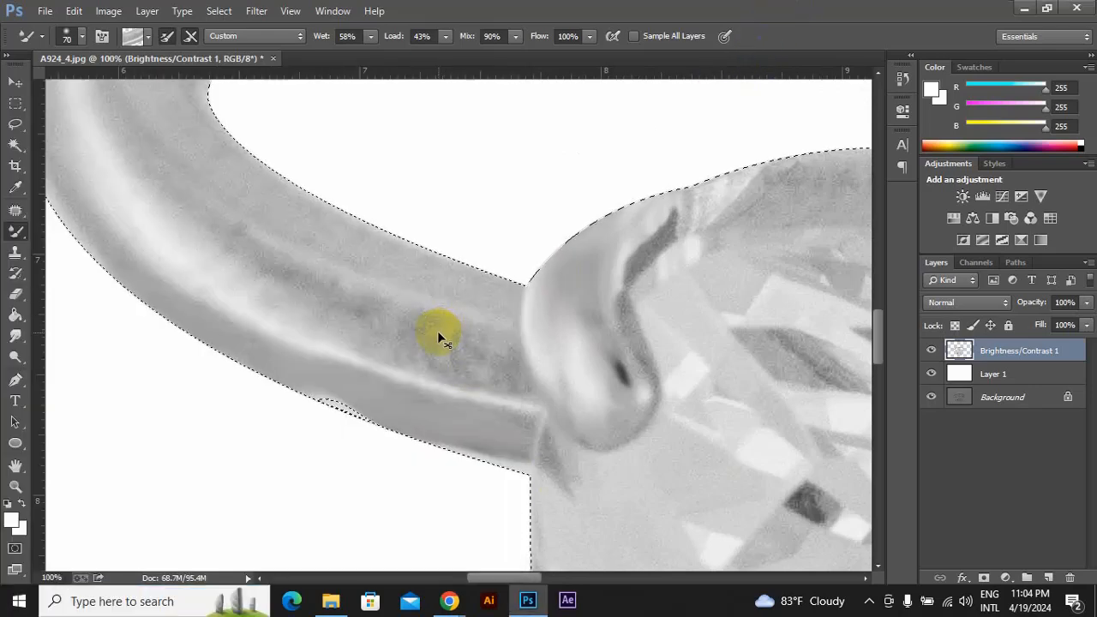
{"action": "key", "text": "ctrl+0"}
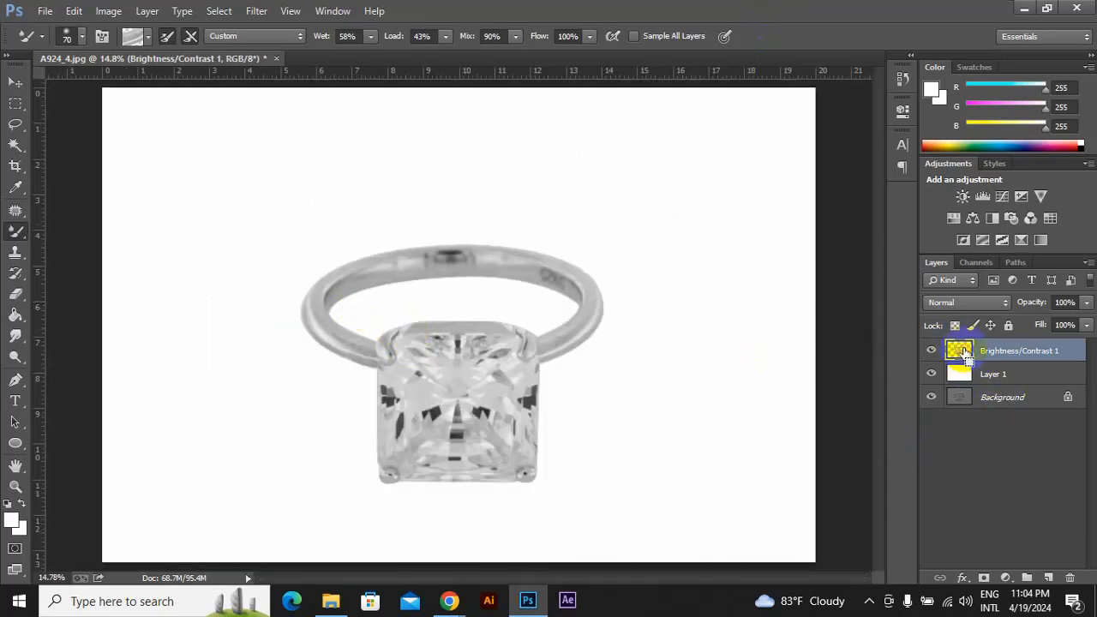
{"action": "left_click", "coordinate": [960, 351], "text": "ctrl"}
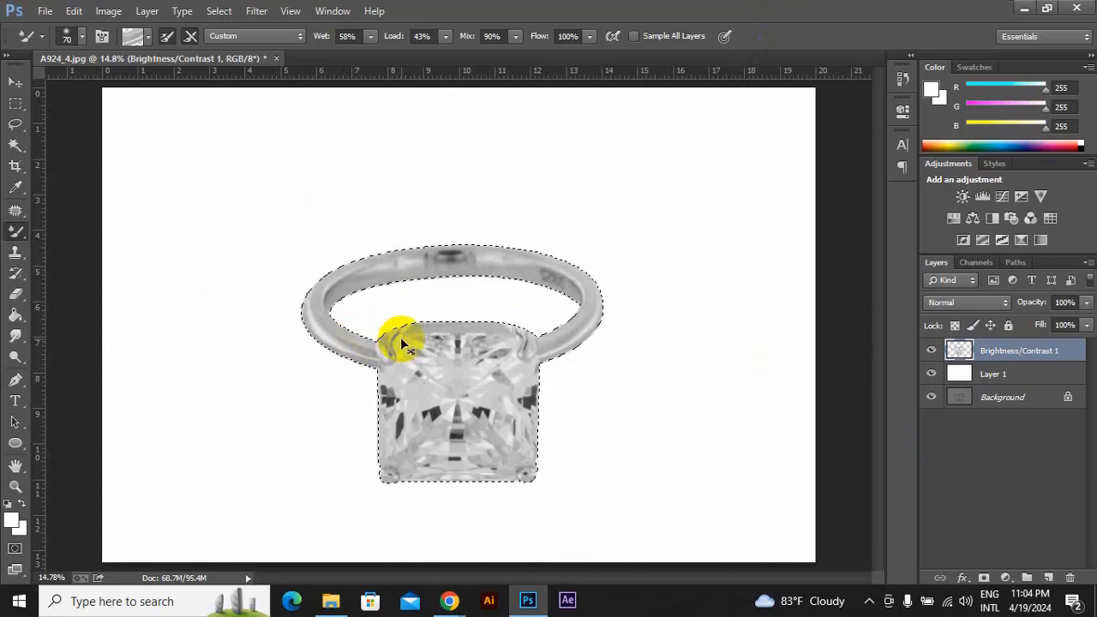
{"action": "key", "text": "ctrl+d"}
{"action": "scroll", "coordinate": [407, 343], "scroll_direction": "up", "scroll_amount": 3}
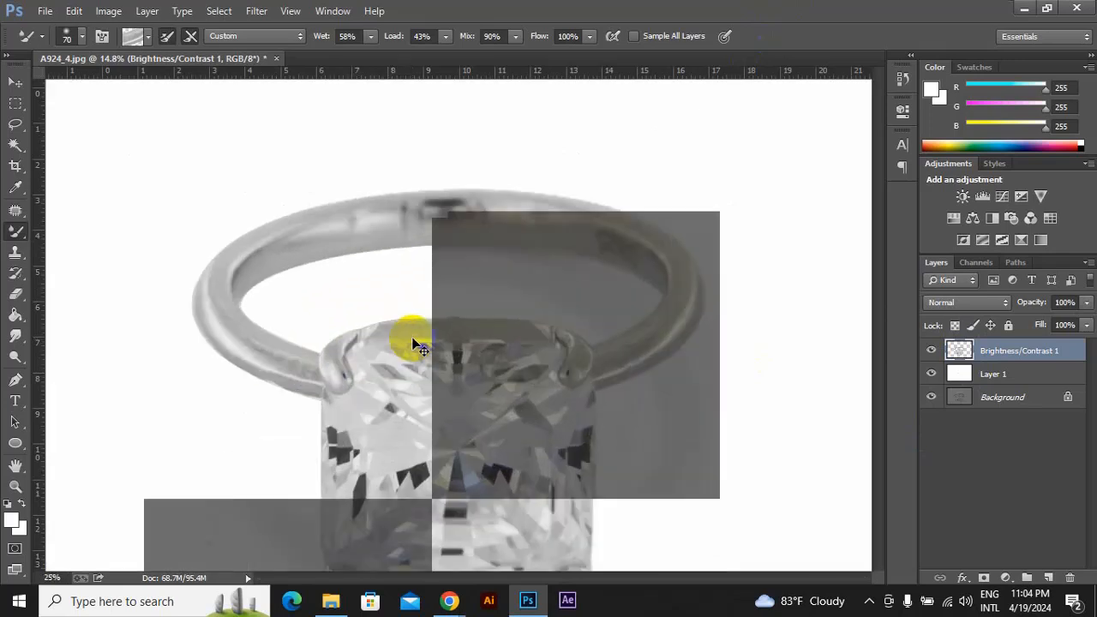
{"action": "key", "text": "bracketright"}
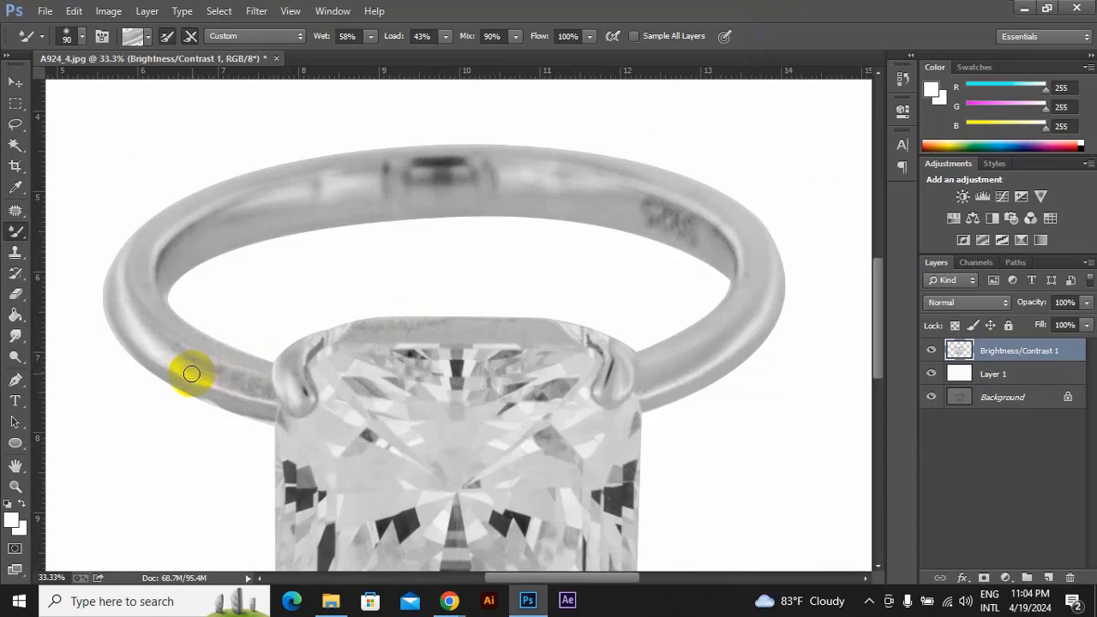
{"action": "left_click_drag", "start_coordinate": [198, 367], "coordinate": [94, 369]}
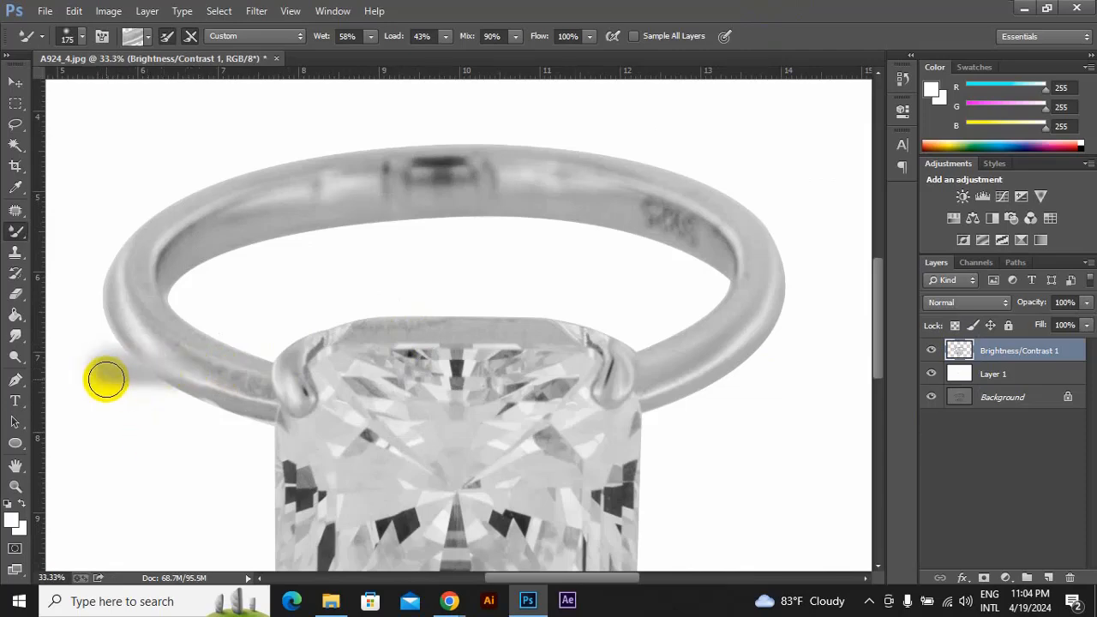
{"action": "left_click", "coordinate": [21, 335]}
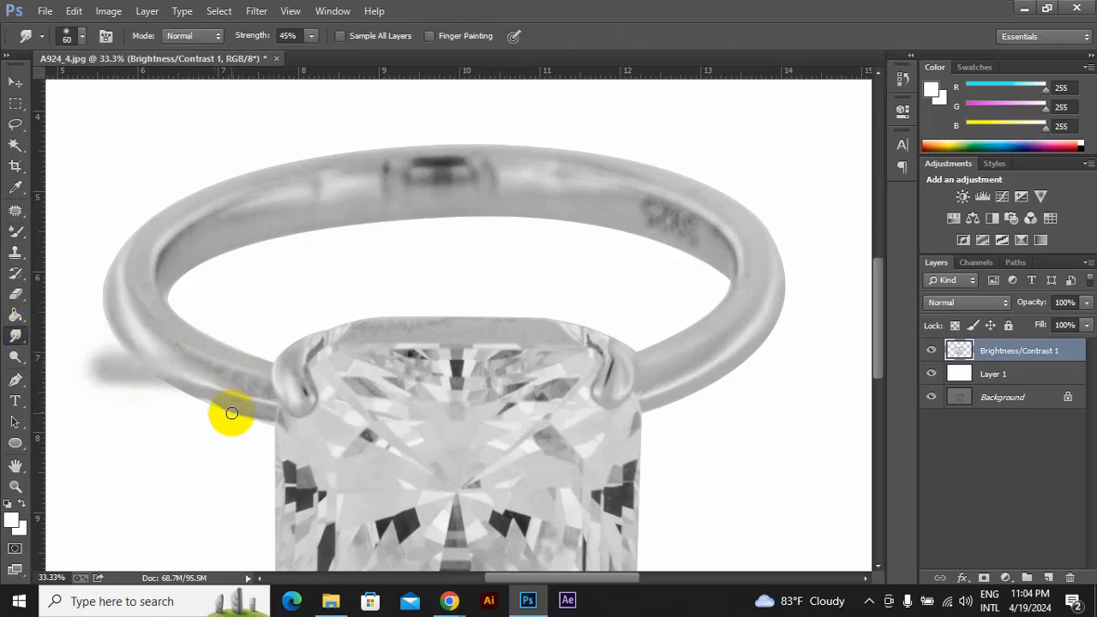
{"action": "mouse_move", "coordinate": [239, 410]}
{"action": "left_mouse_down"}
{"action": "mouse_move", "coordinate": [202, 420]}
{"action": "mouse_move", "coordinate": [200, 444]}
{"action": "left_mouse_up"}
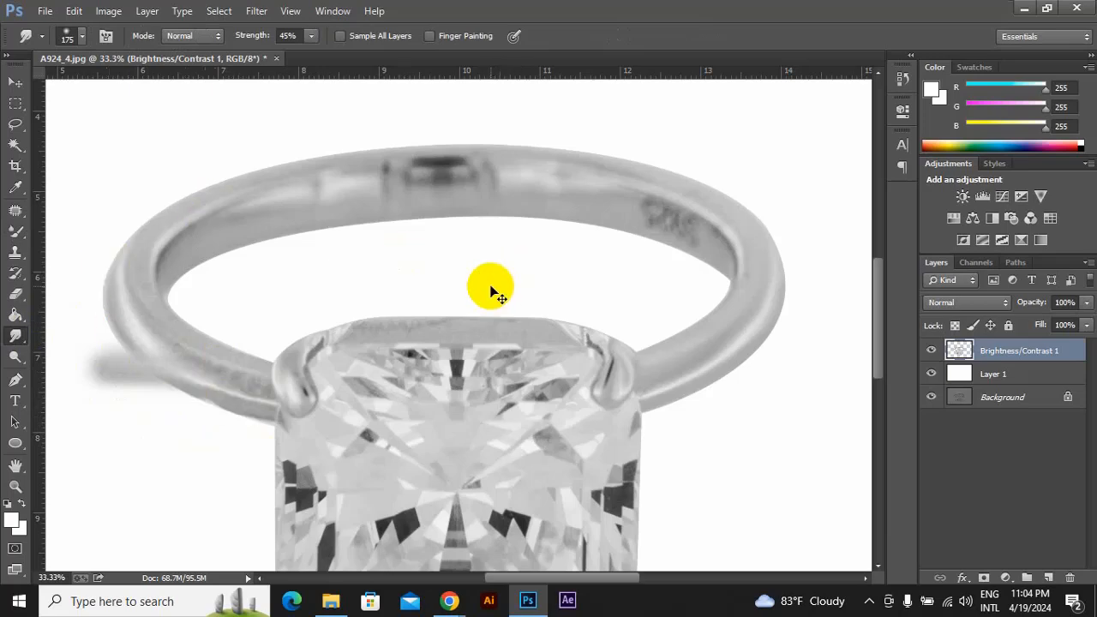
{"action": "key", "text": "ctrl+z"}
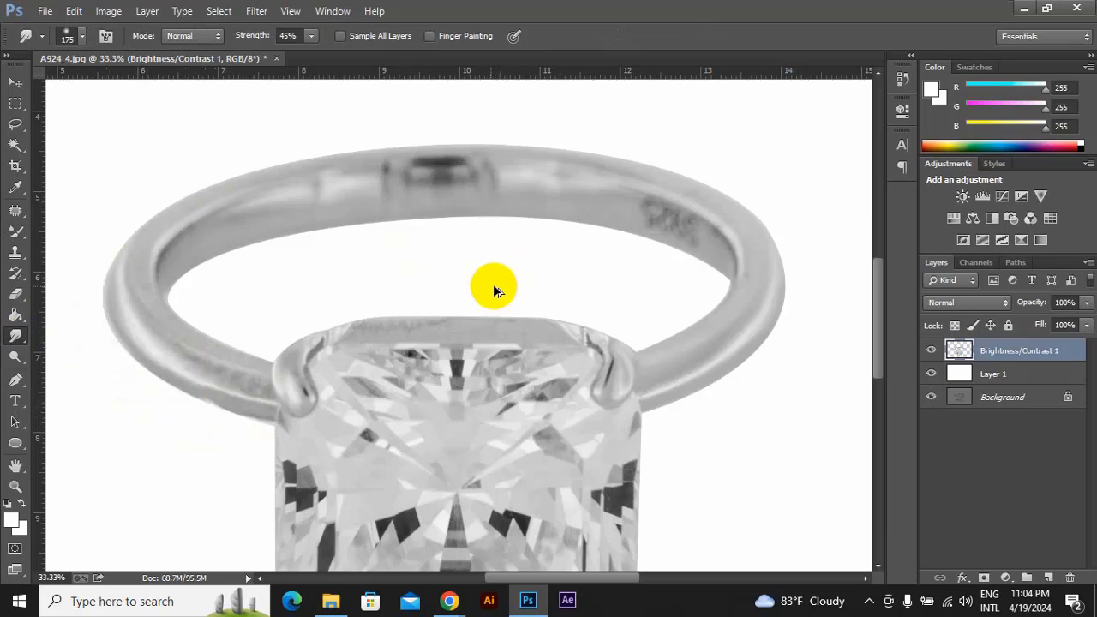
Load the ring layer's outline as a selection and smooth the metal rim above the diamond with the size 100 Mixer Brush.
{"action": "left_click", "coordinate": [958, 351], "text": "ctrl"}
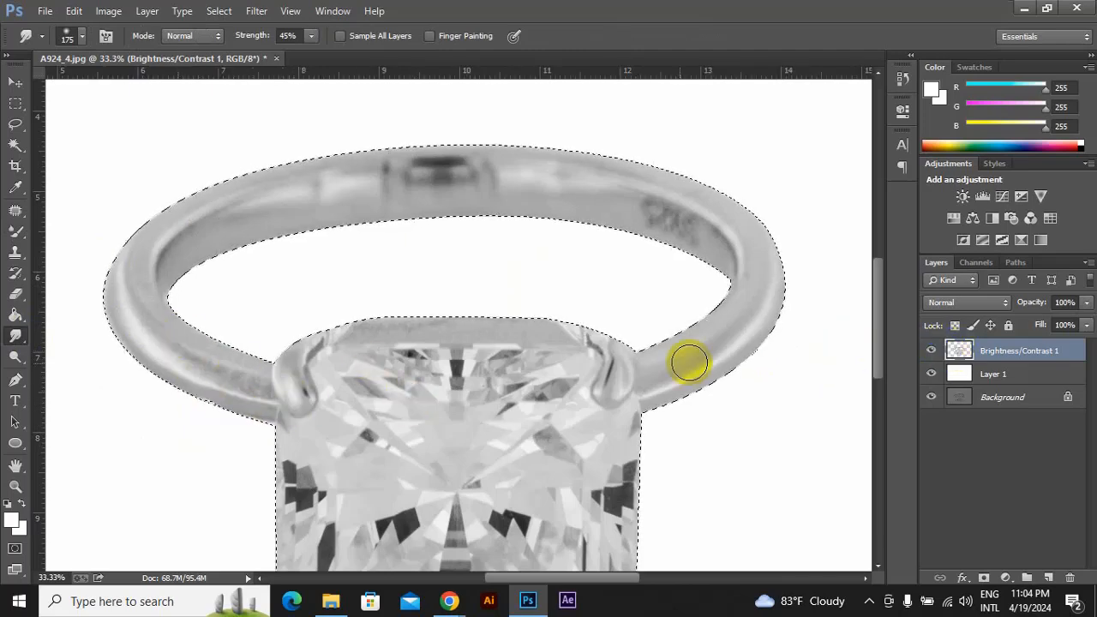
{"action": "left_click_drag", "start_coordinate": [16, 231], "coordinate": [85, 275]}
{"action": "key", "text": "ctrl+plus"}
{"action": "key", "text": "ctrl+plus"}
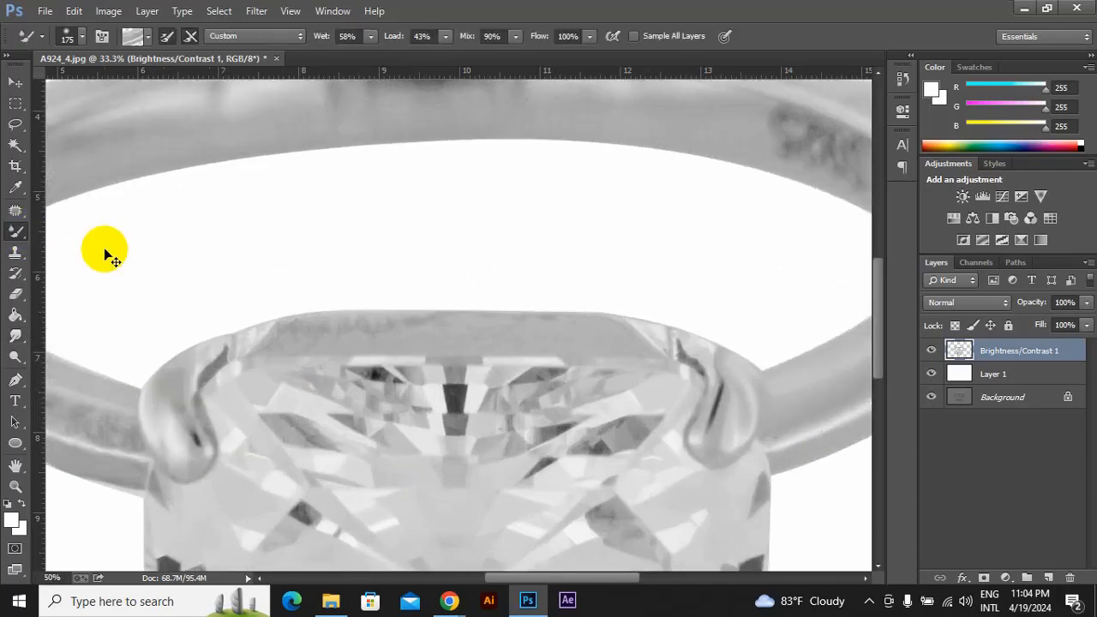
{"action": "mouse_move", "coordinate": [425, 295]}
{"action": "left_mouse_down"}
{"action": "mouse_move", "coordinate": [333, 338]}
{"action": "mouse_move", "coordinate": [302, 334]}
{"action": "mouse_move", "coordinate": [763, 332]}
{"action": "mouse_move", "coordinate": [378, 333]}
{"action": "mouse_move", "coordinate": [416, 329]}
{"action": "left_mouse_up"}
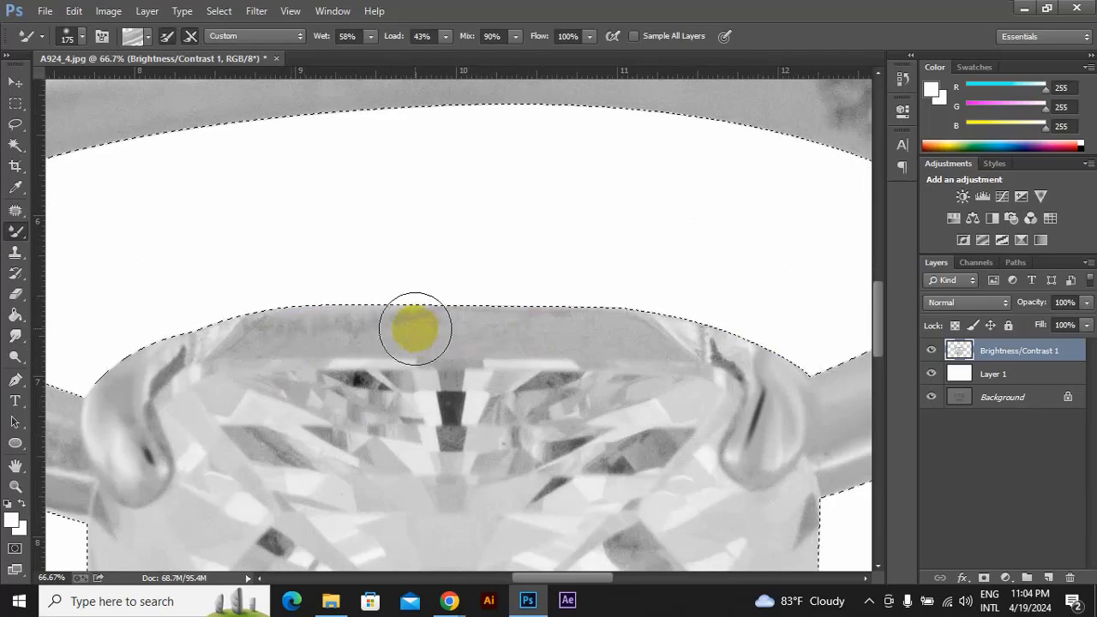
{"action": "key", "text": "["}
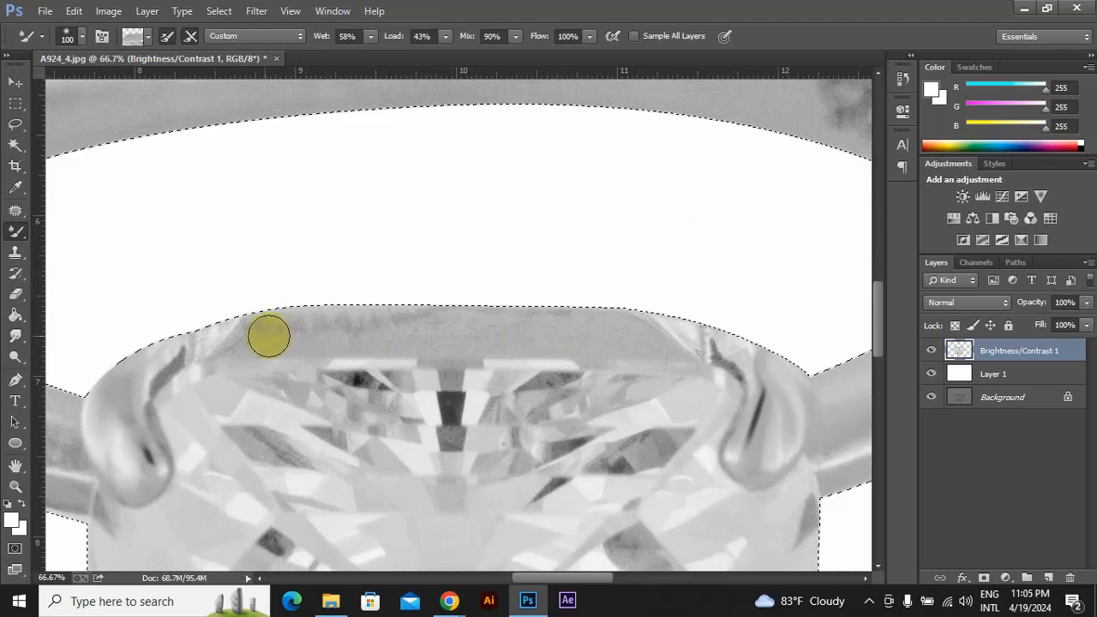
{"action": "left_click_drag", "start_coordinate": [260, 337], "coordinate": [625, 329]}
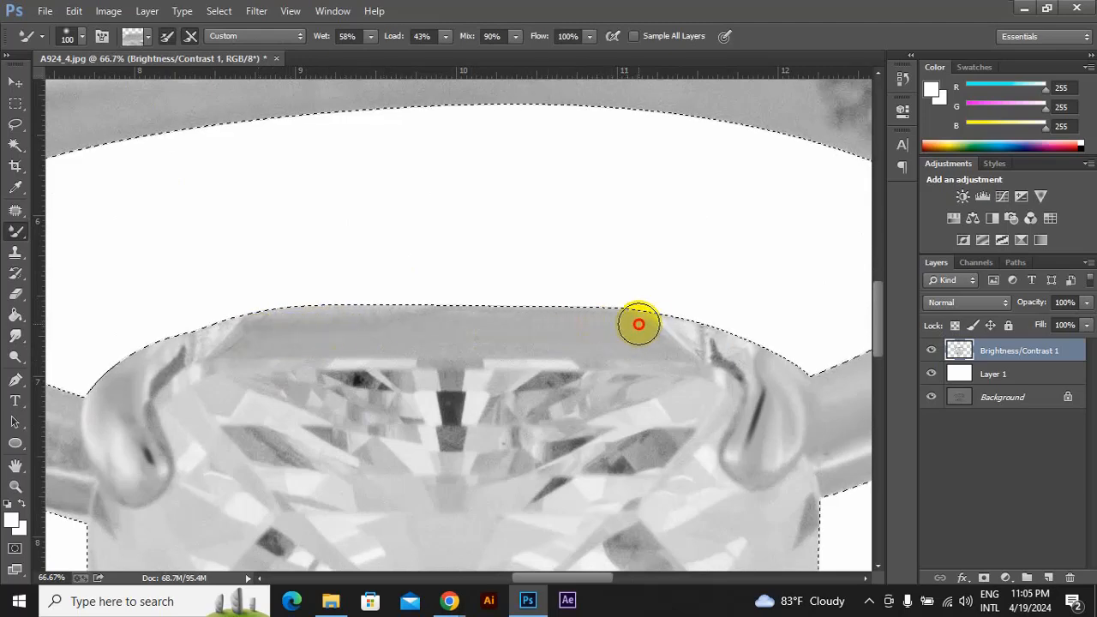
{"action": "mouse_move", "coordinate": [638, 323]}
{"action": "left_mouse_down"}
{"action": "mouse_move", "coordinate": [700, 340]}
{"action": "mouse_move", "coordinate": [663, 315]}
{"action": "mouse_move", "coordinate": [707, 354]}
{"action": "mouse_move", "coordinate": [692, 333]}
{"action": "mouse_move", "coordinate": [736, 347]}
{"action": "mouse_move", "coordinate": [669, 297]}
{"action": "left_mouse_up"}
Blend away the blotches on the left side of the band, from the prong around the curve, using sampled metal tones.
{"action": "left_click_drag", "start_coordinate": [176, 336], "coordinate": [602, 235]}
{"action": "left_click_drag", "start_coordinate": [480, 364], "coordinate": [506, 406]}
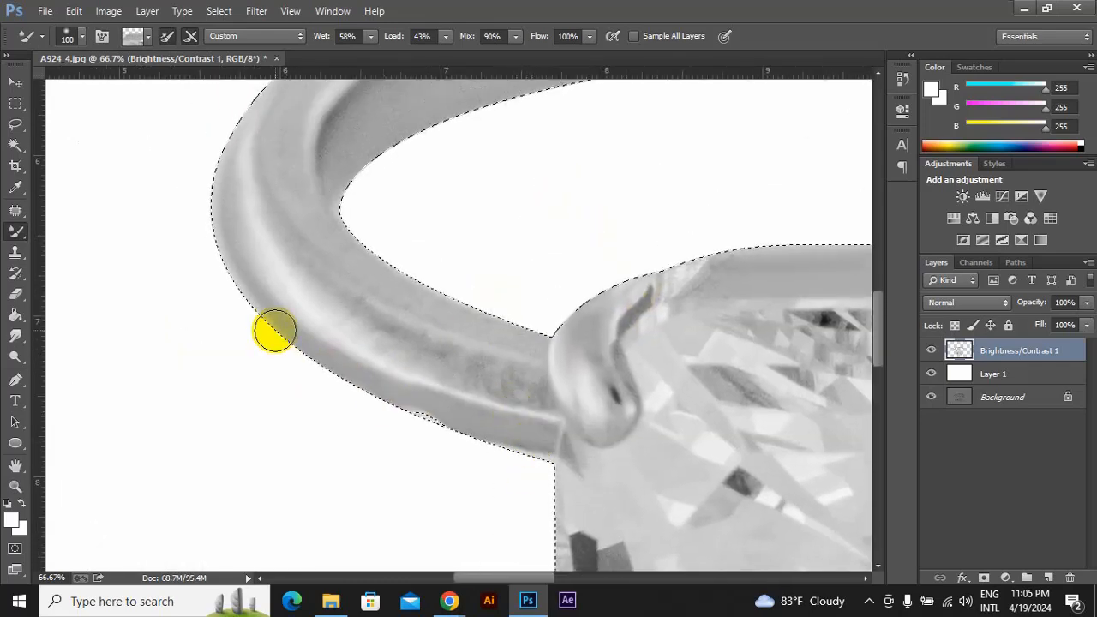
{"action": "key", "text": "ctrl+z"}
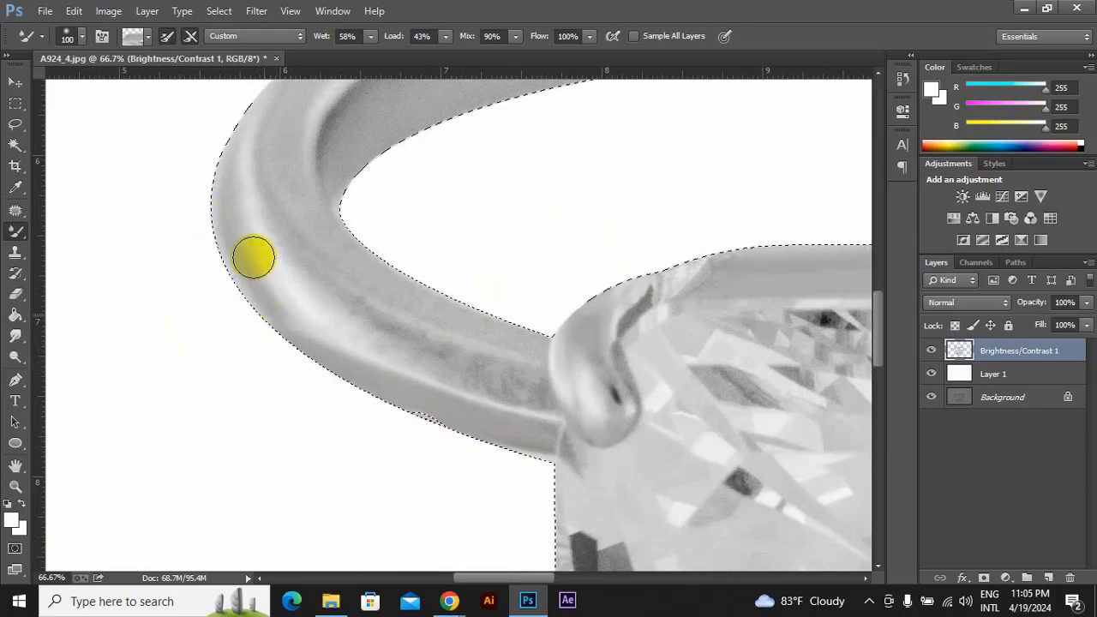
{"action": "left_click_drag", "start_coordinate": [275, 223], "coordinate": [284, 338]}
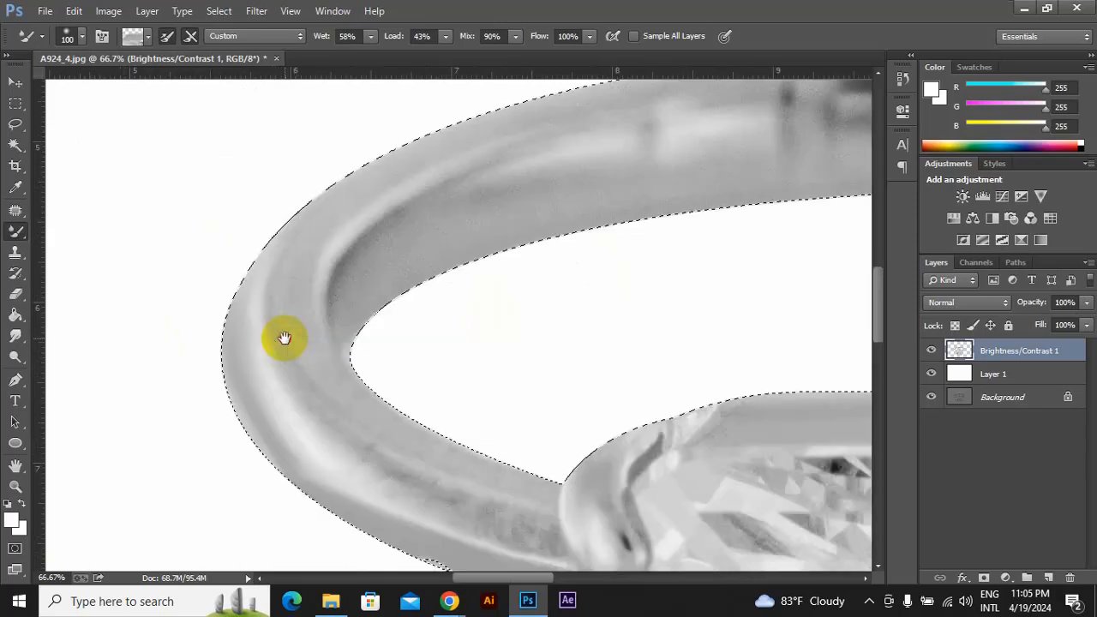
{"action": "left_click_drag", "start_coordinate": [454, 468], "coordinate": [438, 365]}
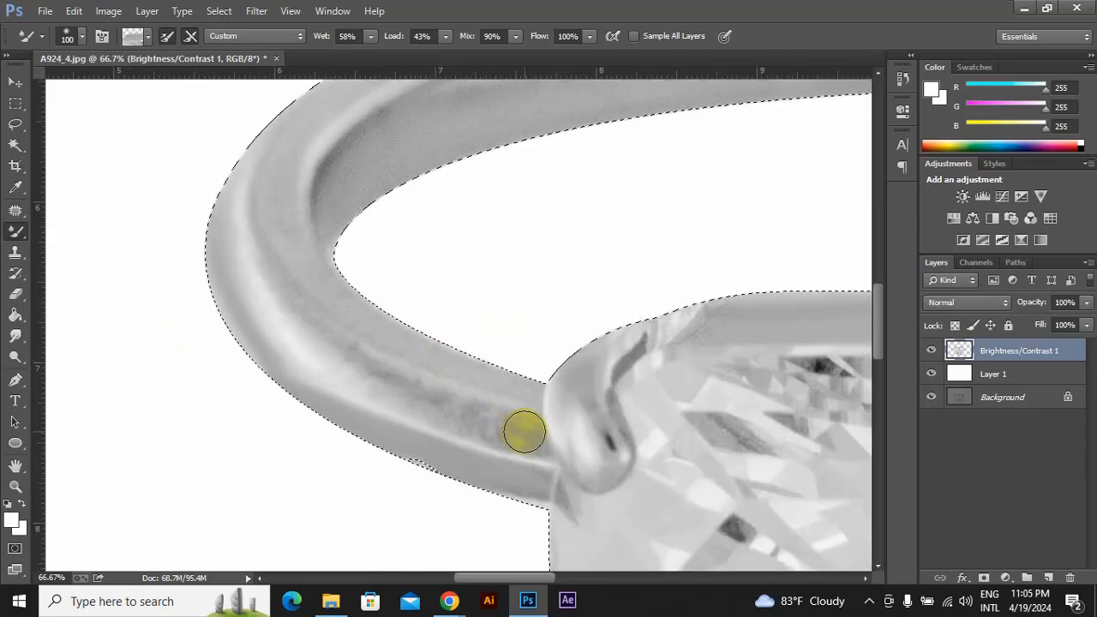
{"action": "mouse_move", "coordinate": [521, 431]}
{"action": "left_mouse_down"}
{"action": "mouse_move", "coordinate": [412, 400]}
{"action": "mouse_move", "coordinate": [296, 333]}
{"action": "mouse_move", "coordinate": [345, 361]}
{"action": "mouse_move", "coordinate": [287, 315]}
{"action": "mouse_move", "coordinate": [255, 269]}
{"action": "mouse_move", "coordinate": [278, 314]}
{"action": "mouse_move", "coordinate": [248, 229]}
{"action": "mouse_move", "coordinate": [262, 128]}
{"action": "left_mouse_up"}
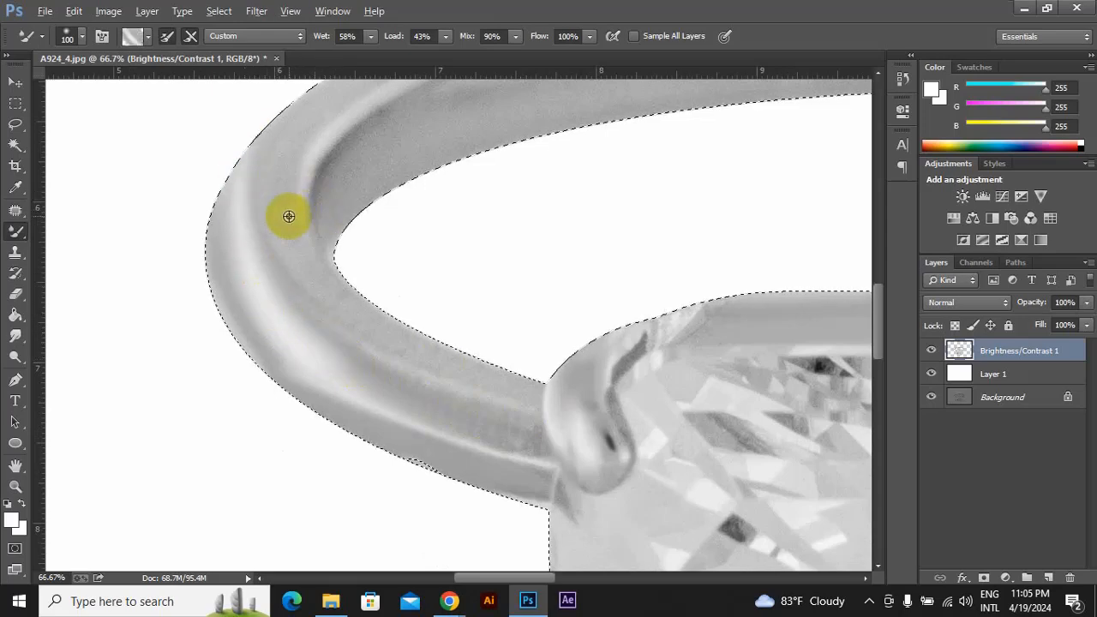
{"action": "mouse_move", "coordinate": [314, 260]}
{"action": "left_mouse_down"}
{"action": "mouse_move", "coordinate": [359, 301]}
{"action": "mouse_move", "coordinate": [505, 375]}
{"action": "mouse_move", "coordinate": [395, 332]}
{"action": "mouse_move", "coordinate": [341, 291]}
{"action": "mouse_move", "coordinate": [293, 231]}
{"action": "mouse_move", "coordinate": [282, 180]}
{"action": "mouse_move", "coordinate": [321, 108]}
{"action": "left_mouse_up"}
{"action": "left_click_drag", "start_coordinate": [342, 370], "coordinate": [333, 388]}
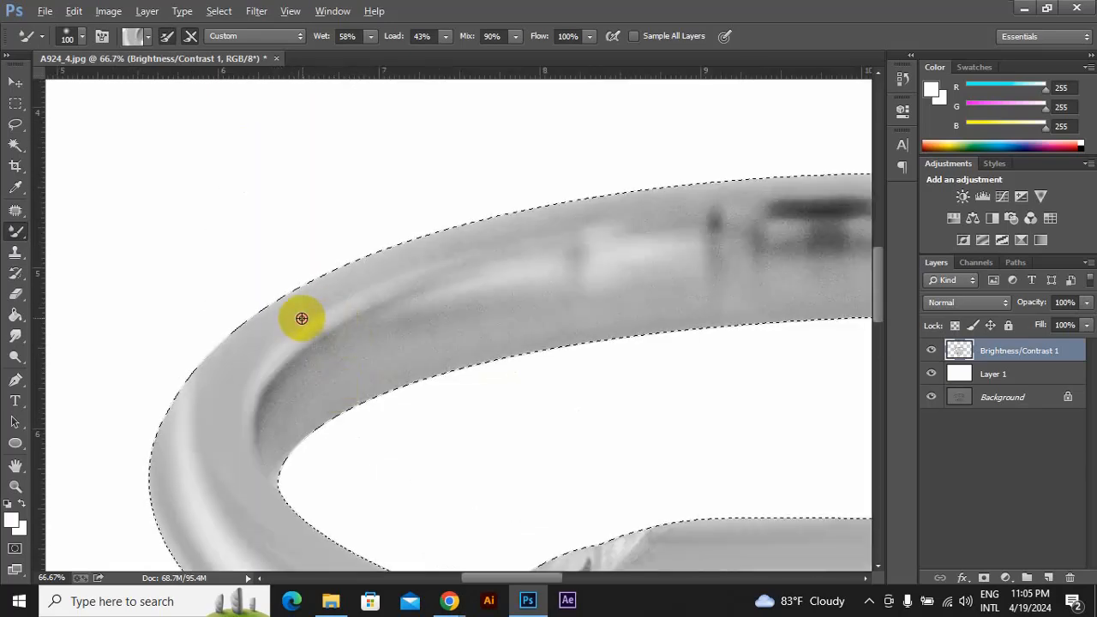
Smooth the outer edge of the band from its upper-left curve across the top with the Mixer Brush.
{"action": "mouse_move", "coordinate": [275, 333]}
{"action": "left_mouse_down"}
{"action": "mouse_move", "coordinate": [296, 314]}
{"action": "mouse_move", "coordinate": [546, 214]}
{"action": "mouse_move", "coordinate": [771, 172]}
{"action": "left_mouse_up"}
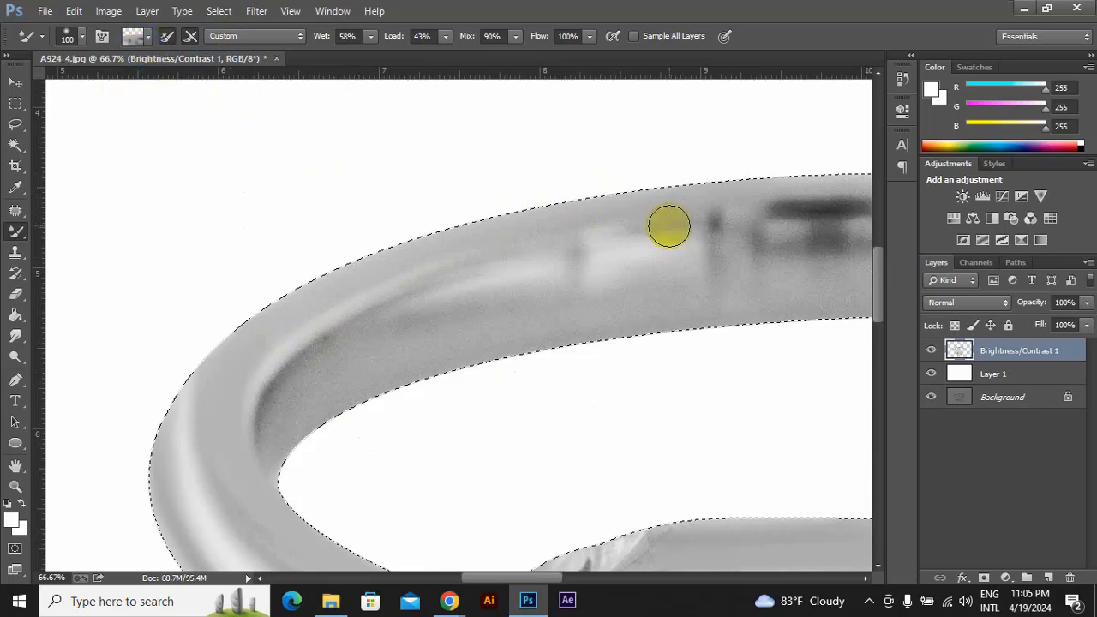
{"action": "left_click_drag", "start_coordinate": [717, 213], "coordinate": [429, 281]}
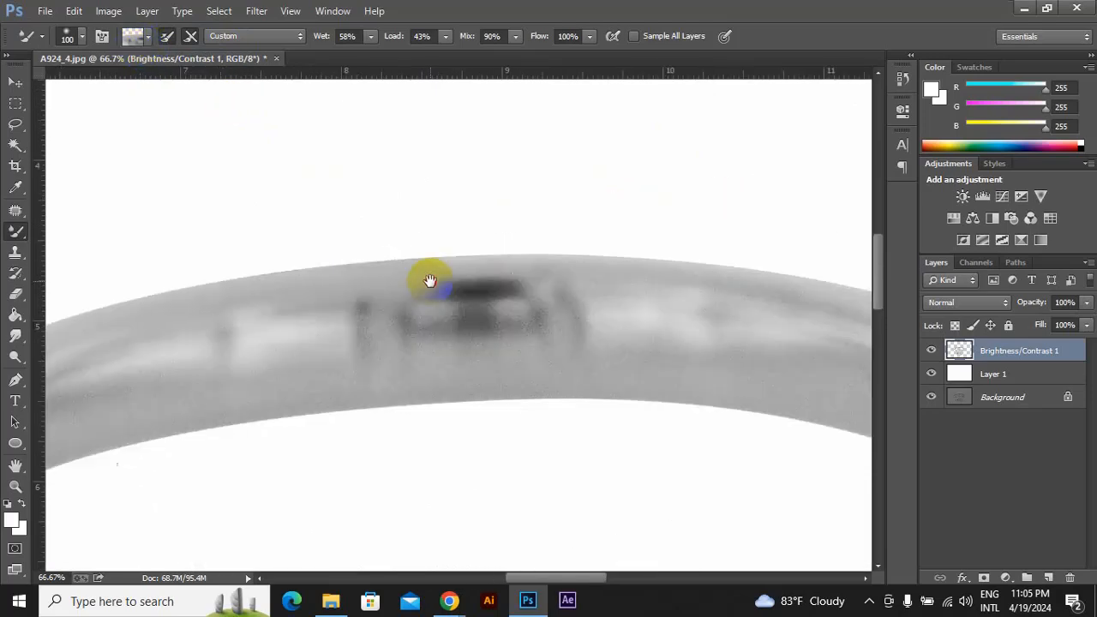
{"action": "left_click_drag", "start_coordinate": [565, 281], "coordinate": [412, 272]}
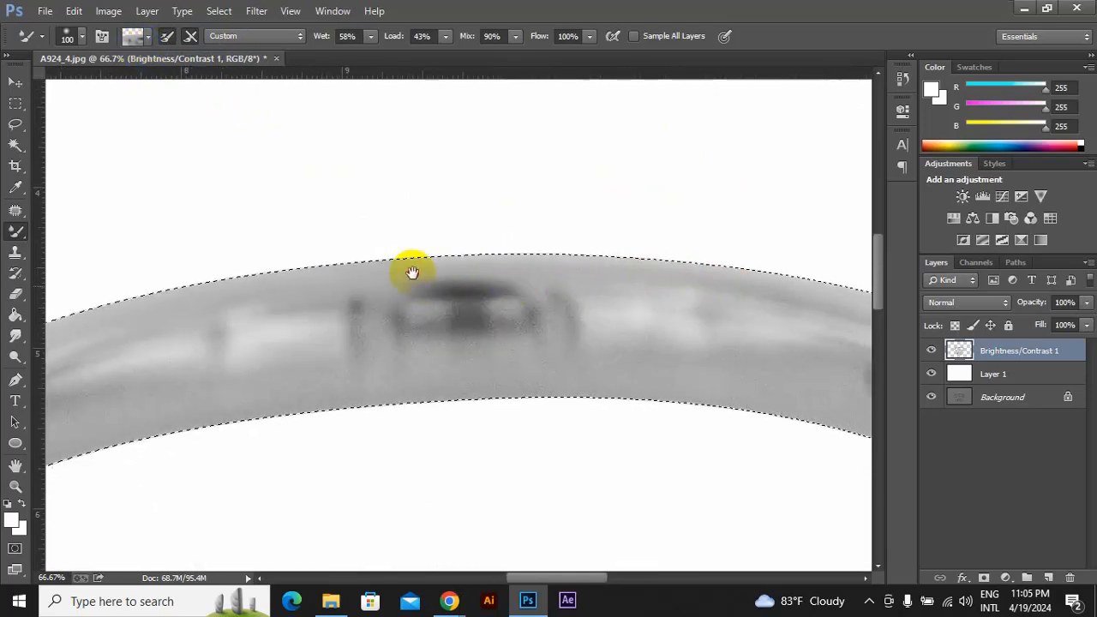
{"action": "mouse_move", "coordinate": [710, 346]}
{"action": "left_mouse_down"}
{"action": "mouse_move", "coordinate": [631, 316]}
{"action": "mouse_move", "coordinate": [364, 264]}
{"action": "mouse_move", "coordinate": [124, 258]}
{"action": "left_mouse_up"}
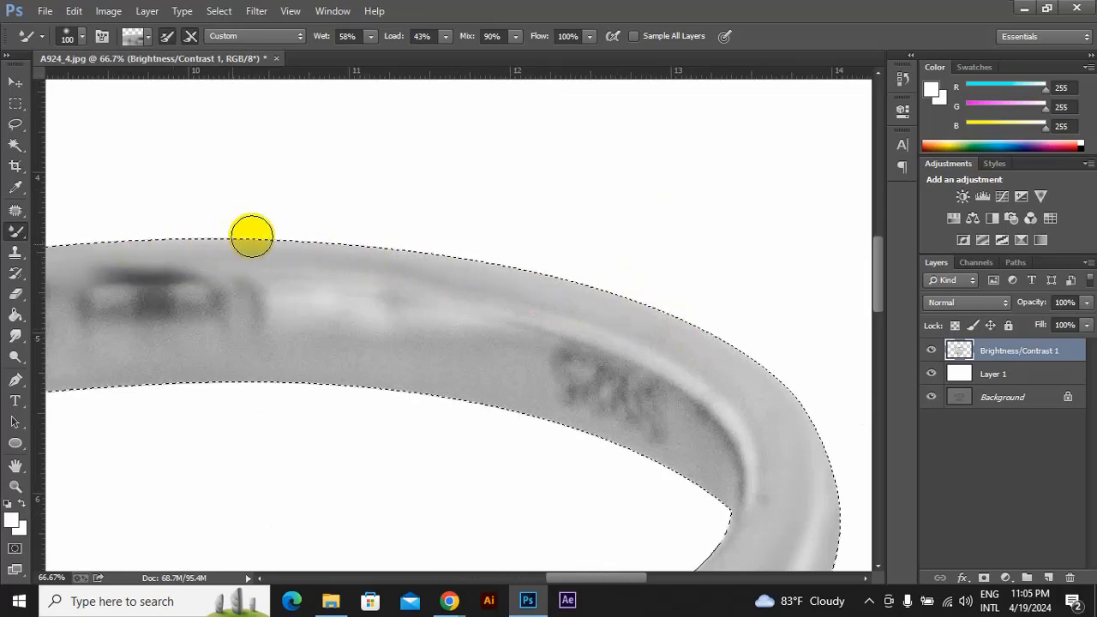
Examine the smoothed band, rim and prongs across the whole ring.
{"action": "scroll", "coordinate": [301, 232], "scroll_direction": "down", "scroll_amount": 3}
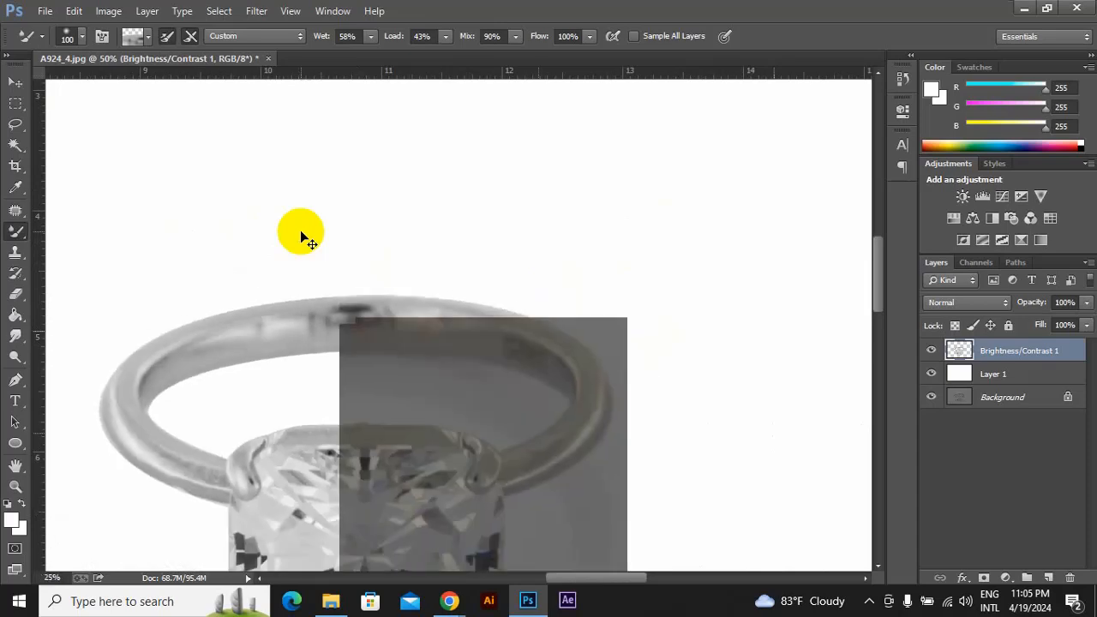
{"action": "key", "text": "ctrl+minus"}
{"action": "key", "text": "ctrl+plus"}
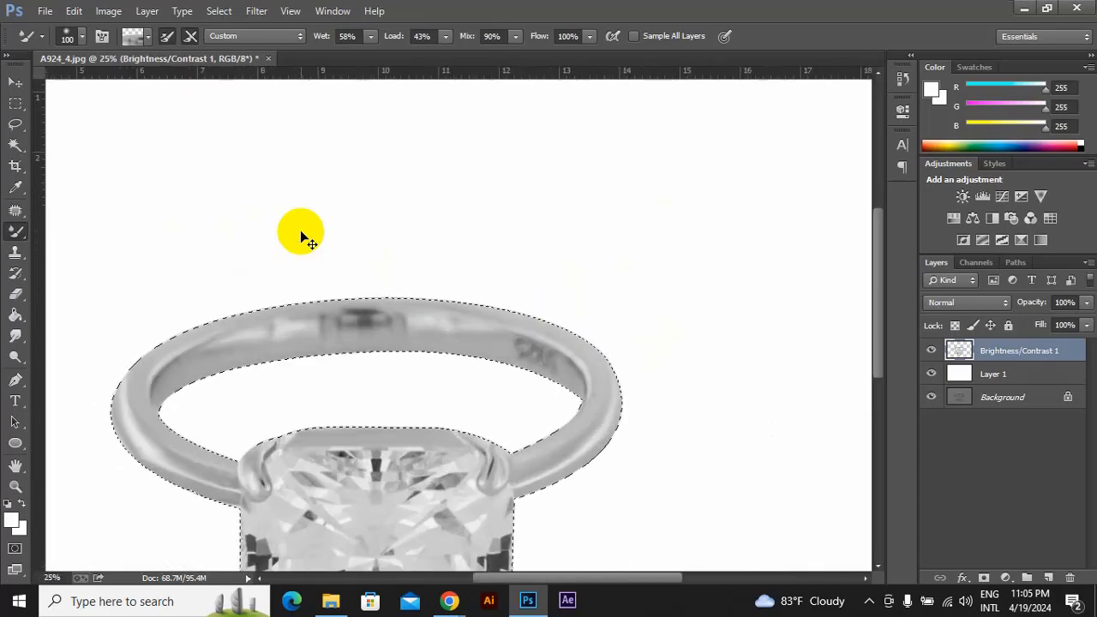
{"action": "key", "text": "ctrl+plus"}
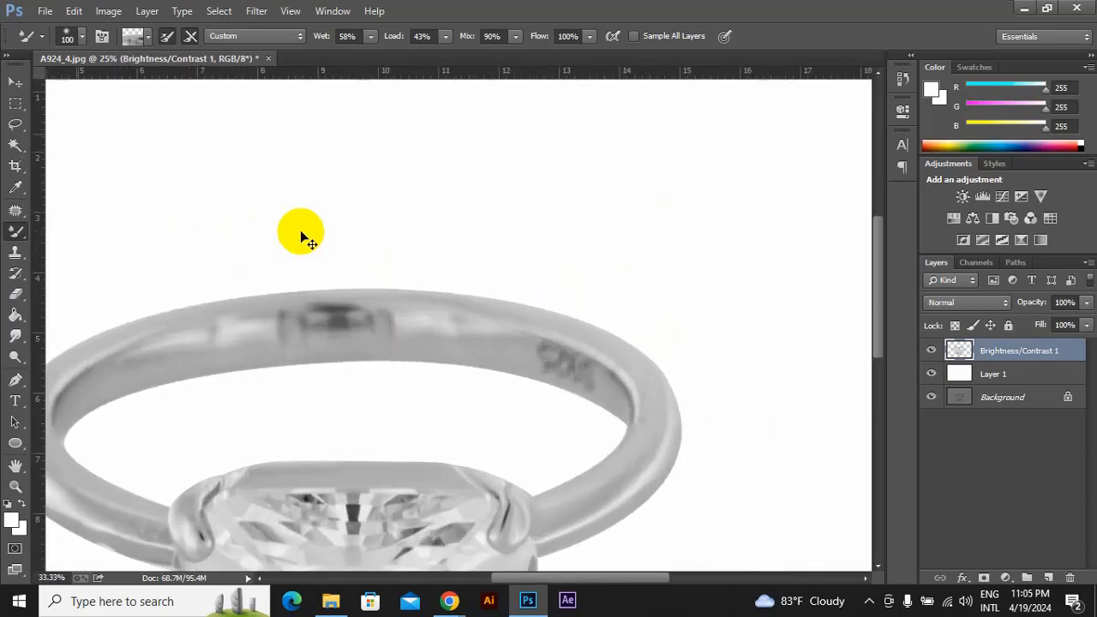
{"action": "left_click_drag", "start_coordinate": [384, 277], "coordinate": [512, 170]}
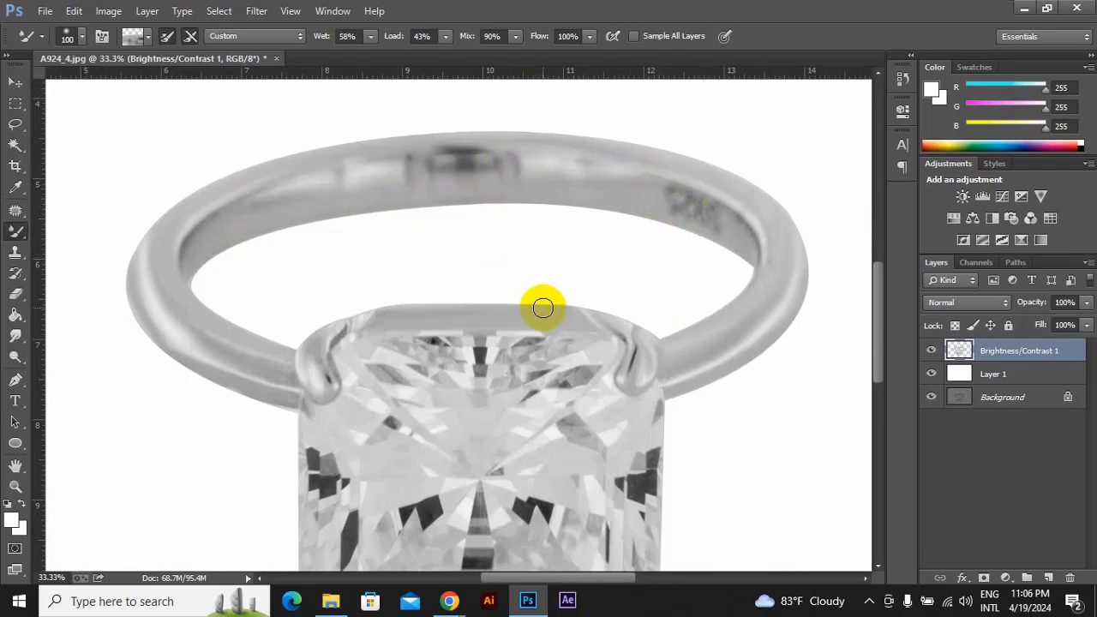
{"action": "scroll", "coordinate": [542, 307], "scroll_direction": "down", "scroll_amount": 3}
{"action": "scroll", "coordinate": [542, 307], "scroll_direction": "down", "scroll_amount": 5}
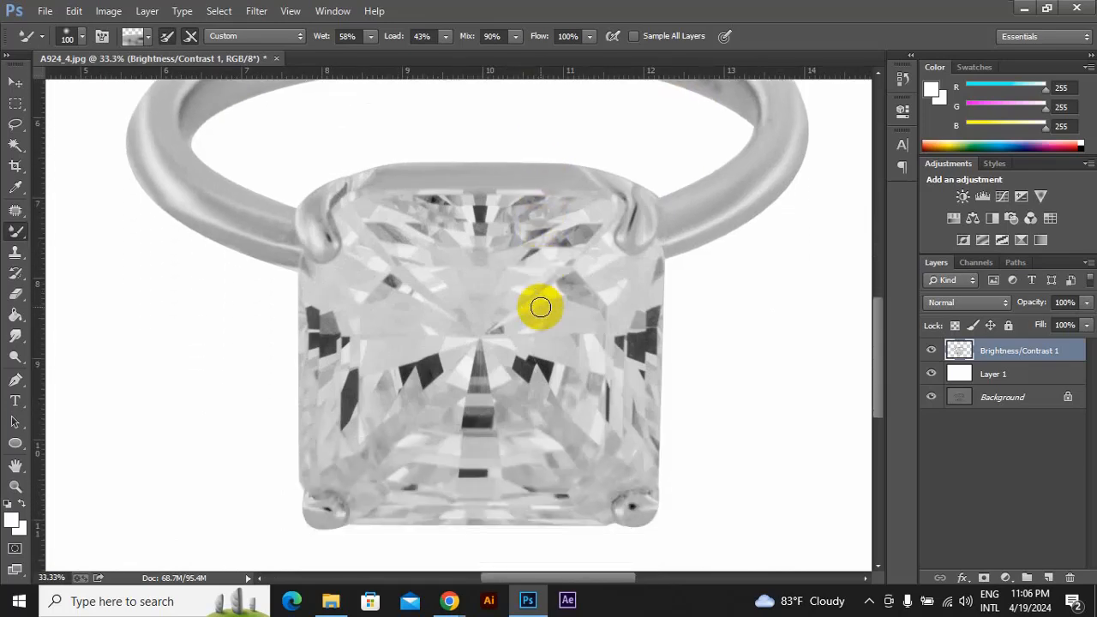
{"action": "scroll", "coordinate": [540, 306], "scroll_direction": "up", "scroll_amount": 7}
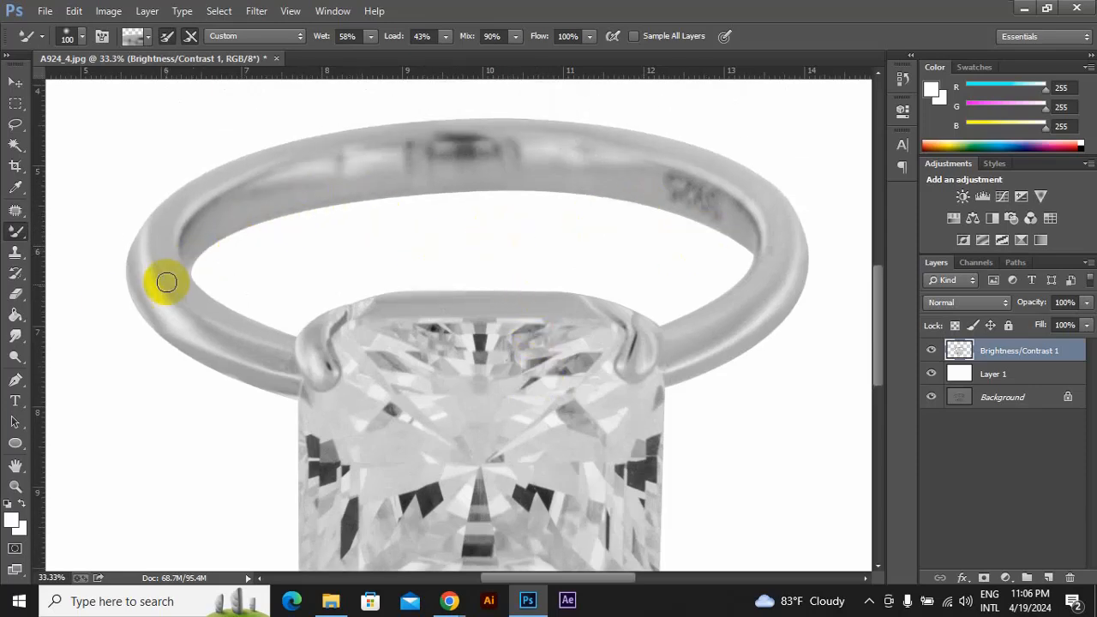
Trace the upper edge of the band's inner surface with the Pen tool, from its left inner corner over to the right inner corner.
{"action": "right_click", "coordinate": [17, 383]}
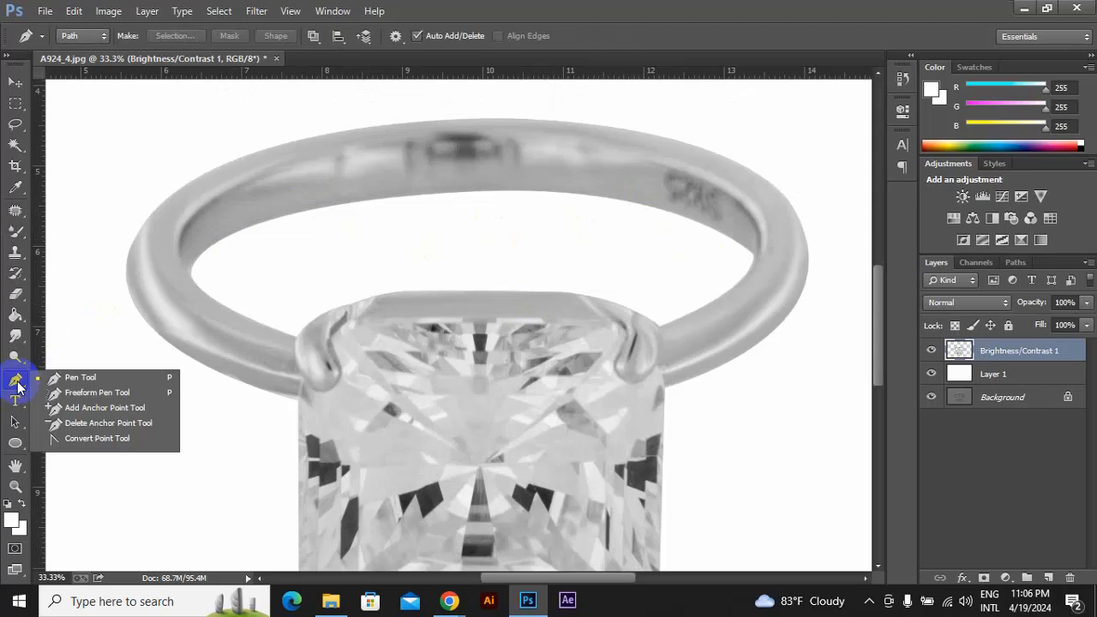
{"action": "left_click", "coordinate": [75, 372]}
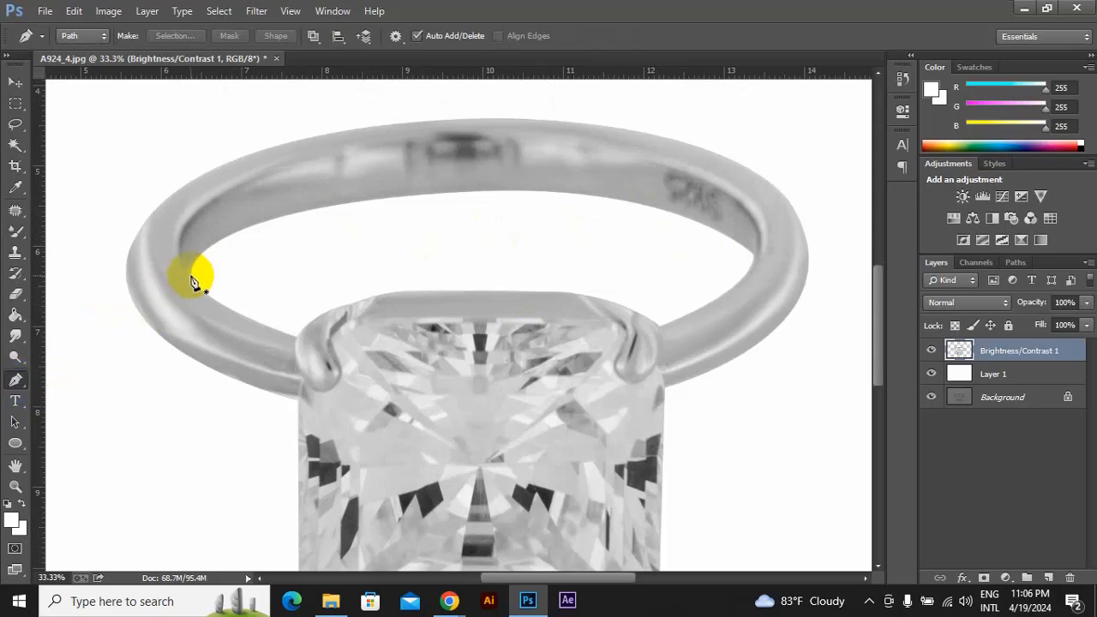
{"action": "left_click", "coordinate": [190, 274]}
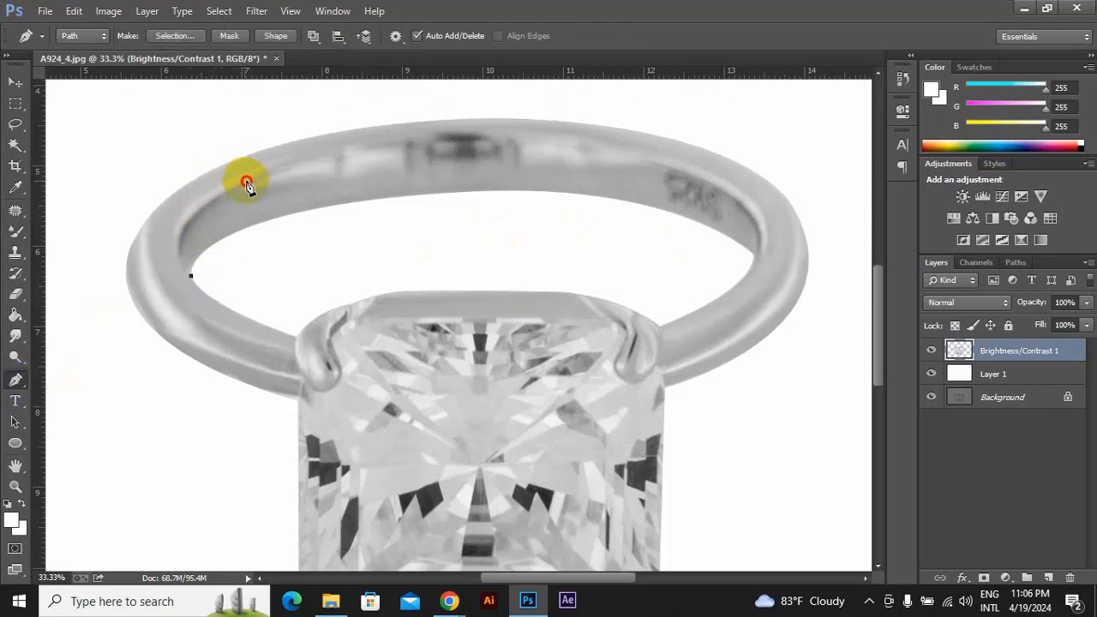
{"action": "left_click_drag", "start_coordinate": [245, 181], "coordinate": [355, 129]}
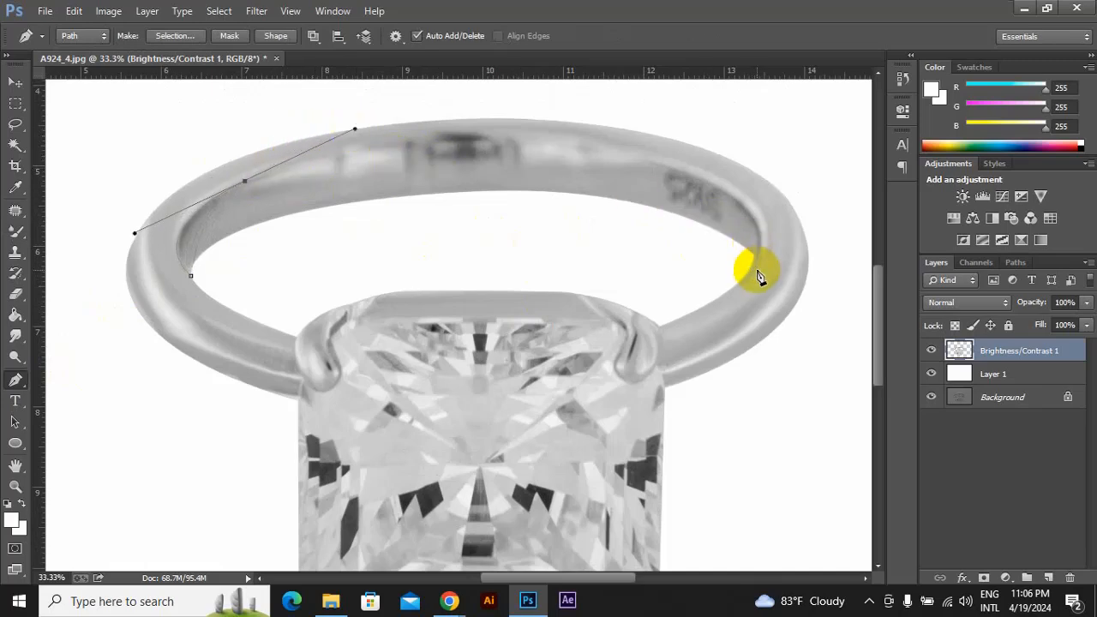
{"action": "left_click_drag", "start_coordinate": [505, 145], "coordinate": [533, 144]}
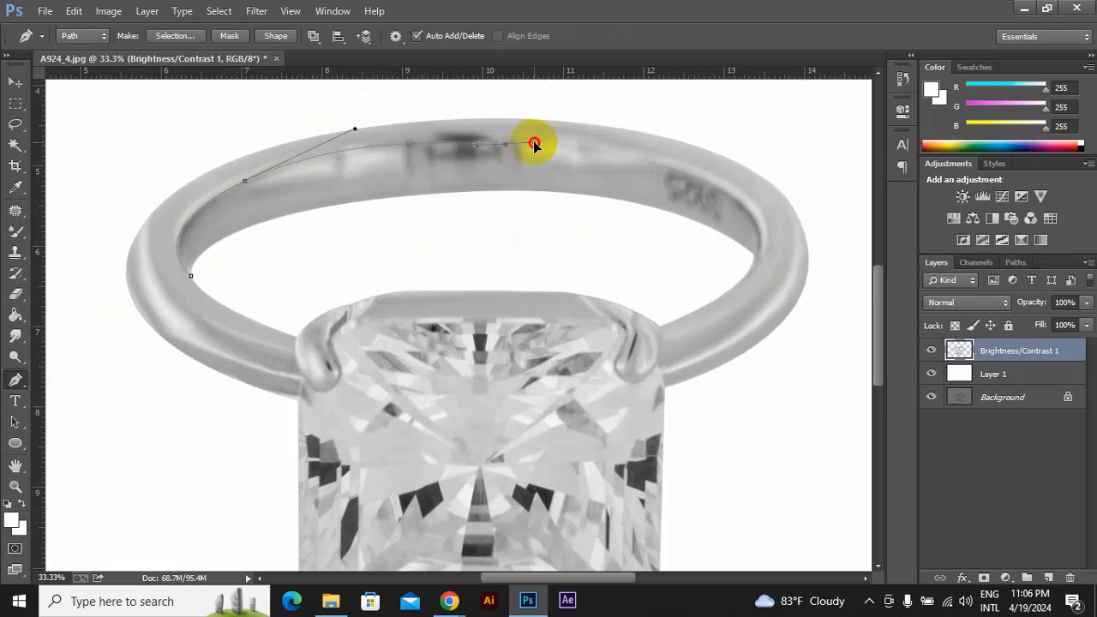
{"action": "key", "text": "ctrl+z"}
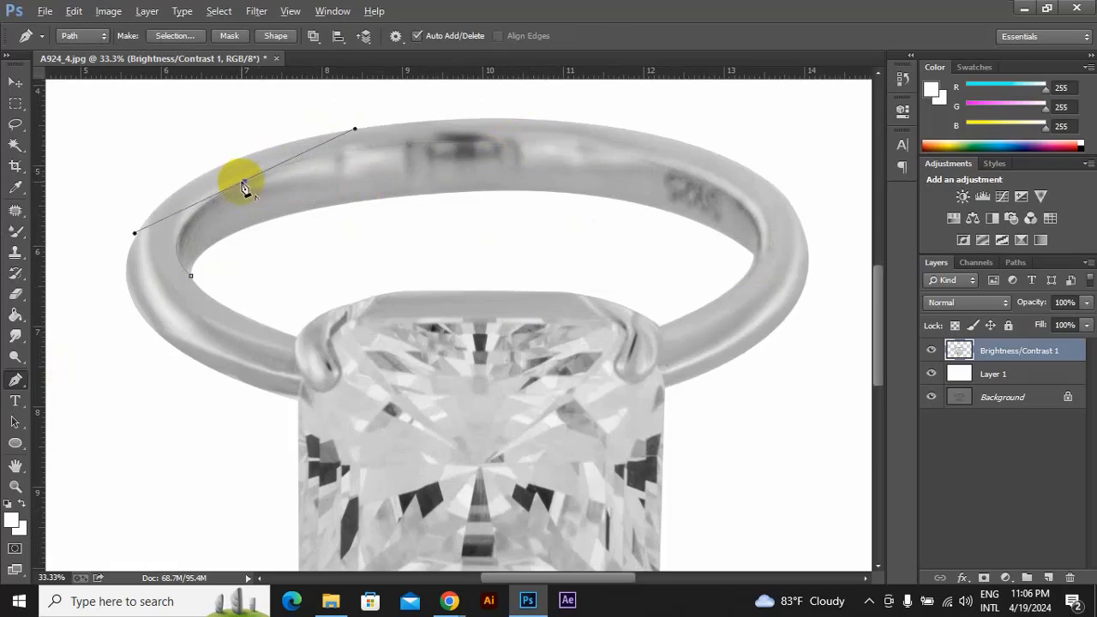
{"action": "left_click", "coordinate": [244, 182], "text": "alt"}
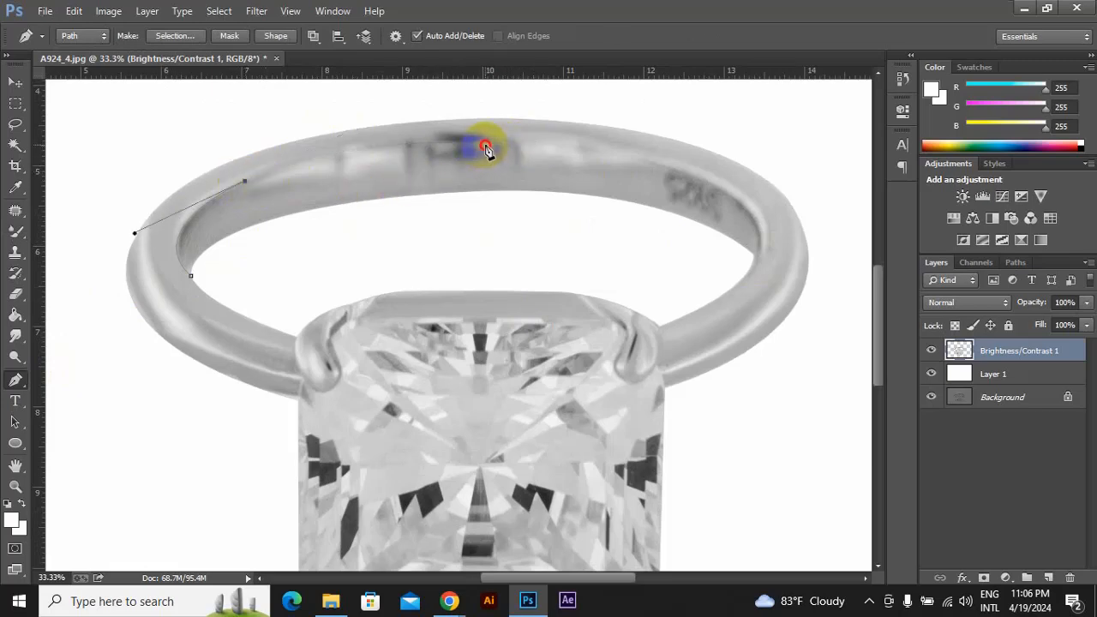
{"action": "left_click_drag", "start_coordinate": [485, 148], "coordinate": [639, 155]}
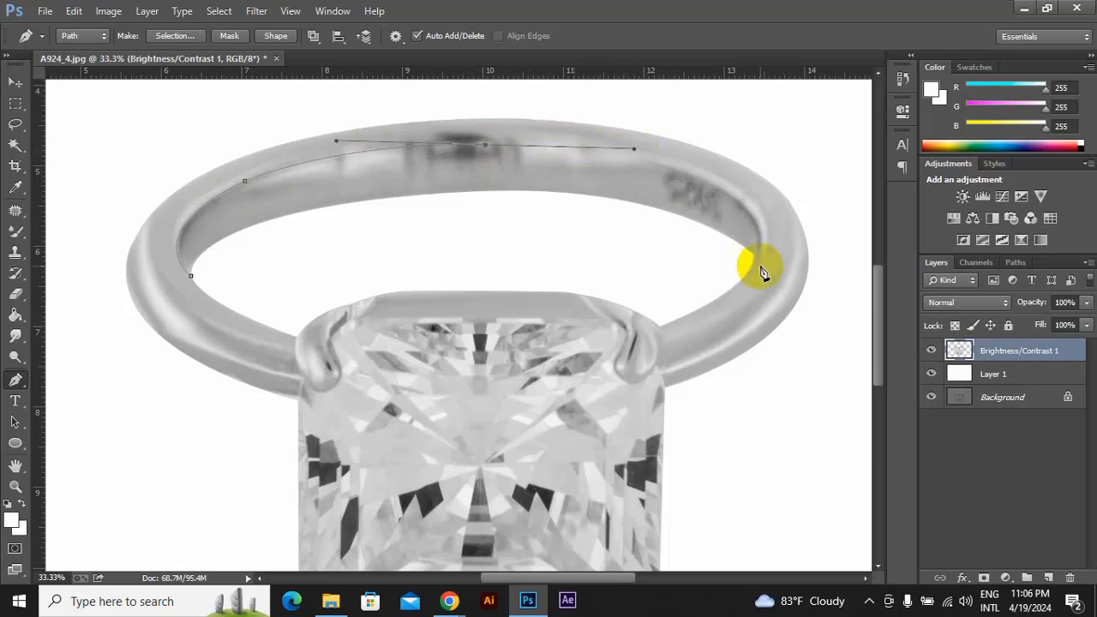
{"action": "left_click_drag", "start_coordinate": [755, 257], "coordinate": [705, 330]}
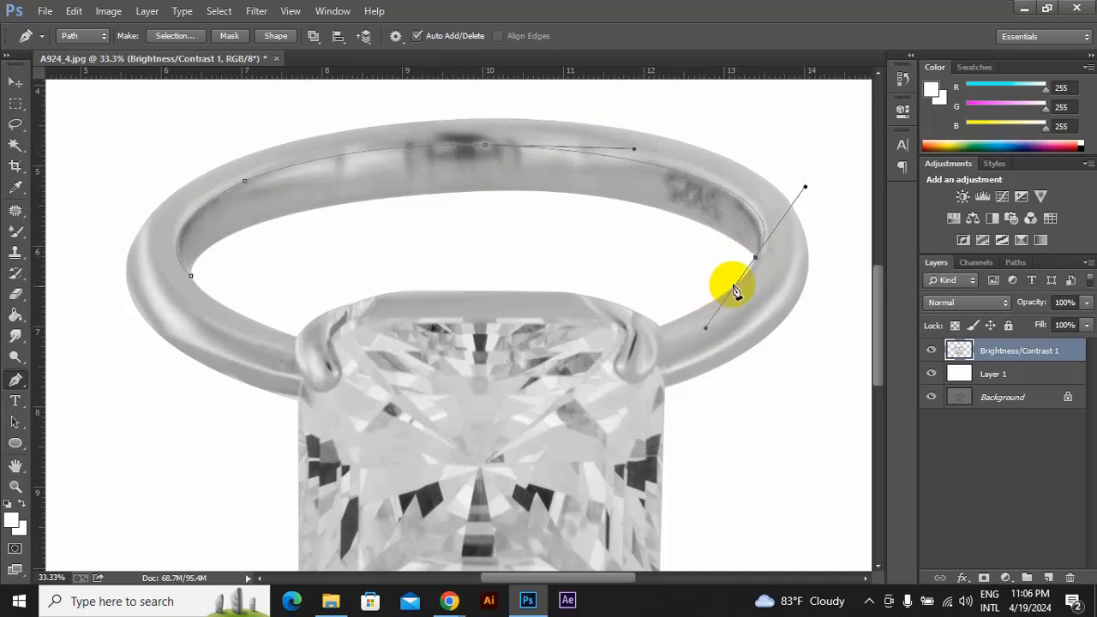
{"action": "left_click", "coordinate": [754, 258]}
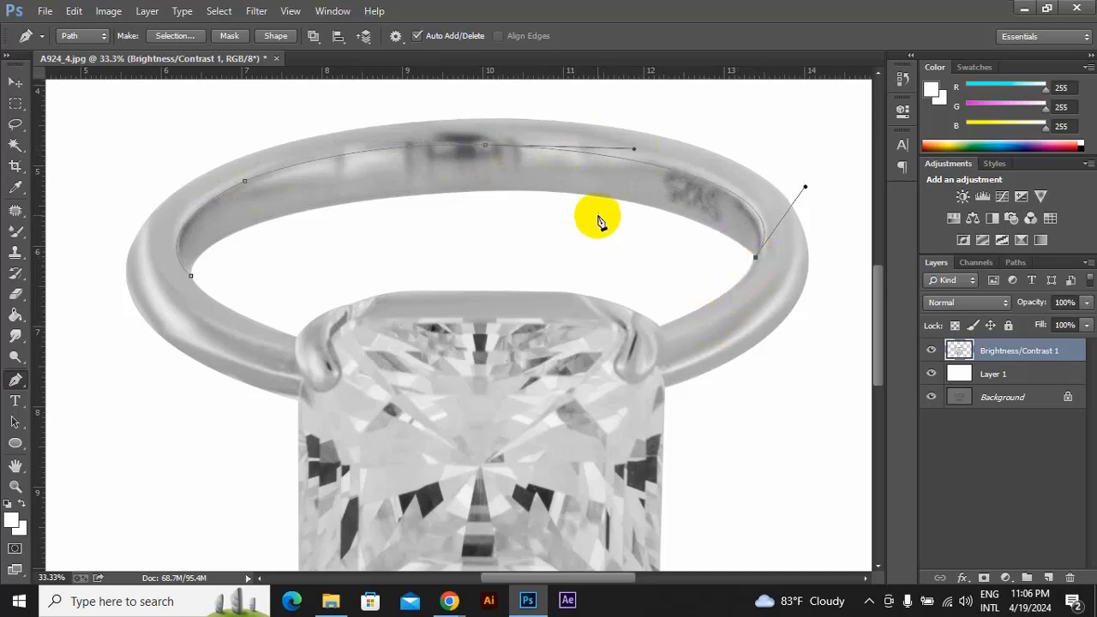
Close the path back to its starting point with straight segments through the empty opening beneath the band's inner surface.
{"action": "left_click_drag", "start_coordinate": [630, 208], "coordinate": [564, 198]}
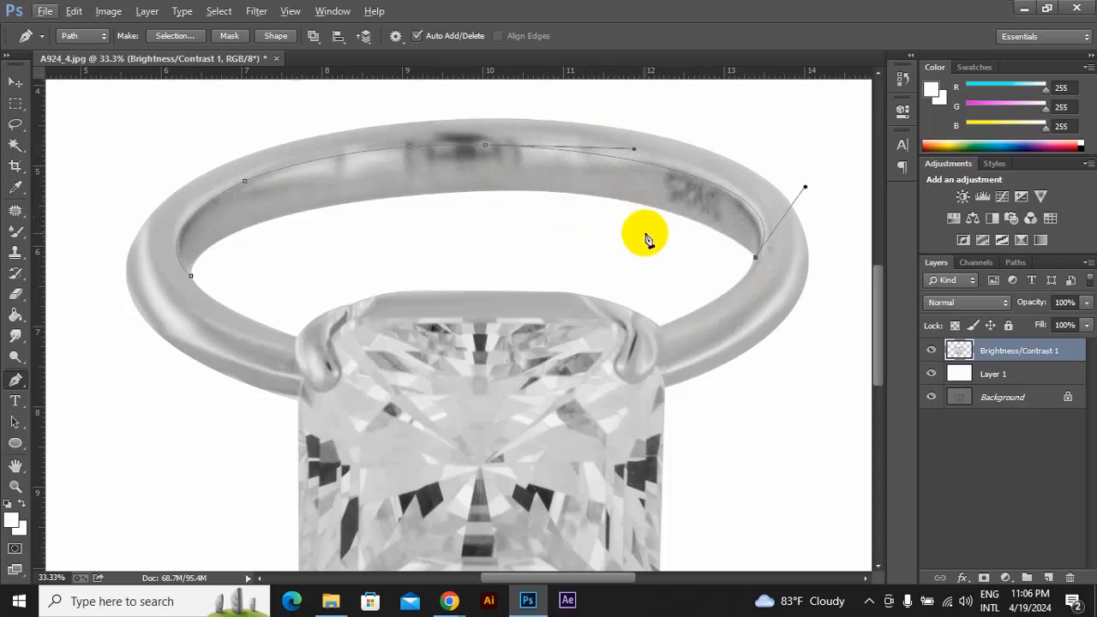
{"action": "left_click", "coordinate": [638, 232]}
{"action": "left_click", "coordinate": [255, 264]}
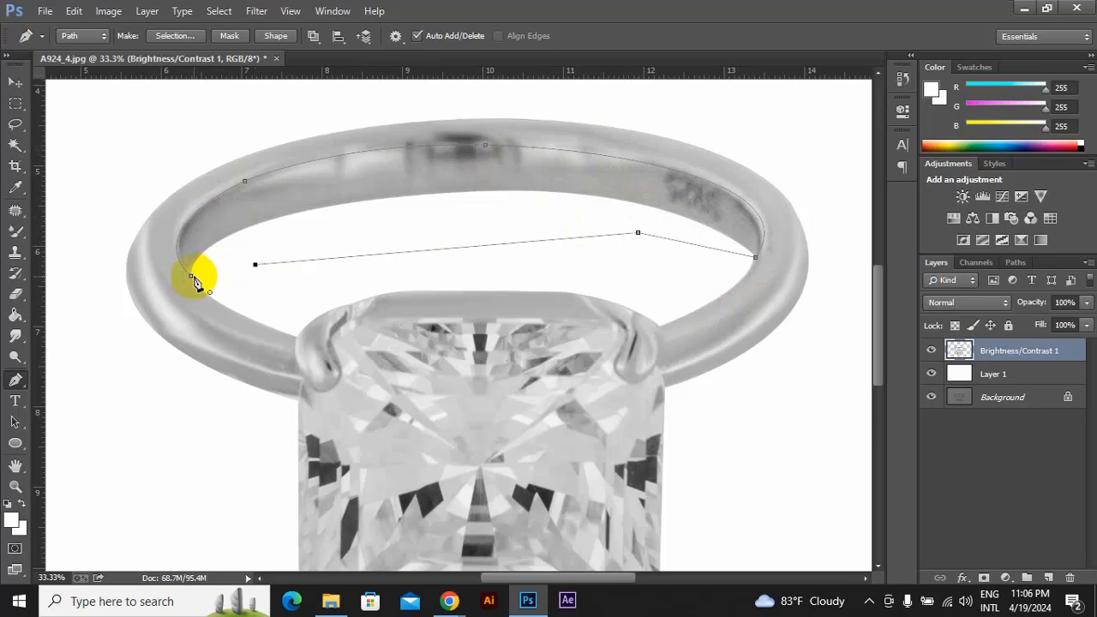
{"action": "left_click", "coordinate": [191, 276]}
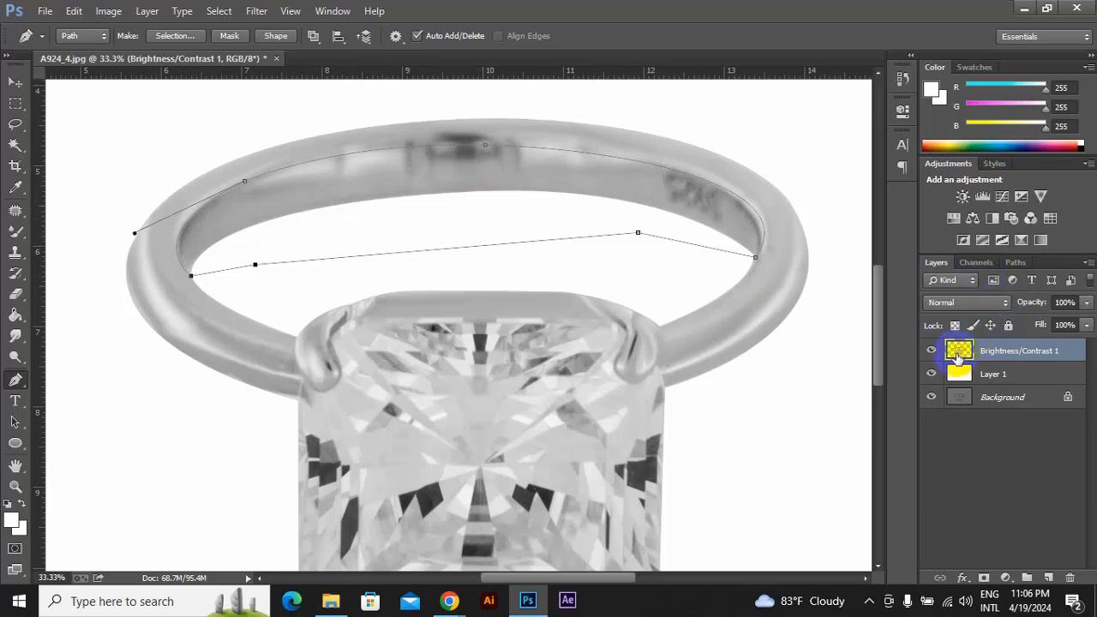
Turn the path into a selection with a 0.5-pixel feather and copy the band's inner surface from Brightness/Contrast 1 to a new layer.
{"action": "left_click", "coordinate": [931, 397]}
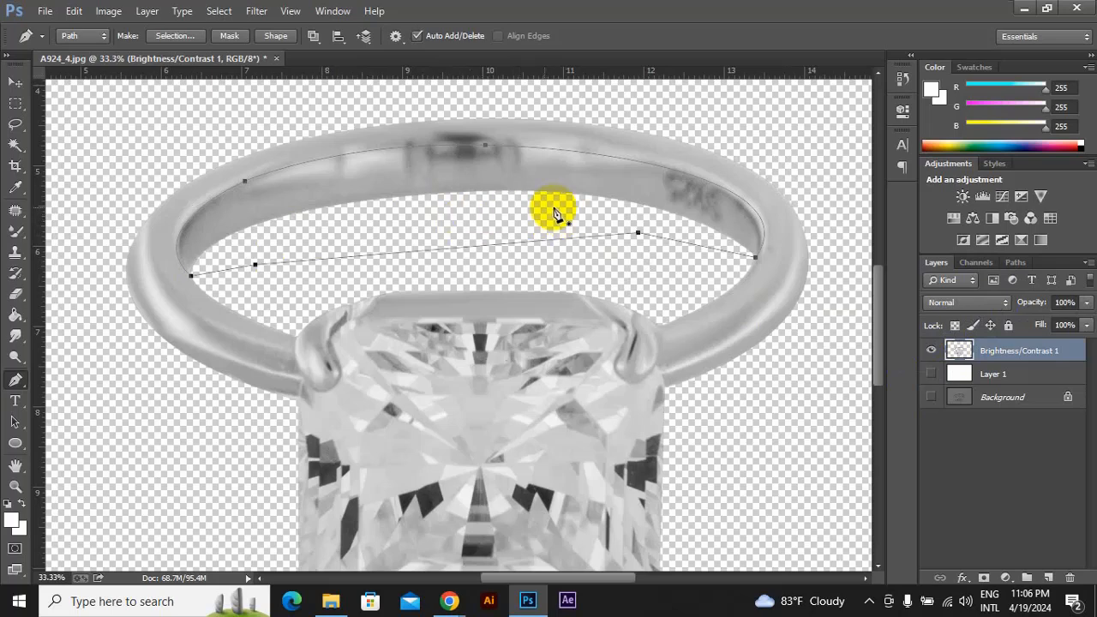
{"action": "right_click", "coordinate": [482, 195]}
{"action": "left_click", "coordinate": [514, 268]}
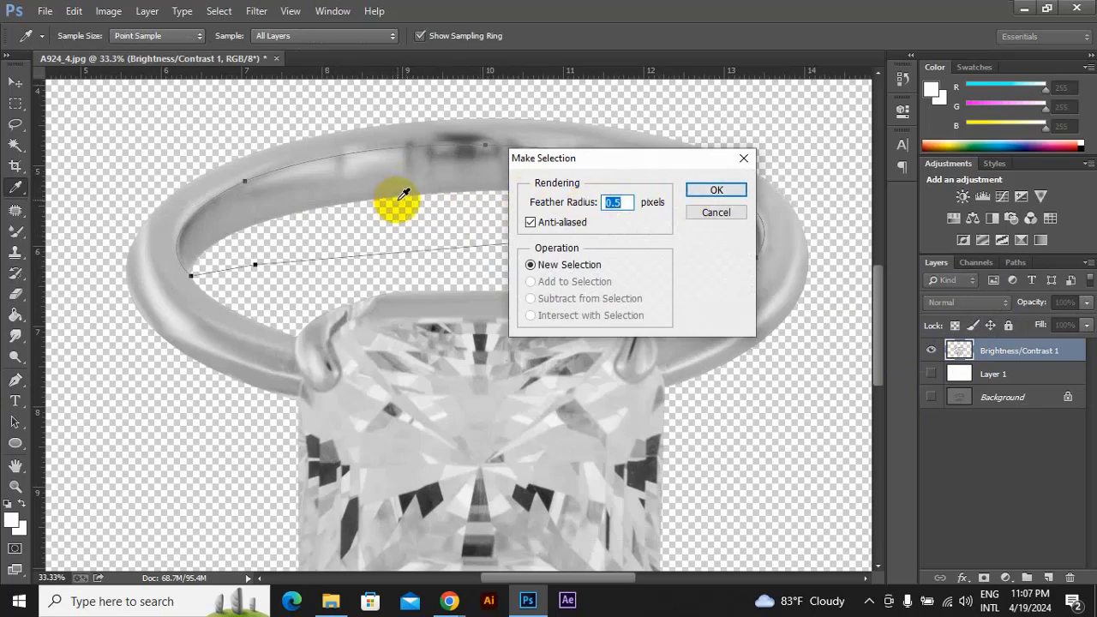
{"action": "left_click", "coordinate": [720, 190]}
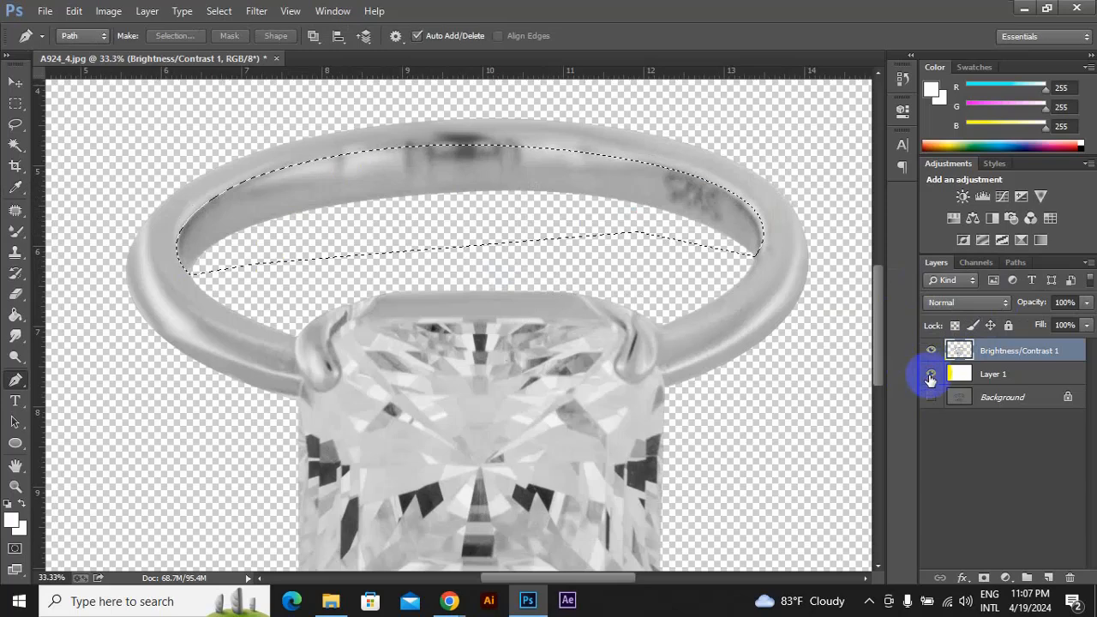
{"action": "left_click", "coordinate": [930, 375]}
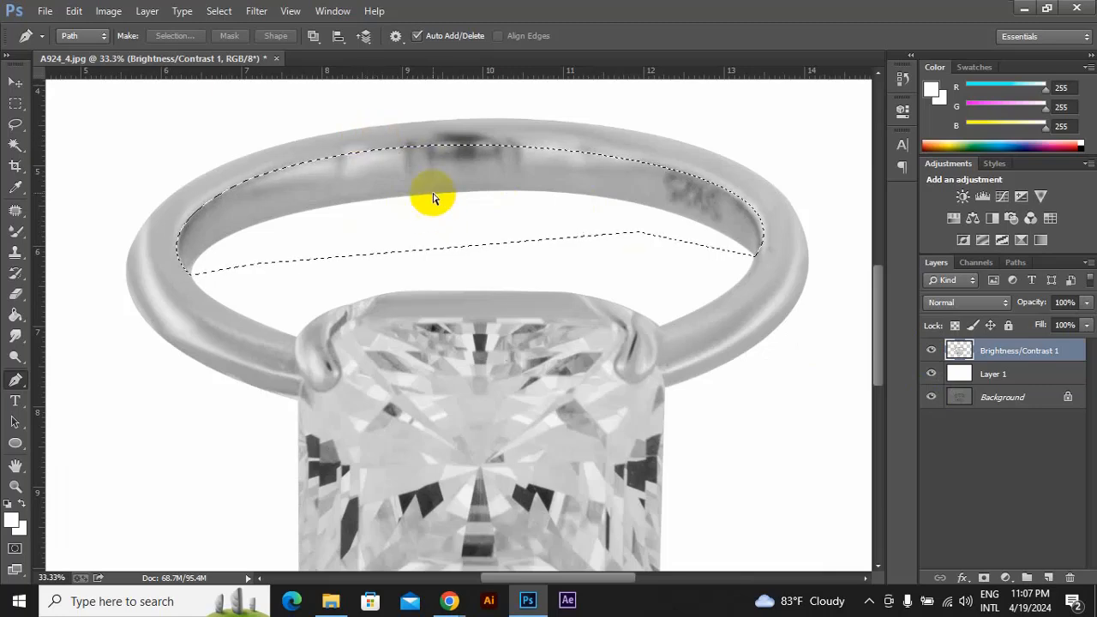
{"action": "key", "text": "ctrl+j"}
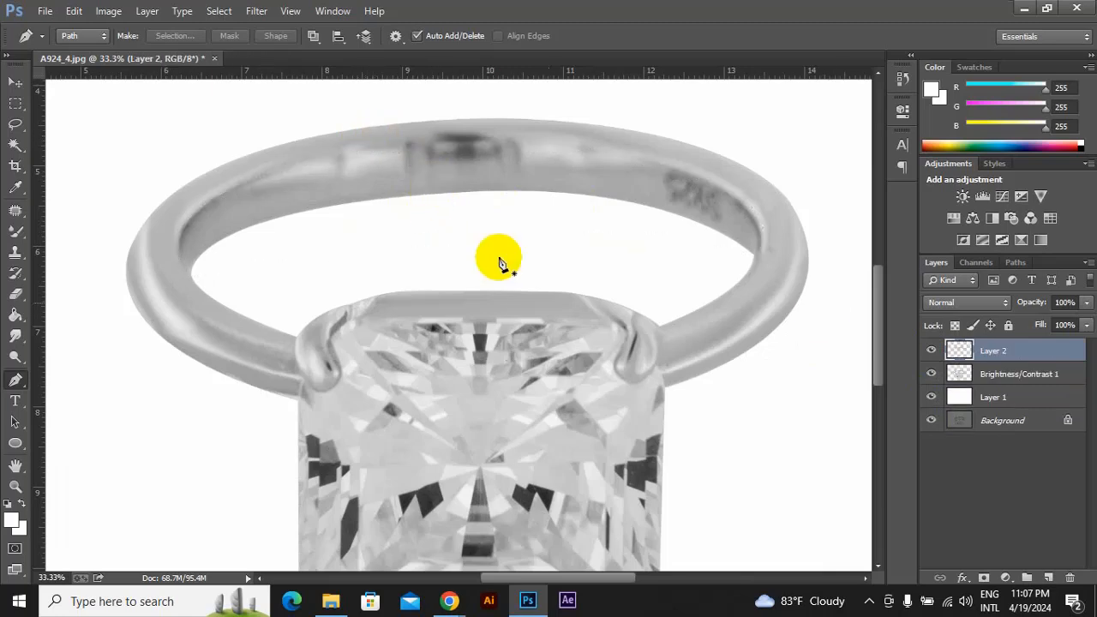
Examine the copied inner-surface layer by itself and against the original background by toggling the visibility of the other layers.
{"action": "left_click", "coordinate": [931, 371]}
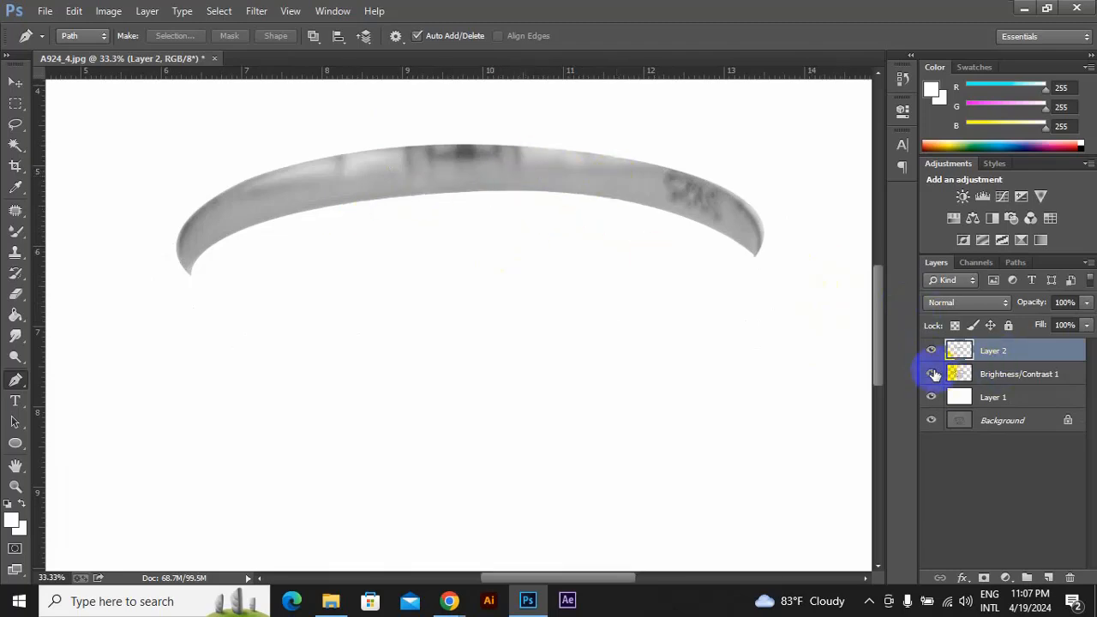
{"action": "left_click", "coordinate": [932, 373]}
{"action": "left_click", "coordinate": [984, 375]}
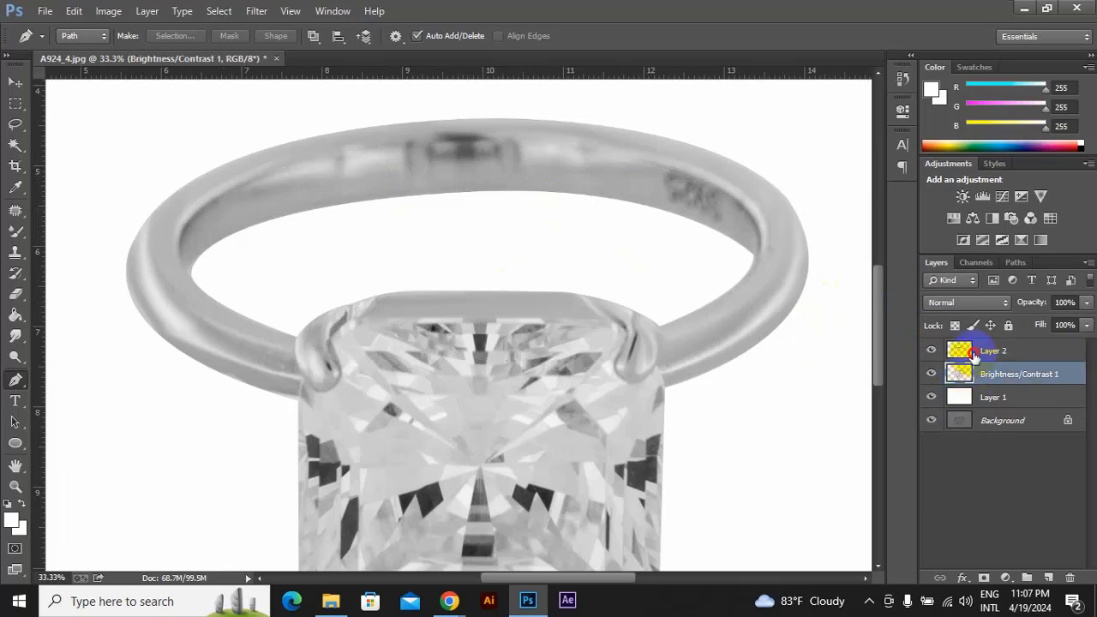
{"action": "left_click", "coordinate": [973, 355]}
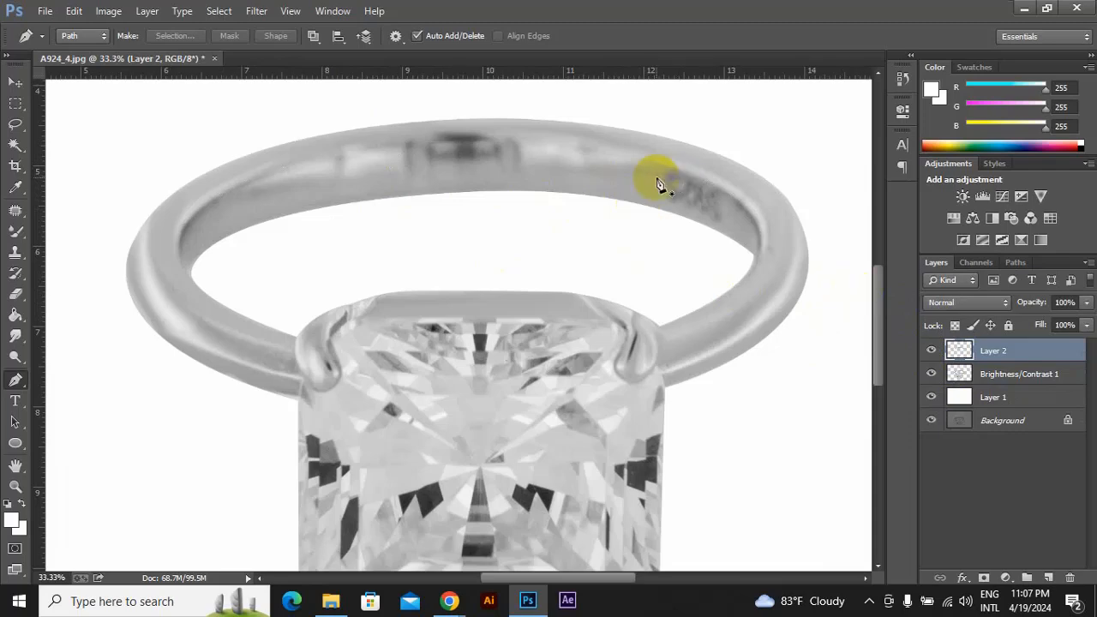
{"action": "left_click", "coordinate": [931, 350]}
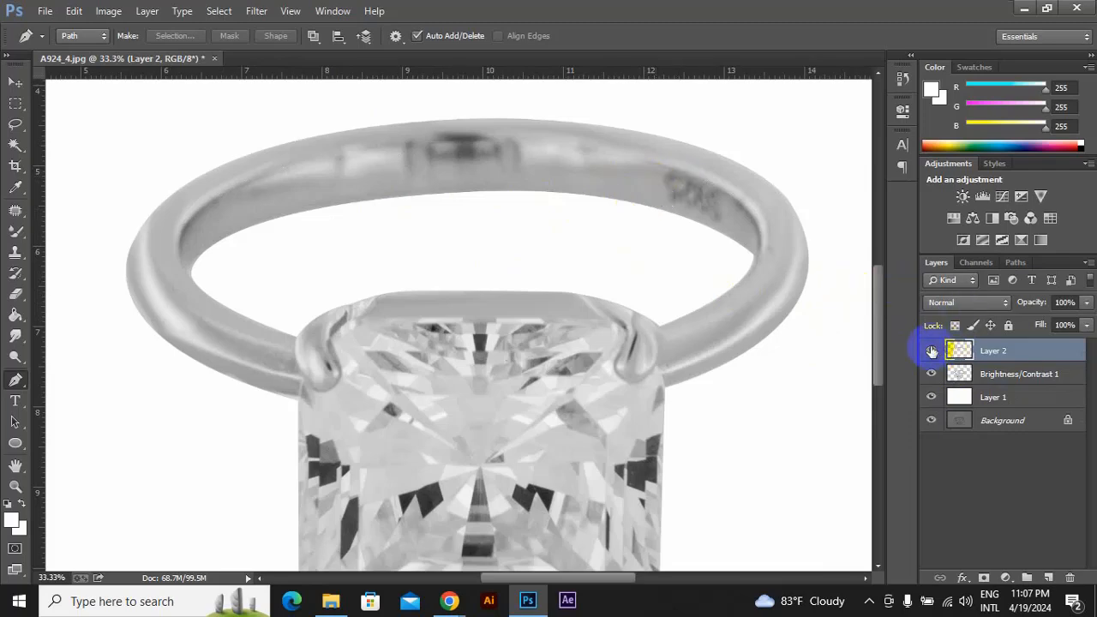
{"action": "left_click", "coordinate": [931, 396]}
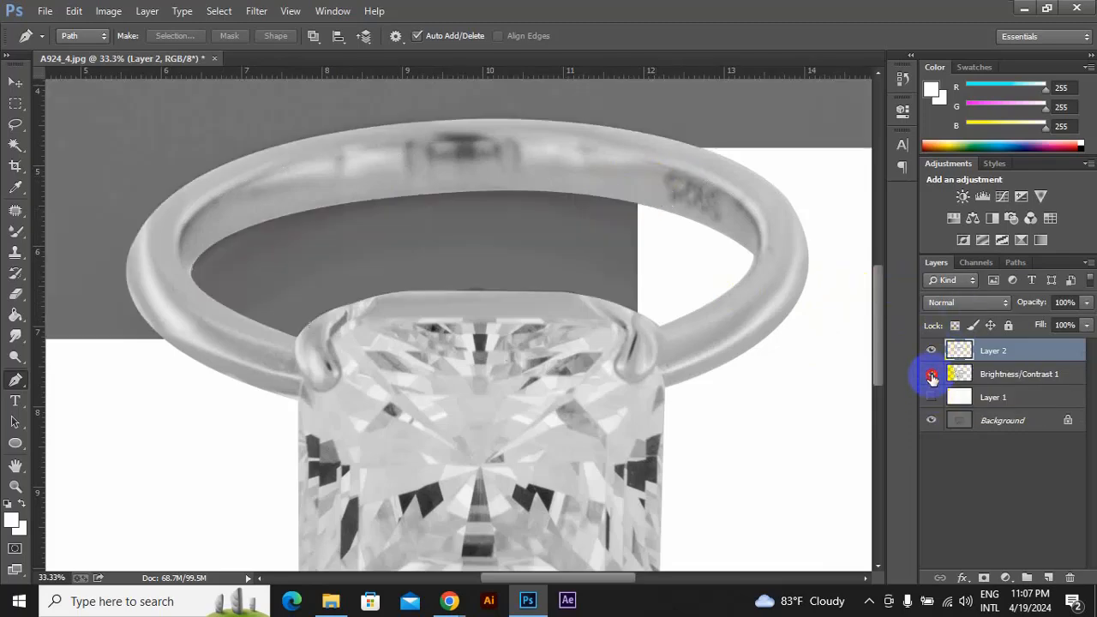
{"action": "left_click", "coordinate": [931, 375]}
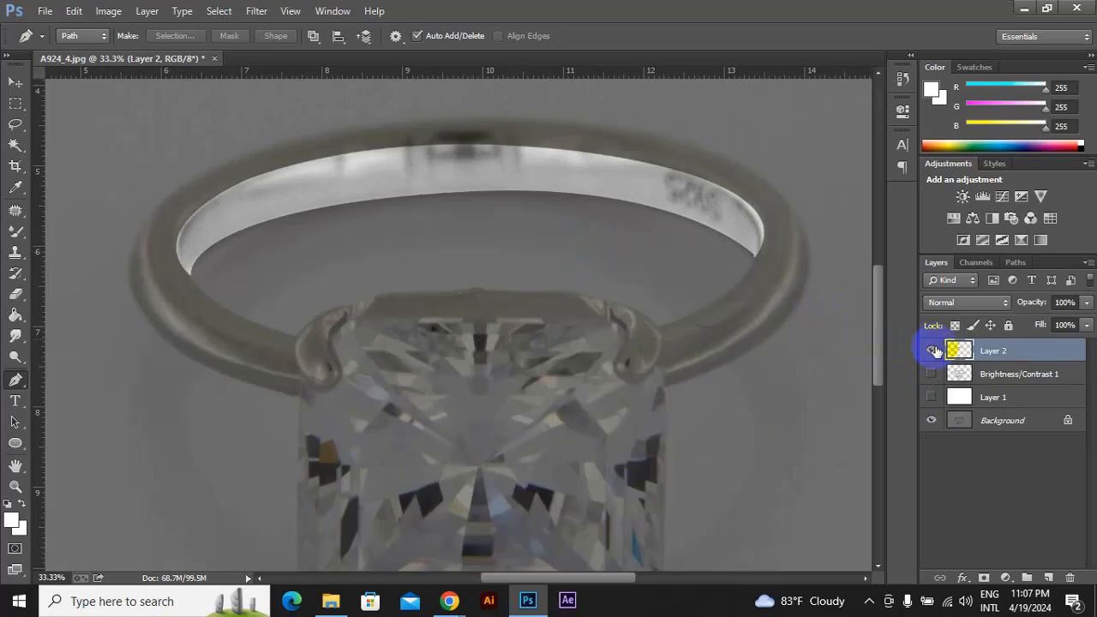
{"action": "left_click", "coordinate": [931, 350]}
{"action": "left_click", "coordinate": [932, 351]}
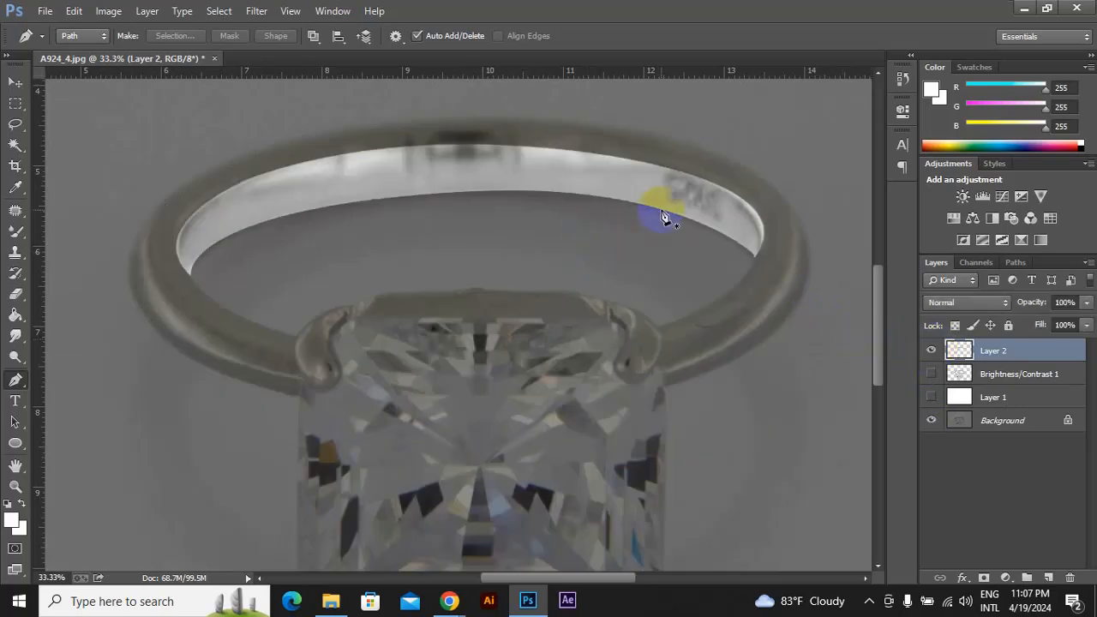
{"action": "left_click", "coordinate": [931, 374]}
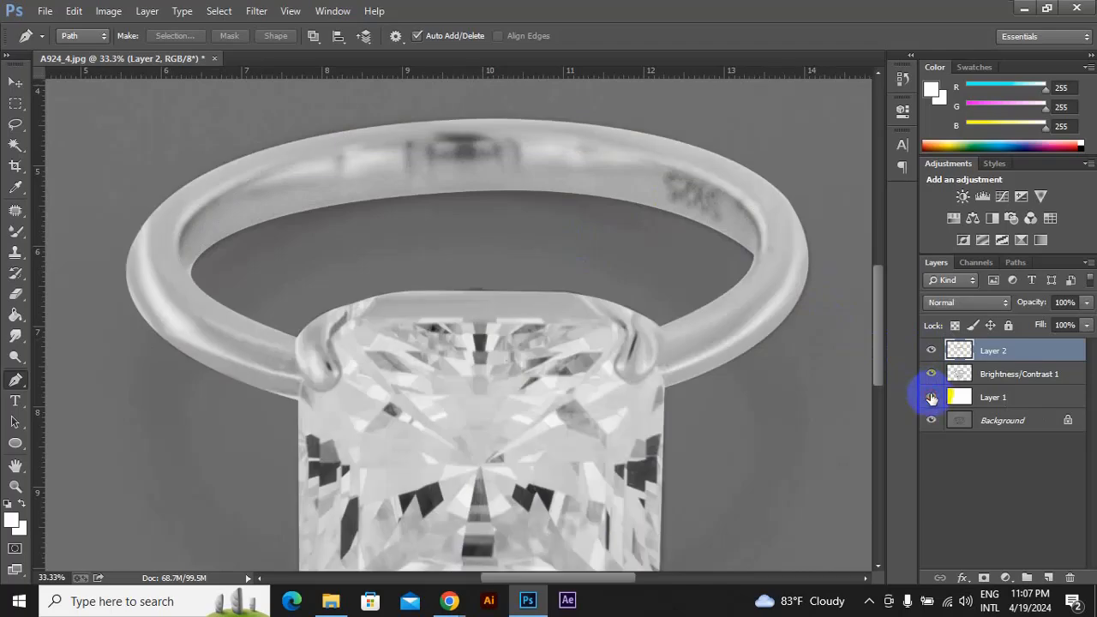
{"action": "left_click", "coordinate": [931, 396]}
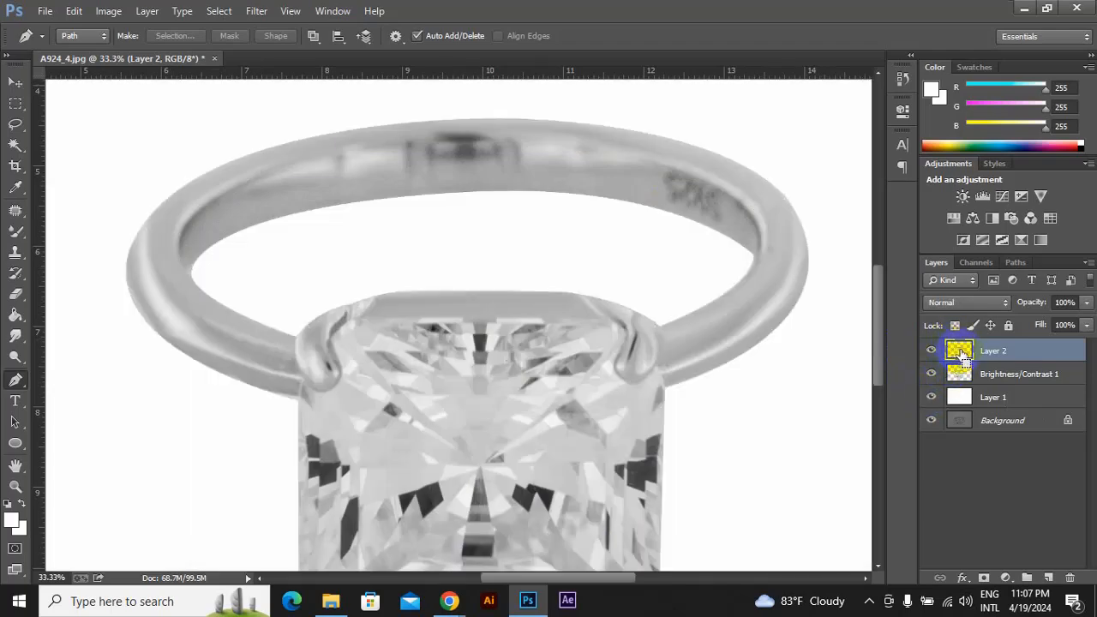
Load the outline of Layer 2 as a selection around the band's inner surface.
{"action": "left_click", "coordinate": [959, 353], "text": "ctrl"}
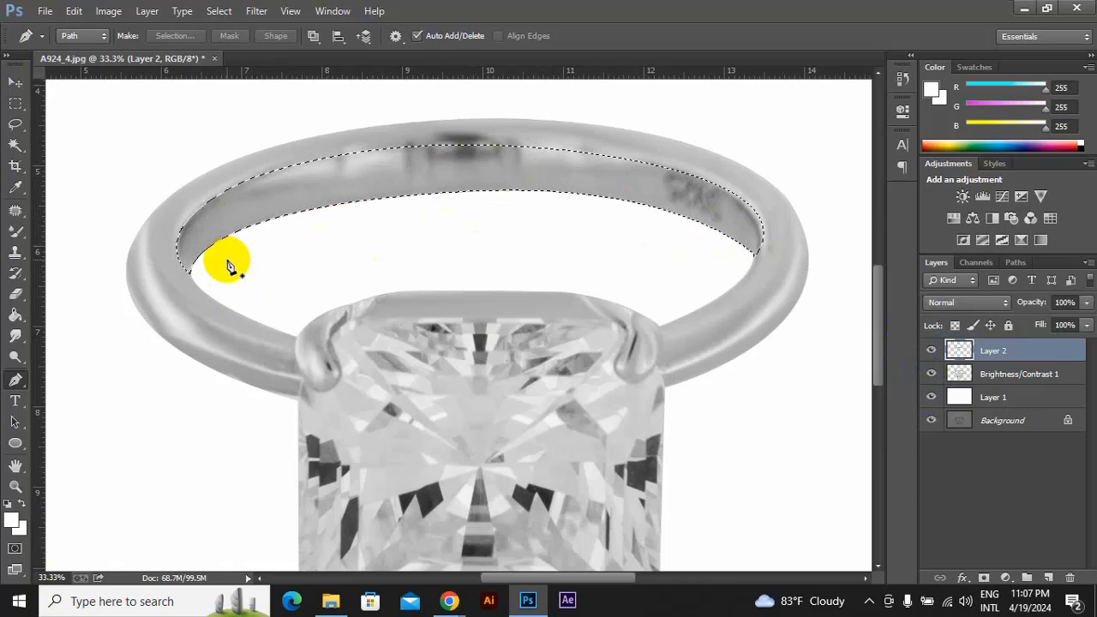
{"action": "key", "text": "ctrl+minus"}
{"action": "key", "text": "ctrl+minus"}
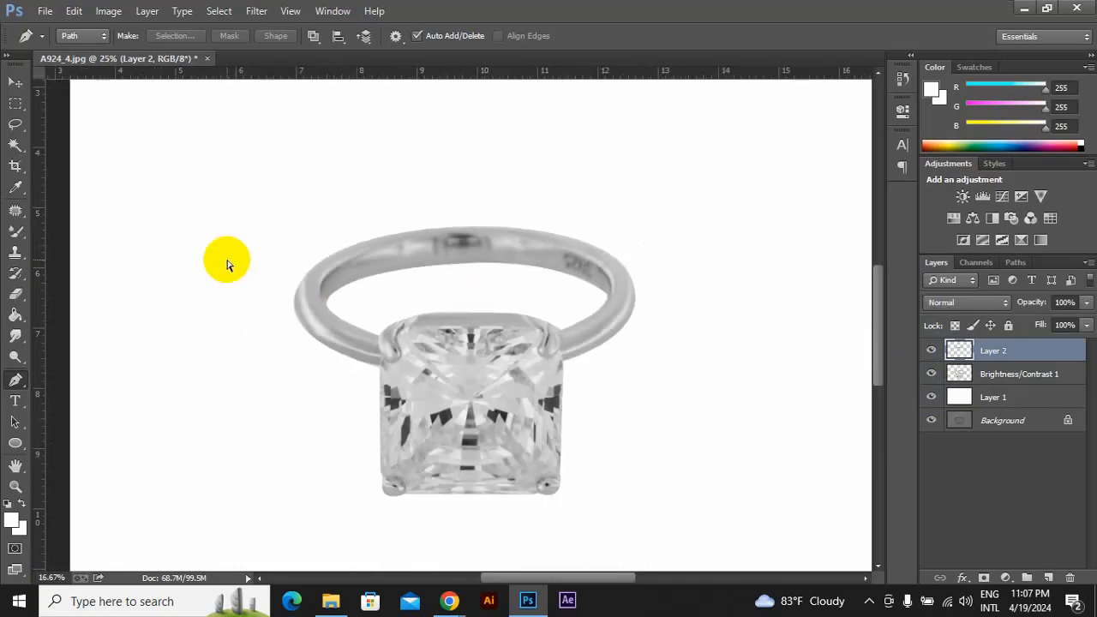
{"action": "key", "text": "ctrl+plus"}
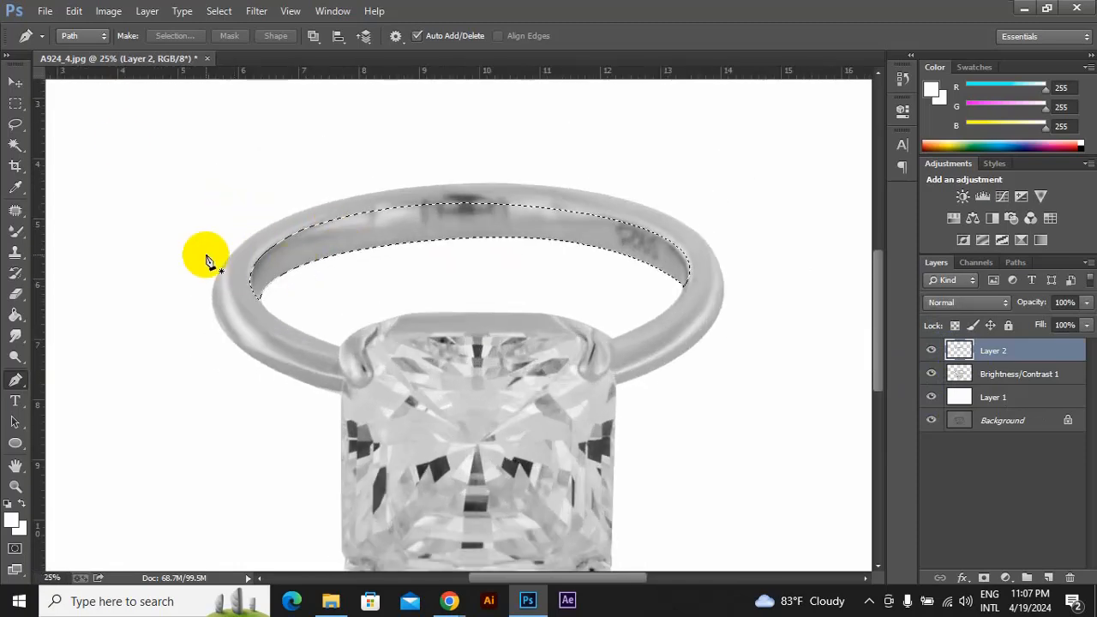
Paint the whole selected inner surface on Layer 2 with the light grey (RGB 216) sampled from the band, using a 600 px brush.
{"action": "left_click_drag", "start_coordinate": [16, 229], "coordinate": [86, 229]}
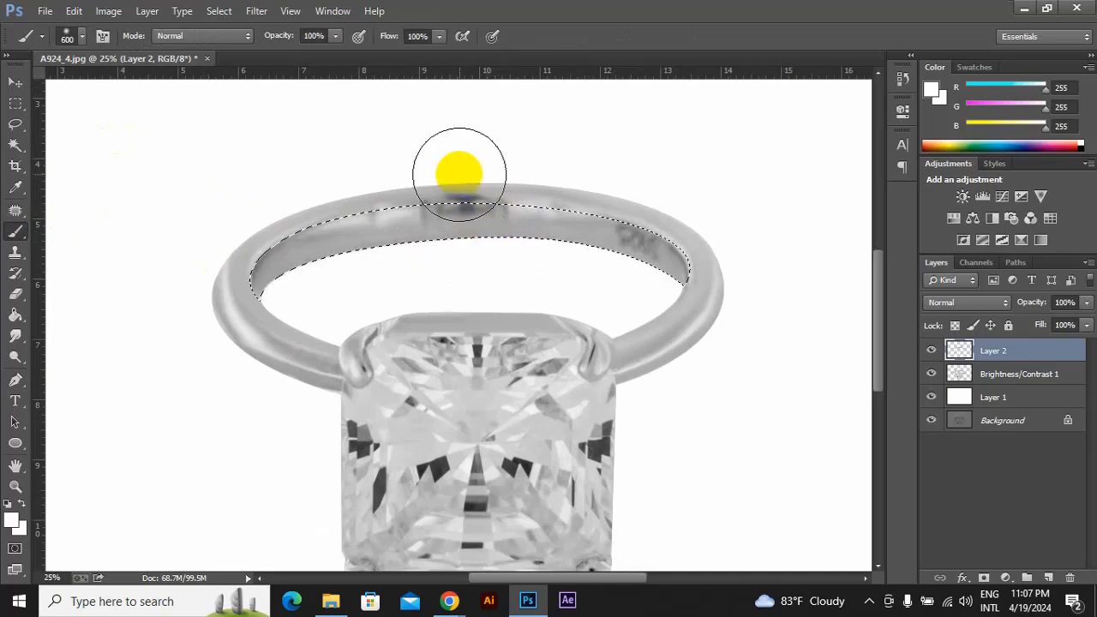
{"action": "left_click", "coordinate": [12, 519]}
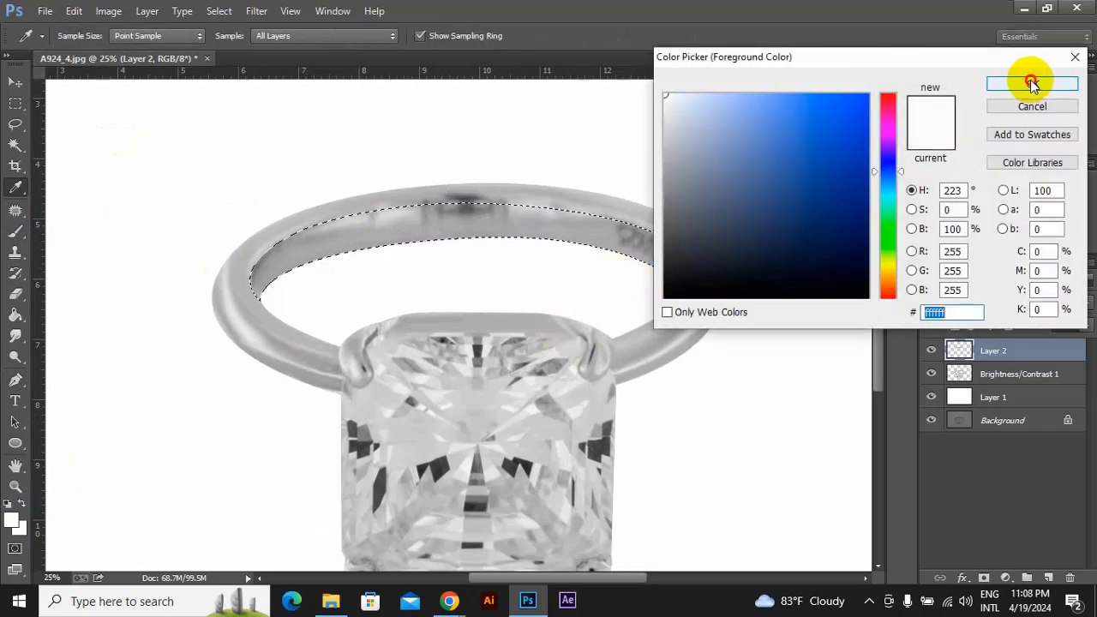
{"action": "left_click", "coordinate": [1031, 83]}
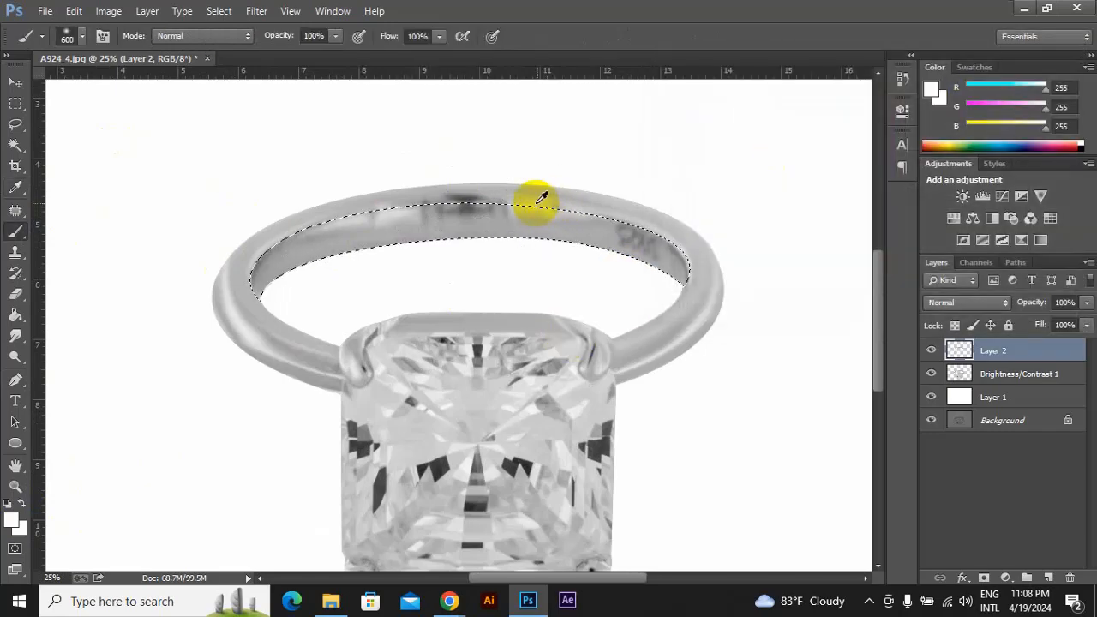
{"action": "left_click", "coordinate": [386, 214], "text": "alt"}
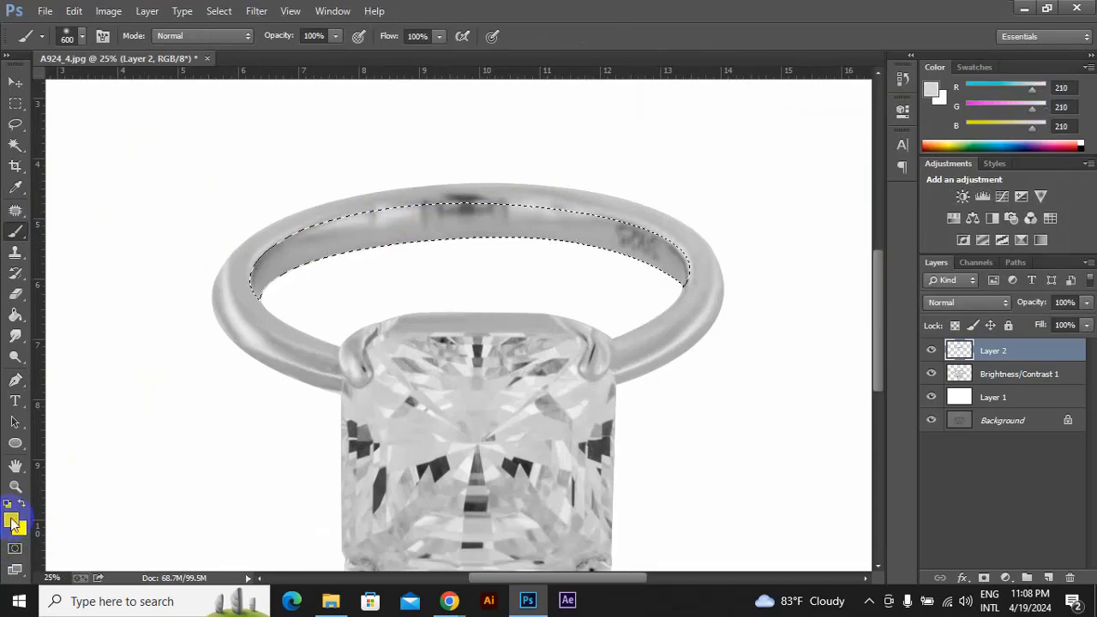
{"action": "left_click", "coordinate": [461, 196], "text": "alt"}
{"action": "left_click", "coordinate": [401, 230]}
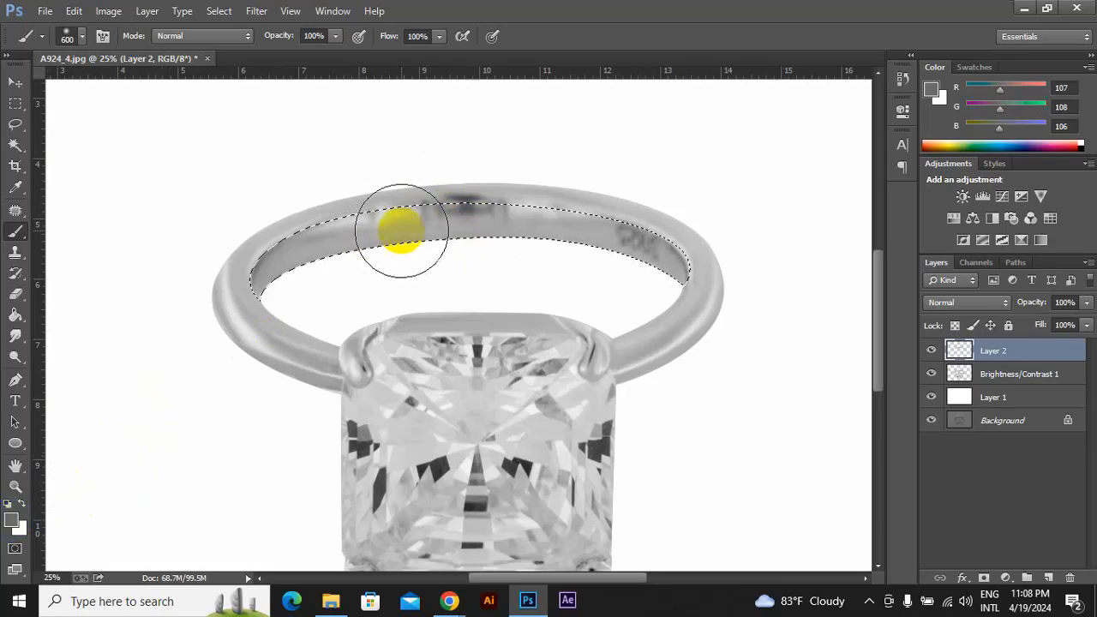
{"action": "left_click", "coordinate": [581, 220], "text": "alt"}
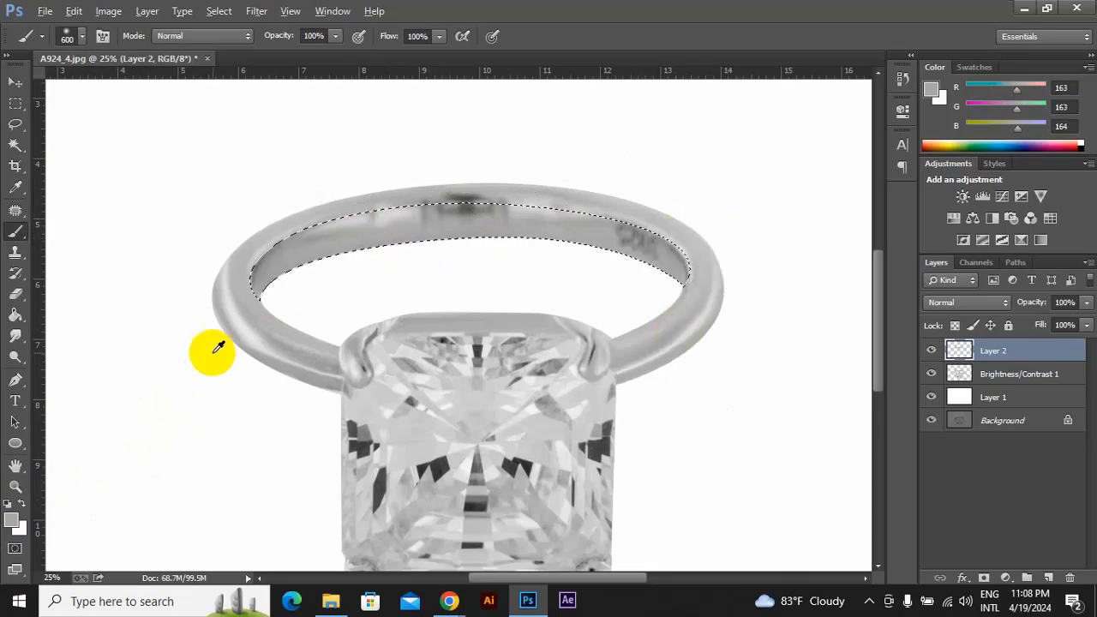
{"action": "left_click", "coordinate": [415, 216], "text": "alt"}
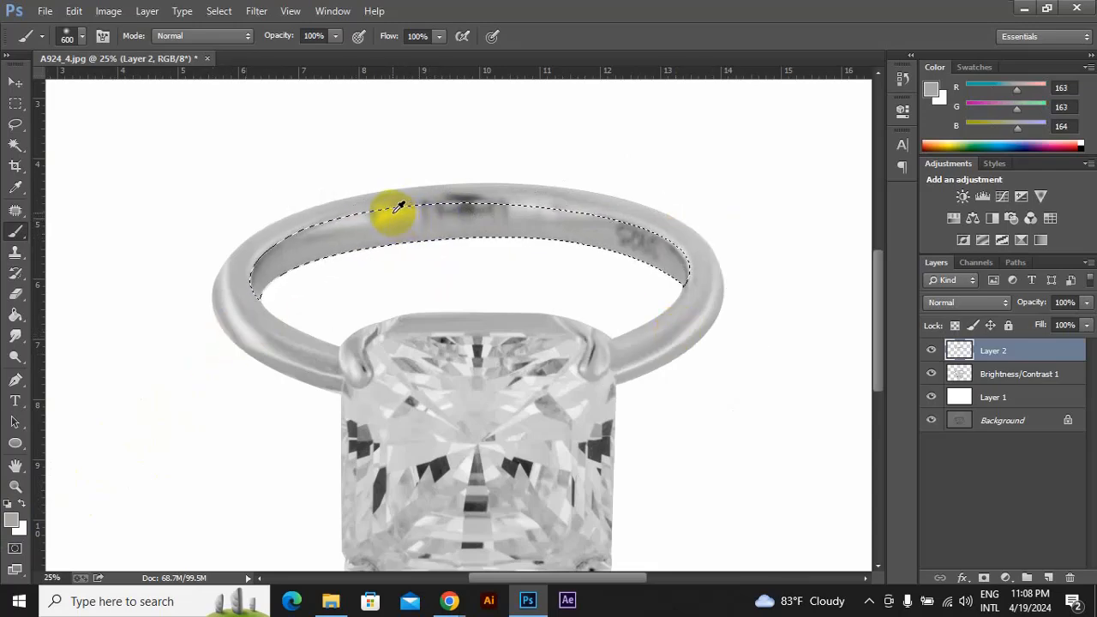
{"action": "left_click", "coordinate": [394, 208], "text": "alt"}
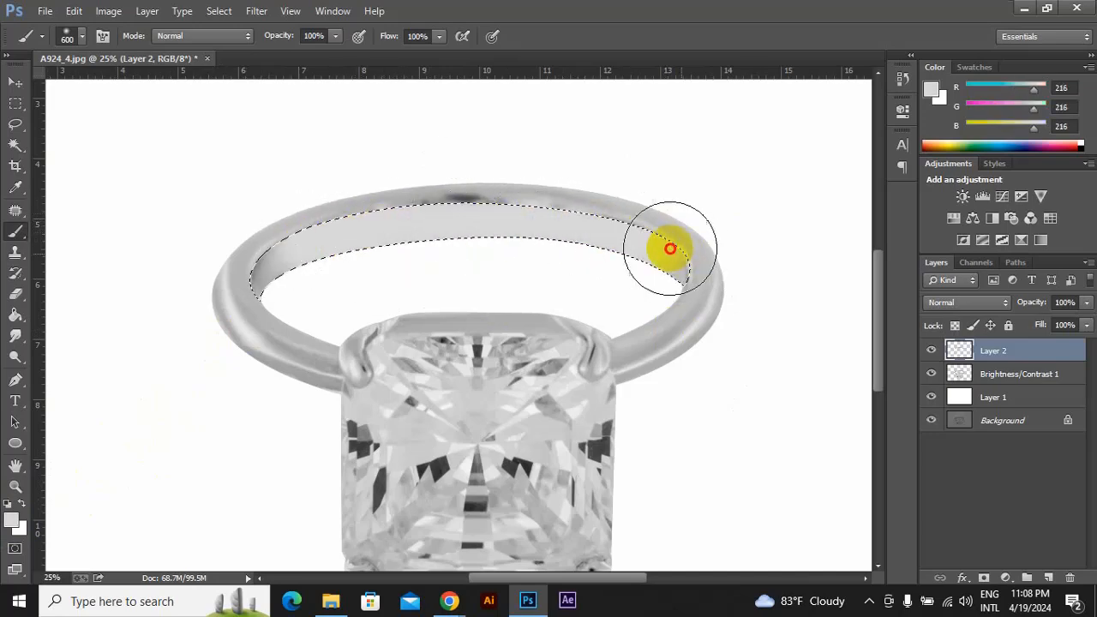
{"action": "mouse_move", "coordinate": [324, 259]}
{"action": "left_mouse_down"}
{"action": "mouse_move", "coordinate": [180, 348]}
{"action": "mouse_move", "coordinate": [530, 245]}
{"action": "left_mouse_up"}
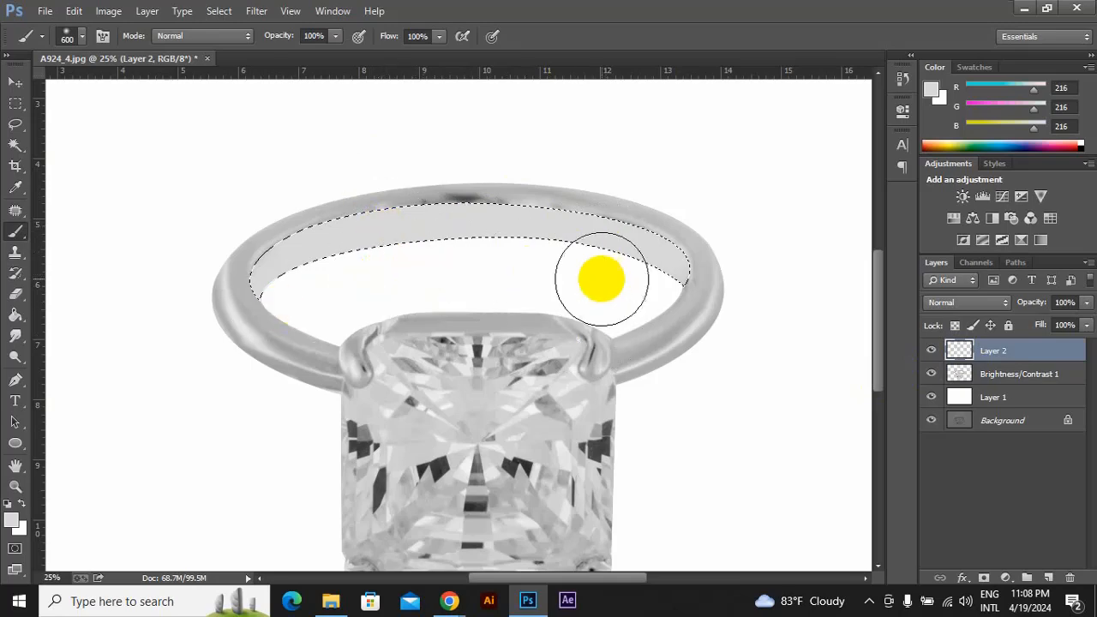
Shade both ends of the inner surface with dark grey (RGB 80, 82, 81) sampled from the band's dark spot, using a 900 px brush.
{"action": "left_click", "coordinate": [461, 190], "text": "alt"}
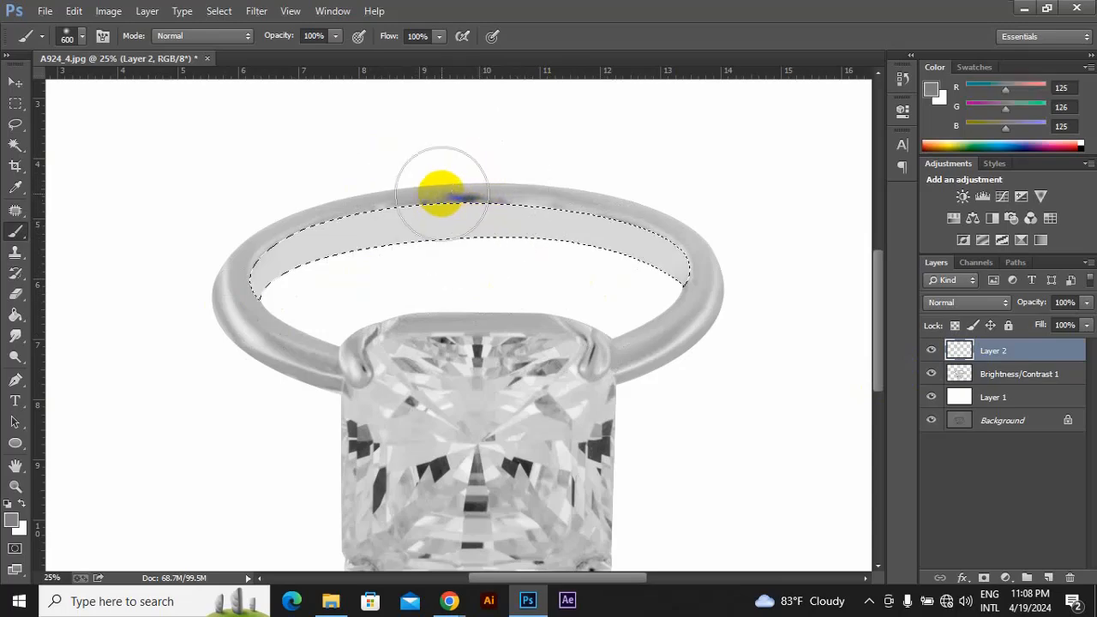
{"action": "left_click", "coordinate": [464, 192], "text": "alt"}
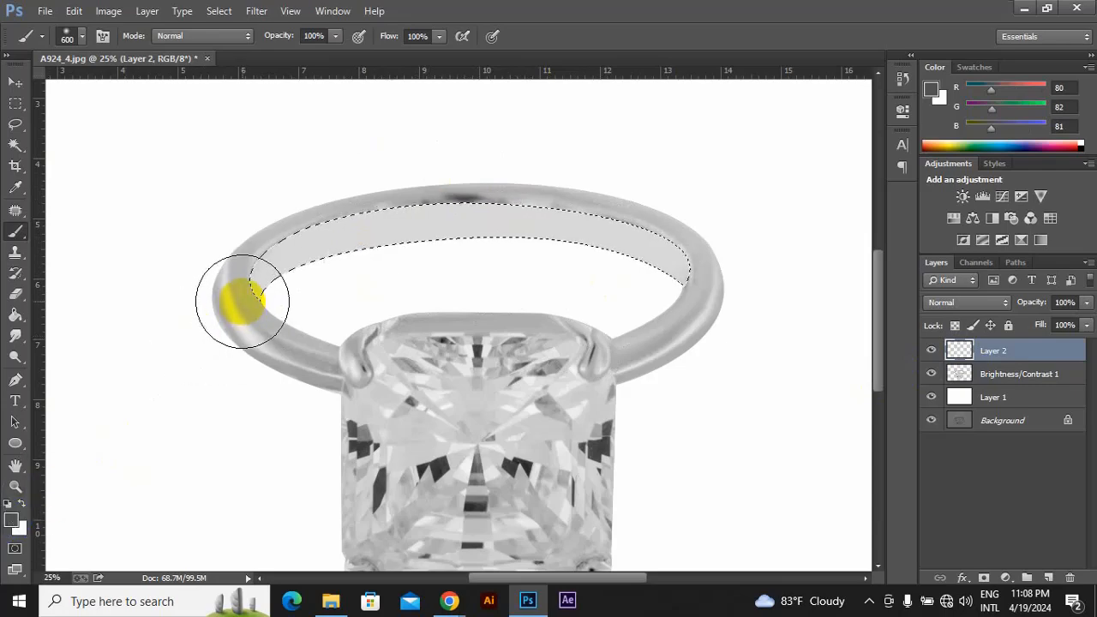
{"action": "key", "text": "bracketright"}
{"action": "key", "text": "bracketright"}
{"action": "key", "text": "bracketright"}
{"action": "mouse_move", "coordinate": [239, 292]}
{"action": "left_mouse_down"}
{"action": "mouse_move", "coordinate": [229, 319]}
{"action": "mouse_move", "coordinate": [247, 364]}
{"action": "mouse_move", "coordinate": [252, 332]}
{"action": "mouse_move", "coordinate": [279, 362]}
{"action": "mouse_move", "coordinate": [288, 334]}
{"action": "mouse_move", "coordinate": [276, 334]}
{"action": "mouse_move", "coordinate": [748, 305]}
{"action": "mouse_move", "coordinate": [679, 275]}
{"action": "mouse_move", "coordinate": [706, 276]}
{"action": "mouse_move", "coordinate": [411, 274]}
{"action": "mouse_move", "coordinate": [204, 302]}
{"action": "mouse_move", "coordinate": [372, 264]}
{"action": "mouse_move", "coordinate": [493, 130]}
{"action": "left_mouse_up"}
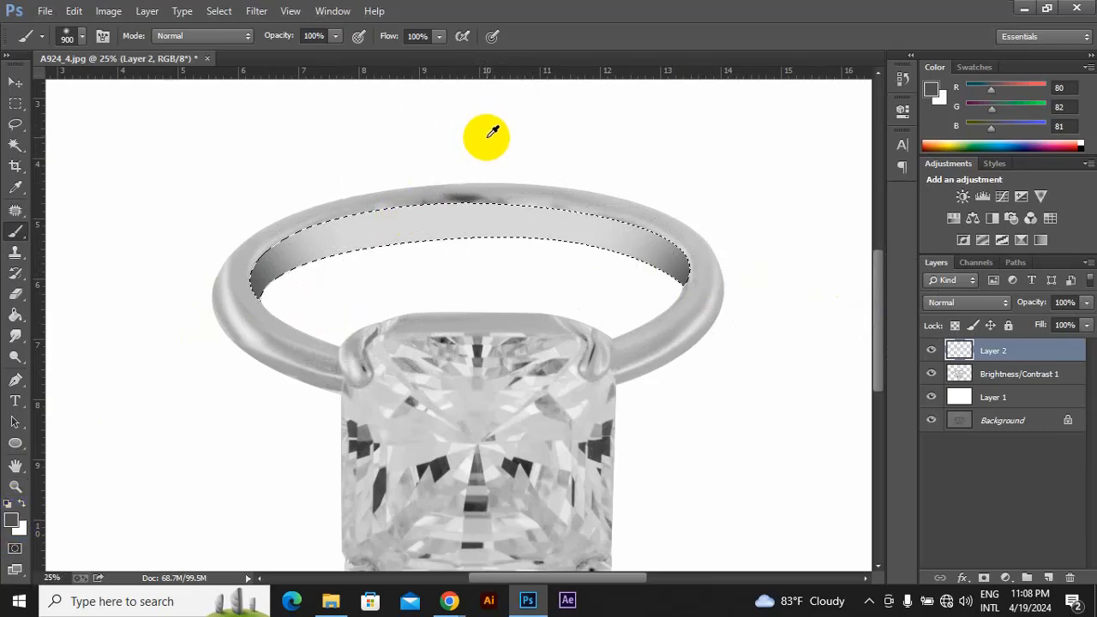
Brush a white highlight, sampled from the backdrop, into the middle of the inner surface, deselect, and check the whole ring.
{"action": "left_click", "coordinate": [490, 133], "text": "alt"}
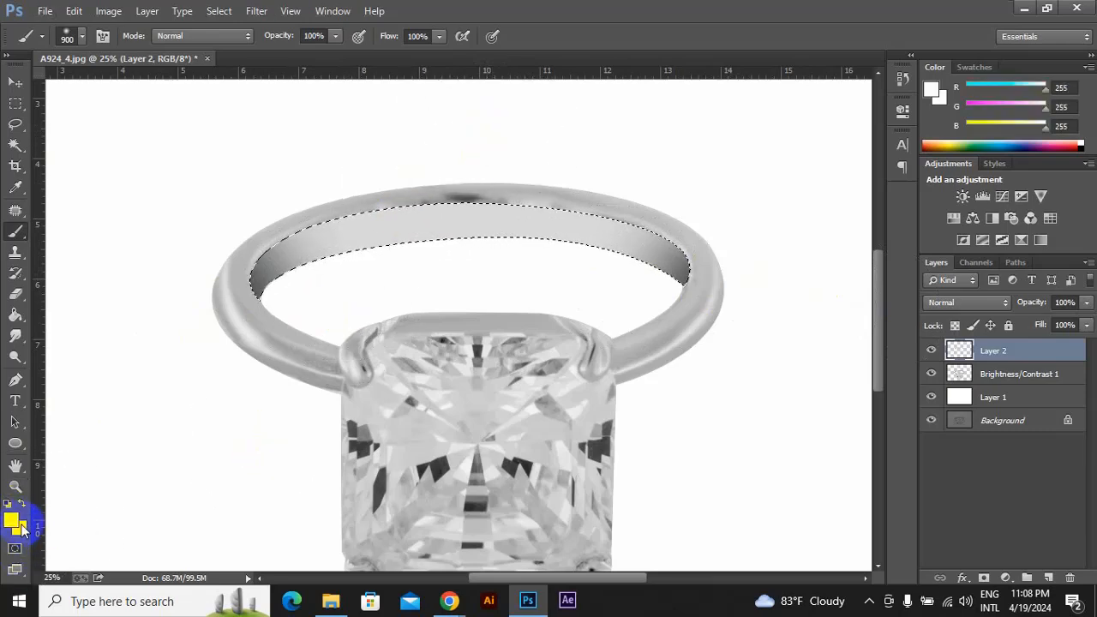
{"action": "left_click", "coordinate": [448, 179]}
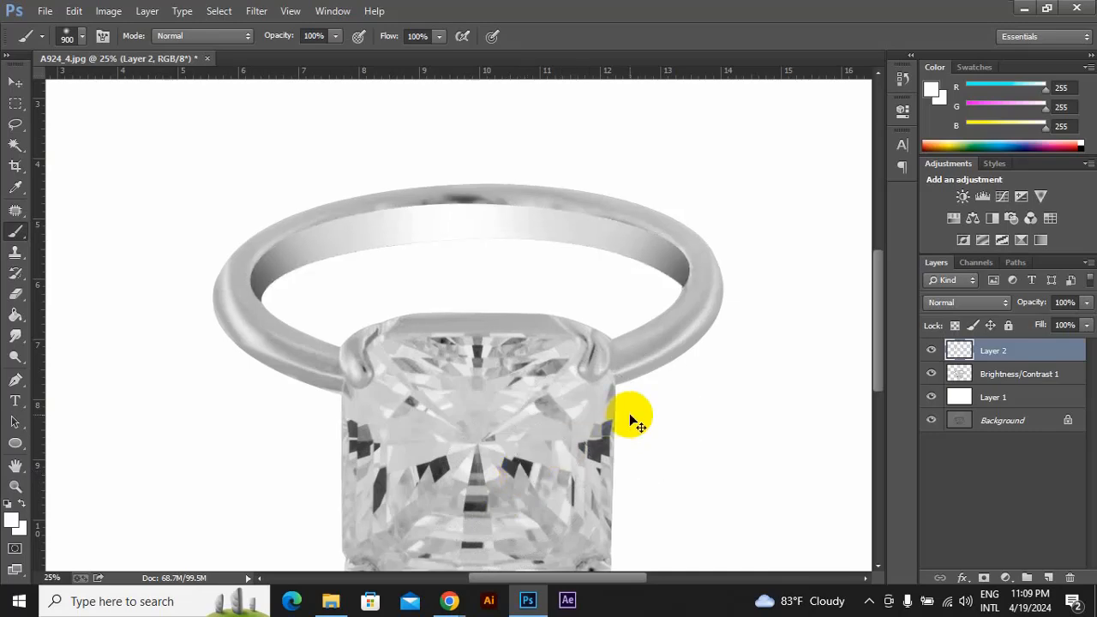
{"action": "key", "text": "ctrl+minus"}
{"action": "key", "text": "ctrl+minus"}
{"action": "key", "text": "ctrl+plus"}
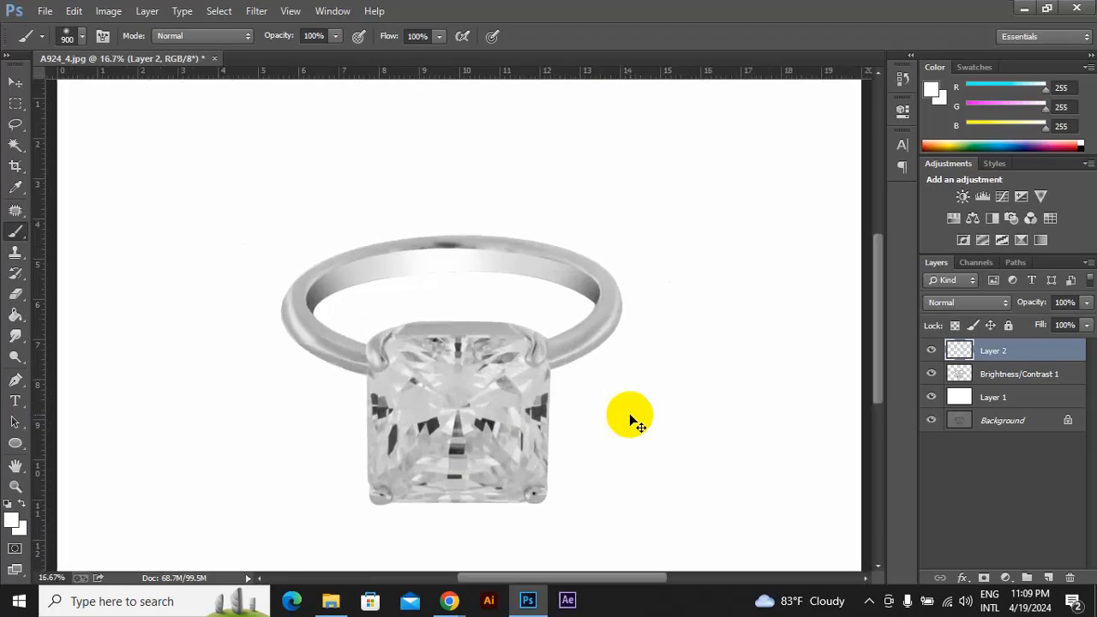
{"action": "key", "text": "ctrl+plus"}
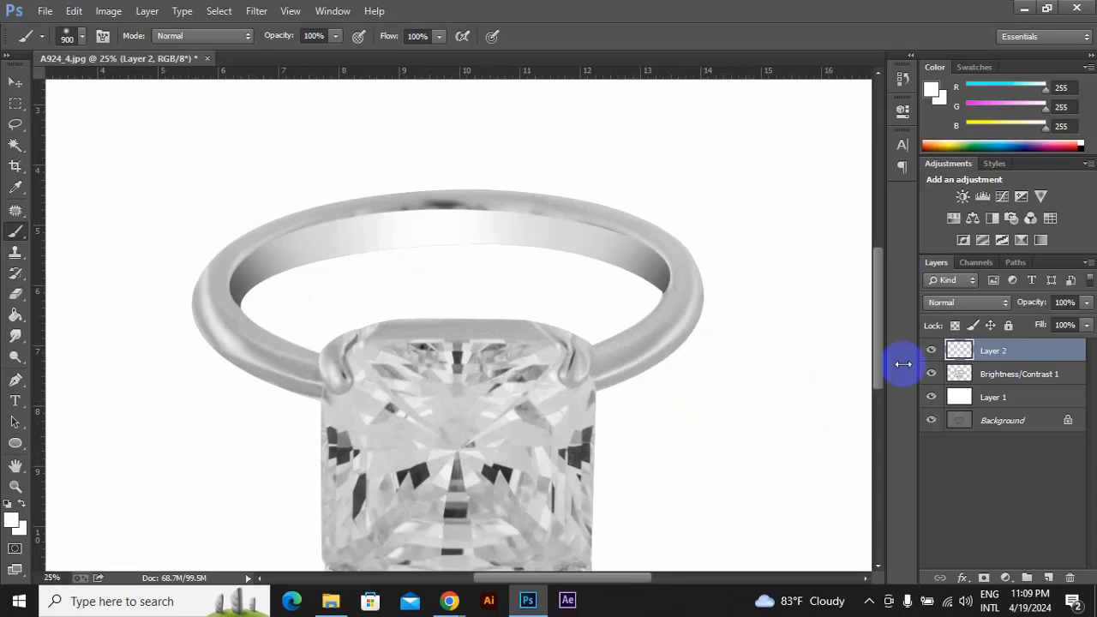
Load the outline of the painted Layer 2 as a selection and delete that layer.
{"action": "left_click", "coordinate": [959, 351]}
{"action": "left_click", "coordinate": [959, 351], "text": "ctrl"}
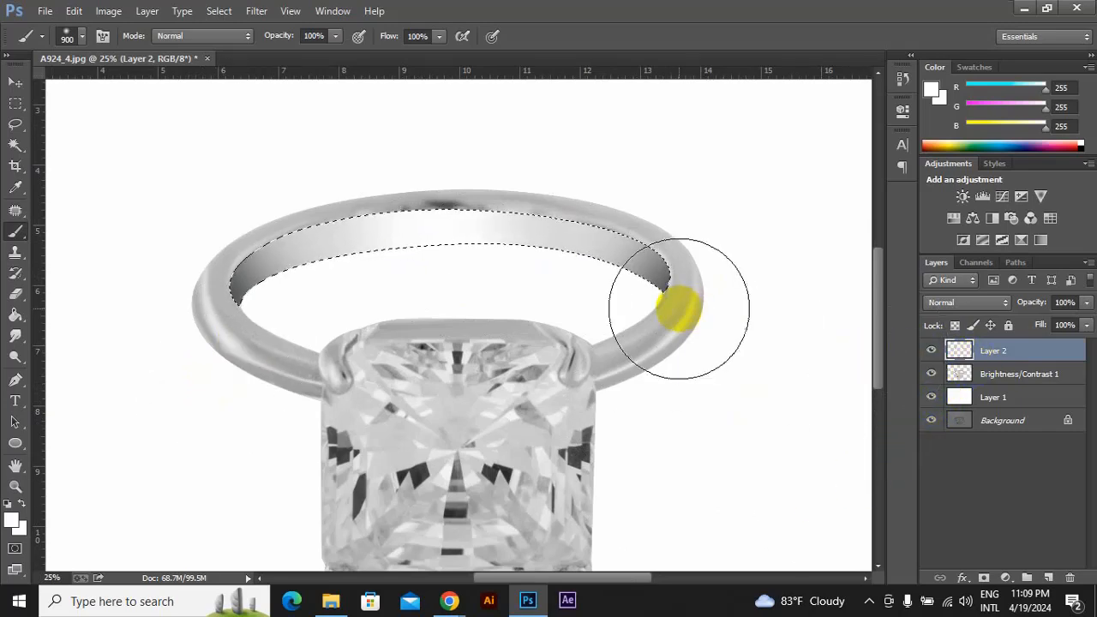
{"action": "left_click", "coordinate": [930, 351]}
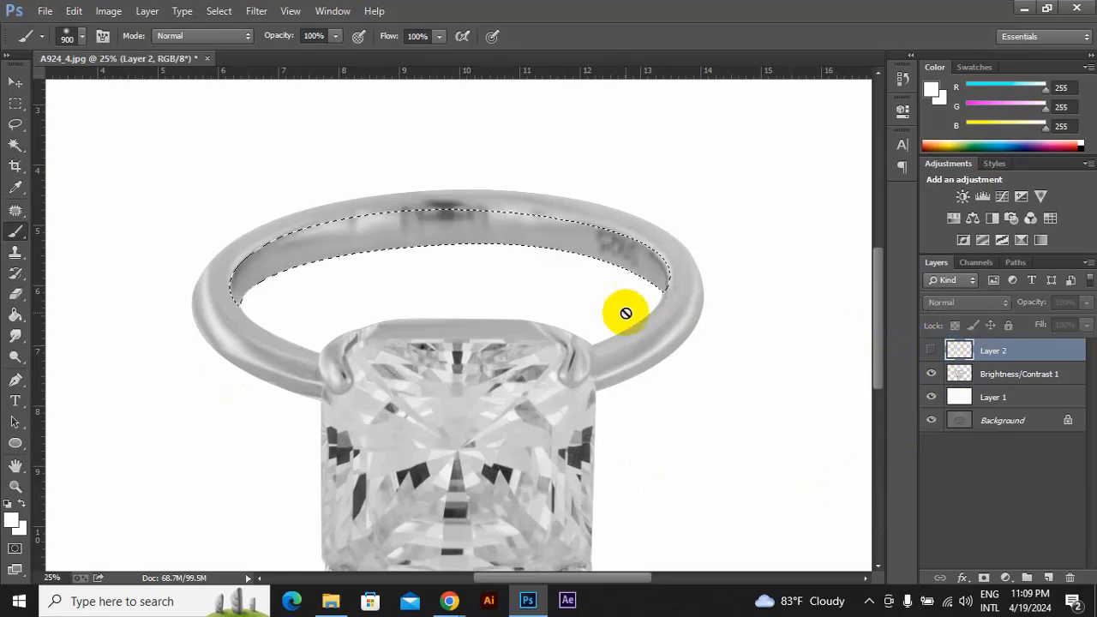
{"action": "left_click_drag", "start_coordinate": [1019, 352], "coordinate": [1069, 573]}
{"action": "left_click", "coordinate": [766, 347]}
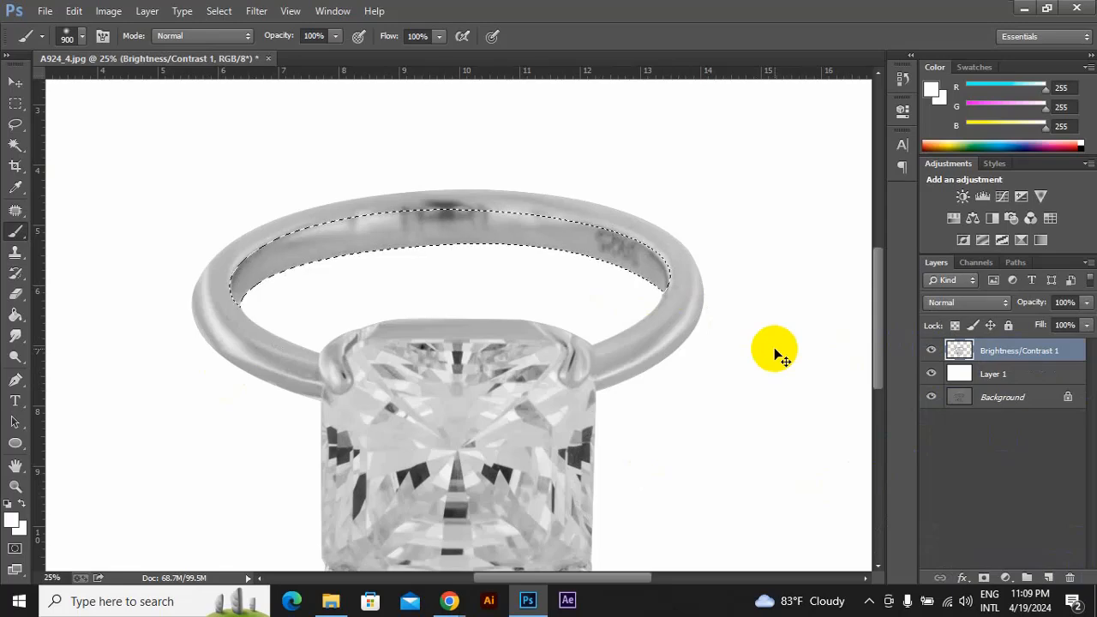
Copy the selected inner surface from Brightness/Contrast 1 to a new layer, check it by itself, and reload its outline as a selection.
{"action": "key", "text": "ctrl+j"}
{"action": "left_click", "coordinate": [932, 373]}
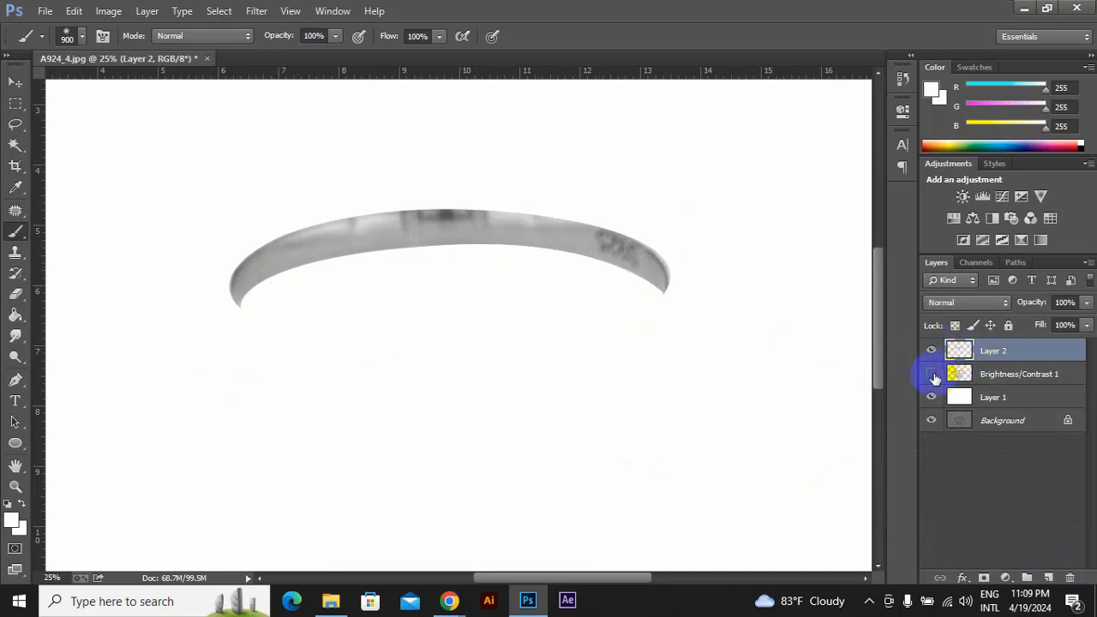
{"action": "left_click", "coordinate": [933, 375]}
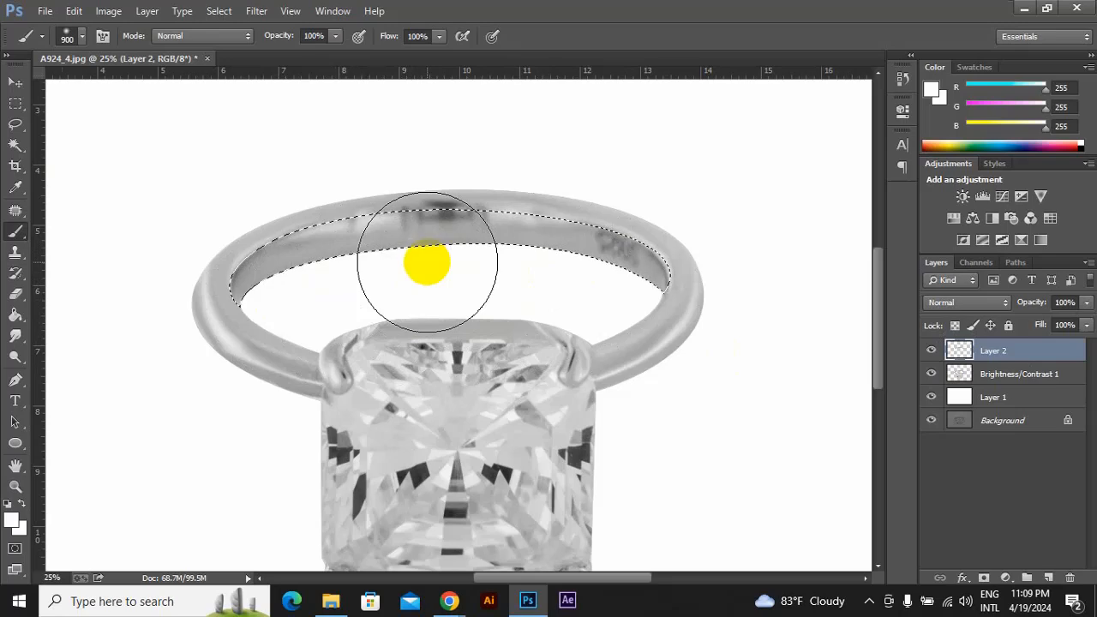
Set up the Brush tool with the soft round preset at 900 px and 0% hardness.
{"action": "right_click", "coordinate": [16, 232]}
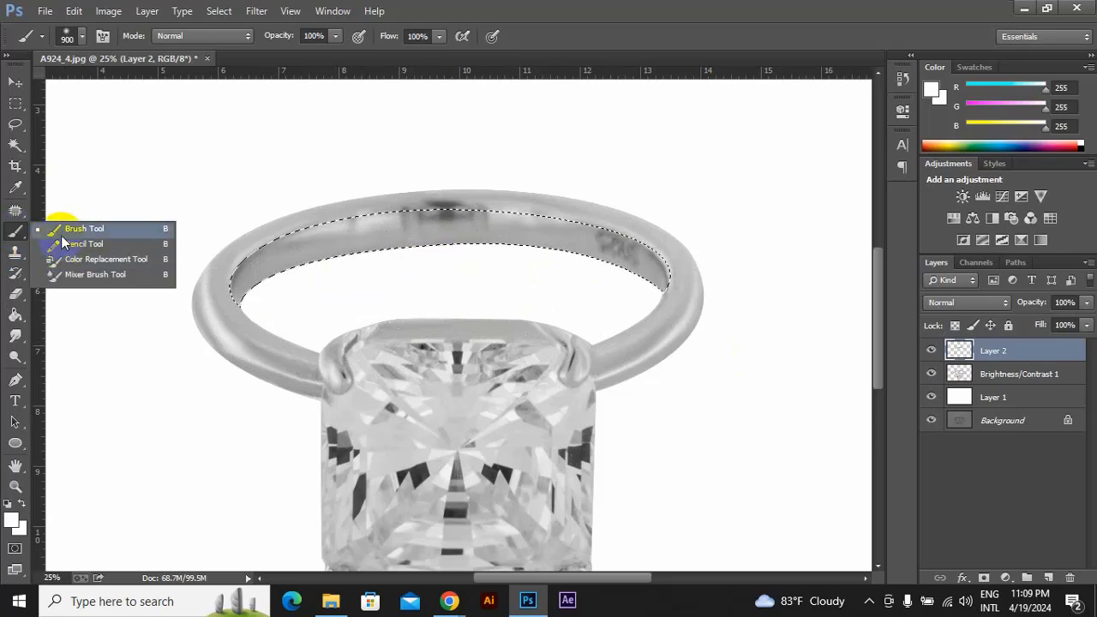
{"action": "left_click", "coordinate": [99, 230]}
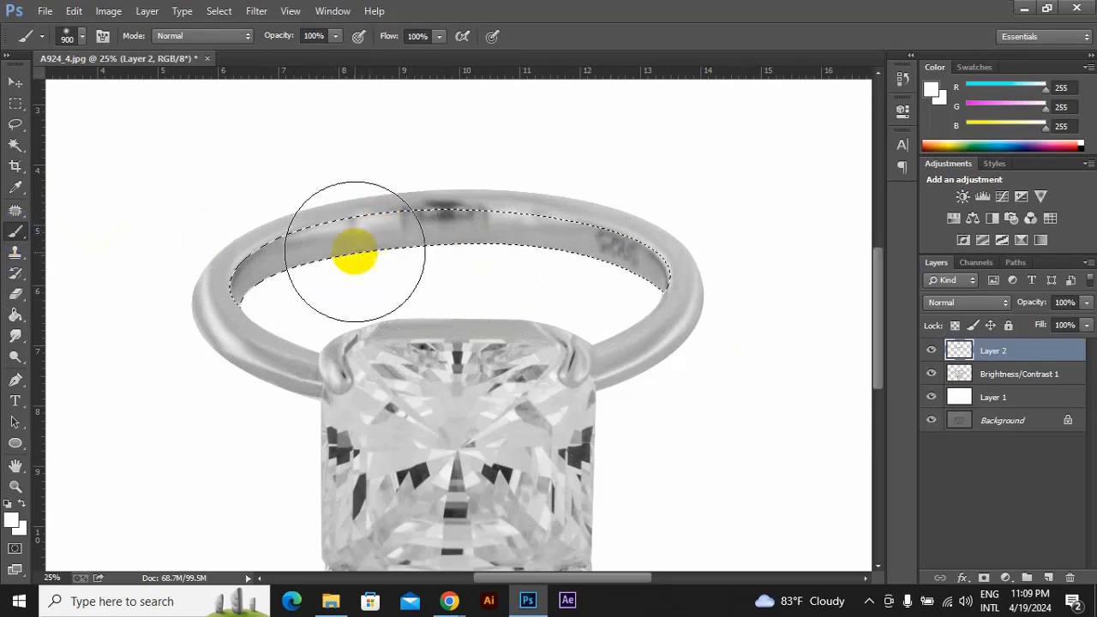
{"action": "left_click", "coordinate": [314, 50]}
{"action": "right_click", "coordinate": [456, 240]}
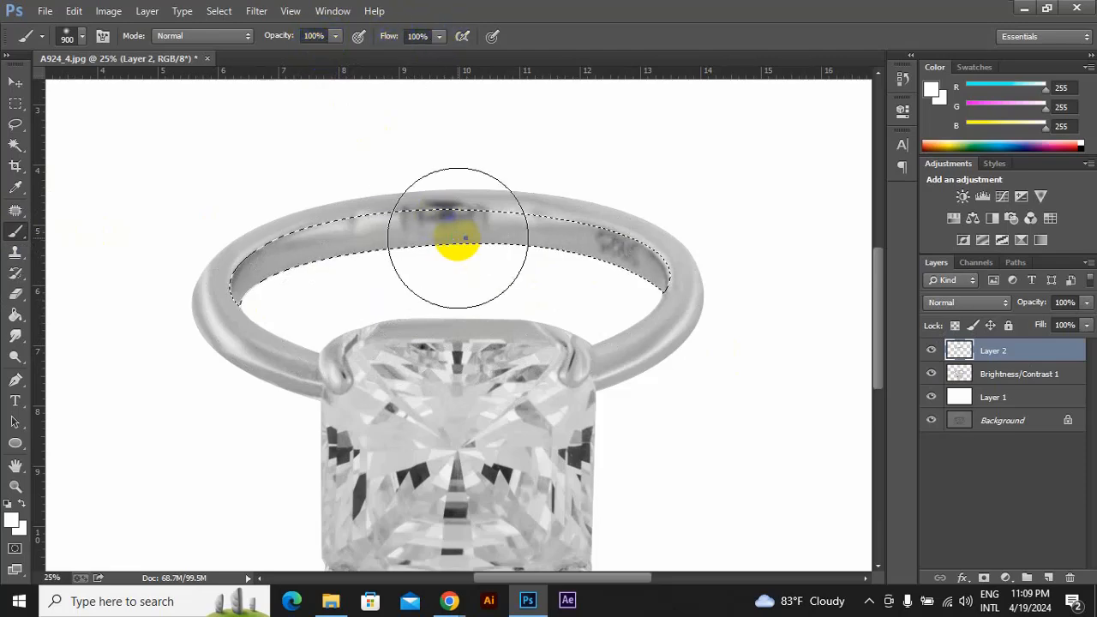
{"action": "left_click", "coordinate": [488, 351]}
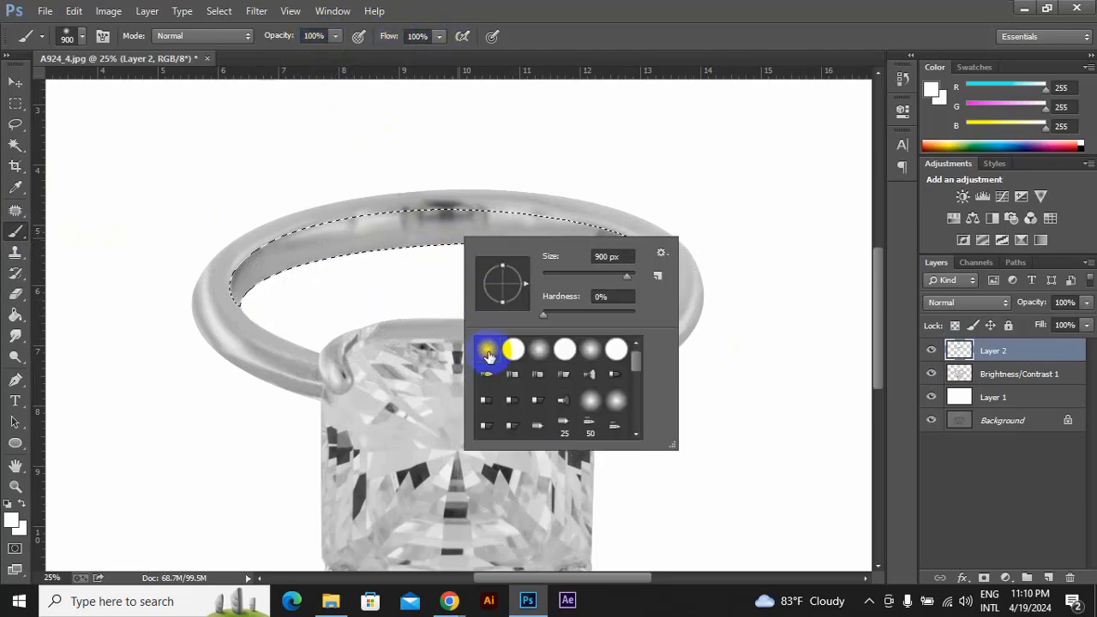
{"action": "left_click", "coordinate": [517, 351]}
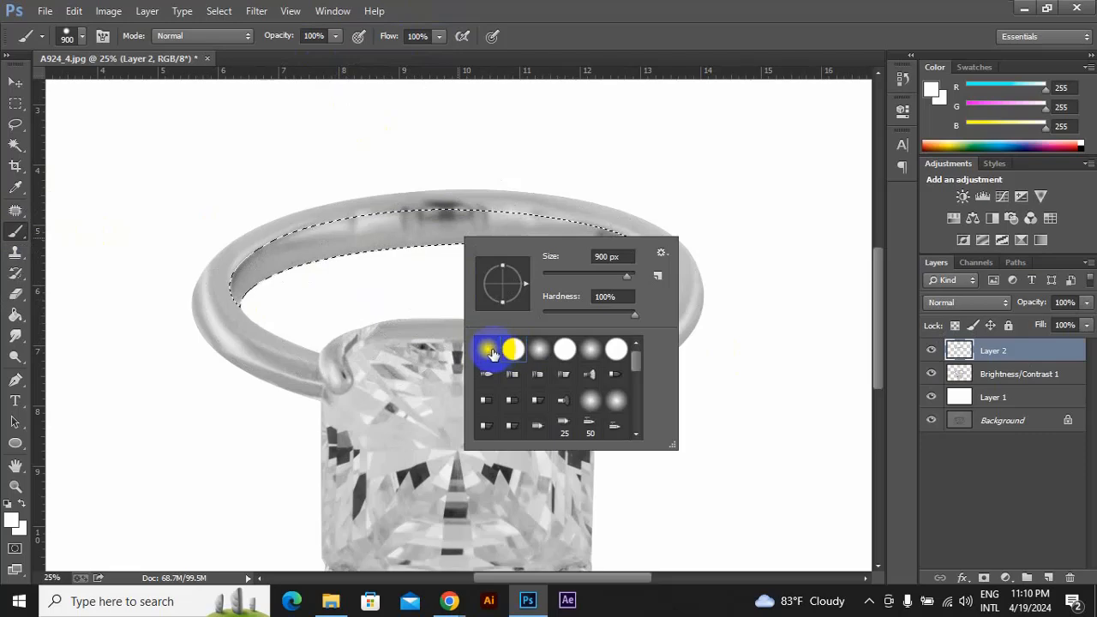
{"action": "left_click", "coordinate": [403, 215]}
{"action": "right_click", "coordinate": [409, 211]}
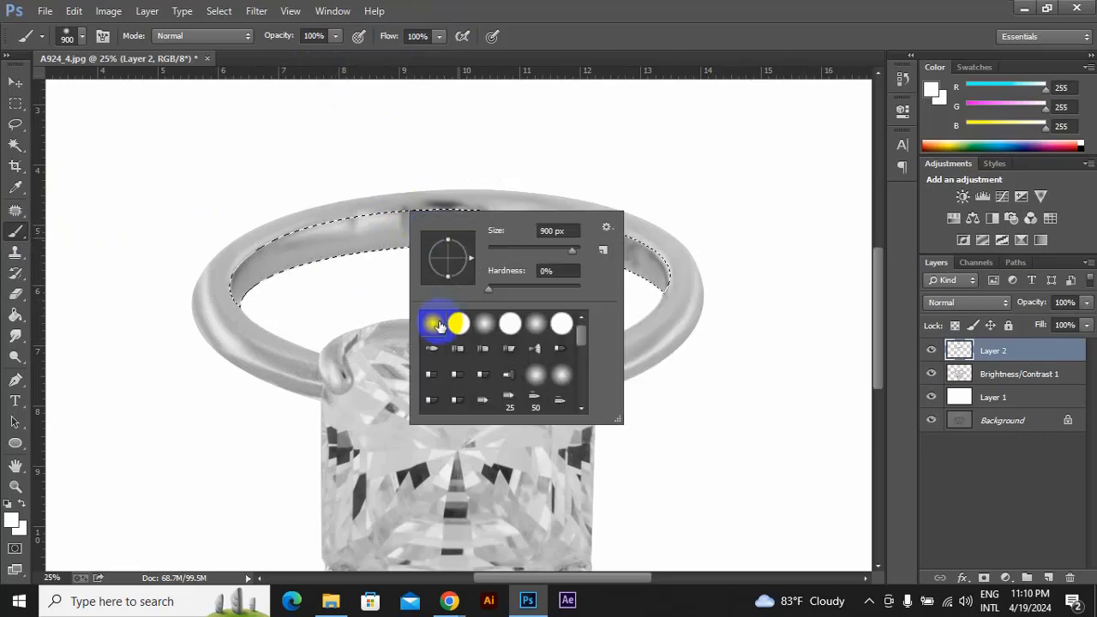
{"action": "left_click", "coordinate": [321, 181]}
{"action": "right_click", "coordinate": [322, 184]}
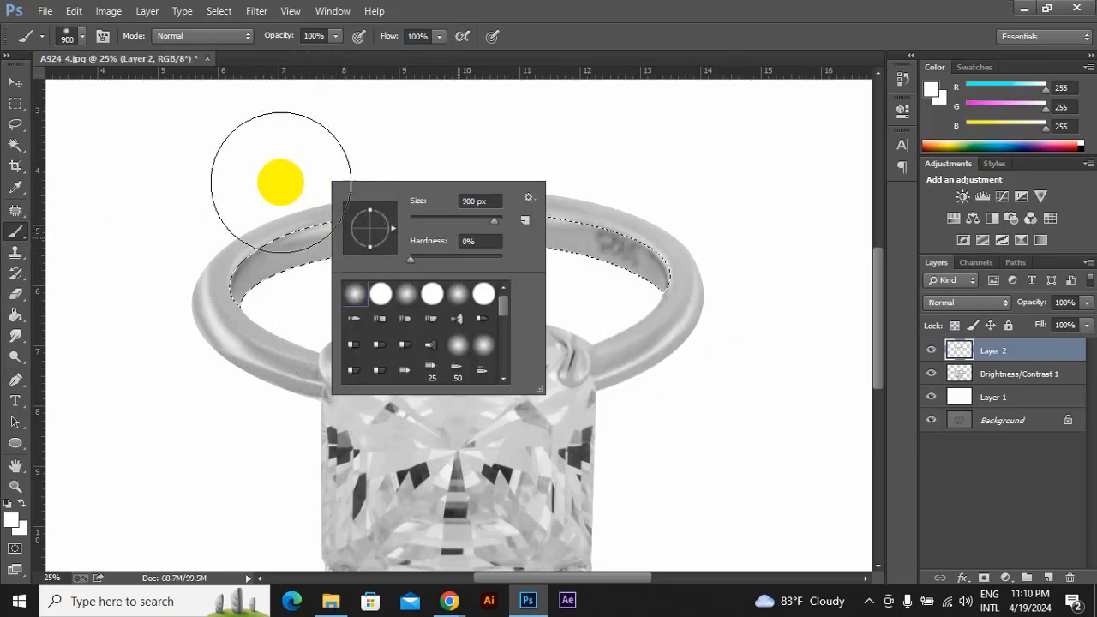
{"action": "left_click", "coordinate": [609, 26]}
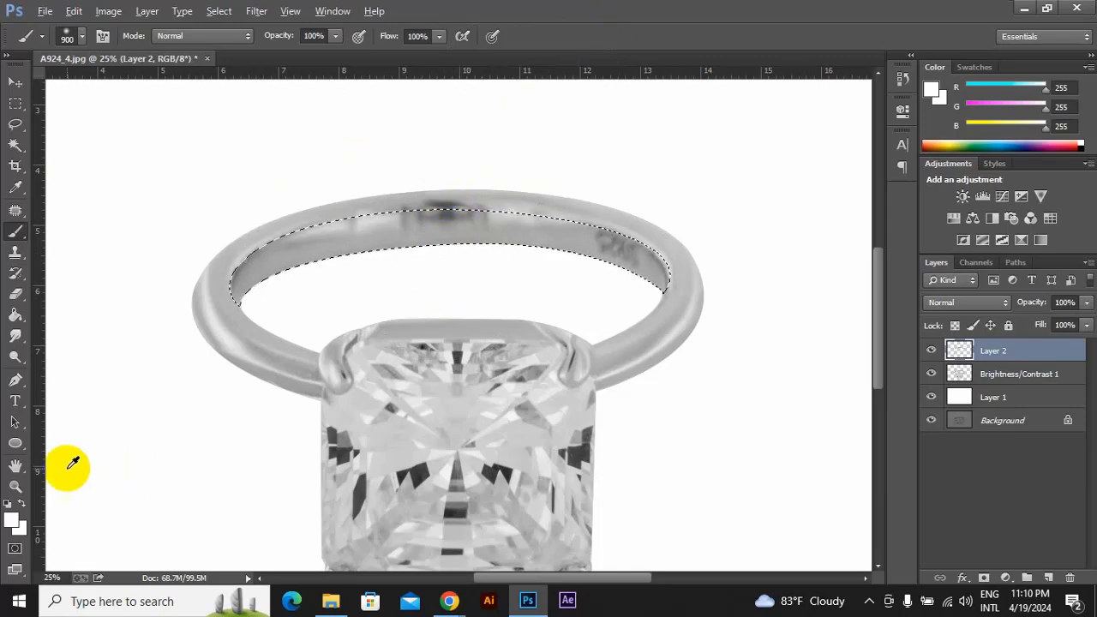
Sample greys from the band and set the foreground colour to the dark grey (RGB 45) of a dark diamond facet.
{"action": "left_click", "coordinate": [452, 185], "text": "alt"}
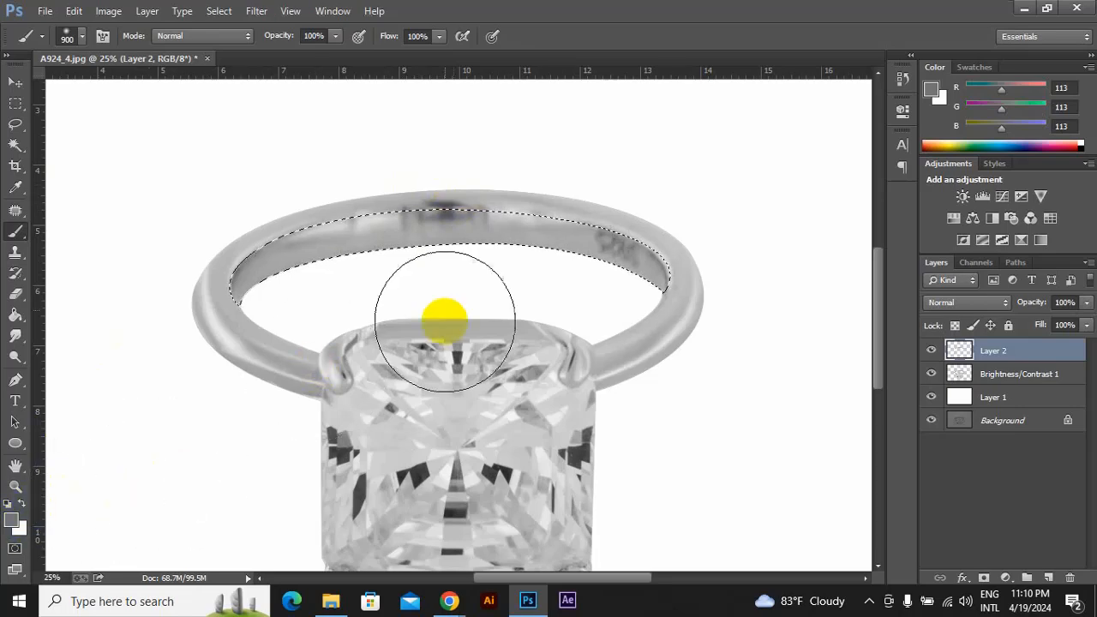
{"action": "left_click", "coordinate": [386, 218], "text": "alt"}
{"action": "left_click", "coordinate": [358, 215], "text": "alt"}
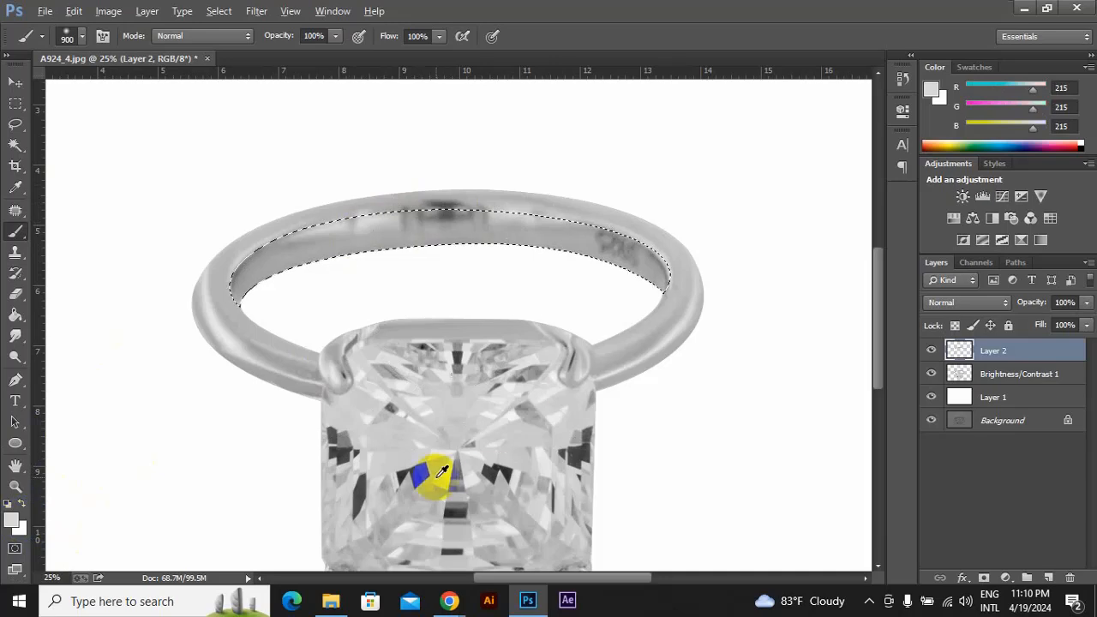
{"action": "left_click", "coordinate": [418, 477], "text": "alt"}
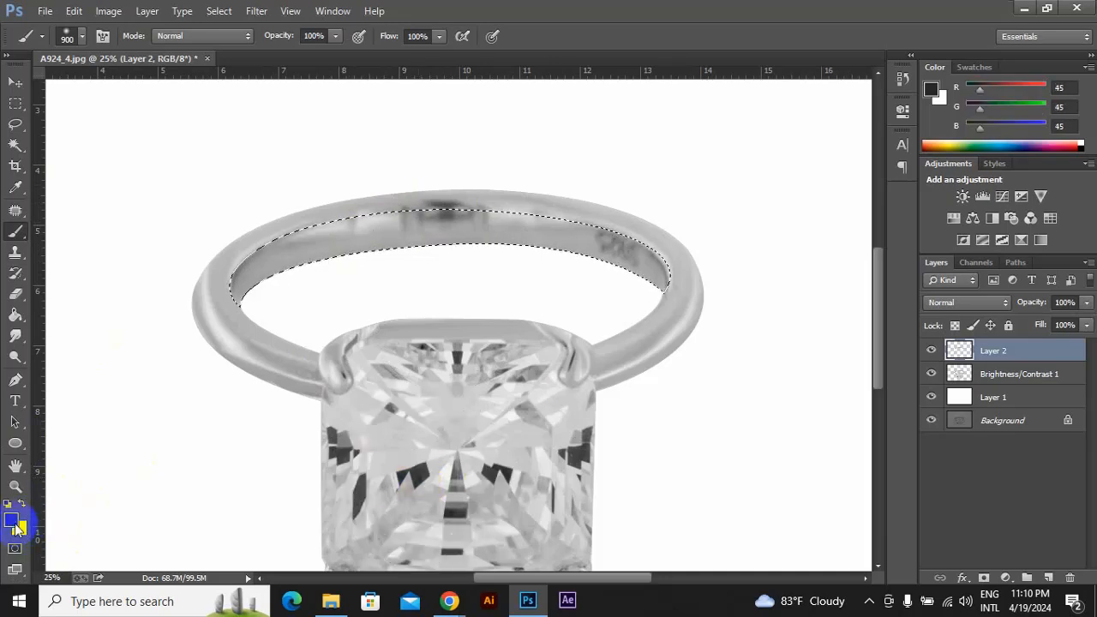
{"action": "left_click", "coordinate": [12, 520]}
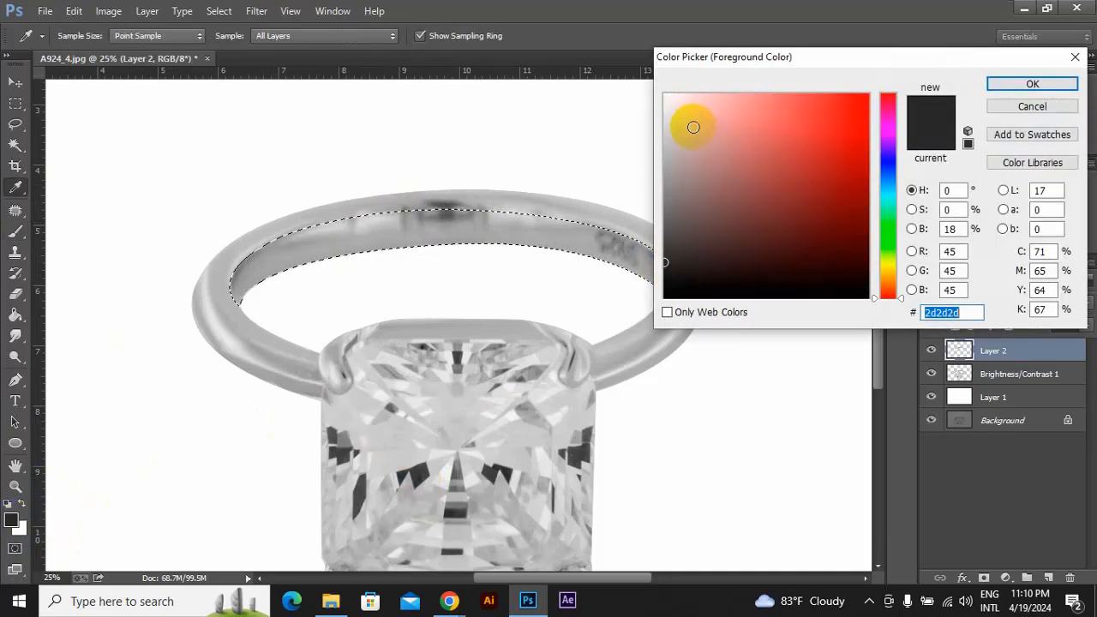
{"action": "left_click", "coordinate": [1073, 60]}
{"action": "key", "text": "b"}
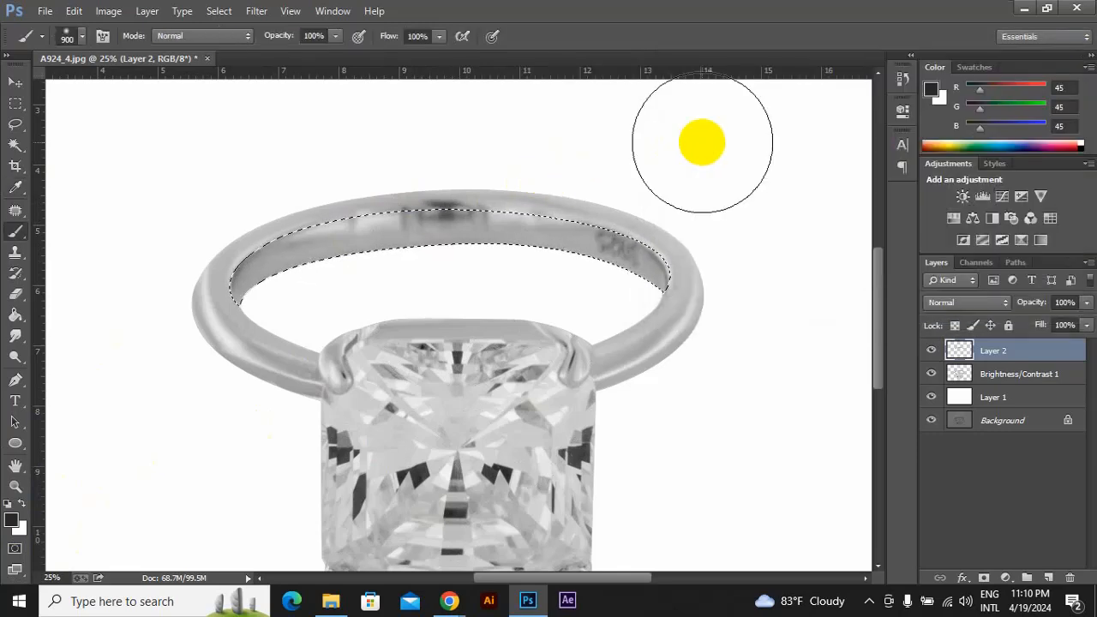
{"action": "left_click", "coordinate": [11, 519]}
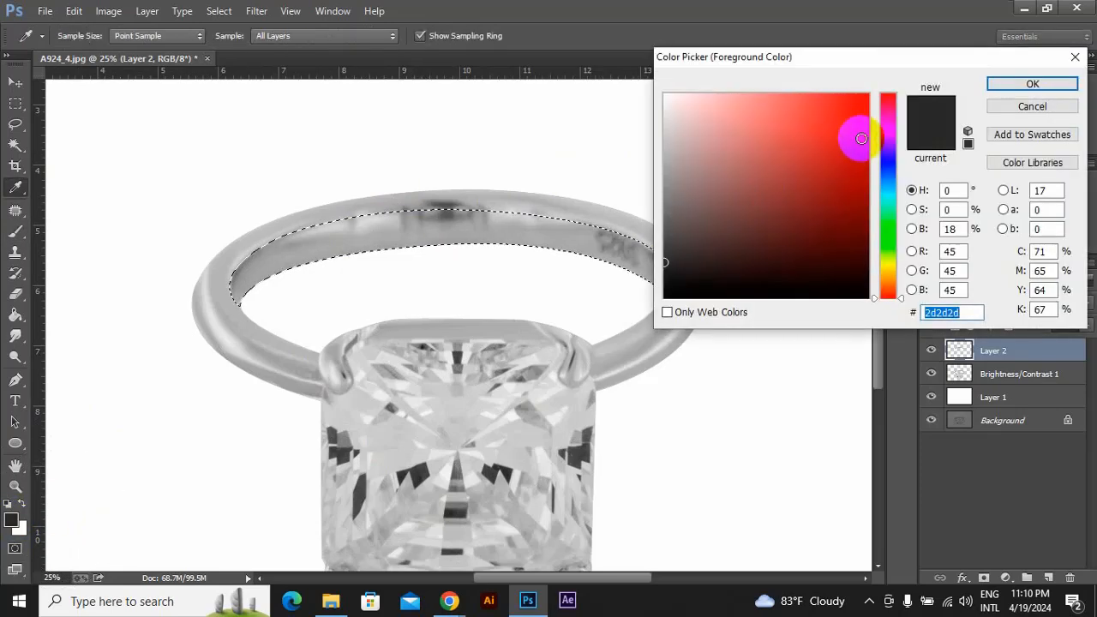
{"action": "left_click", "coordinate": [850, 148]}
{"action": "left_click", "coordinate": [1076, 58]}
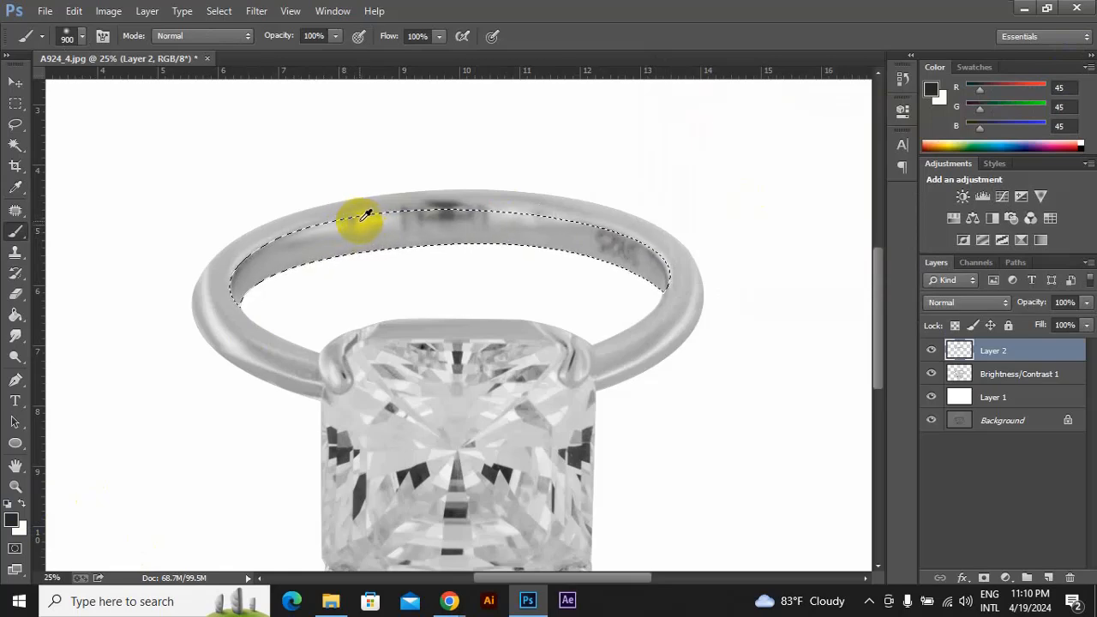
Sample a light grey (RGB 212) from the band and paint it evenly over the whole selected inner surface.
{"action": "left_click", "coordinate": [372, 212], "text": "alt"}
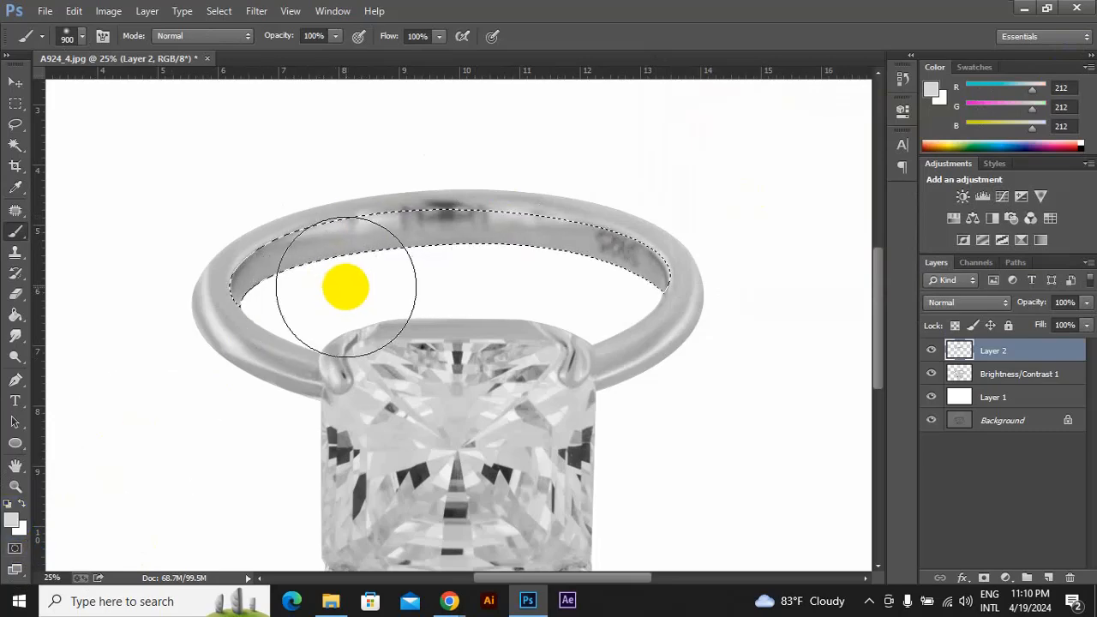
{"action": "left_click", "coordinate": [303, 271]}
{"action": "mouse_move", "coordinate": [605, 257]}
{"action": "left_mouse_down"}
{"action": "mouse_move", "coordinate": [249, 318]}
{"action": "mouse_move", "coordinate": [180, 354]}
{"action": "mouse_move", "coordinate": [655, 283]}
{"action": "mouse_move", "coordinate": [709, 321]}
{"action": "mouse_move", "coordinate": [647, 265]}
{"action": "mouse_move", "coordinate": [282, 298]}
{"action": "mouse_move", "coordinate": [268, 314]}
{"action": "mouse_move", "coordinate": [428, 236]}
{"action": "mouse_move", "coordinate": [644, 327]}
{"action": "mouse_move", "coordinate": [182, 385]}
{"action": "mouse_move", "coordinate": [375, 329]}
{"action": "mouse_move", "coordinate": [391, 271]}
{"action": "left_mouse_up"}
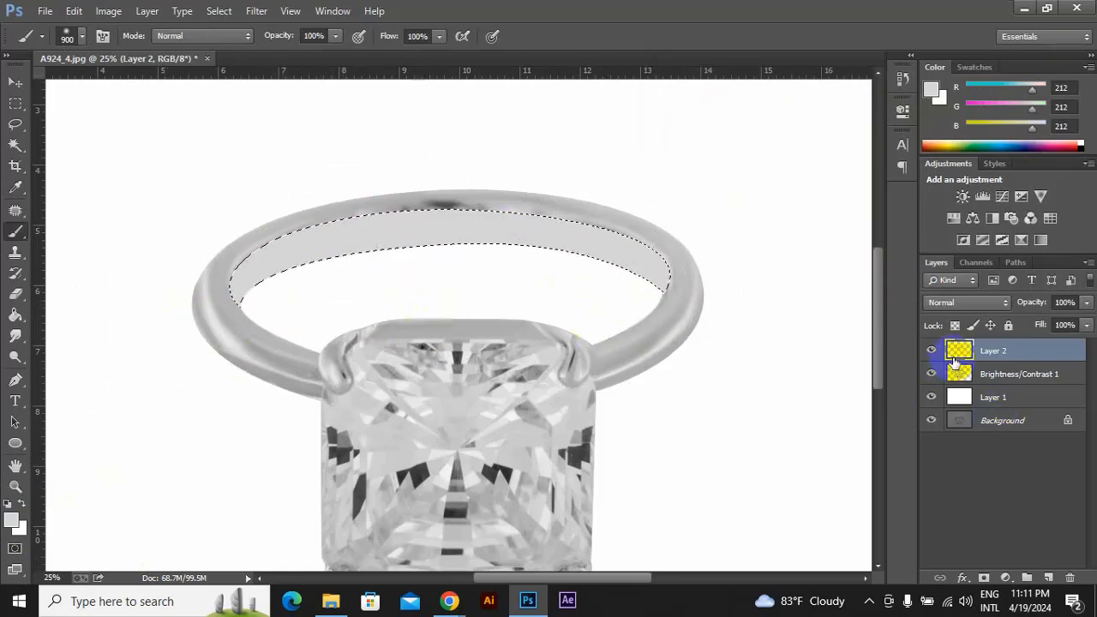
{"action": "left_click", "coordinate": [397, 247]}
{"action": "mouse_move", "coordinate": [528, 276]}
{"action": "left_mouse_down"}
{"action": "mouse_move", "coordinate": [461, 302]}
{"action": "mouse_move", "coordinate": [497, 272]}
{"action": "mouse_move", "coordinate": [465, 171]}
{"action": "mouse_move", "coordinate": [502, 294]}
{"action": "mouse_move", "coordinate": [503, 281]}
{"action": "mouse_move", "coordinate": [441, 206]}
{"action": "left_mouse_up"}
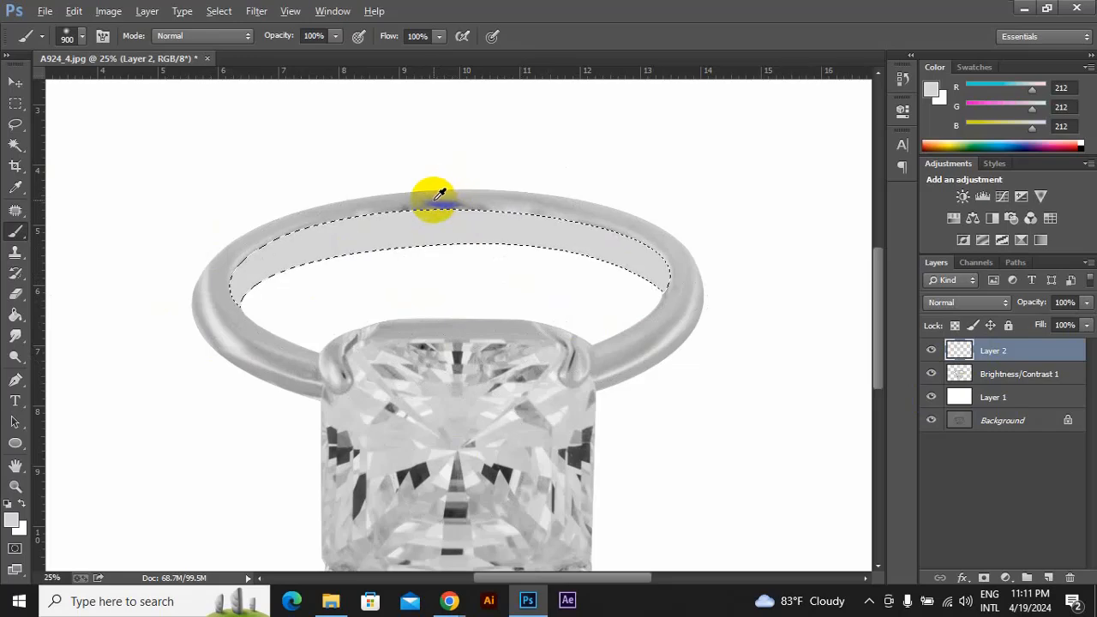
Sample the dark grey (RGB 87, 89, 89) from the band's dark spot and shade both ends of the inner surface with it.
{"action": "left_click", "coordinate": [437, 195], "text": "alt"}
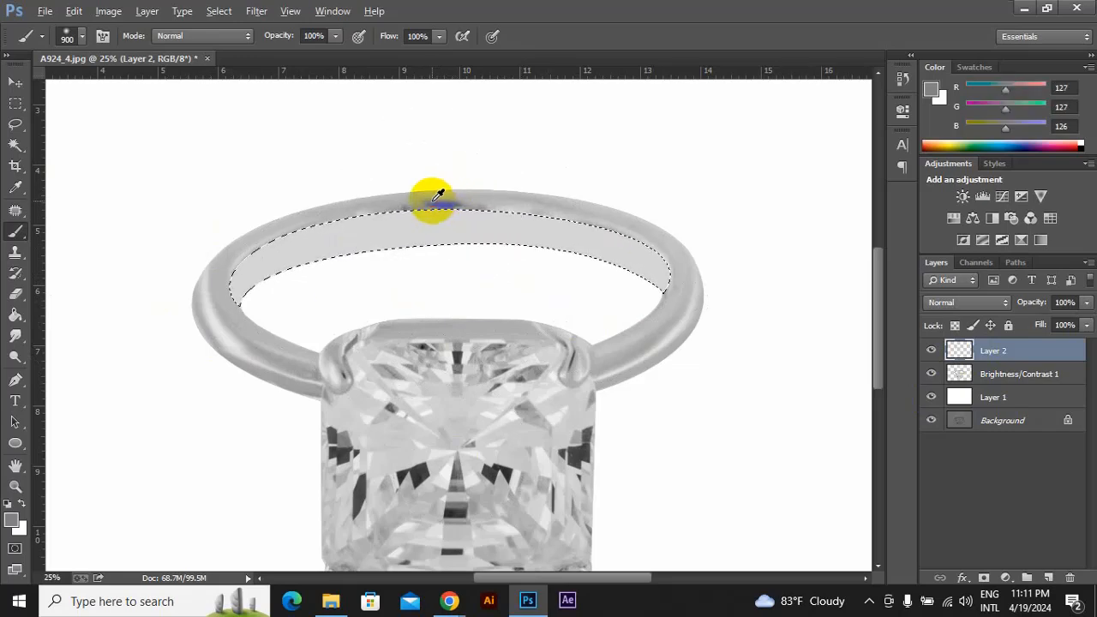
{"action": "left_click", "coordinate": [19, 528]}
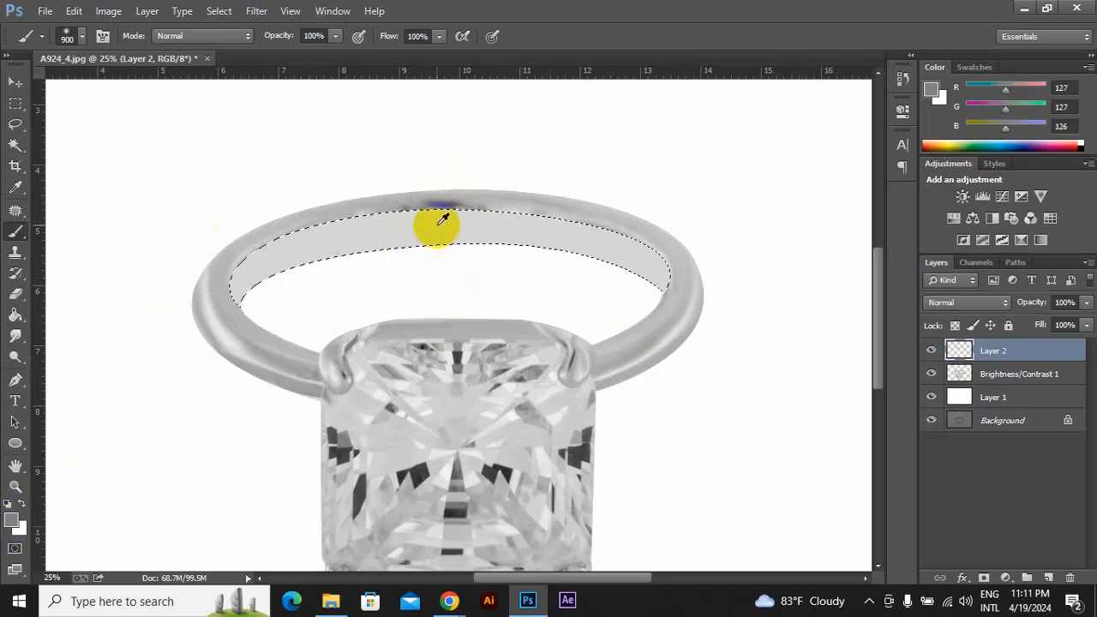
{"action": "left_click", "coordinate": [444, 200], "text": "alt"}
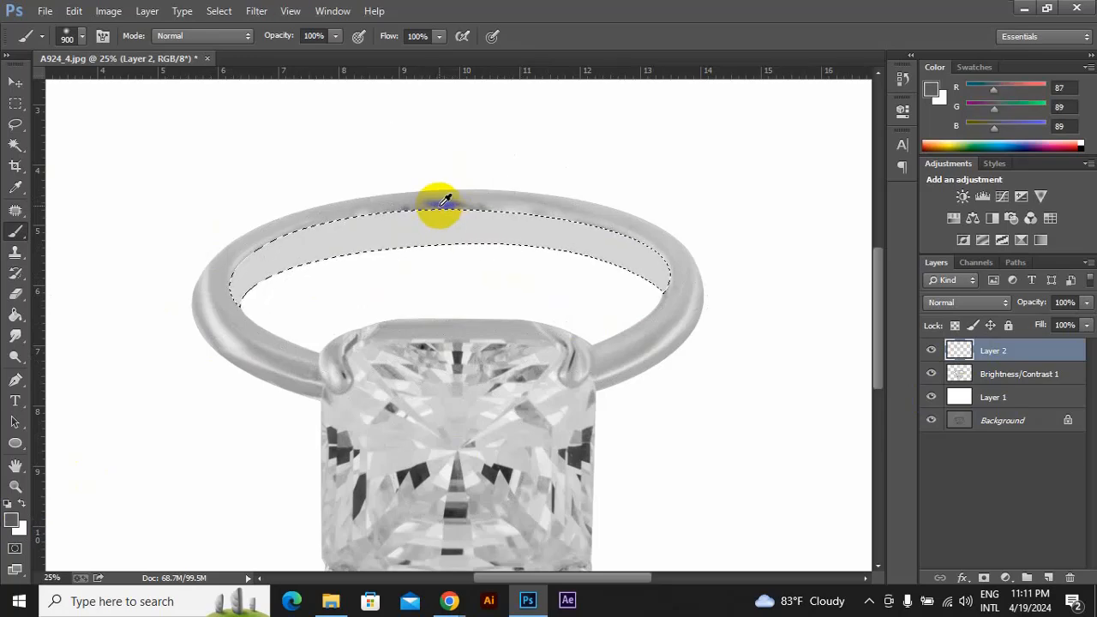
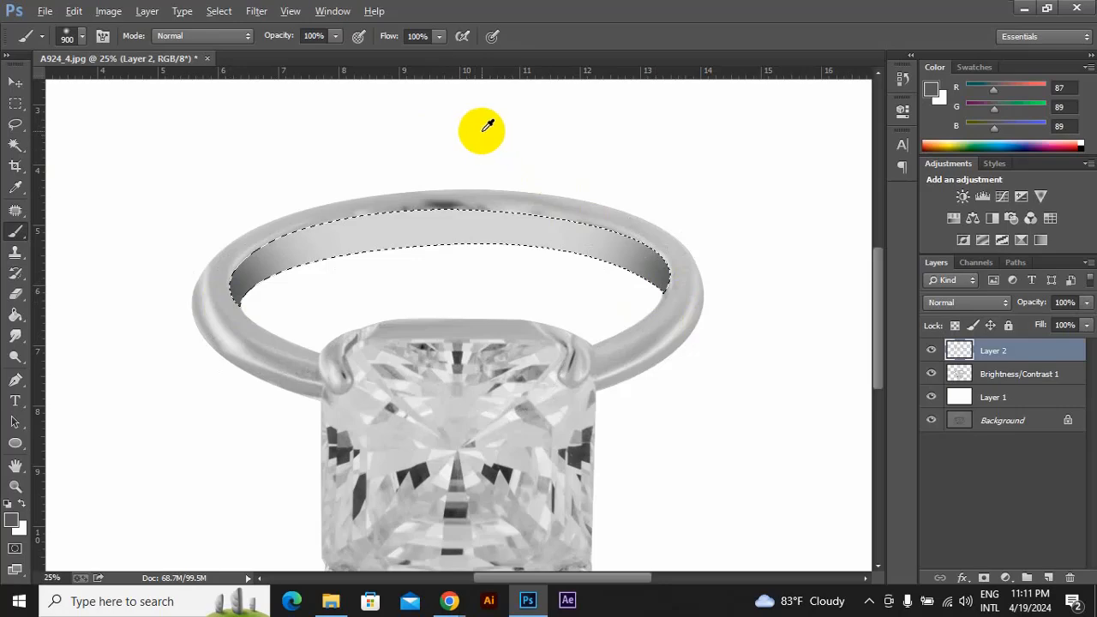
Paint a white highlight across the middle of the inner surface and brighten around it in near-white (RGB 244) with a 600 px brush.
{"action": "left_click", "coordinate": [484, 129], "text": "alt"}
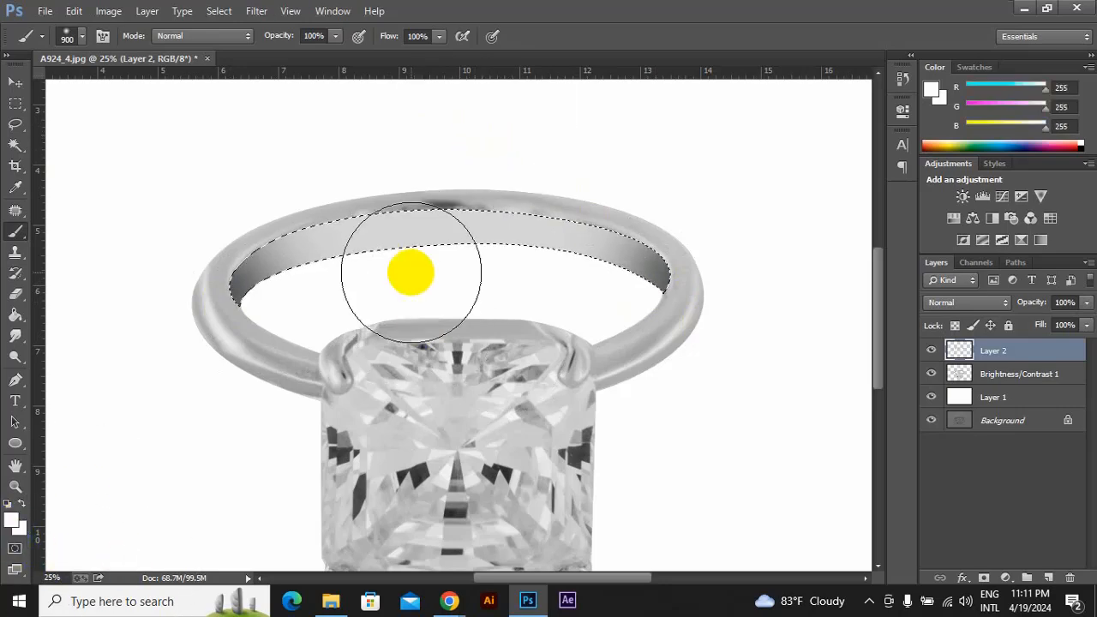
{"action": "left_click_drag", "start_coordinate": [412, 273], "coordinate": [428, 169]}
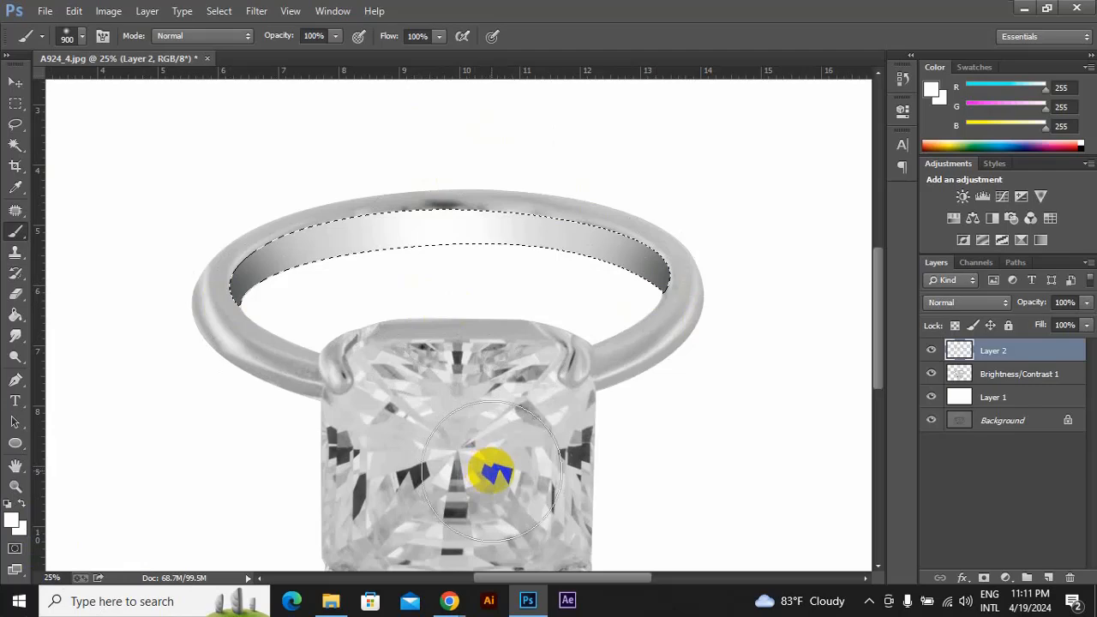
{"action": "key", "text": "bracketleft"}
{"action": "key", "text": "bracketleft"}
{"action": "key", "text": "bracketleft"}
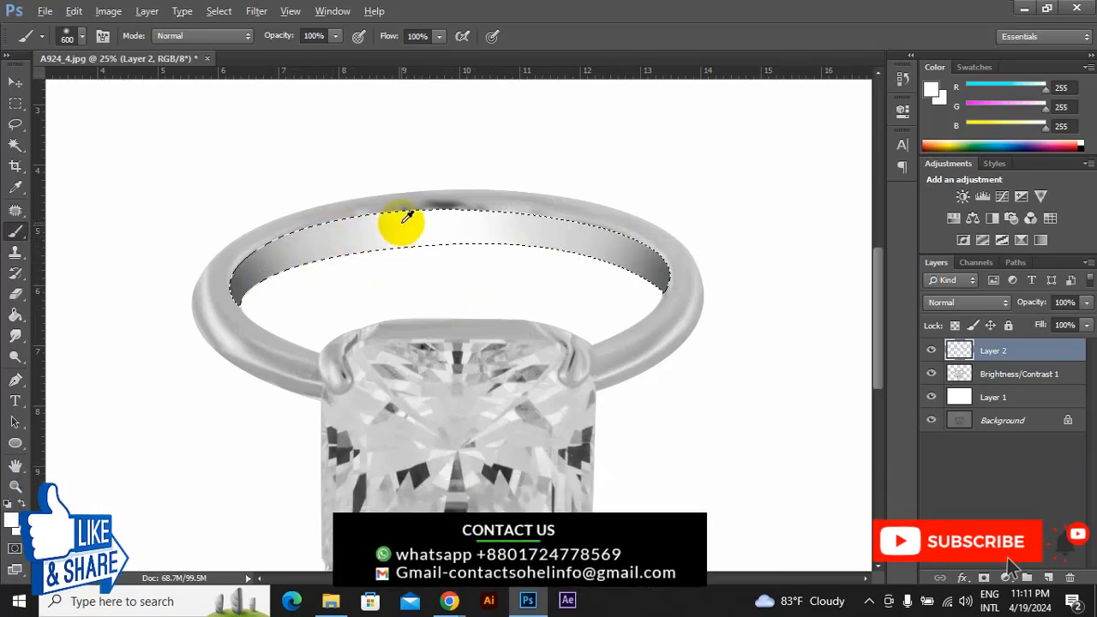
{"action": "left_click", "coordinate": [390, 223], "text": "alt"}
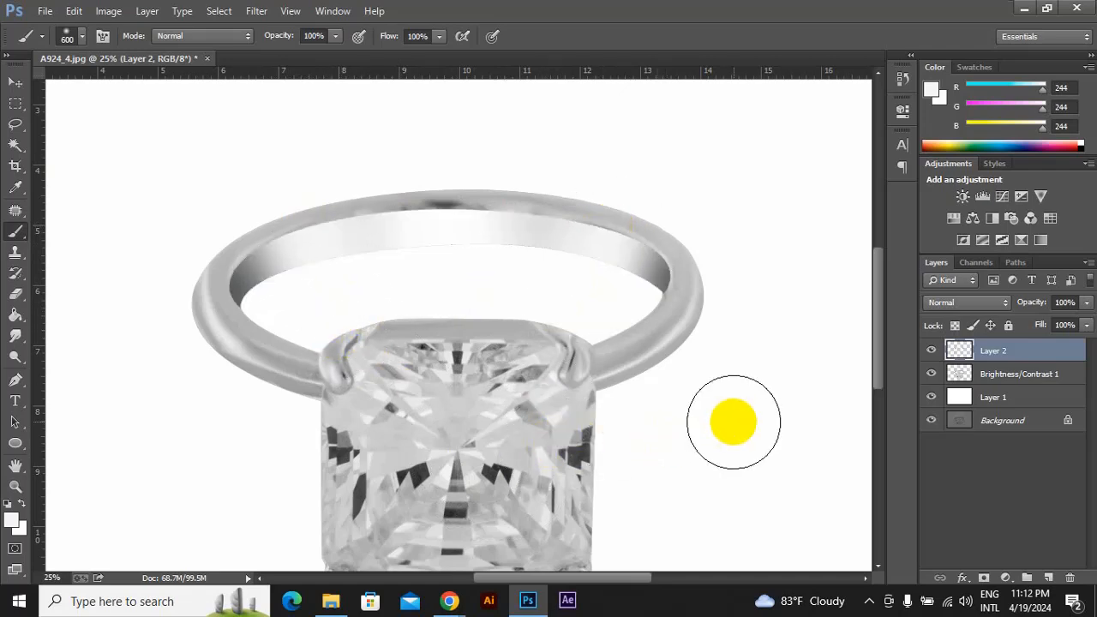
Deselect the inner surface and examine its repainted shading on the whole ring.
{"action": "key", "text": "ctrl+d"}
{"action": "key", "text": "ctrl+minus"}
{"action": "key", "text": "ctrl+minus"}
{"action": "key", "text": "ctrl+minus"}
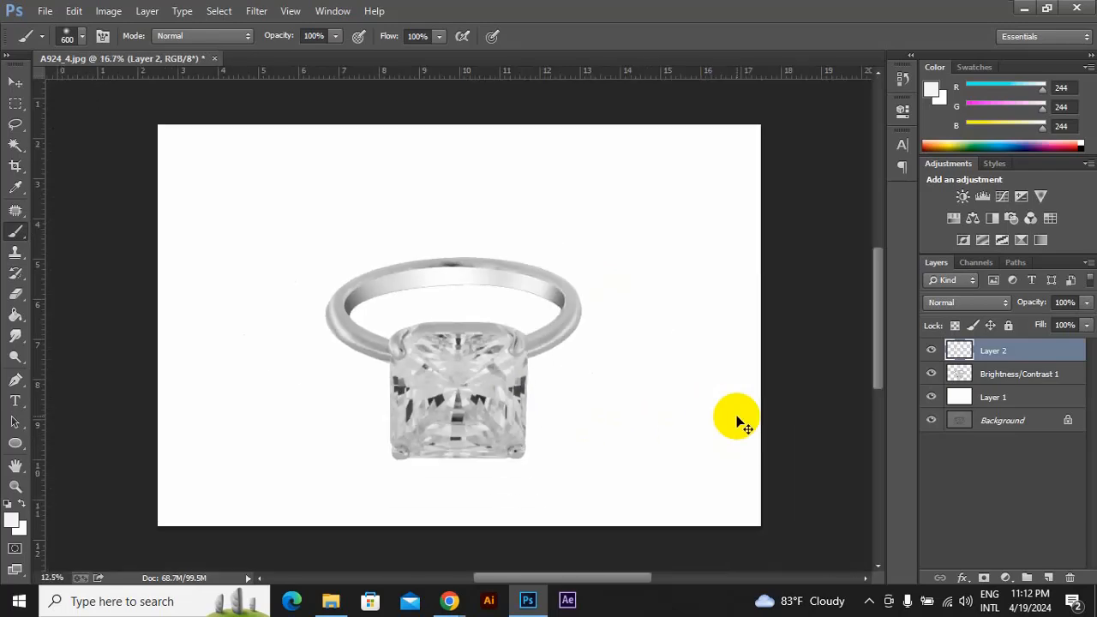
{"action": "key", "text": "ctrl+minus"}
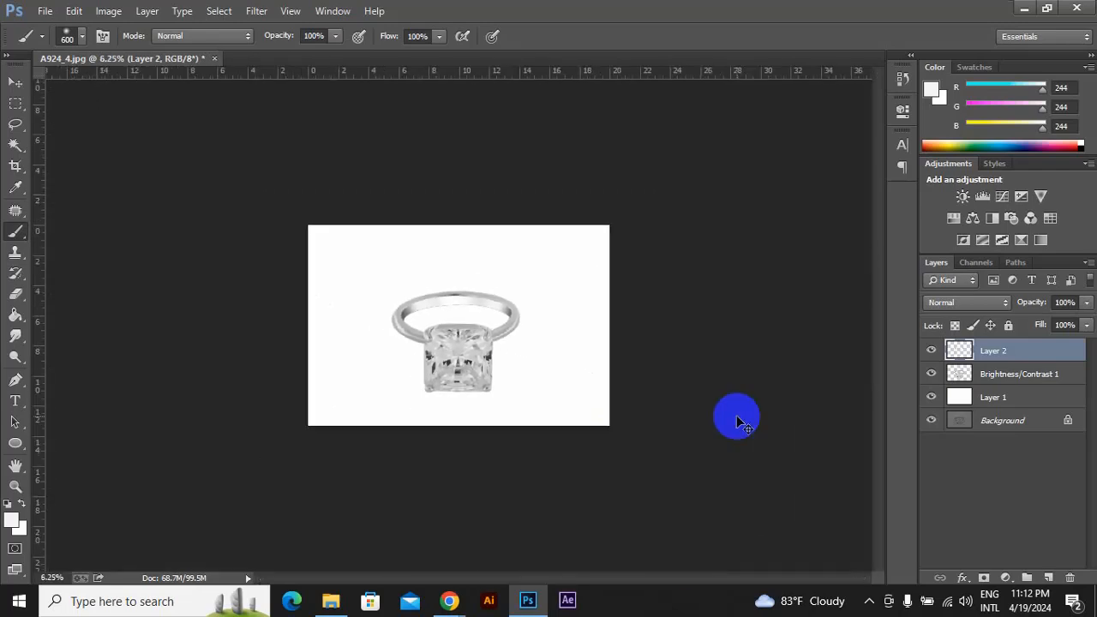
{"action": "key", "text": "ctrl+plus"}
{"action": "key", "text": "ctrl+plus"}
{"action": "key", "text": "ctrl+plus"}
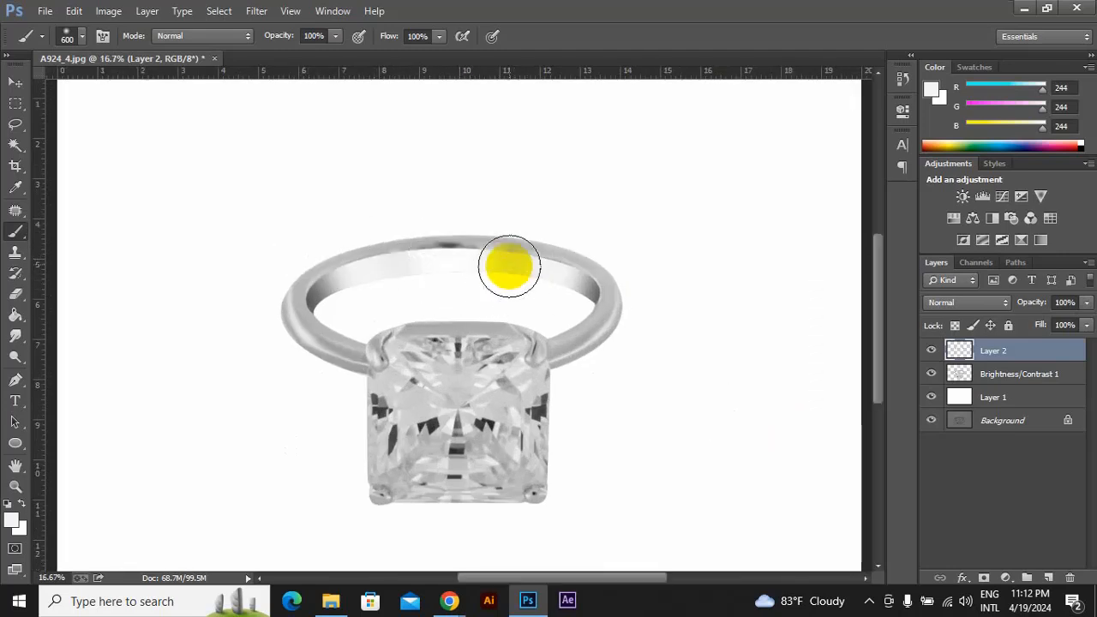
{"action": "key", "text": "ctrl+plus"}
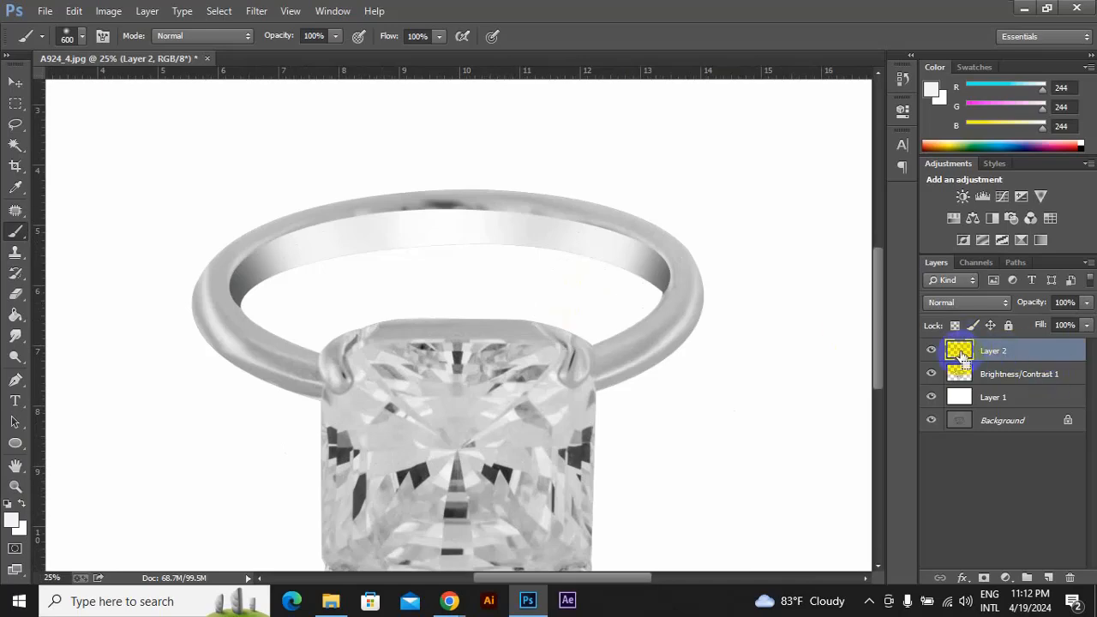
Load the outline of Brightness/Contrast 1 as a selection and blend away the dark spot on the band's upper rim with the Mixer Brush.
{"action": "left_click", "coordinate": [958, 376]}
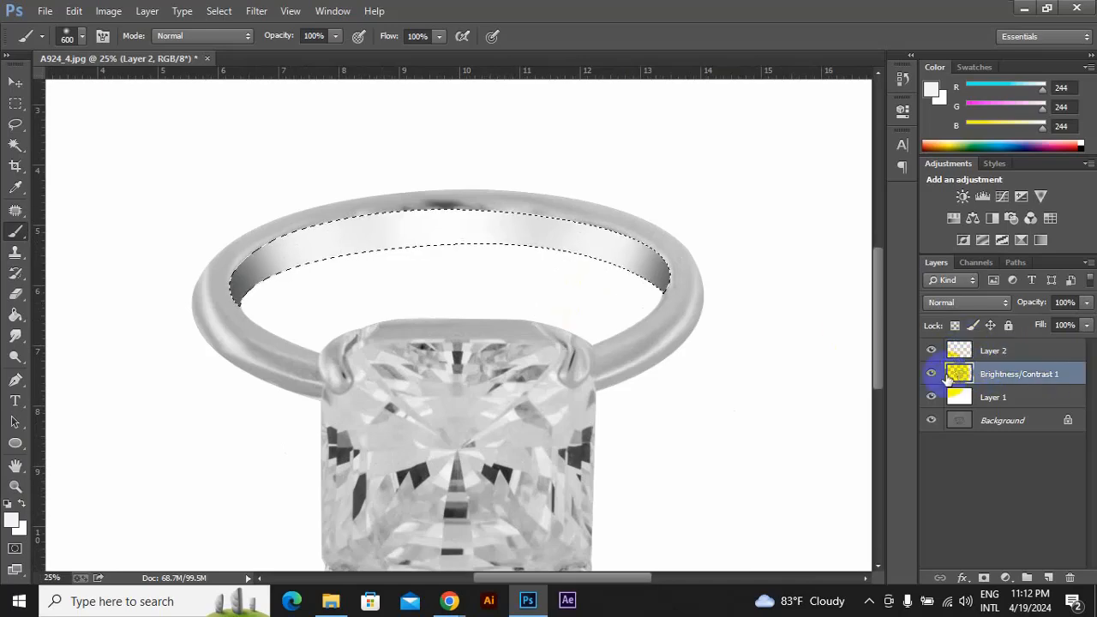
{"action": "left_click", "coordinate": [960, 377], "text": "ctrl"}
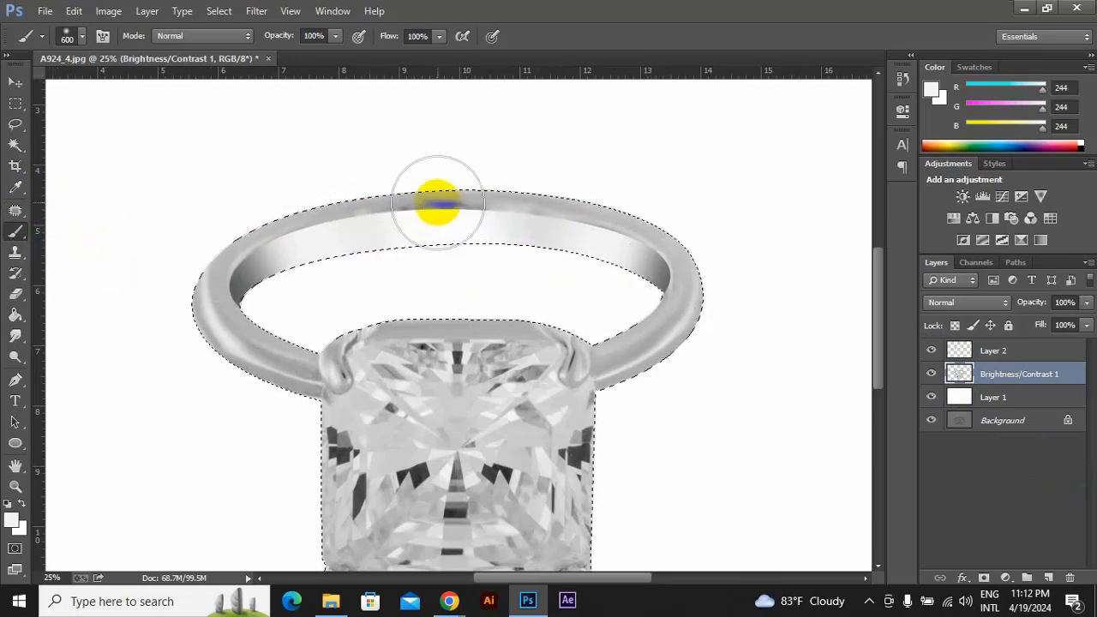
{"action": "right_click", "coordinate": [16, 232]}
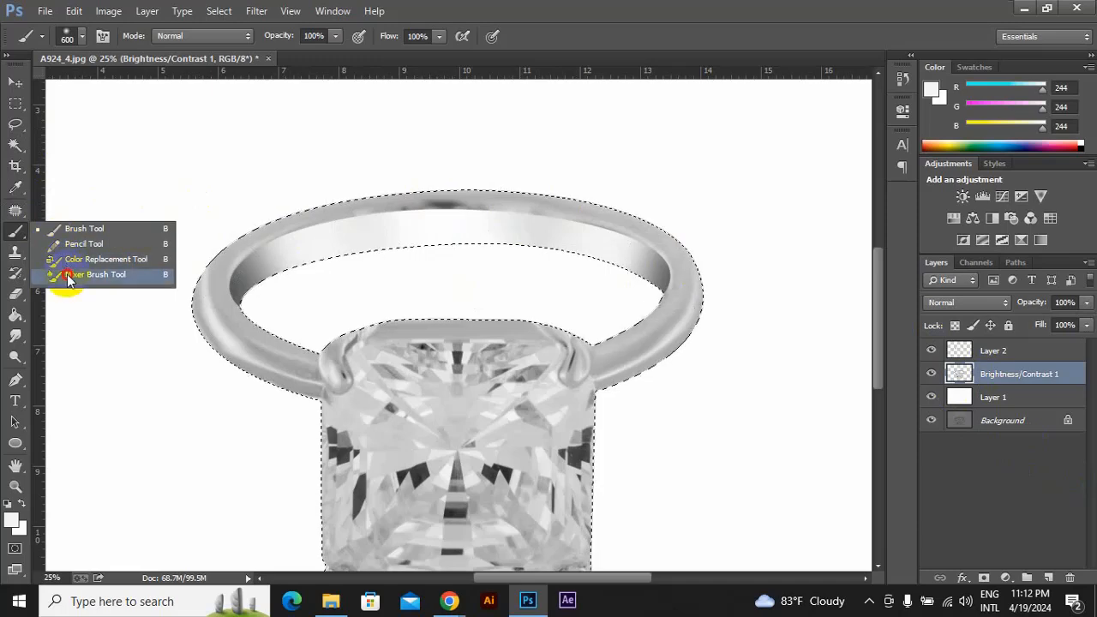
{"action": "left_click", "coordinate": [73, 276]}
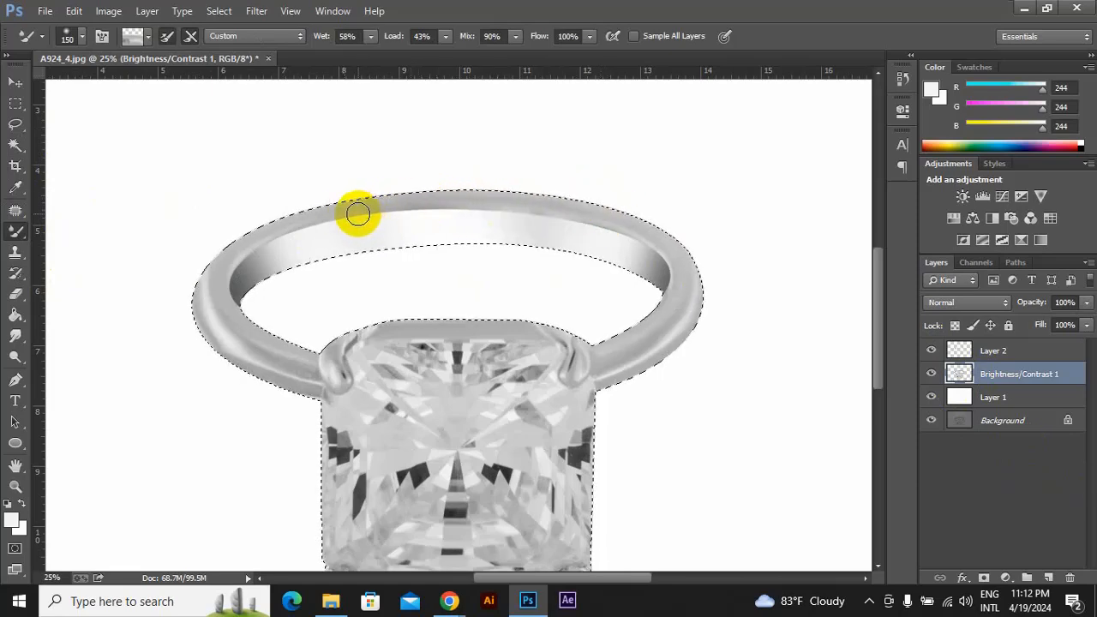
{"action": "mouse_move", "coordinate": [249, 369]}
{"action": "left_mouse_down"}
{"action": "mouse_move", "coordinate": [189, 334]}
{"action": "mouse_move", "coordinate": [228, 368]}
{"action": "mouse_move", "coordinate": [200, 335]}
{"action": "mouse_move", "coordinate": [342, 368]}
{"action": "left_mouse_up"}
Reduce the Mixer Brush to 90 px, load it with the band's tone beside the left prong, and smooth the lower left shank.
{"action": "key", "text": "ctrl+plus"}
{"action": "key", "text": "ctrl+plus"}
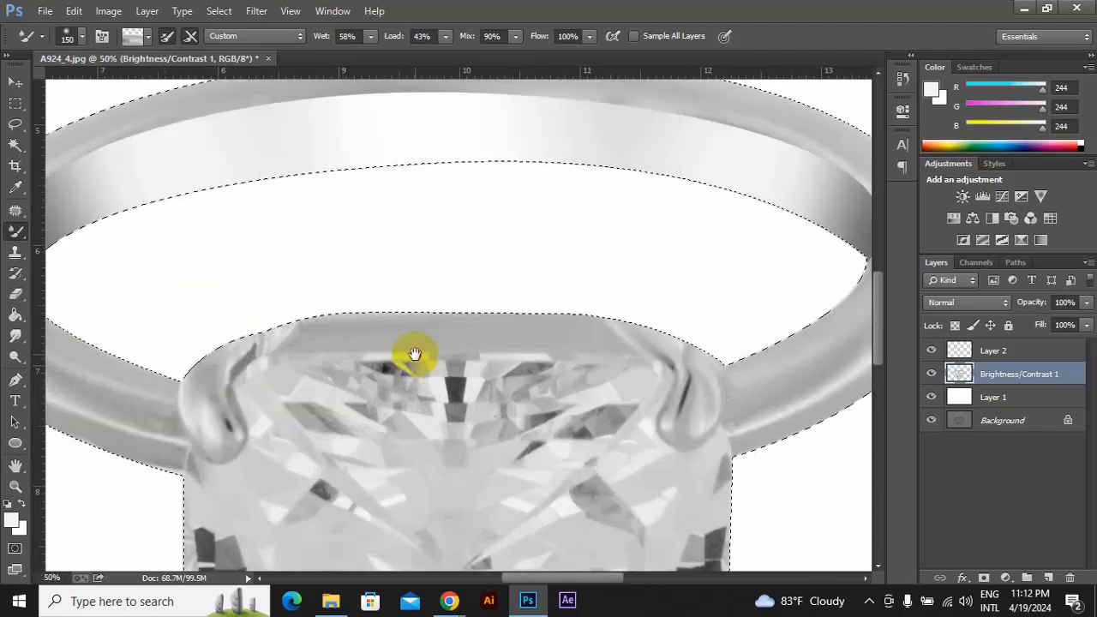
{"action": "left_click_drag", "start_coordinate": [414, 354], "coordinate": [525, 413]}
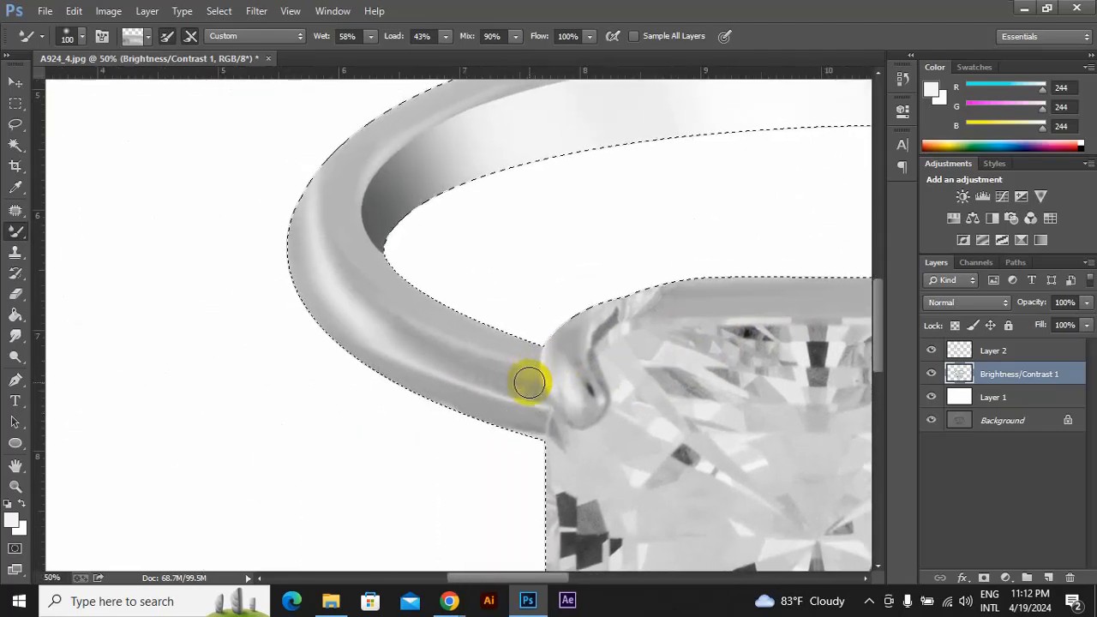
{"action": "key", "text": "bracketleft"}
{"action": "key", "text": "bracketleft"}
{"action": "key", "text": "bracketleft"}
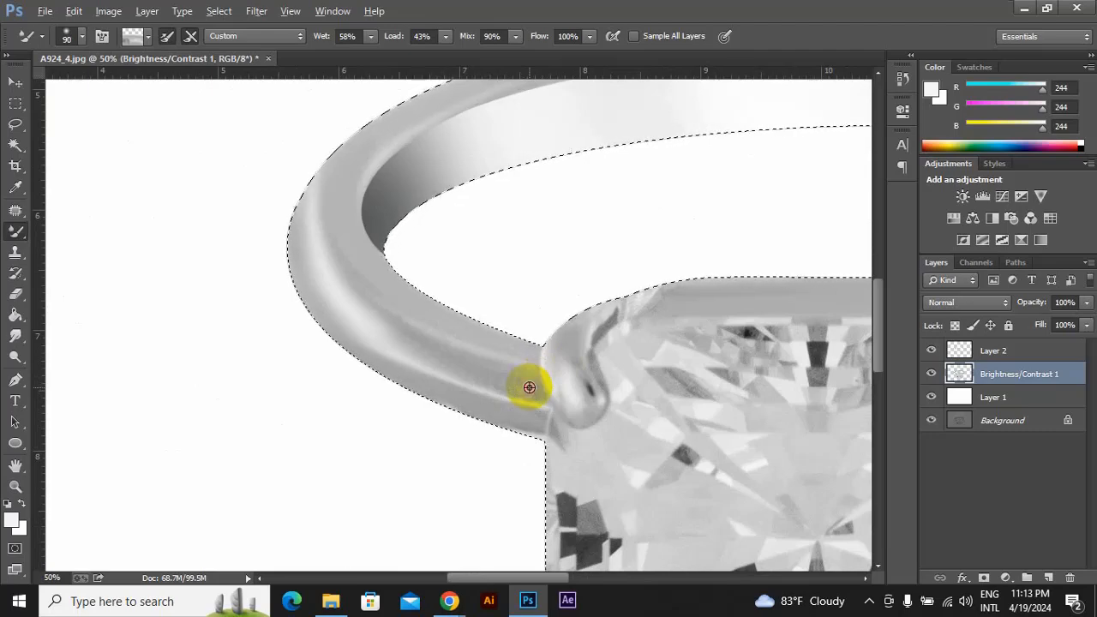
{"action": "left_click", "coordinate": [529, 387], "text": "alt"}
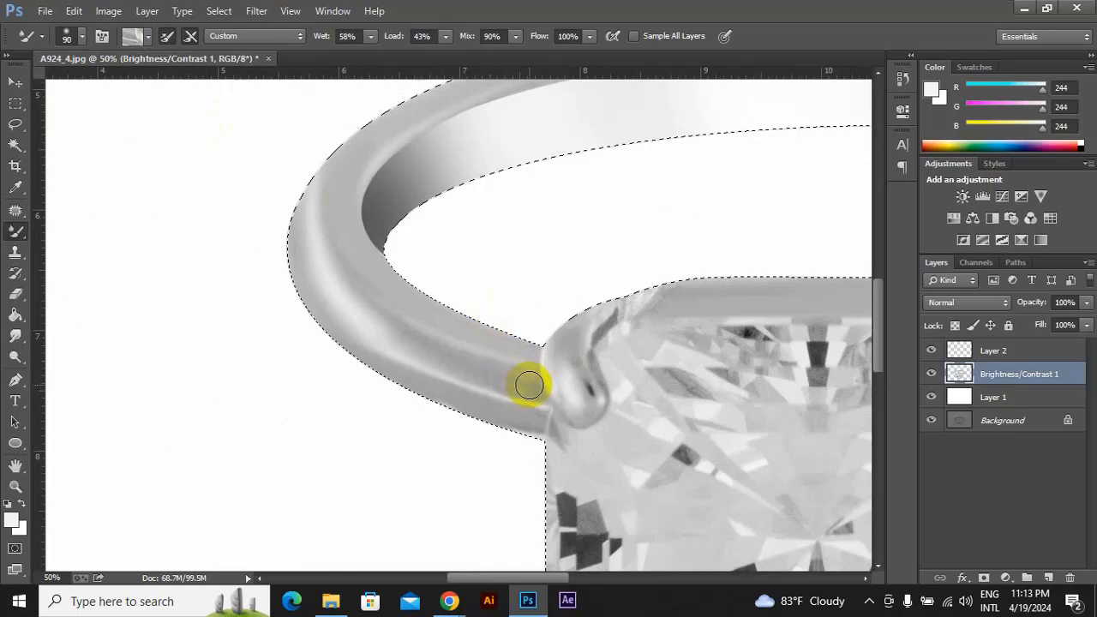
{"action": "mouse_move", "coordinate": [525, 388]}
{"action": "left_mouse_down"}
{"action": "mouse_move", "coordinate": [421, 350]}
{"action": "mouse_move", "coordinate": [502, 380]}
{"action": "mouse_move", "coordinate": [388, 319]}
{"action": "left_mouse_up"}
Smooth the outer left bend of the band with Mixer Brush strokes along its curved edge and highlight.
{"action": "key", "text": "space"}
{"action": "left_click_drag", "start_coordinate": [567, 147], "coordinate": [401, 359]}
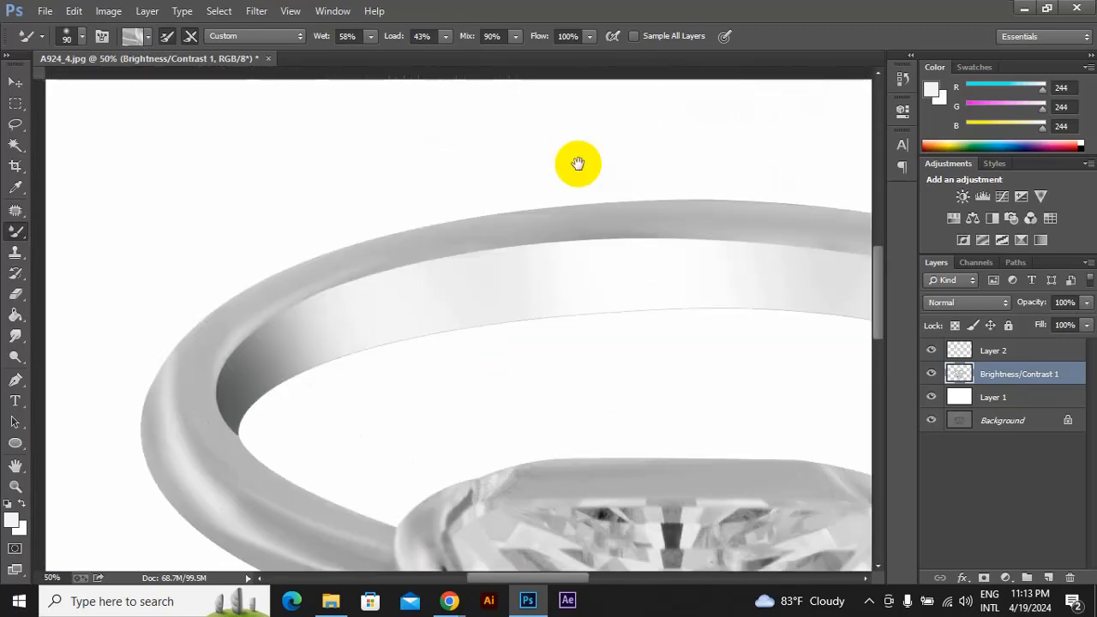
{"action": "left_click_drag", "start_coordinate": [367, 399], "coordinate": [437, 232]}
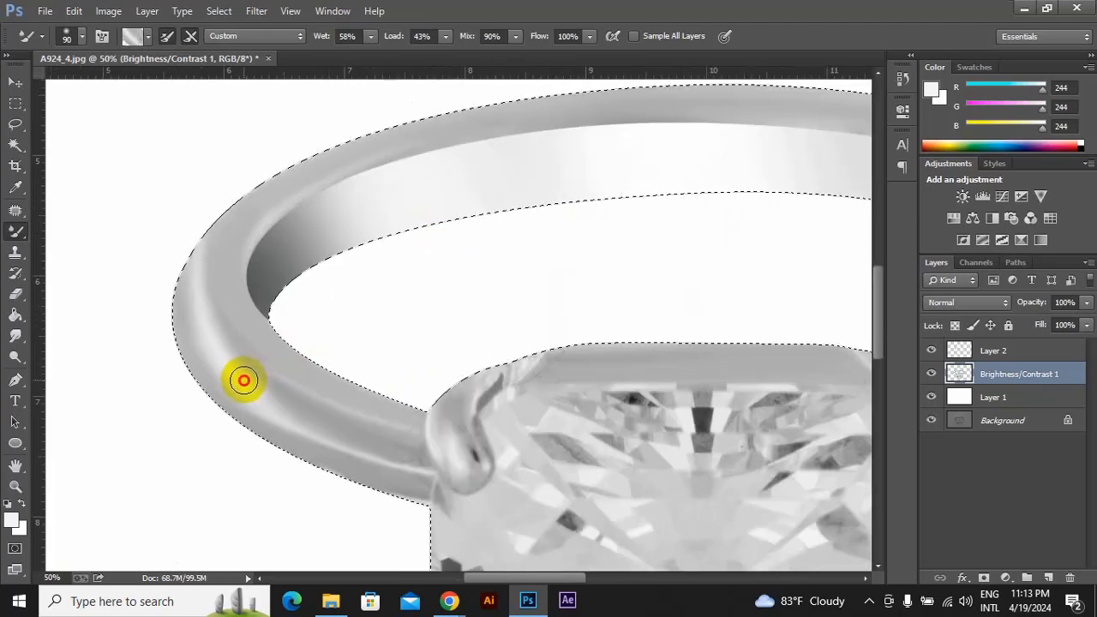
{"action": "left_click_drag", "start_coordinate": [244, 380], "coordinate": [186, 264]}
{"action": "left_click_drag", "start_coordinate": [196, 319], "coordinate": [200, 208]}
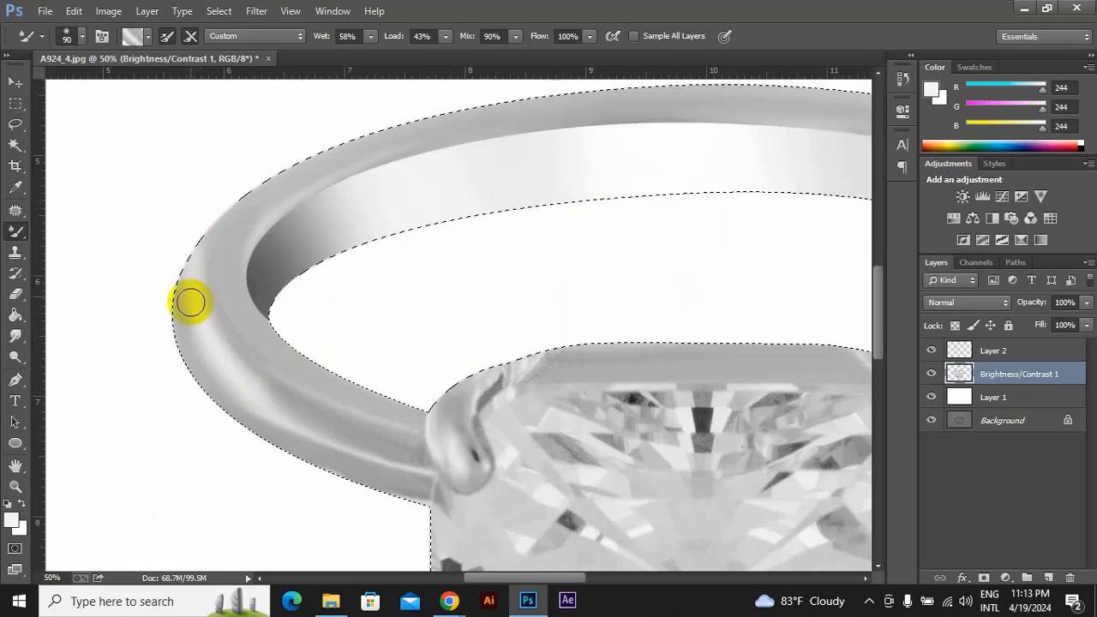
{"action": "left_click_drag", "start_coordinate": [185, 343], "coordinate": [172, 225]}
Load the Mixer Brush beside the right prong, smooth the right side of the band along its curve, and hide the selection outline.
{"action": "left_click_drag", "start_coordinate": [221, 400], "coordinate": [86, 381]}
{"action": "left_click", "coordinate": [563, 386], "text": "alt"}
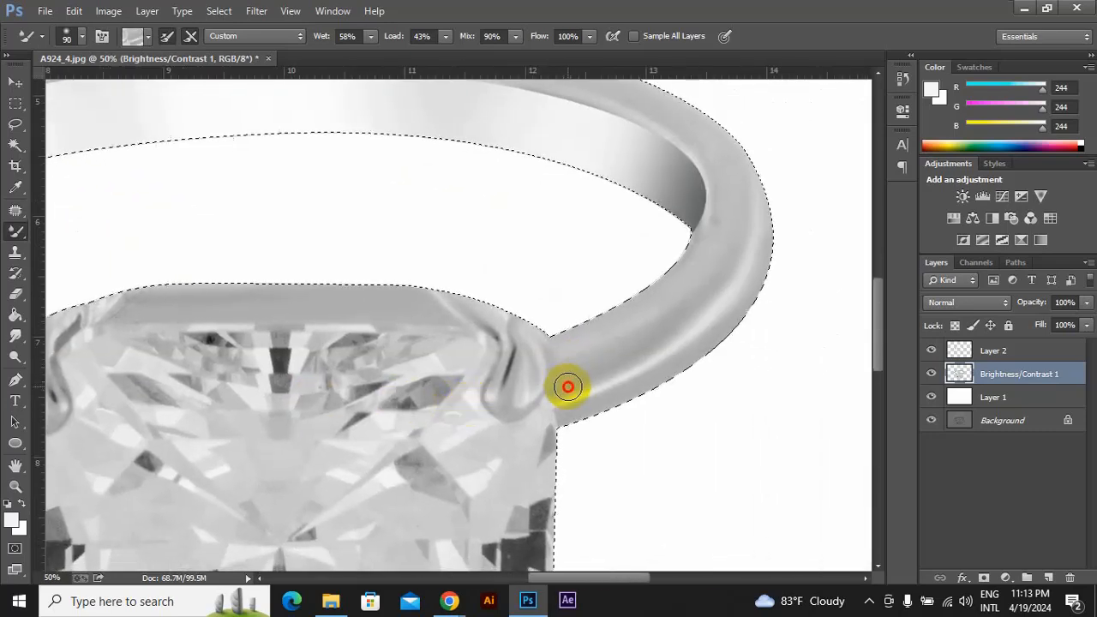
{"action": "mouse_move", "coordinate": [567, 386]}
{"action": "left_mouse_down"}
{"action": "mouse_move", "coordinate": [657, 347]}
{"action": "mouse_move", "coordinate": [753, 280]}
{"action": "mouse_move", "coordinate": [790, 192]}
{"action": "mouse_move", "coordinate": [770, 210]}
{"action": "left_mouse_up"}
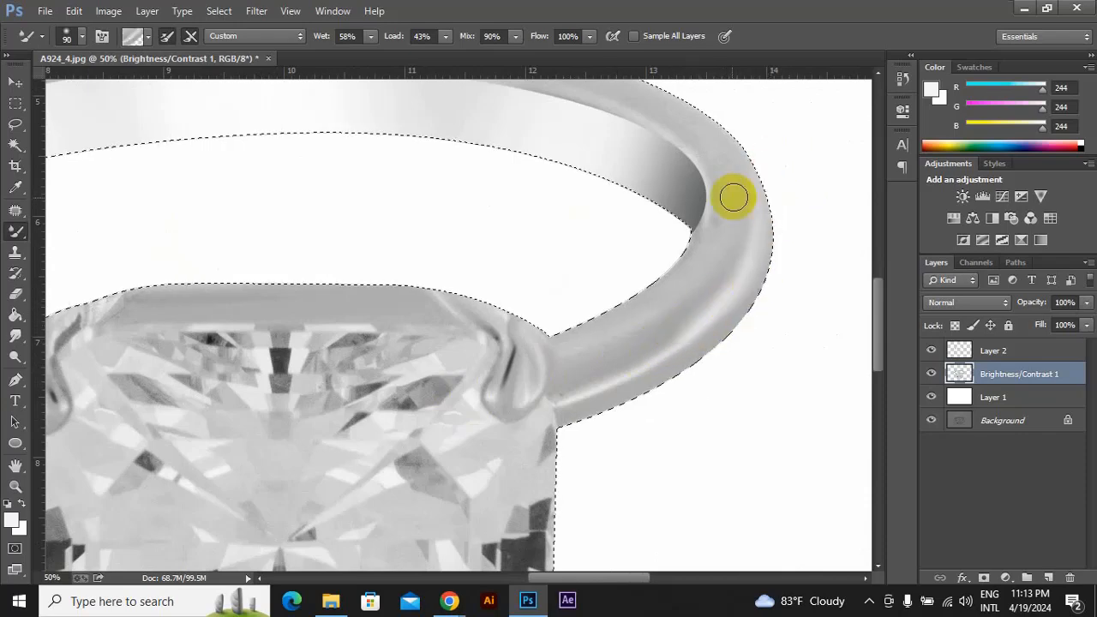
{"action": "left_click_drag", "start_coordinate": [662, 147], "coordinate": [753, 279]}
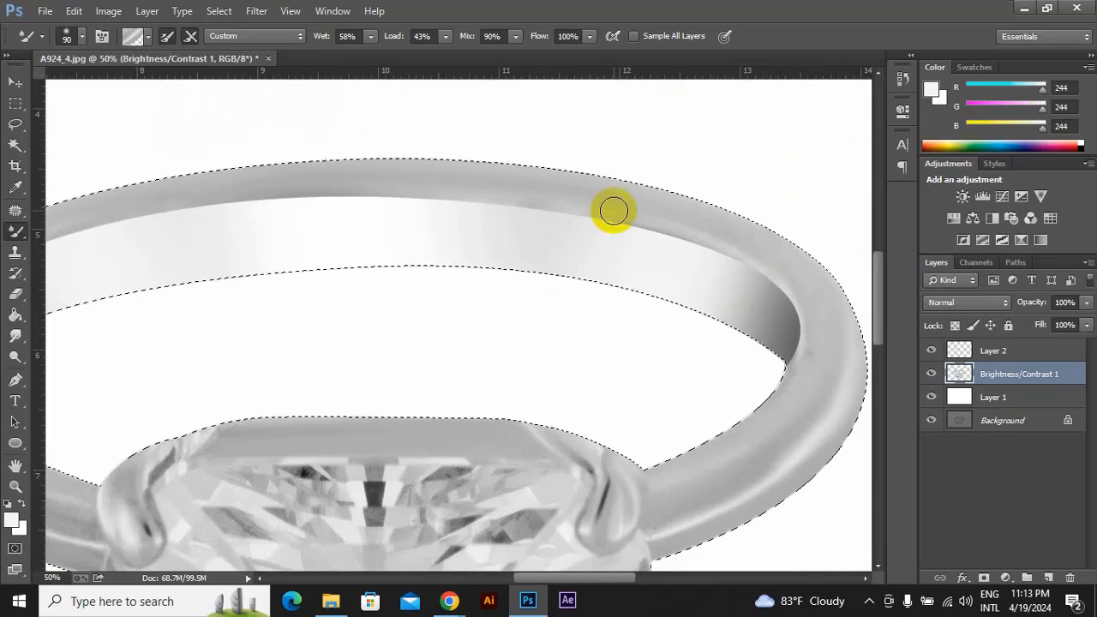
{"action": "key", "text": "ctrl+h"}
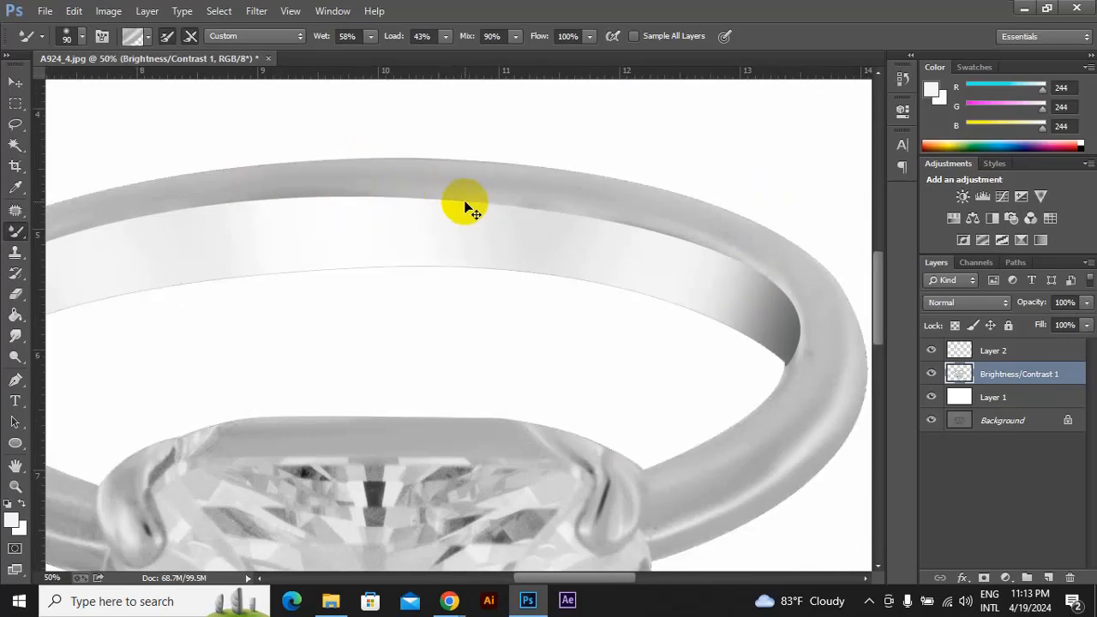
{"action": "key", "text": "ctrl+minus"}
{"action": "key", "text": "ctrl+minus"}
{"action": "key", "text": "ctrl+minus"}
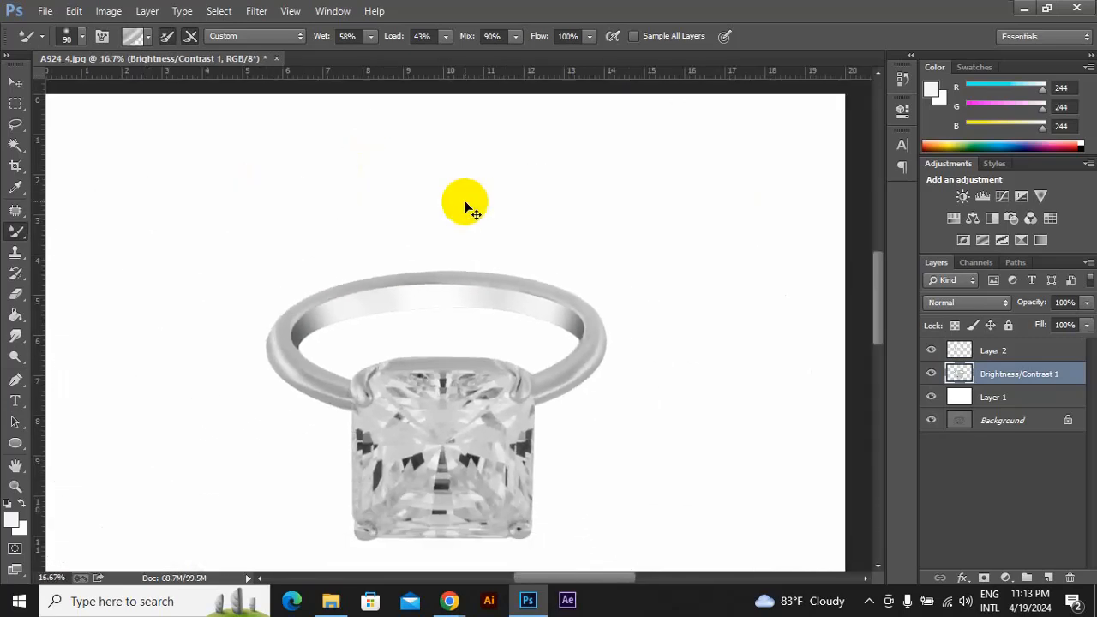
Check the inner band and ring layers separately, then merge Layer 2 and Brightness/Contrast 1 into a single layer.
{"action": "key", "text": "ctrl+minus"}
{"action": "key", "text": "ctrl+minus"}
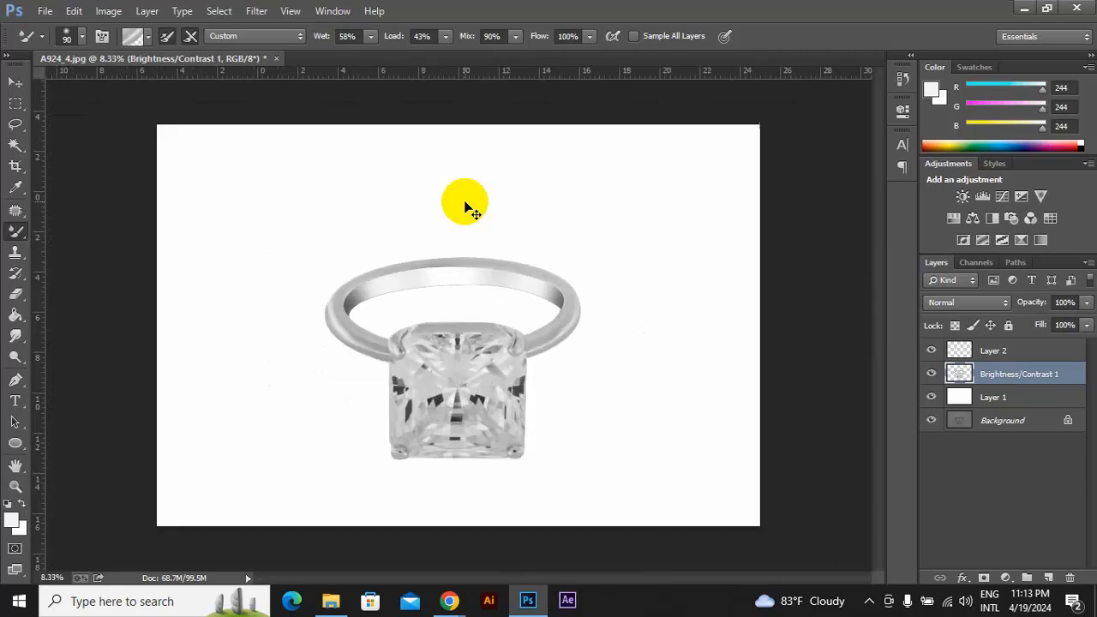
{"action": "key", "text": "ctrl+plus"}
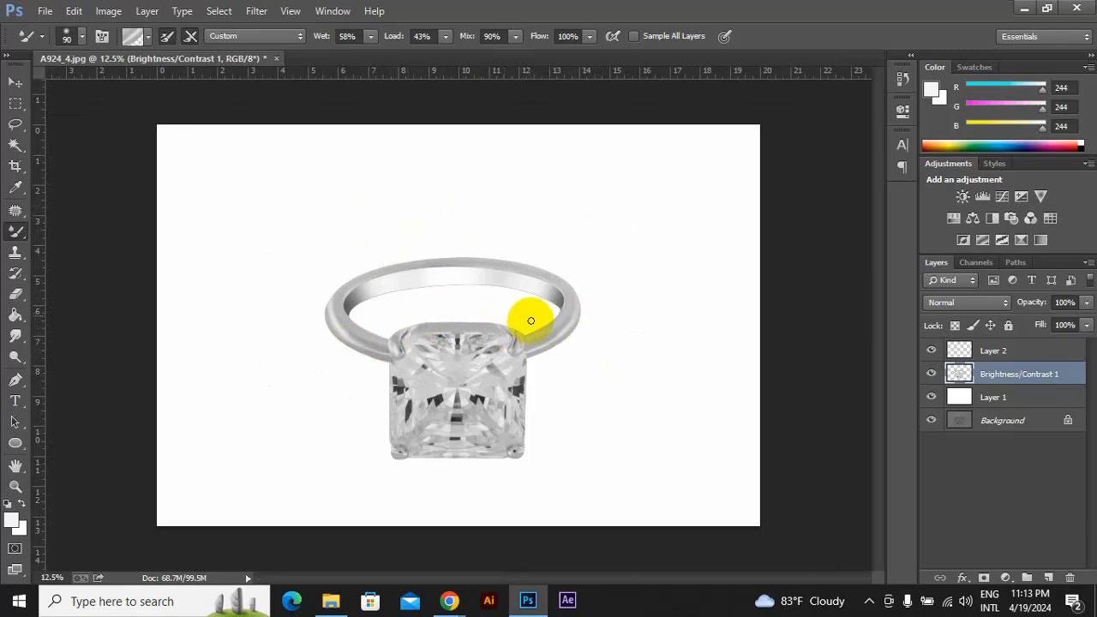
{"action": "left_click", "coordinate": [930, 350]}
{"action": "left_click", "coordinate": [930, 373]}
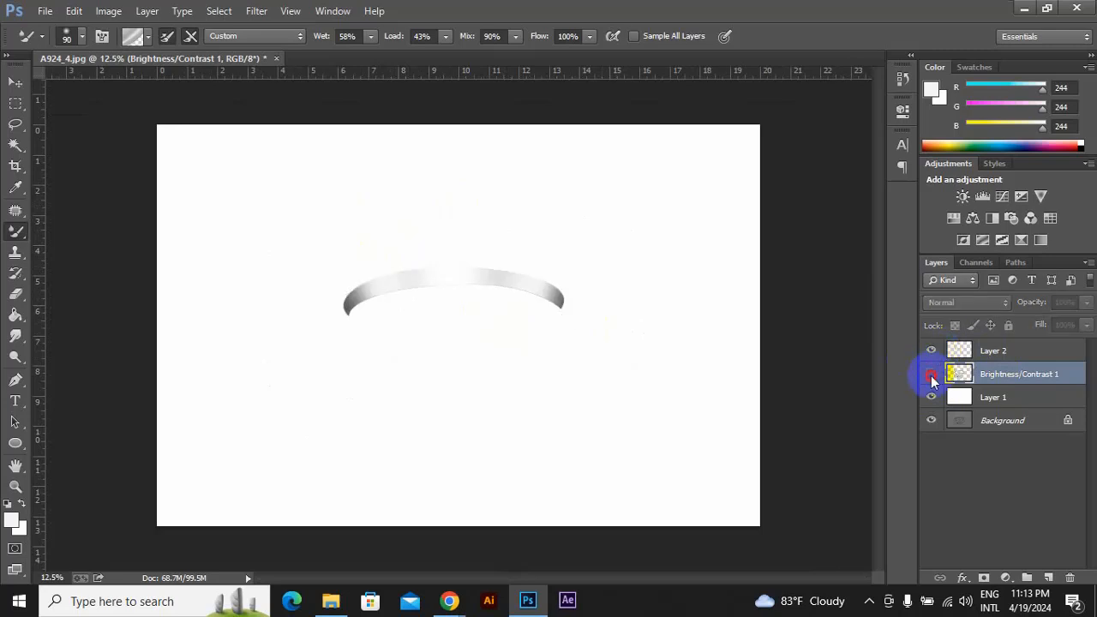
{"action": "left_click", "coordinate": [931, 373]}
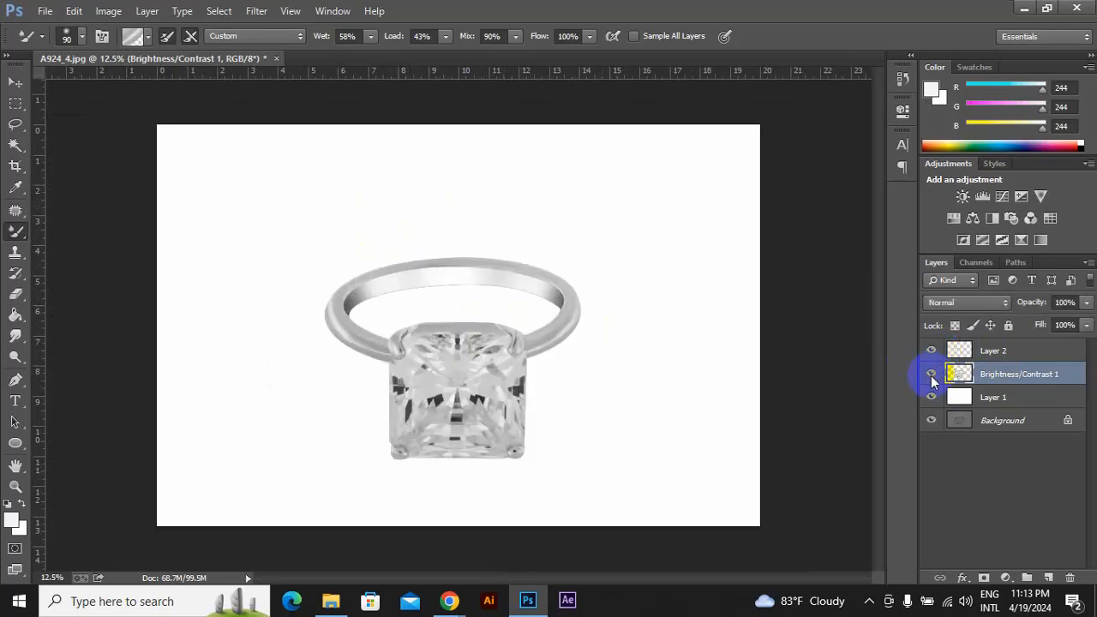
{"action": "left_click", "coordinate": [1027, 351], "text": "shift"}
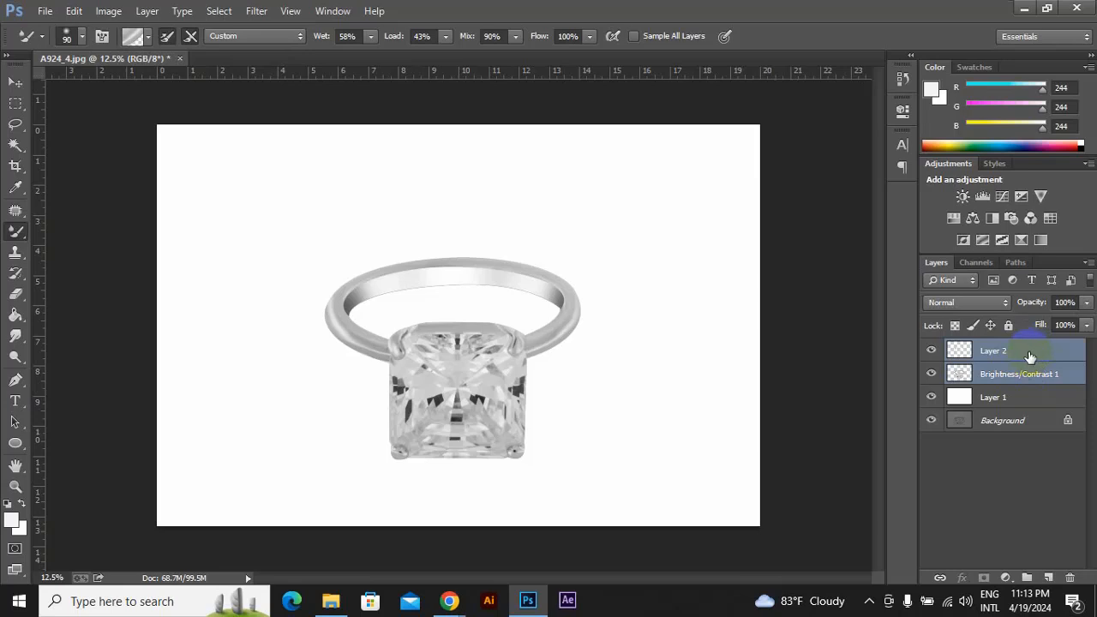
{"action": "key", "text": "ctrl+e"}
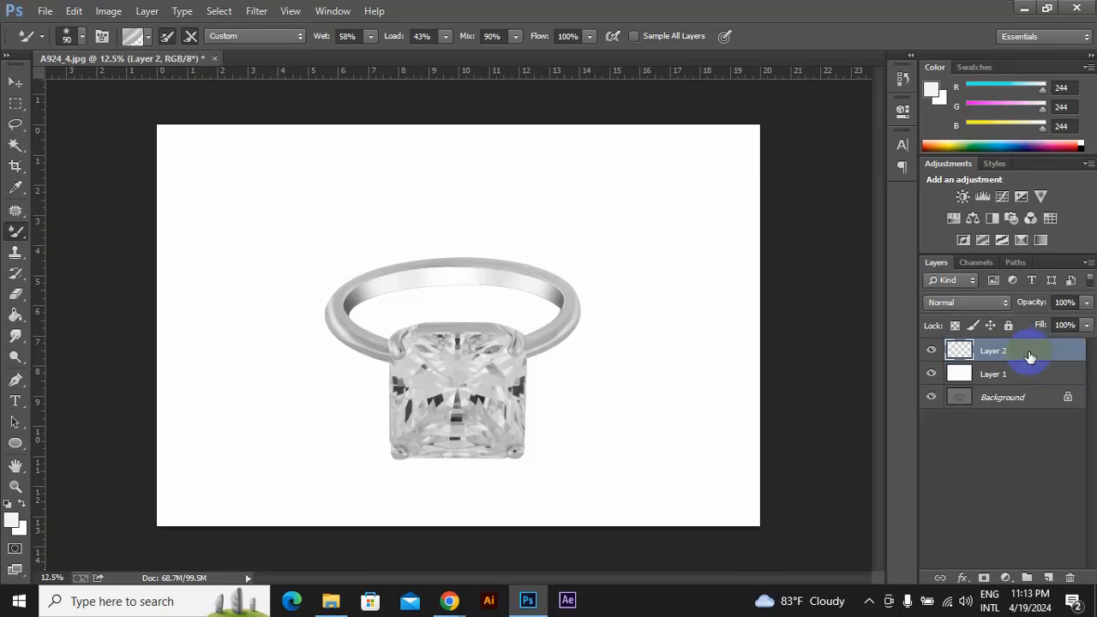
Compare the retouched ring with the original photo by toggling the visibility of the merged ring layer and the white Layer 1.
{"action": "left_click", "coordinate": [932, 352]}
{"action": "left_click", "coordinate": [932, 351]}
{"action": "left_click", "coordinate": [932, 375]}
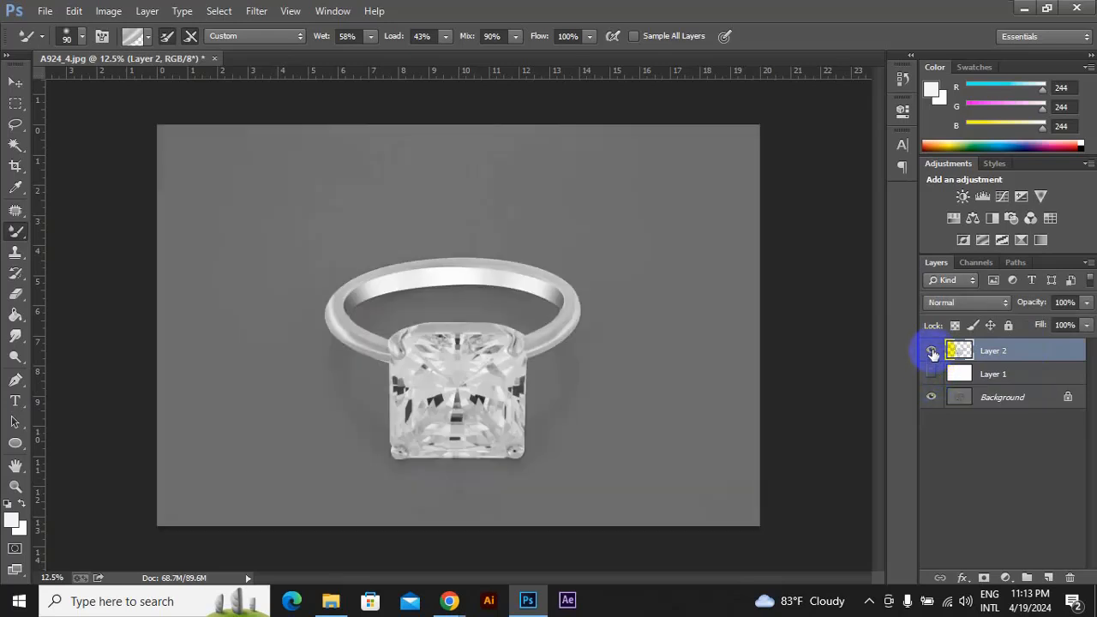
{"action": "left_click", "coordinate": [932, 351]}
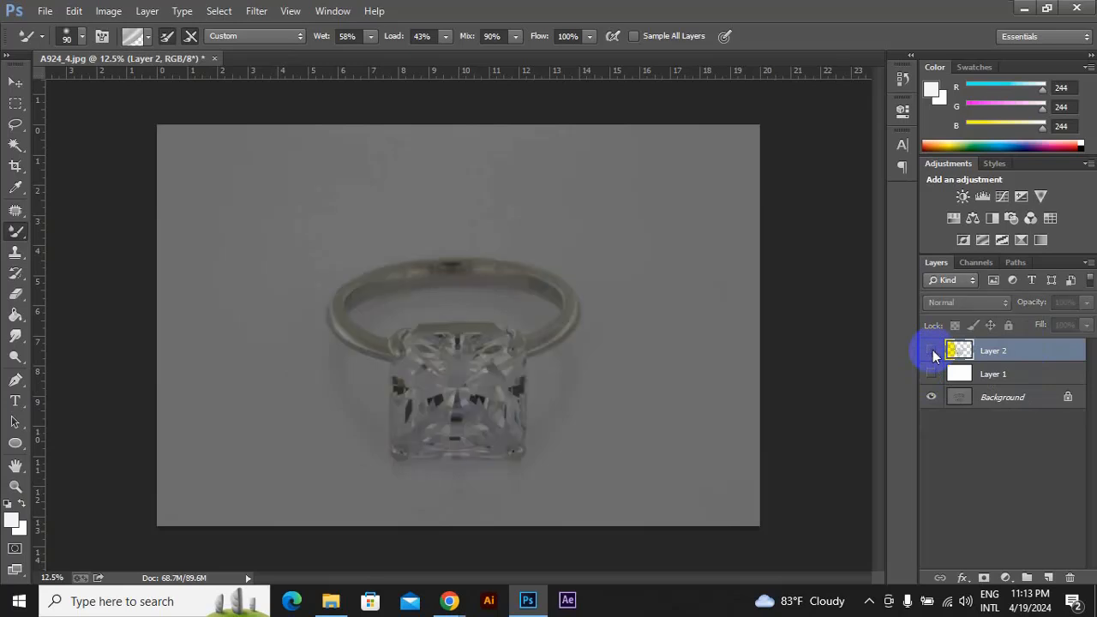
{"action": "left_click", "coordinate": [932, 351]}
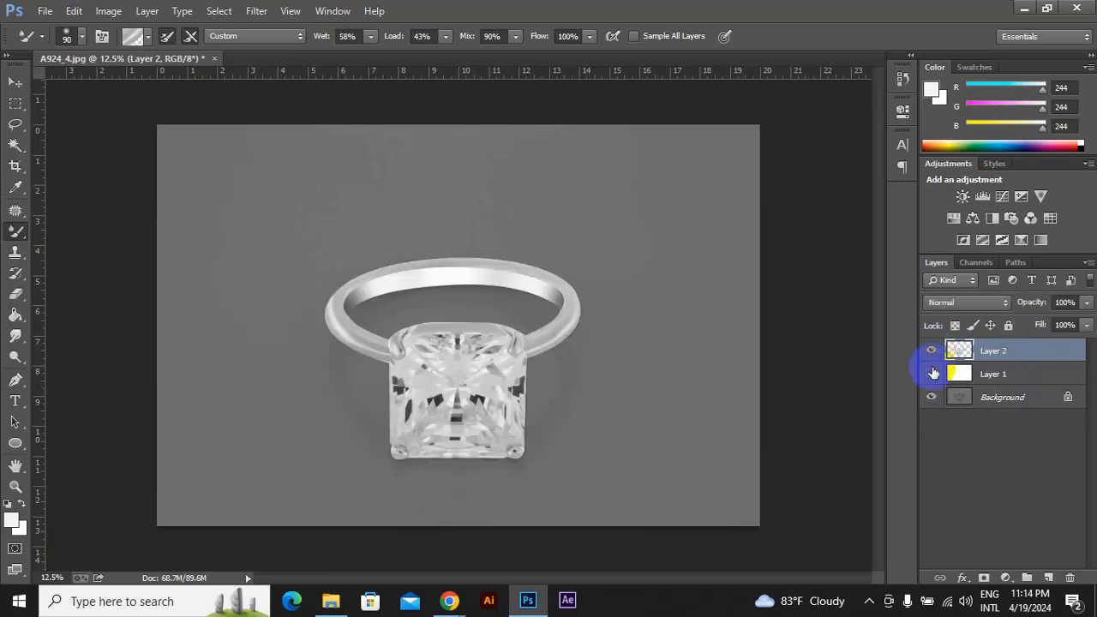
{"action": "left_click", "coordinate": [932, 374]}
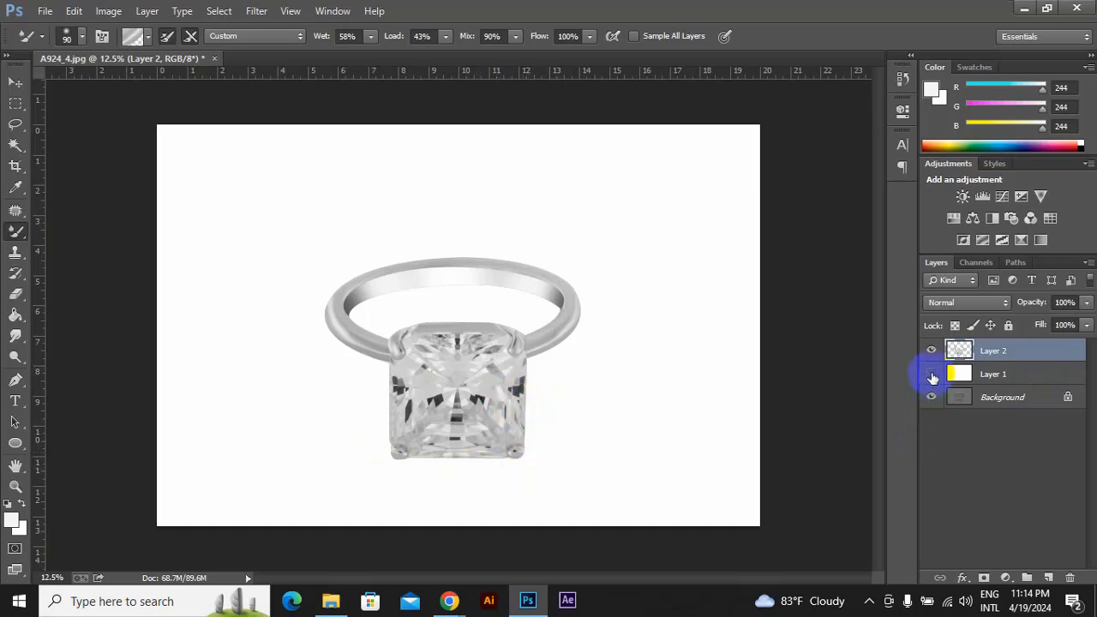
{"action": "left_click", "coordinate": [931, 374]}
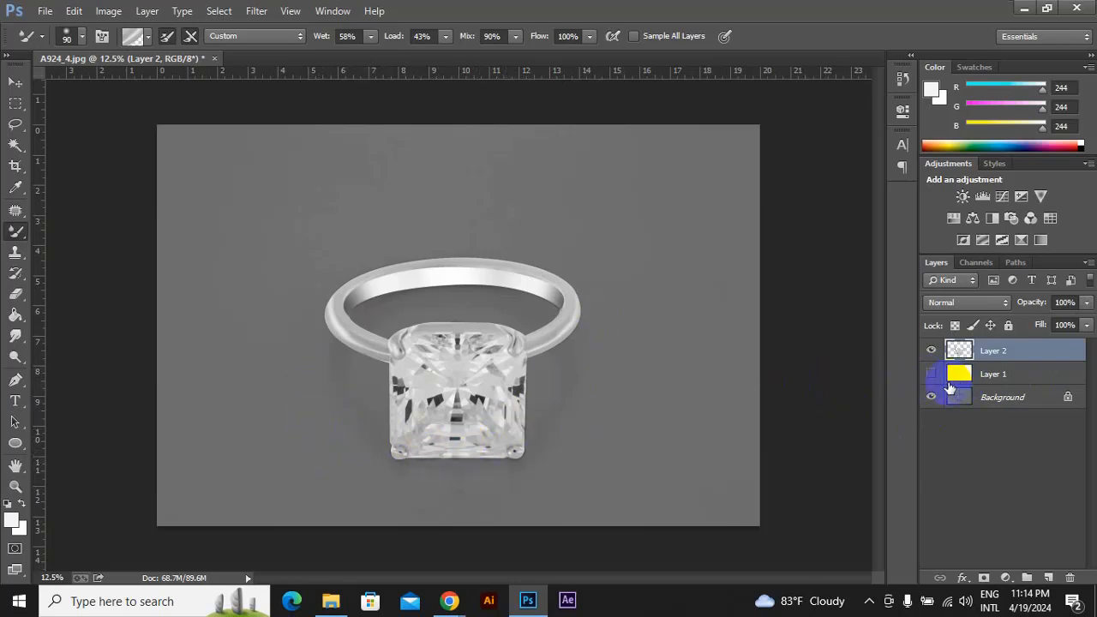
{"action": "left_click", "coordinate": [931, 375]}
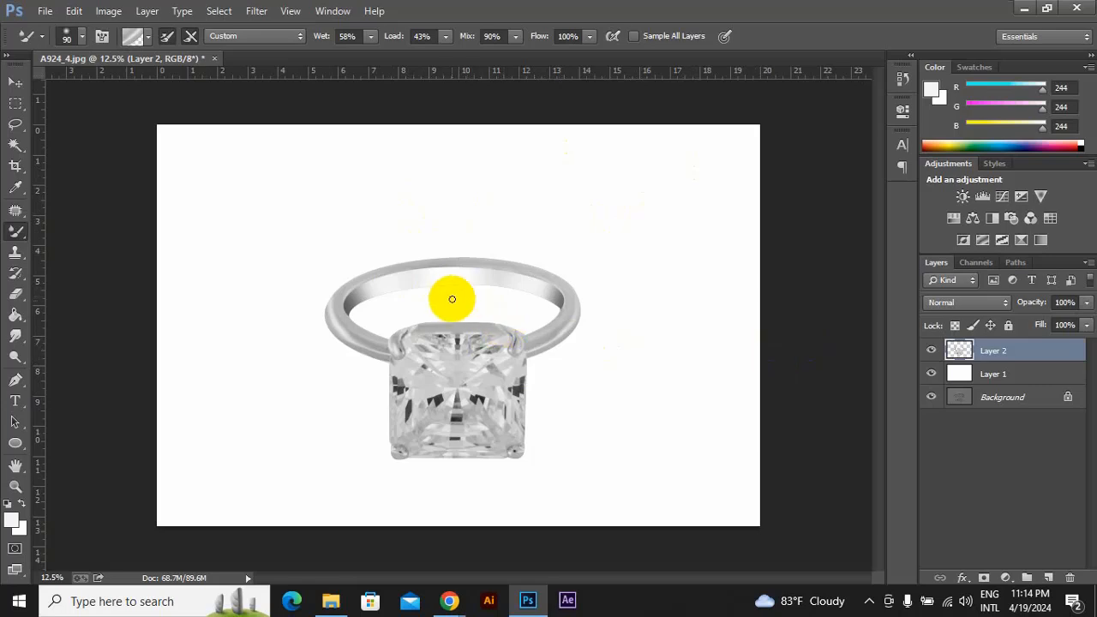
Add a new empty layer above the ring and set up the regular Brush at 2200 px.
{"action": "left_click", "coordinate": [1050, 577]}
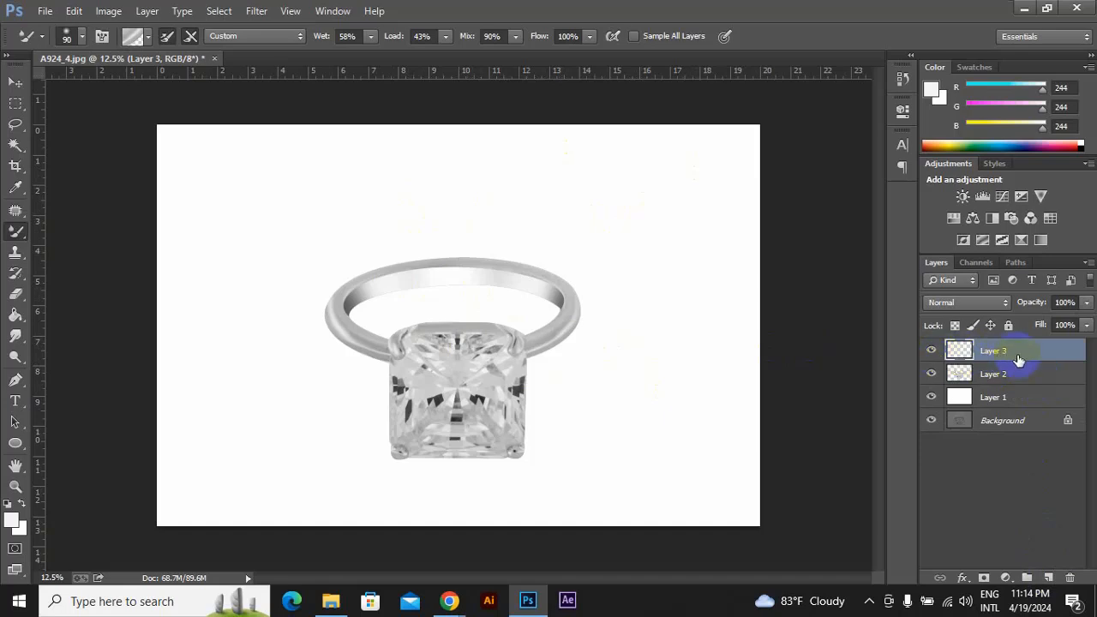
{"action": "right_click", "coordinate": [17, 233]}
{"action": "left_click", "coordinate": [80, 230]}
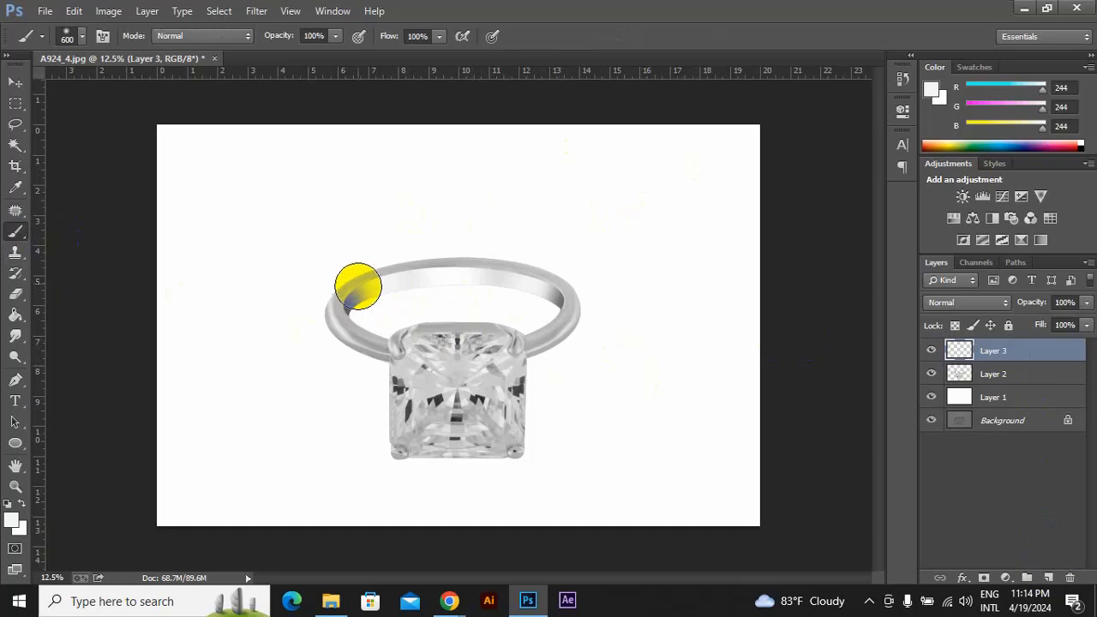
{"action": "key", "text": "bracketright"}
{"action": "key", "text": "bracketright"}
{"action": "key", "text": "bracketright"}
{"action": "key", "text": "bracketright"}
{"action": "key", "text": "bracketright"}
{"action": "key", "text": "bracketright"}
{"action": "key", "text": "bracketright"}
{"action": "key", "text": "bracketright"}
{"action": "key", "text": "bracketright"}
{"action": "key", "text": "bracketright"}
{"action": "key", "text": "bracketright"}
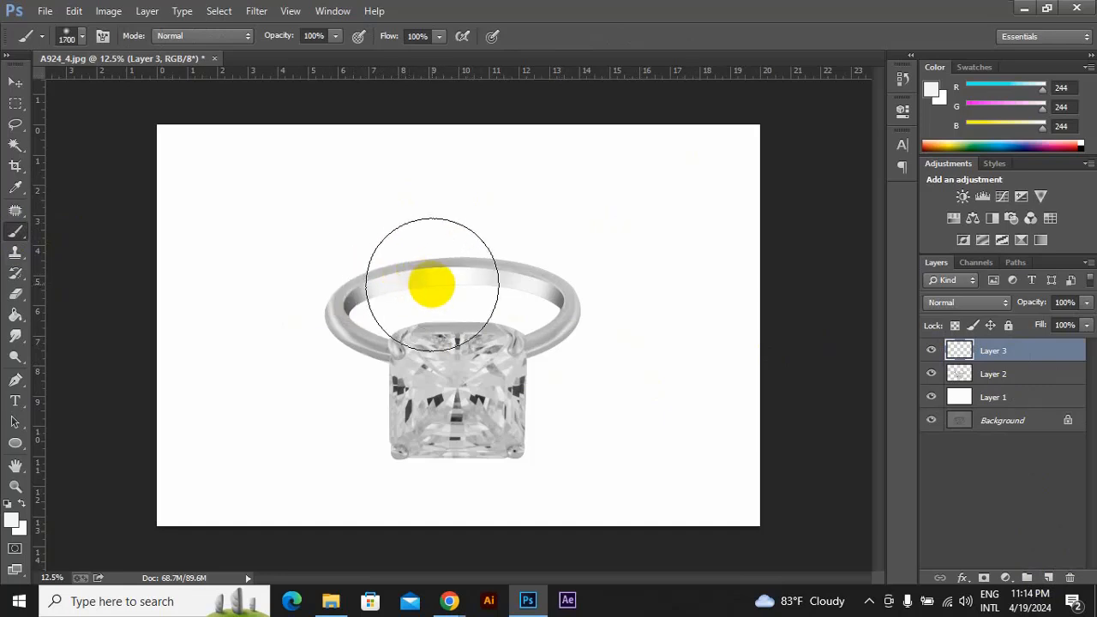
{"action": "key", "text": "bracketright"}
{"action": "key", "text": "bracketright"}
{"action": "key", "text": "bracketright"}
{"action": "key", "text": "bracketright"}
{"action": "key", "text": "bracketright"}
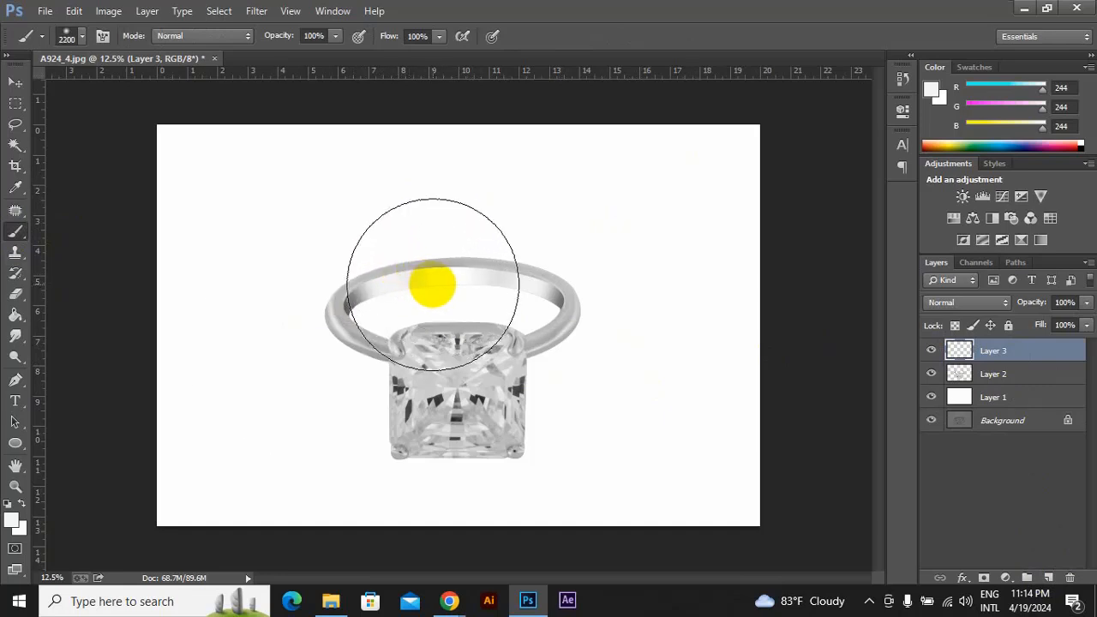
Set the foreground color to black (000000) and paint one large soft dab over the ring's opening on Layer 3.
{"action": "left_click", "coordinate": [10, 524]}
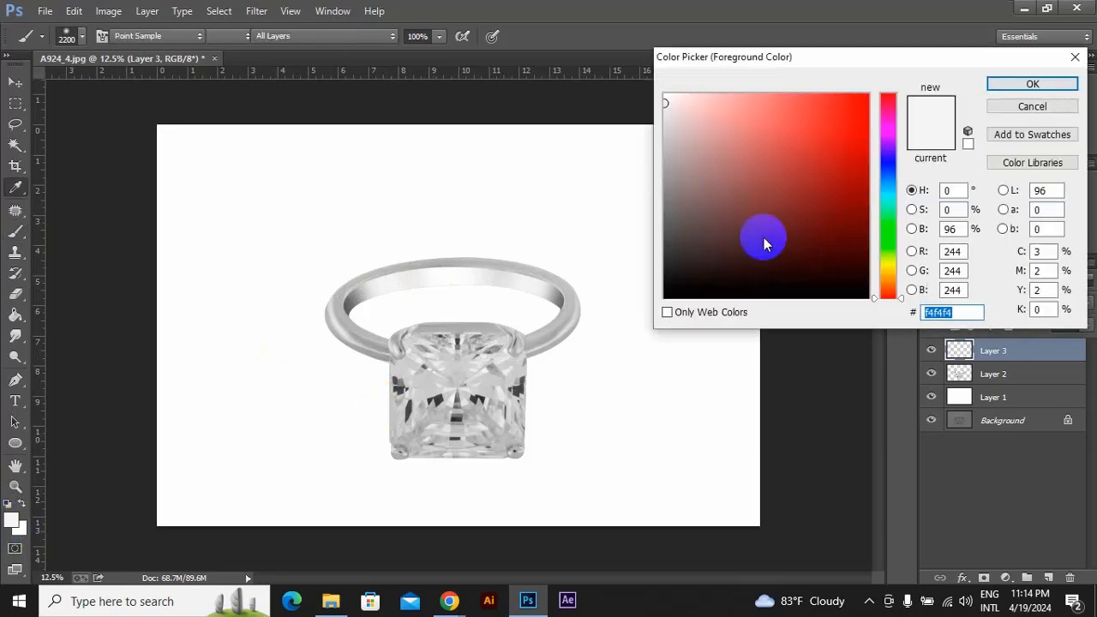
{"action": "left_click", "coordinate": [658, 297]}
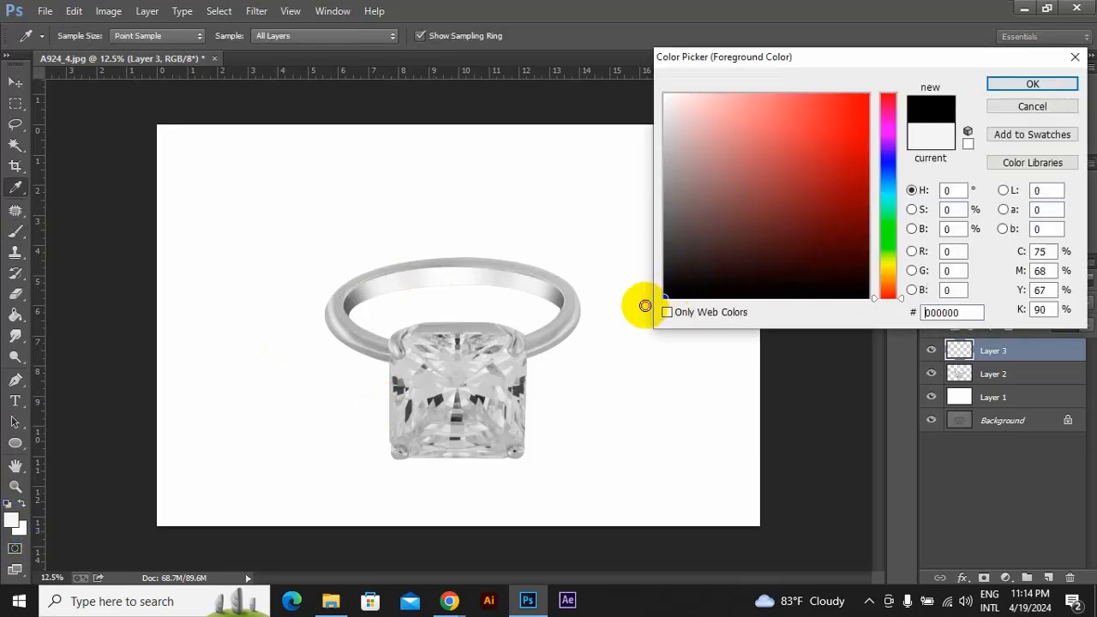
{"action": "left_click", "coordinate": [1033, 84]}
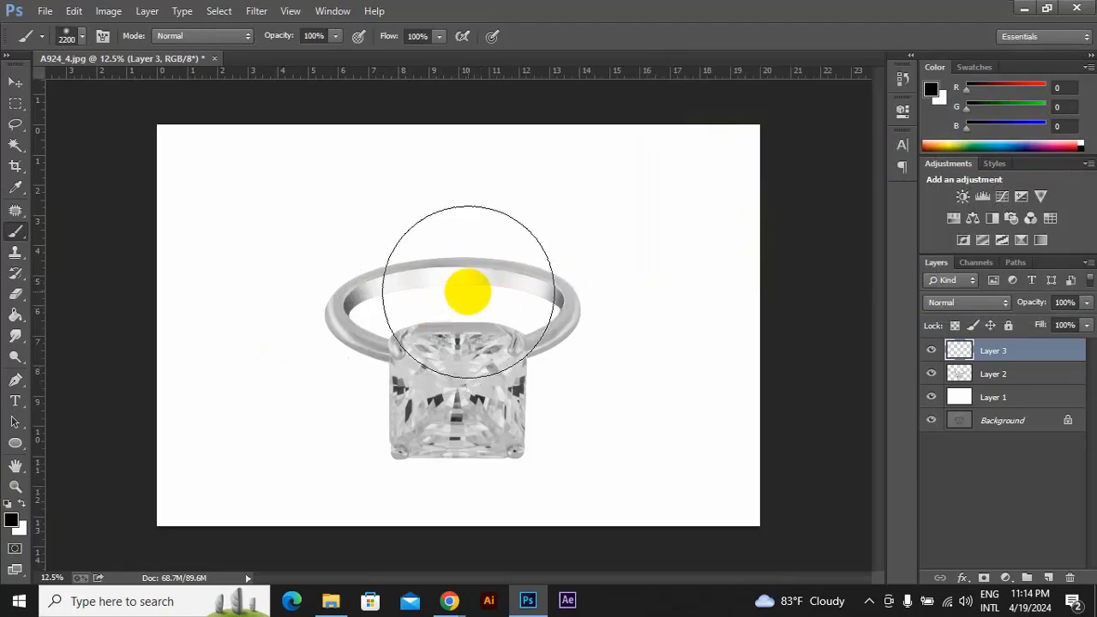
{"action": "left_click", "coordinate": [468, 292]}
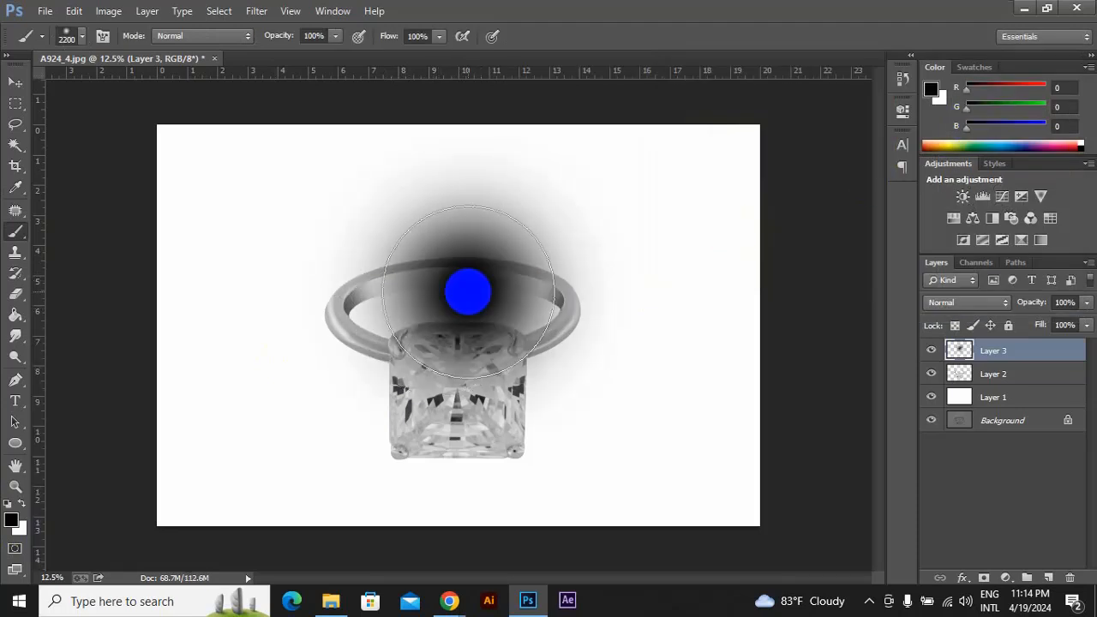
Move the soft black dab slightly down so it sits just above the diamond.
{"action": "left_click", "coordinate": [15, 82]}
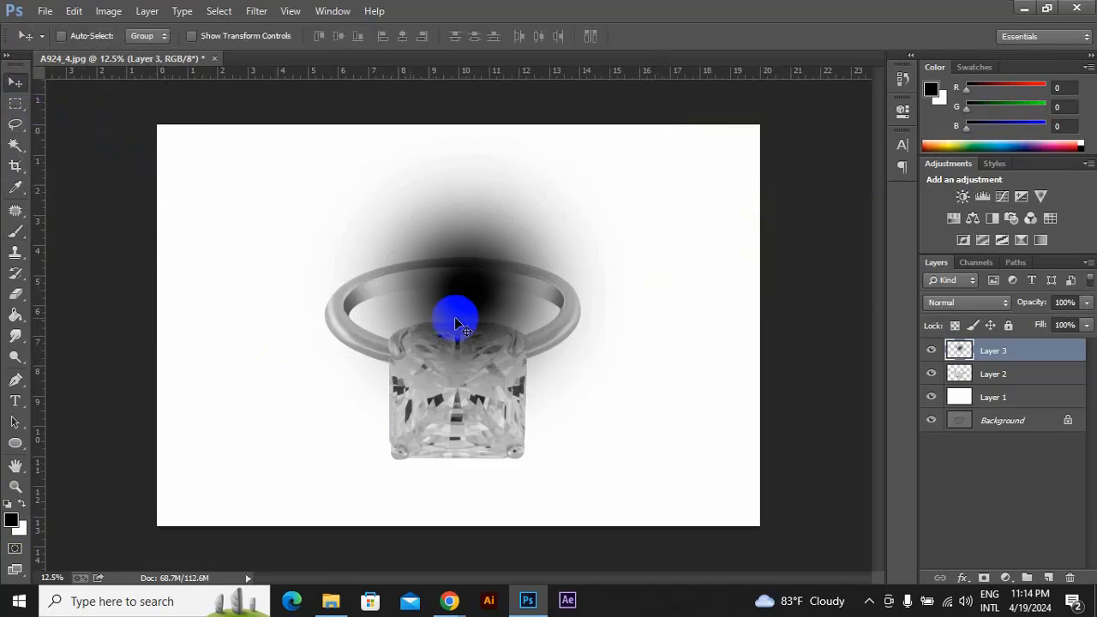
{"action": "mouse_move", "coordinate": [487, 293]}
{"action": "left_mouse_down"}
{"action": "mouse_move", "coordinate": [570, 275]}
{"action": "mouse_move", "coordinate": [516, 248]}
{"action": "mouse_move", "coordinate": [380, 306]}
{"action": "mouse_move", "coordinate": [502, 310]}
{"action": "mouse_move", "coordinate": [479, 312]}
{"action": "left_mouse_up"}
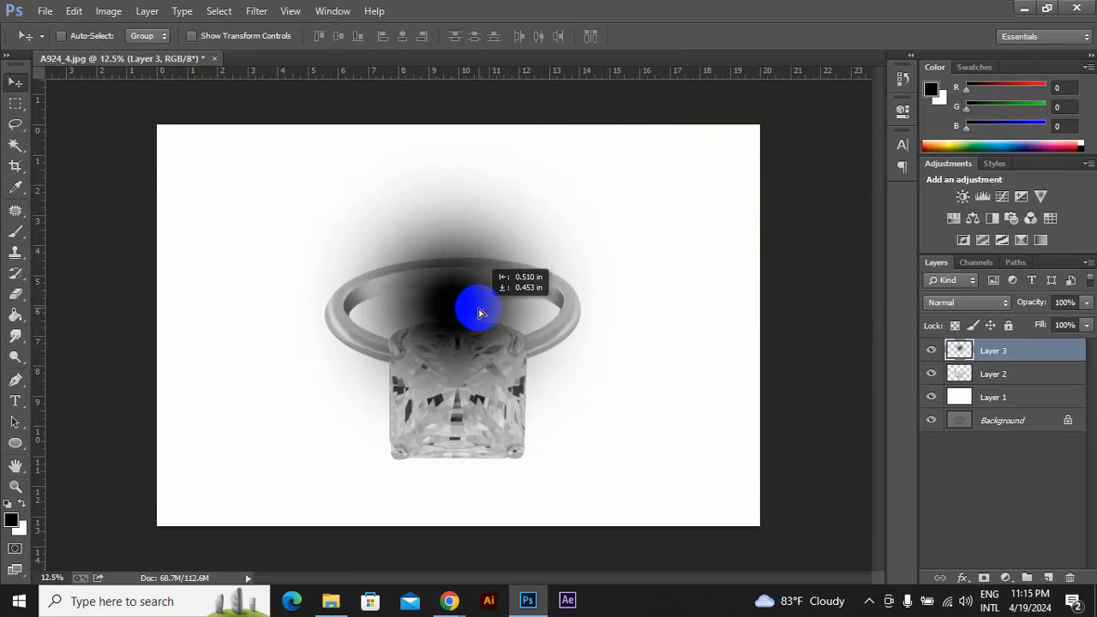
{"action": "left_click", "coordinate": [961, 348]}
{"action": "left_click", "coordinate": [489, 293]}
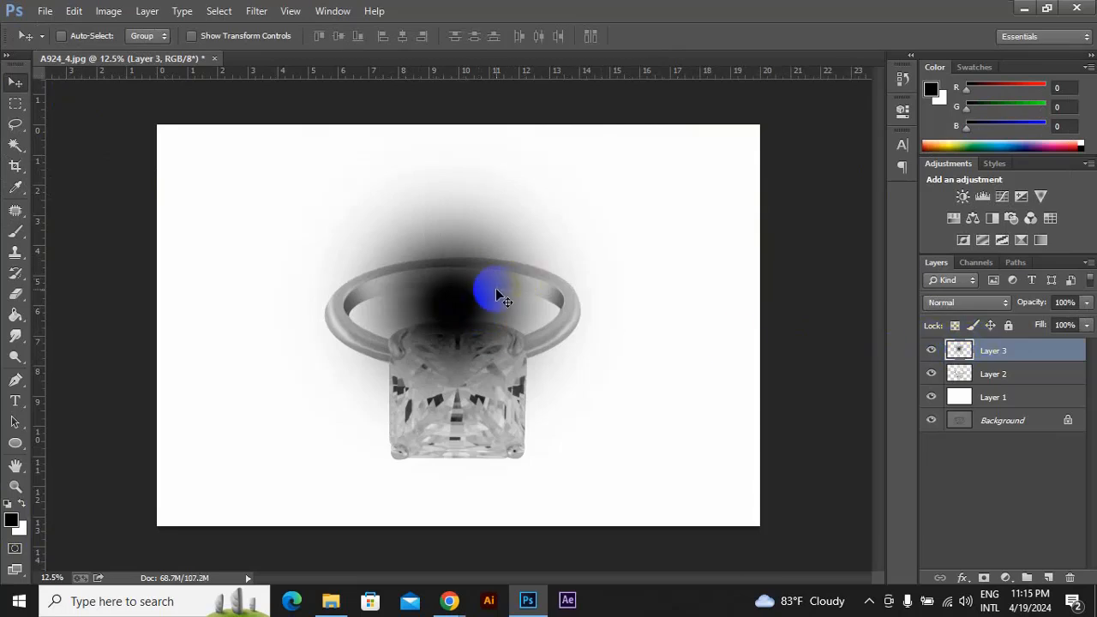
{"action": "mouse_move", "coordinate": [502, 296]}
{"action": "left_mouse_down"}
{"action": "mouse_move", "coordinate": [537, 294]}
{"action": "mouse_move", "coordinate": [518, 296]}
{"action": "left_mouse_up"}
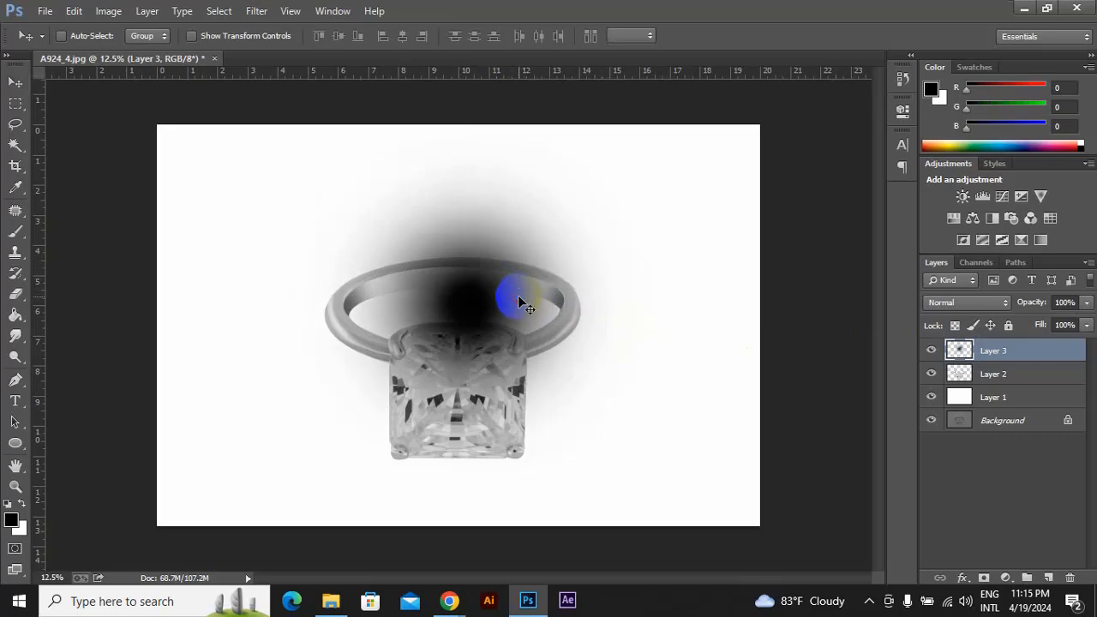
Flatten the black dab to about 9.85% height with Free Transform and place it under the diamond's lower edge as a shadow.
{"action": "key", "text": "ctrl+t"}
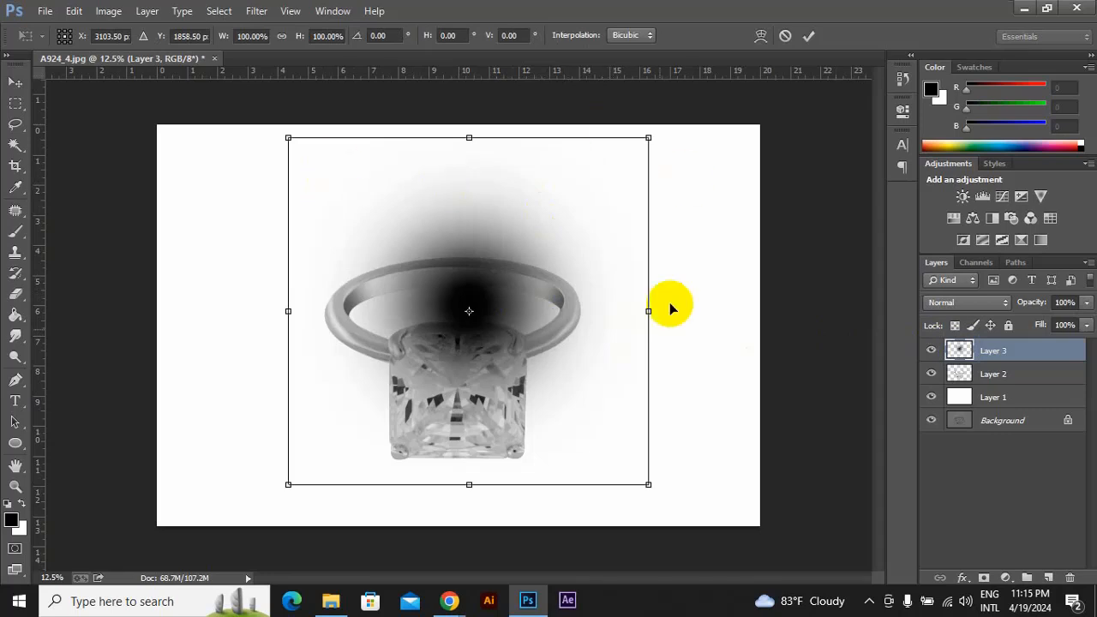
{"action": "left_click_drag", "start_coordinate": [468, 137], "coordinate": [455, 450]}
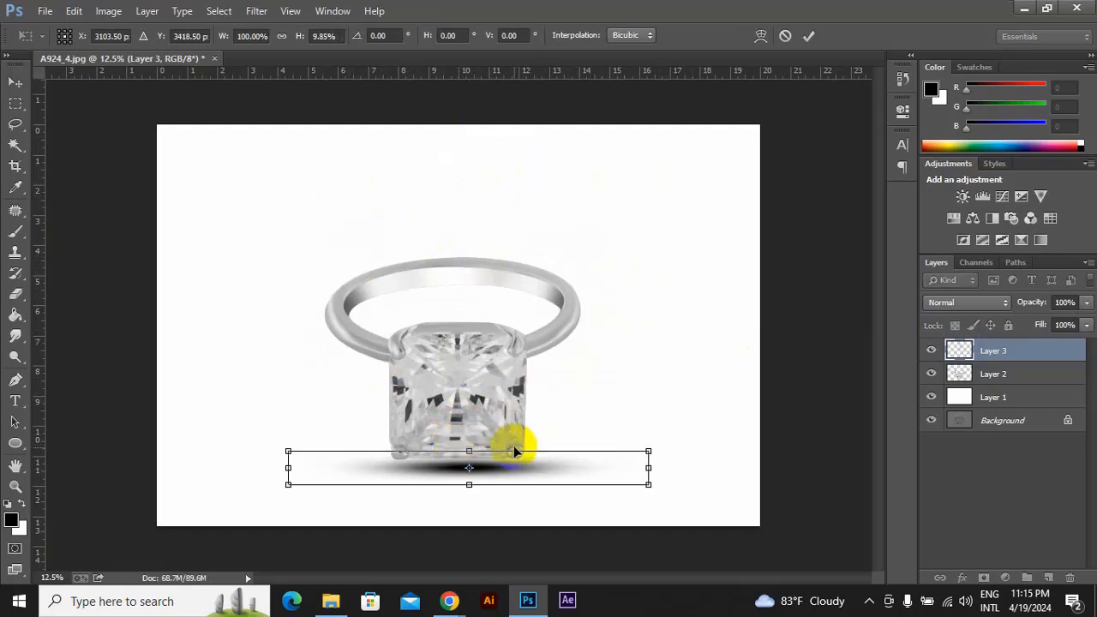
{"action": "left_click_drag", "start_coordinate": [522, 470], "coordinate": [518, 462]}
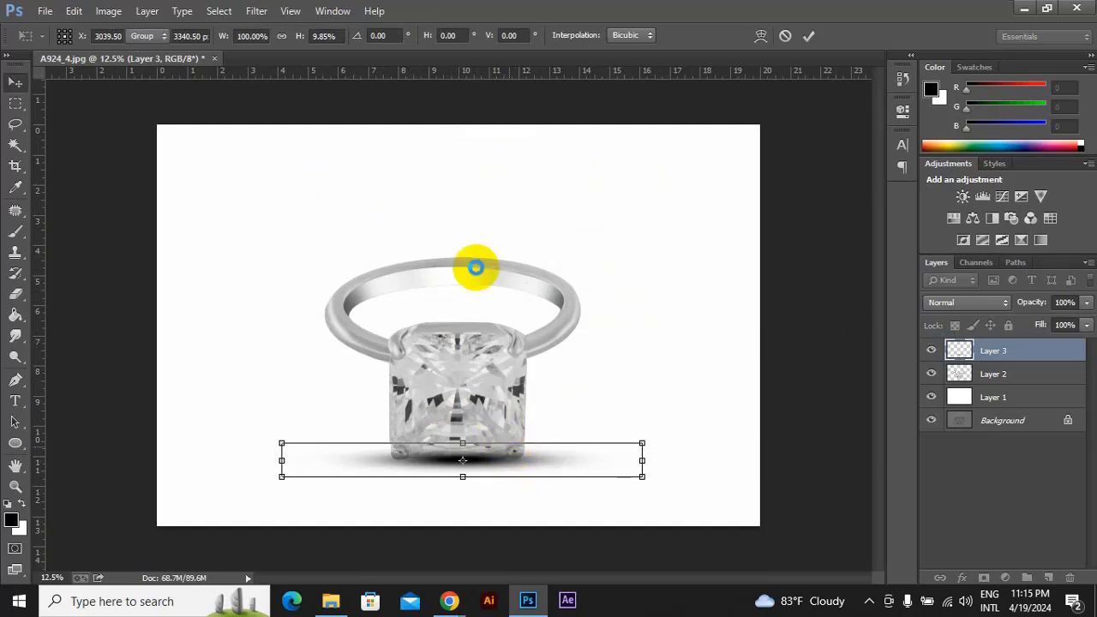
{"action": "key", "text": "Return"}
Move the shadow layer, Layer 3, below the ring's Layer 2 so the shadow sits behind the diamond.
{"action": "key", "text": "ctrl+plus"}
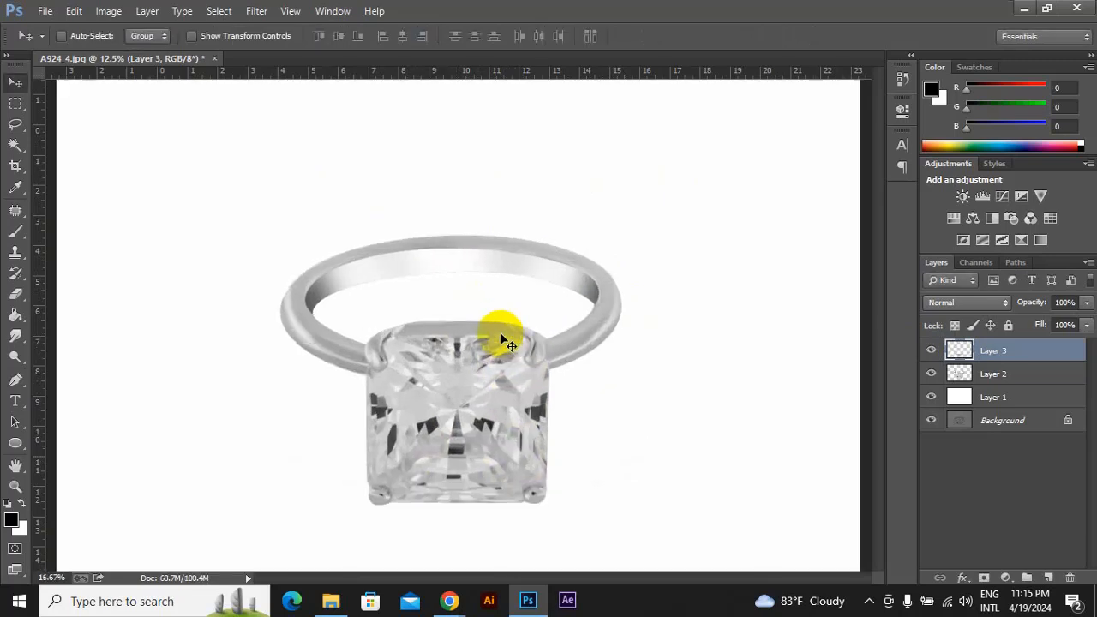
{"action": "scroll", "coordinate": [500, 336], "scroll_direction": "down", "scroll_amount": 4}
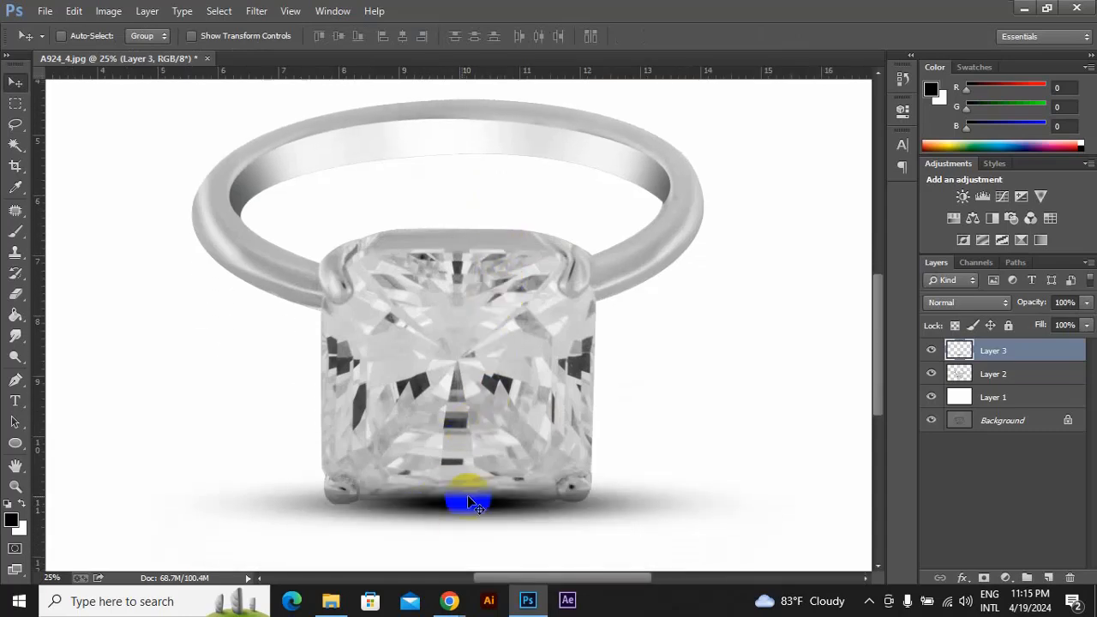
{"action": "left_click_drag", "start_coordinate": [1003, 352], "coordinate": [1004, 385]}
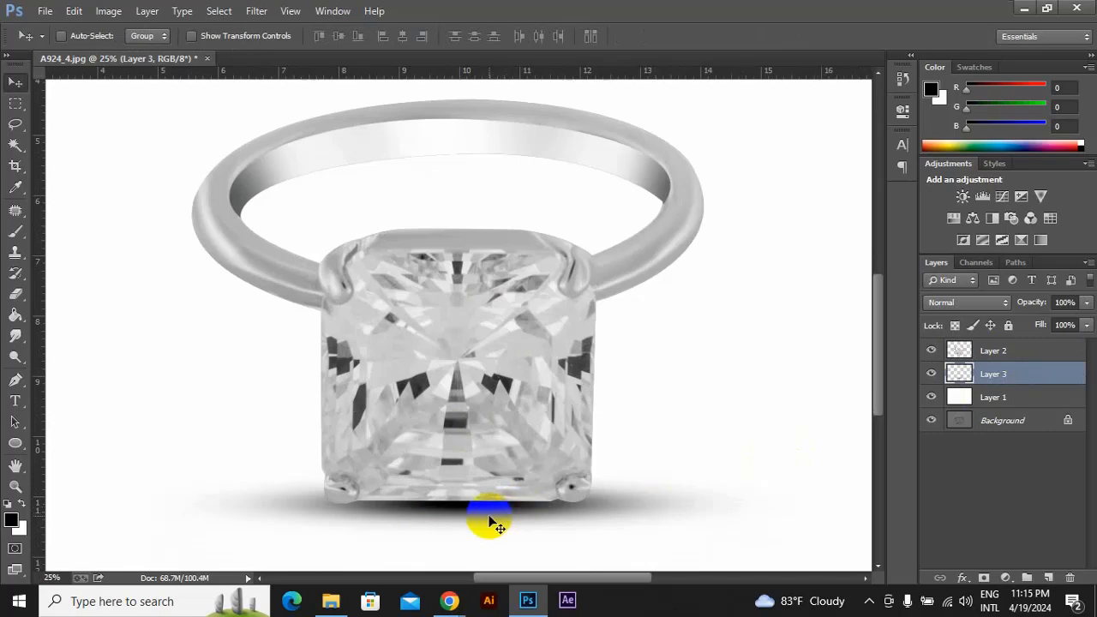
Examine the whole image with and without the shadow by toggling Layer 3's visibility.
{"action": "key", "text": "ctrl+minus"}
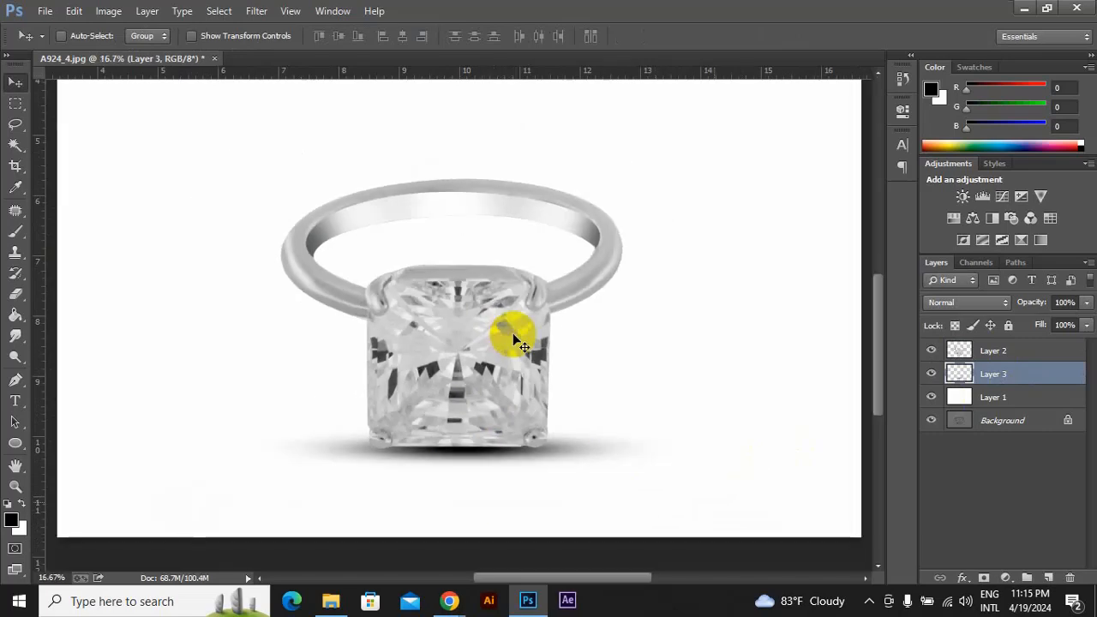
{"action": "key", "text": "ctrl+minus"}
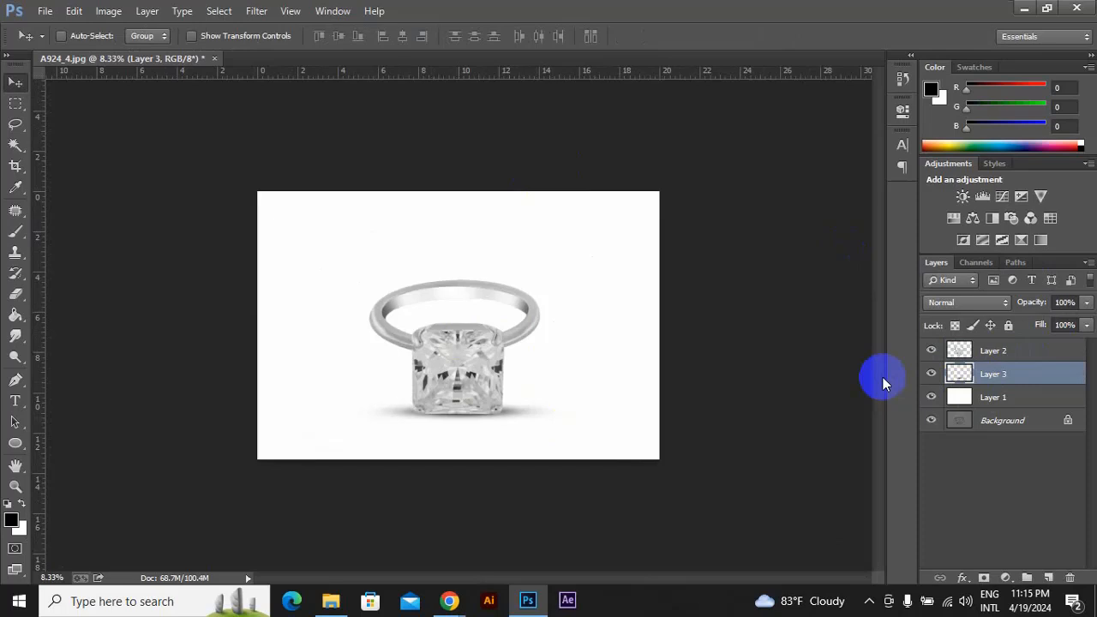
{"action": "left_click", "coordinate": [457, 422]}
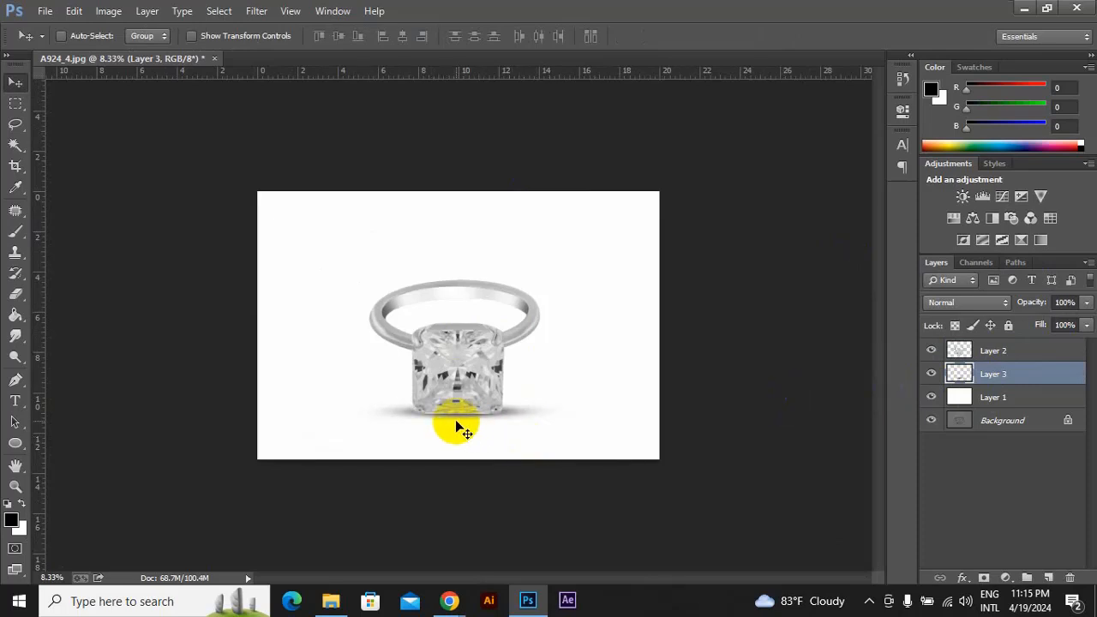
{"action": "left_click", "coordinate": [932, 374]}
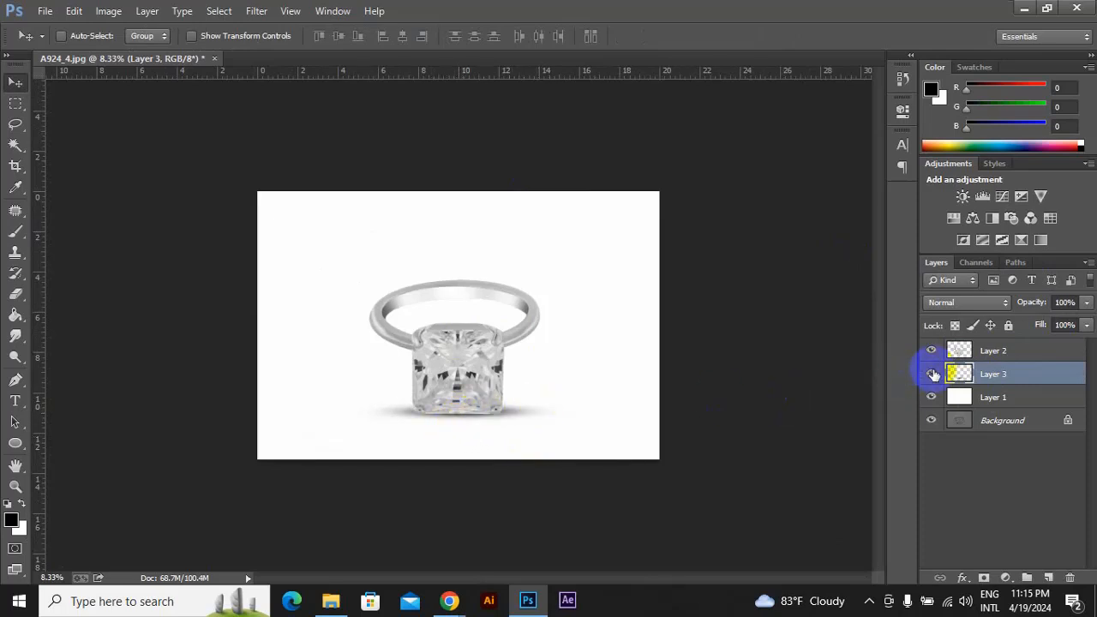
{"action": "left_click", "coordinate": [932, 374]}
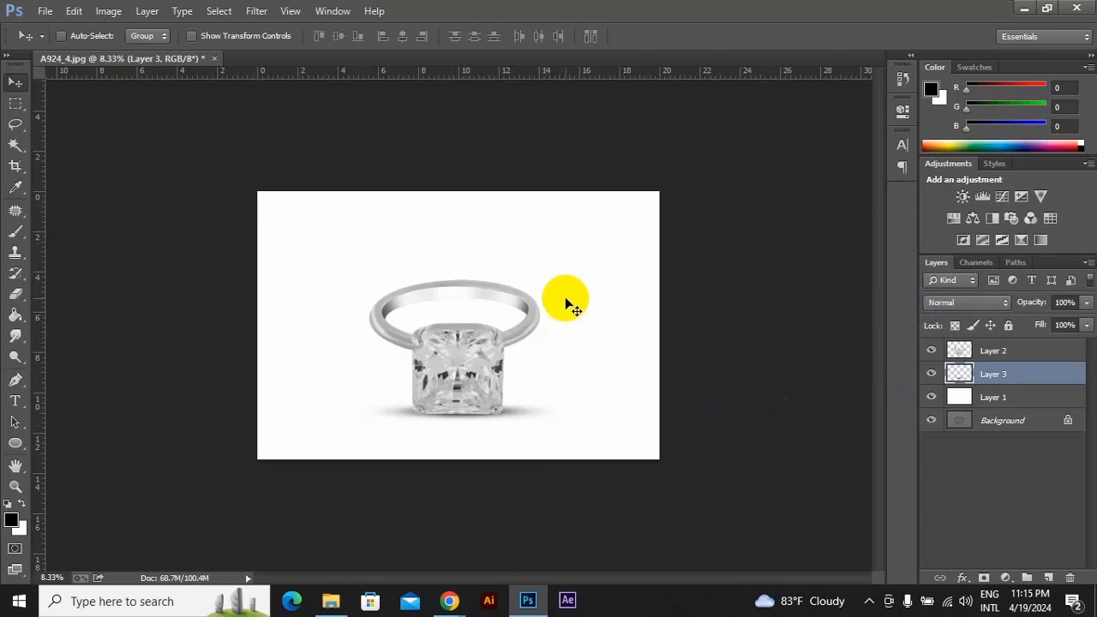
Save the layered ring document as A924_4 in Photoshop PSD format inside a new folder created in class 3.
{"action": "left_click", "coordinate": [44, 10]}
{"action": "left_click", "coordinate": [69, 204]}
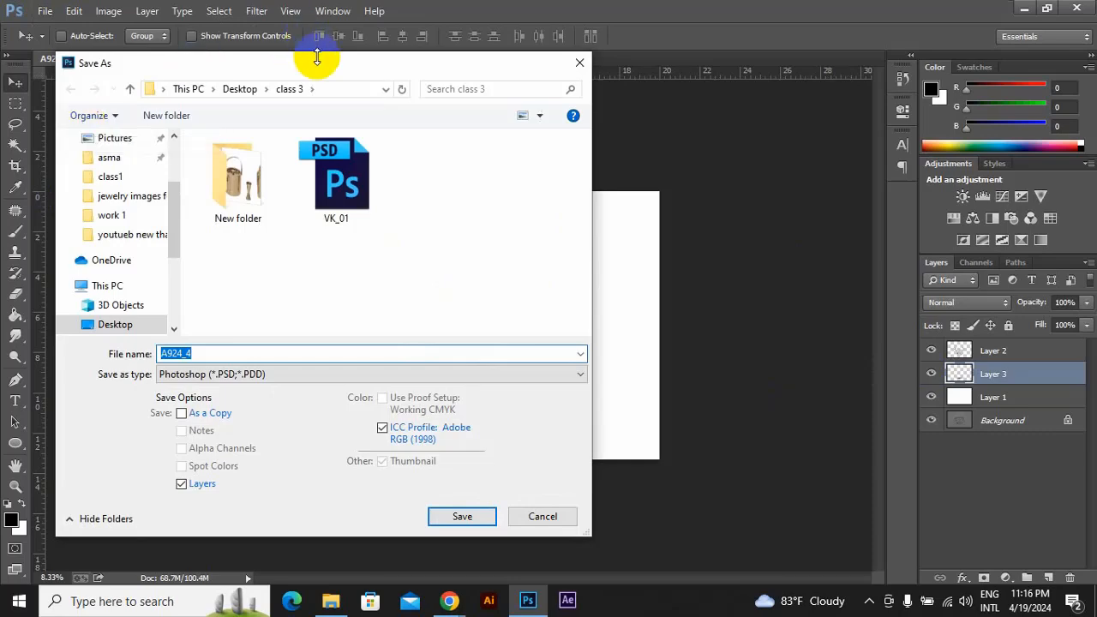
{"action": "left_click_drag", "start_coordinate": [308, 65], "coordinate": [357, 52]}
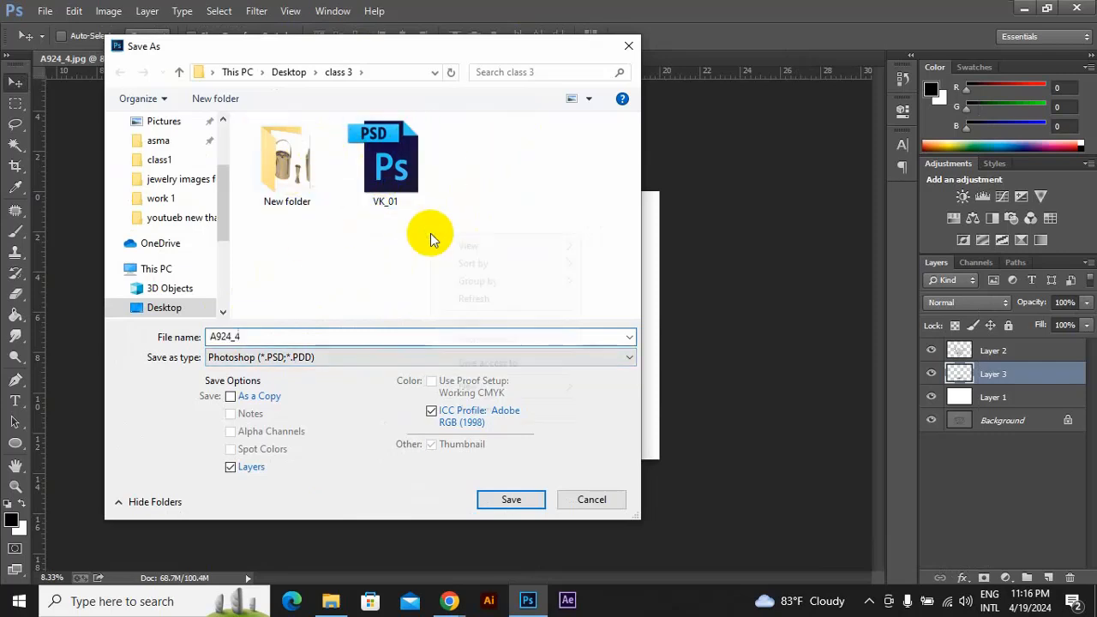
{"action": "right_click", "coordinate": [388, 241]}
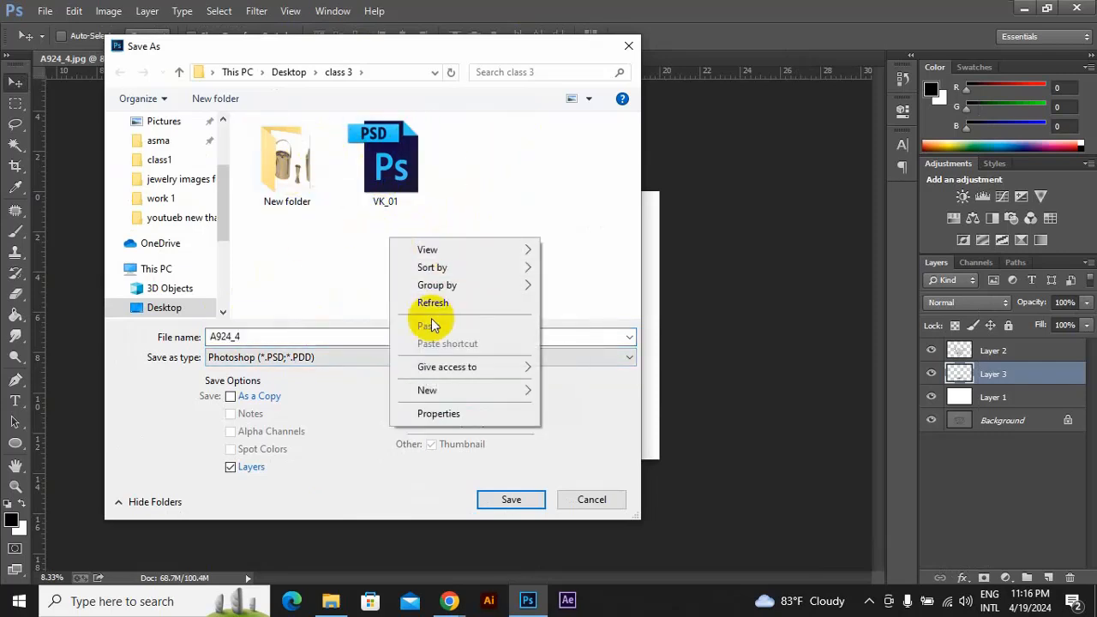
{"action": "mouse_move", "coordinate": [432, 395]}
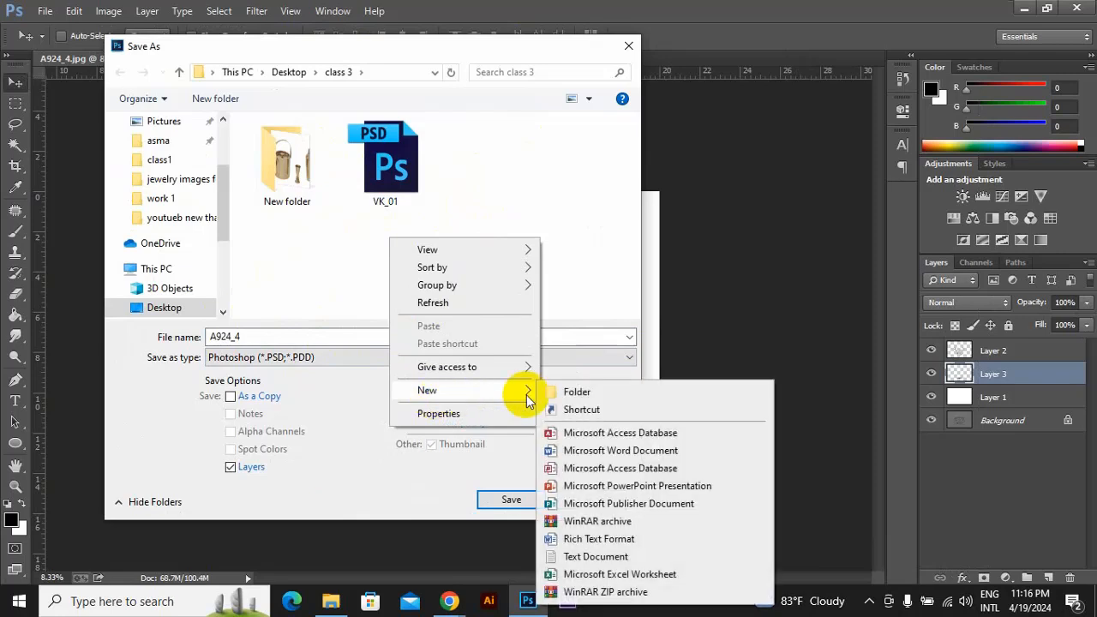
{"action": "left_click", "coordinate": [553, 392]}
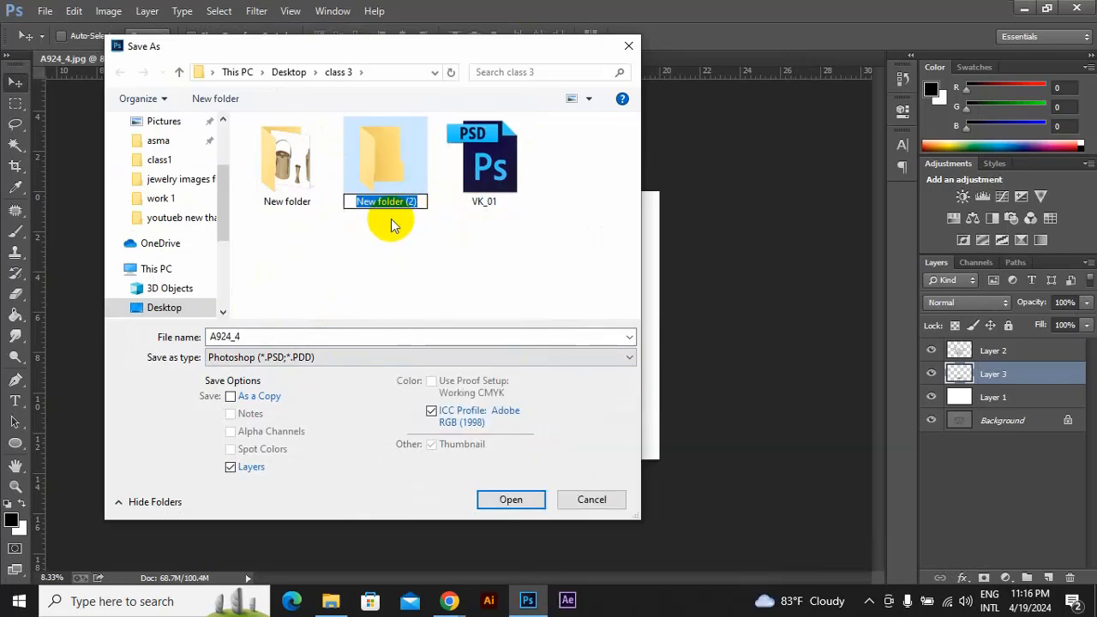
{"action": "left_click", "coordinate": [383, 170]}
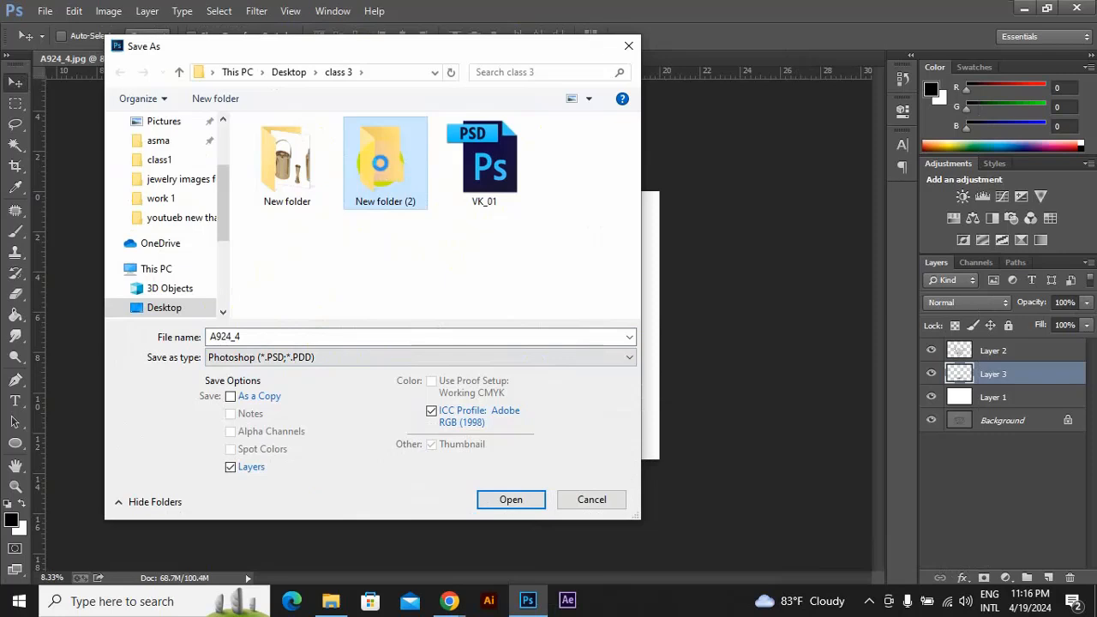
{"action": "double_click", "coordinate": [381, 166]}
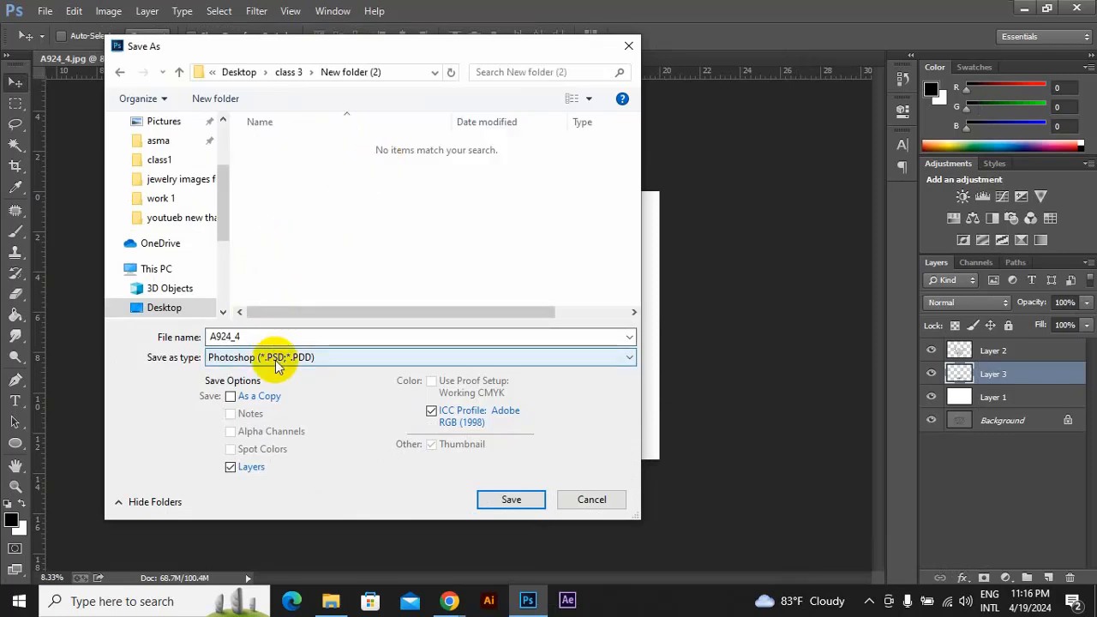
{"action": "left_click", "coordinate": [510, 500]}
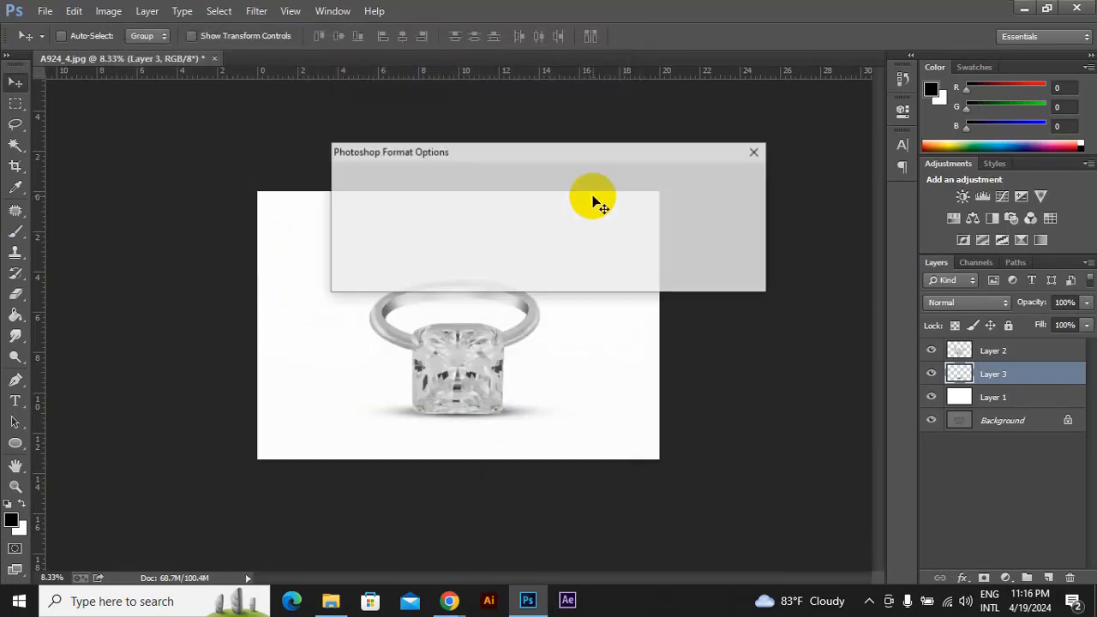
{"action": "left_click", "coordinate": [727, 178]}
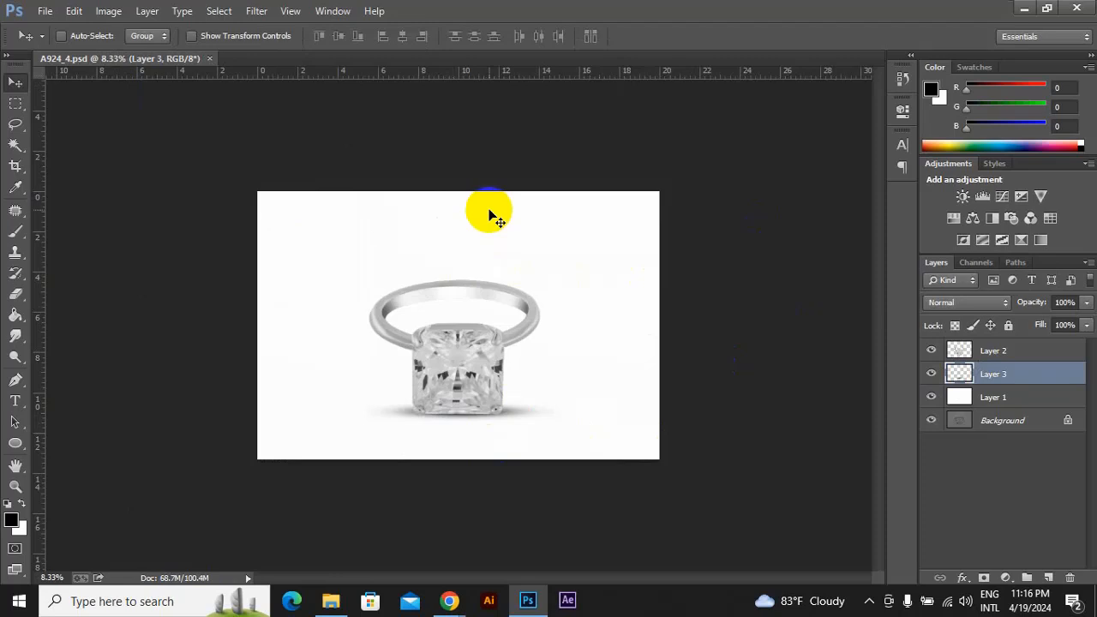
Save a JPEG copy named A924_4 in the same folder at quality 12 (Maximum), Baseline ("Standard").
{"action": "left_click", "coordinate": [43, 10]}
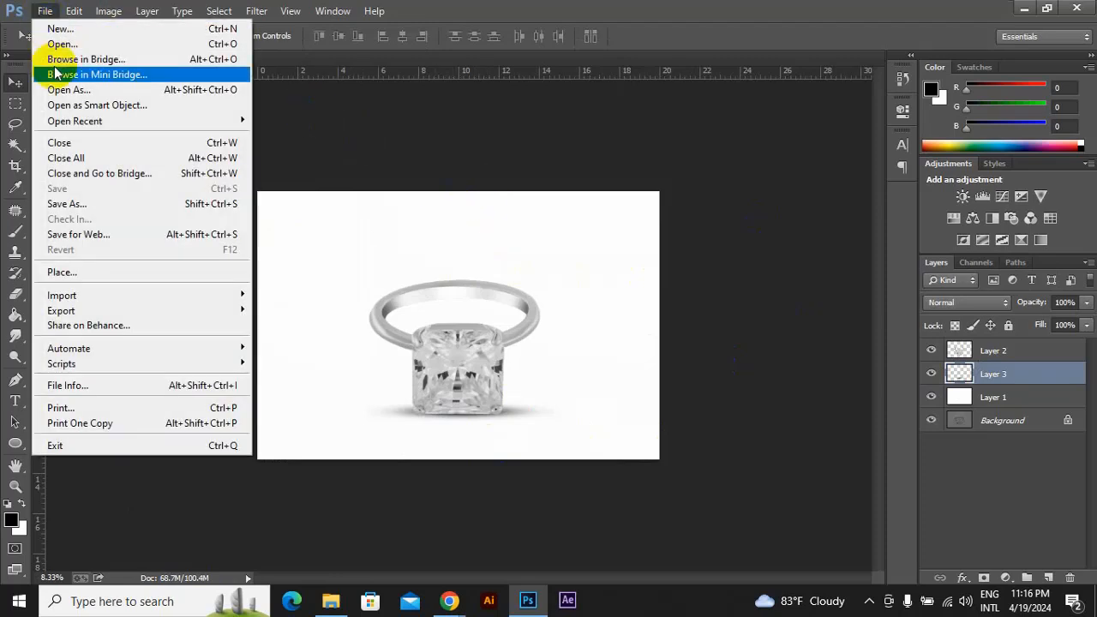
{"action": "left_click", "coordinate": [91, 204]}
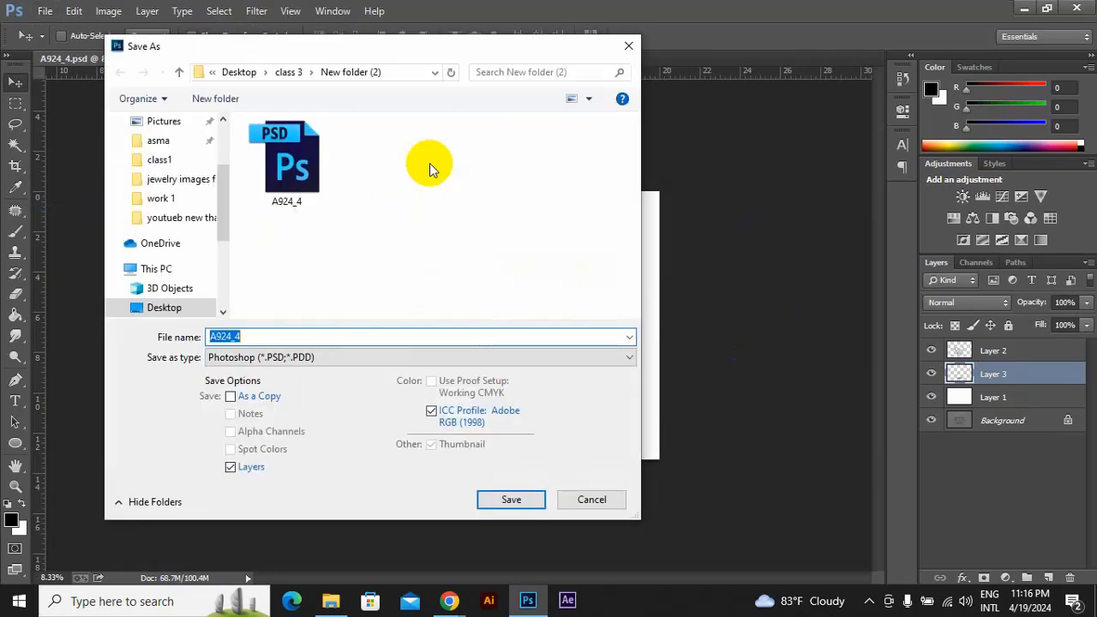
{"action": "left_click", "coordinate": [349, 358]}
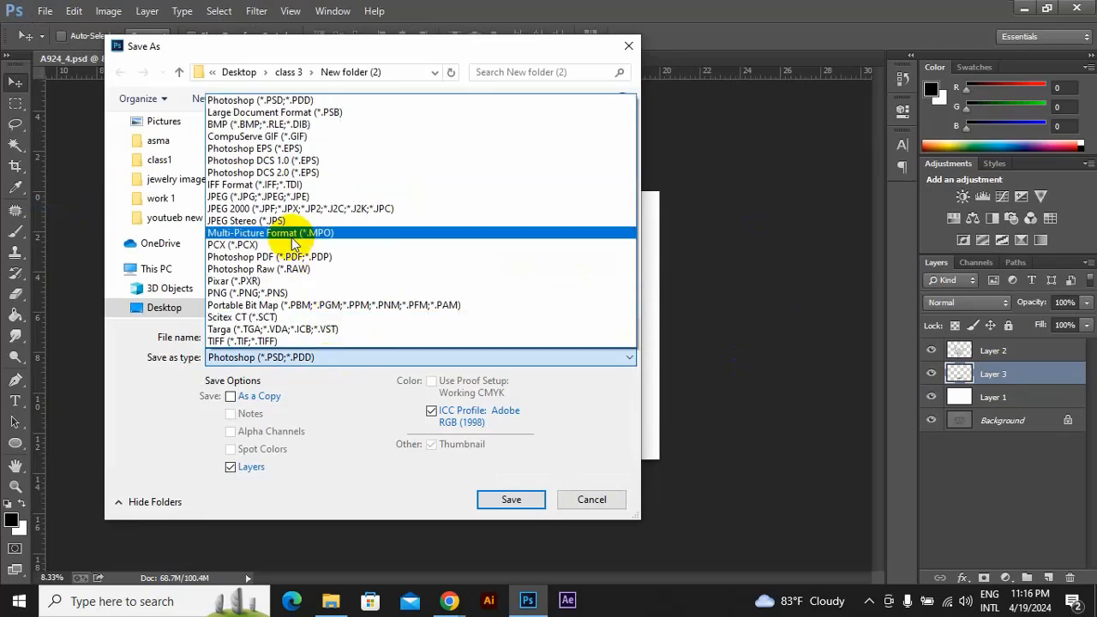
{"action": "left_click", "coordinate": [282, 209]}
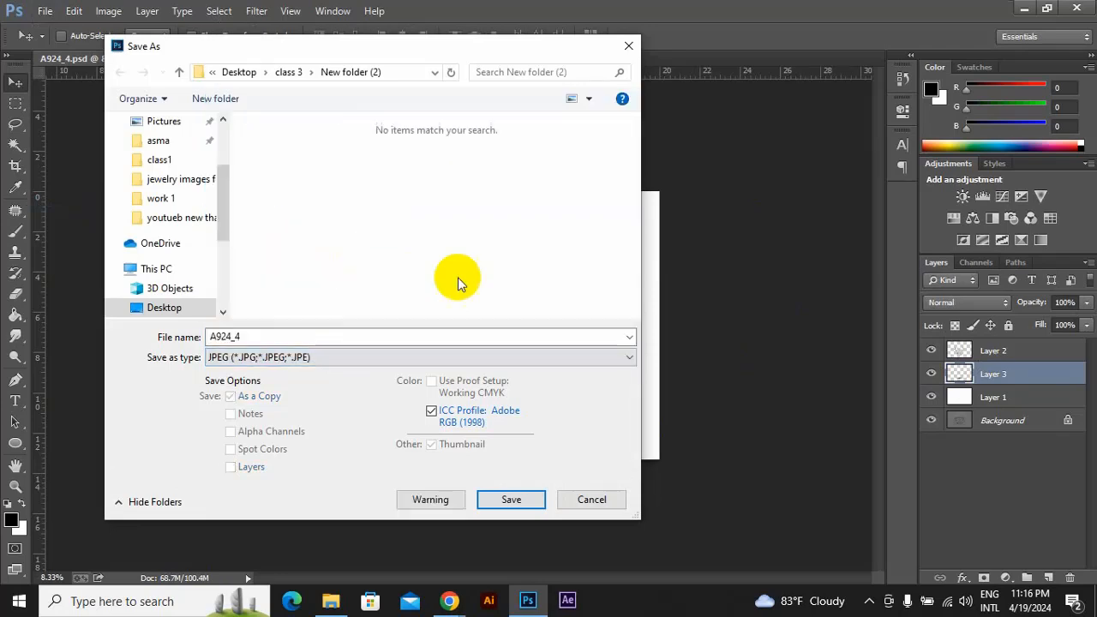
{"action": "left_click", "coordinate": [276, 357]}
{"action": "left_click", "coordinate": [257, 197]}
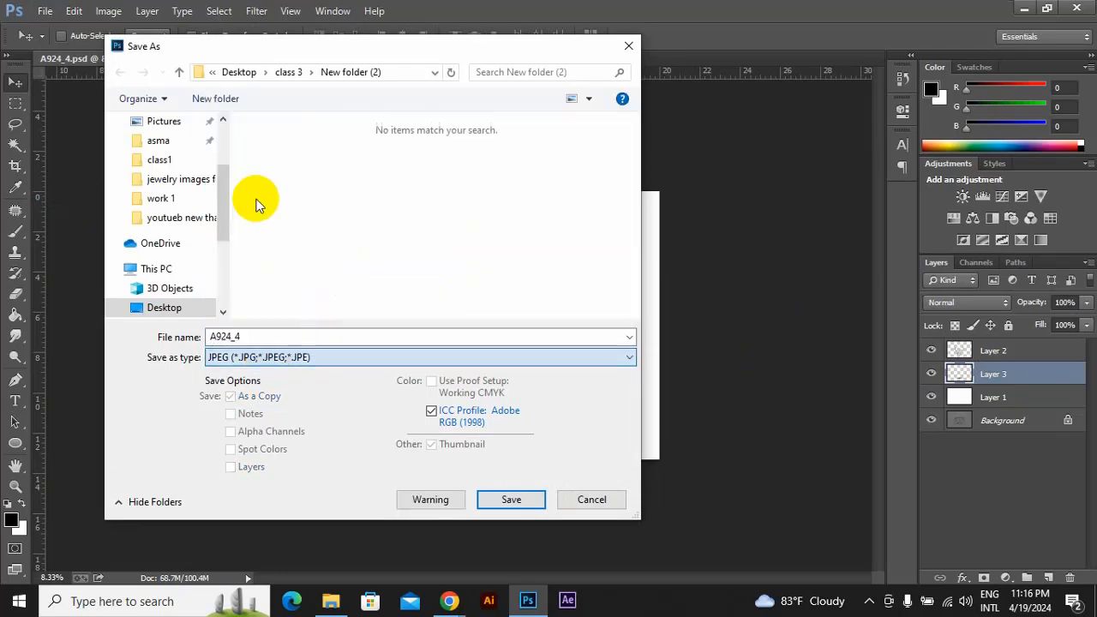
{"action": "left_click", "coordinate": [510, 499]}
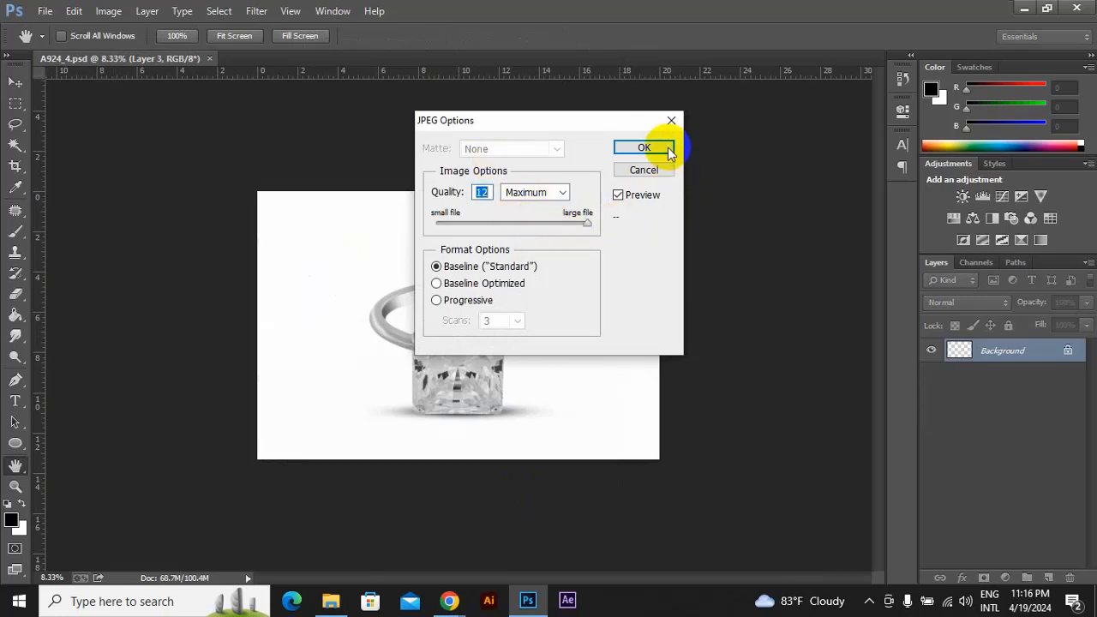
{"action": "left_click", "coordinate": [645, 148]}
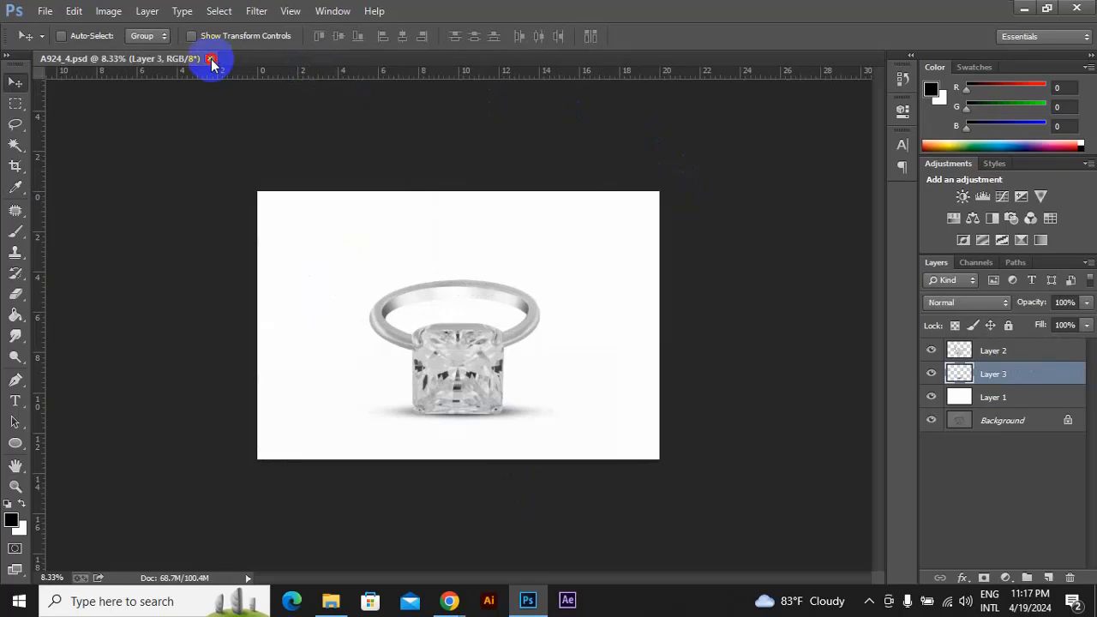
Close the ring document, switch to File Explorer and open New folder (2) inside class 3 full-screen.
{"action": "left_click", "coordinate": [209, 60]}
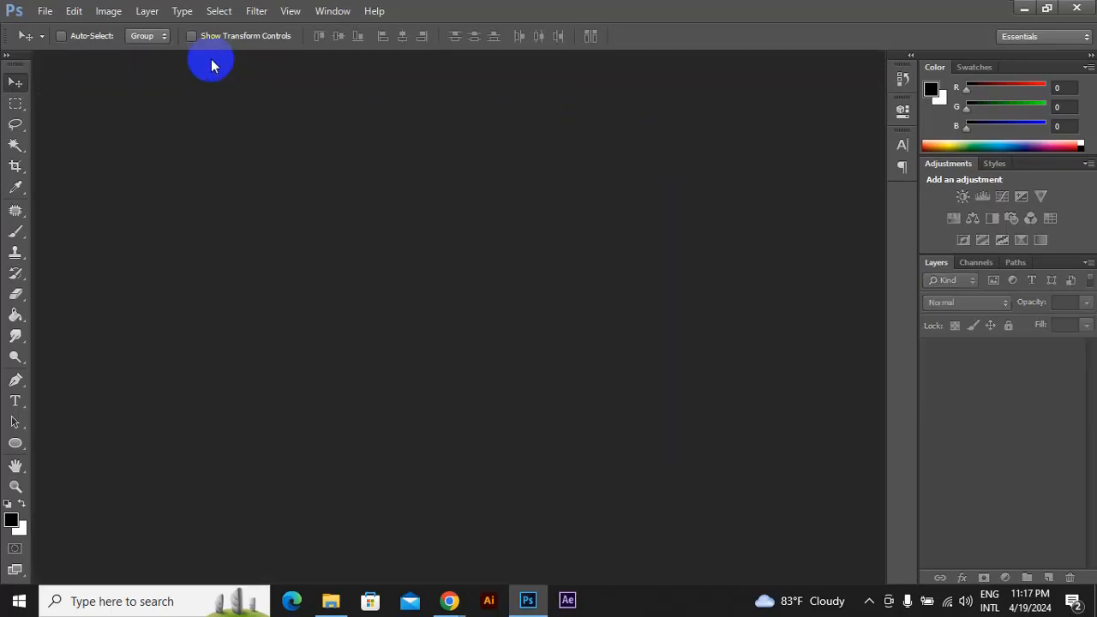
{"action": "left_click", "coordinate": [1031, 8]}
{"action": "left_click", "coordinate": [864, 152]}
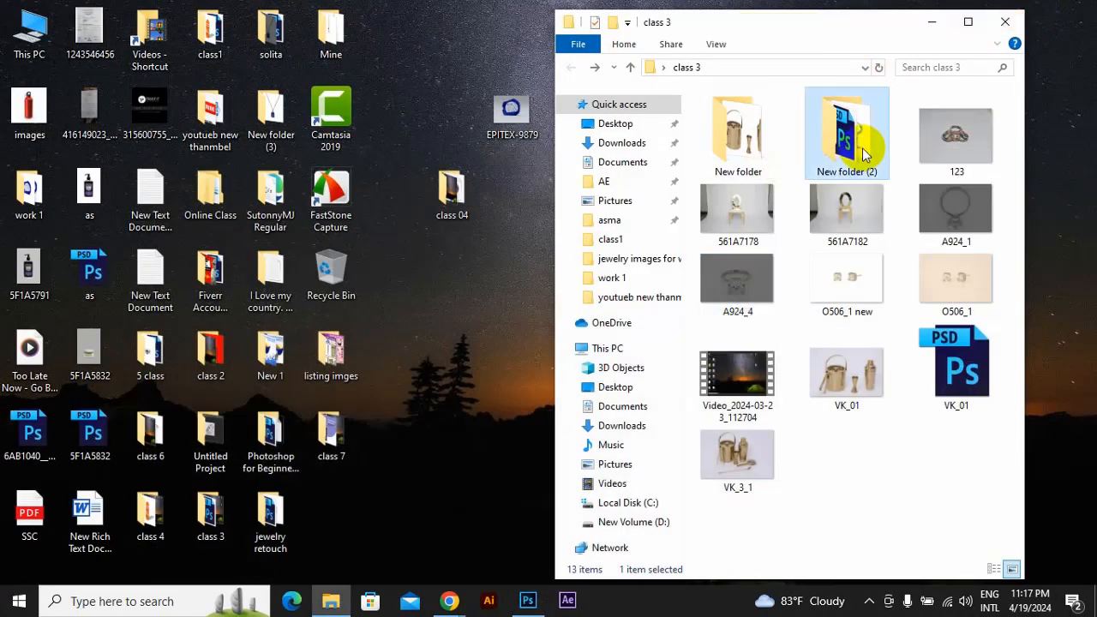
{"action": "double_click", "coordinate": [864, 153]}
{"action": "left_click", "coordinate": [967, 23]}
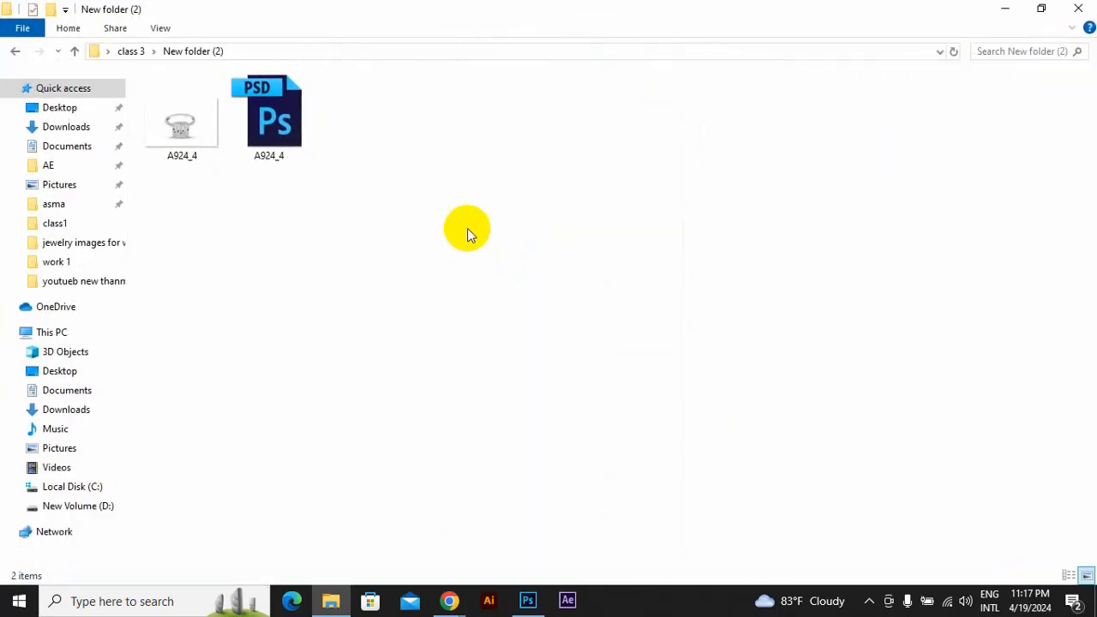
{"action": "right_click", "coordinate": [323, 242]}
{"action": "left_click", "coordinate": [361, 306]}
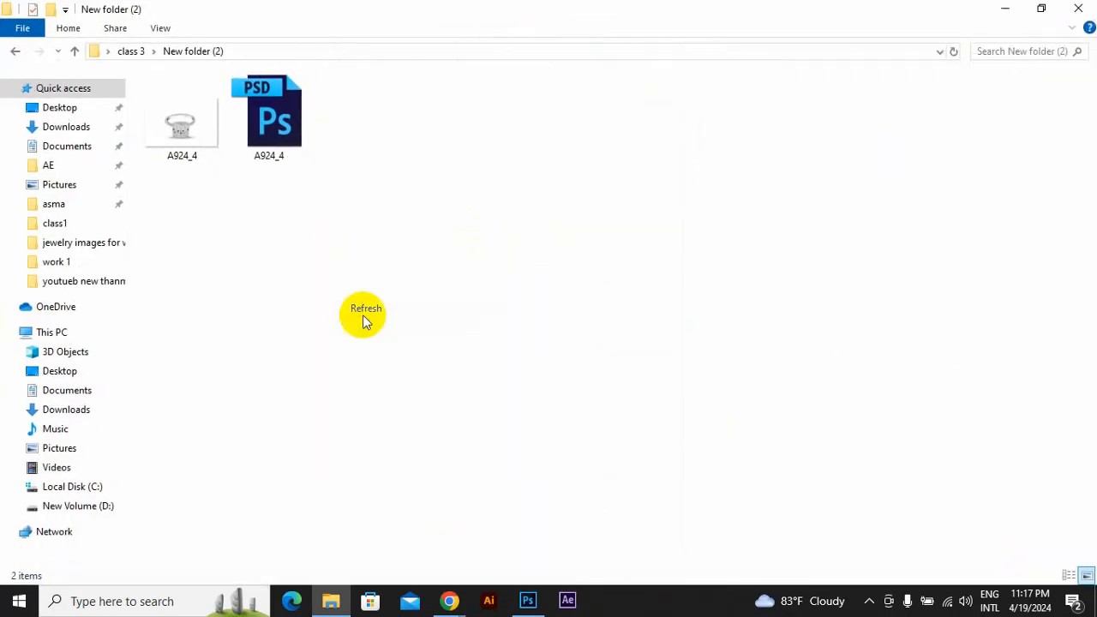
Open the exported A924_4 JPEG in the photo viewer and examine the ring and its shadow up close.
{"action": "left_click", "coordinate": [198, 158]}
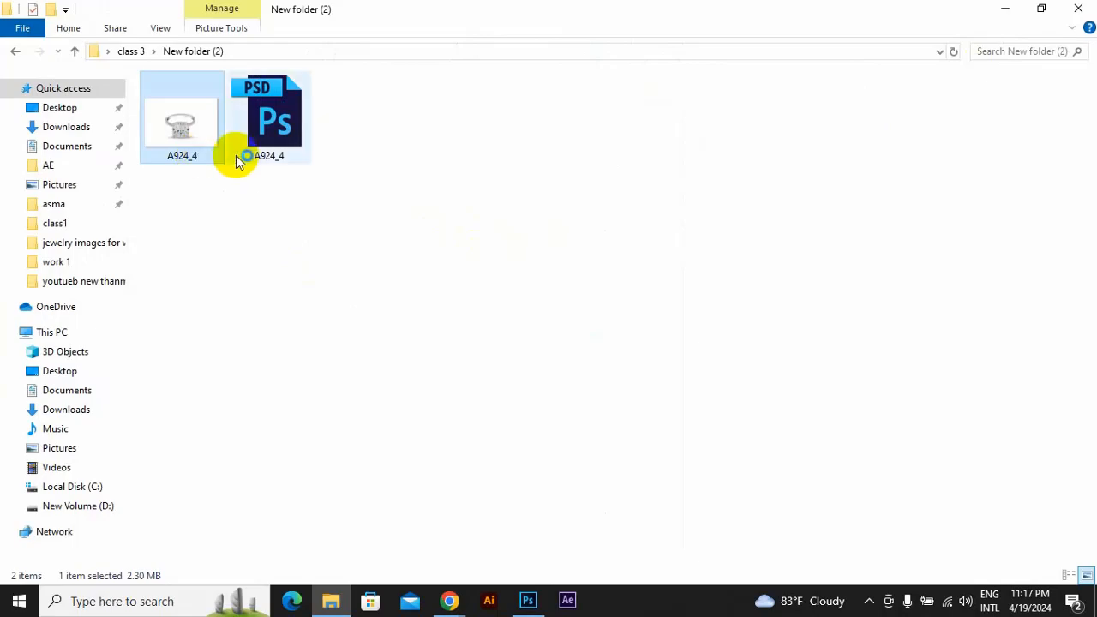
{"action": "double_click", "coordinate": [310, 126]}
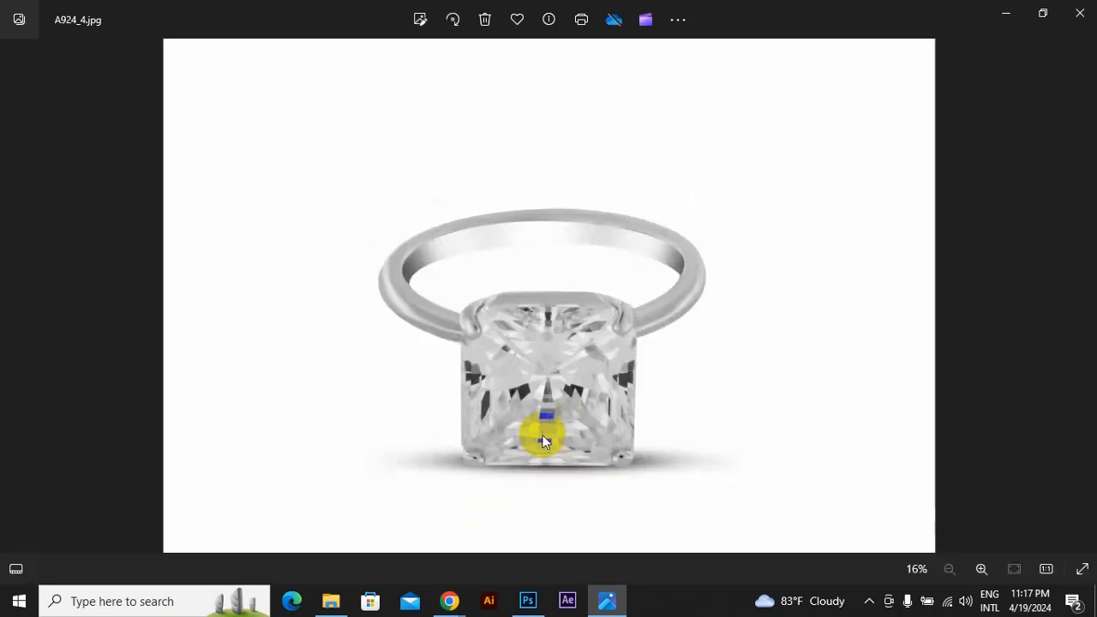
{"action": "scroll", "coordinate": [552, 437], "scroll_direction": "up", "scroll_amount": 3}
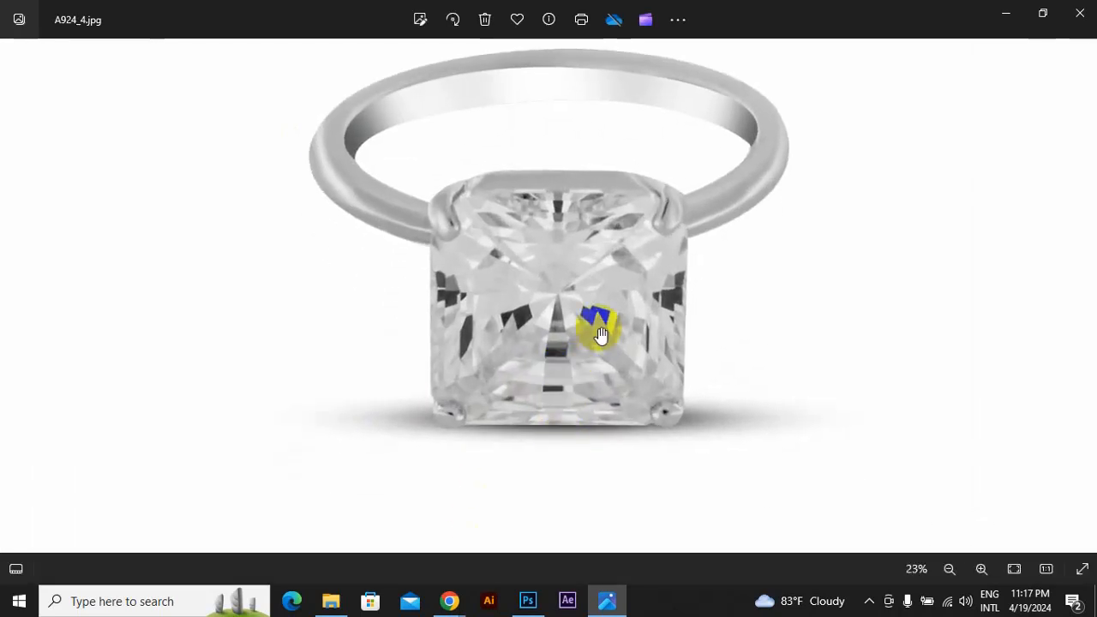
{"action": "left_click_drag", "start_coordinate": [599, 333], "coordinate": [590, 363]}
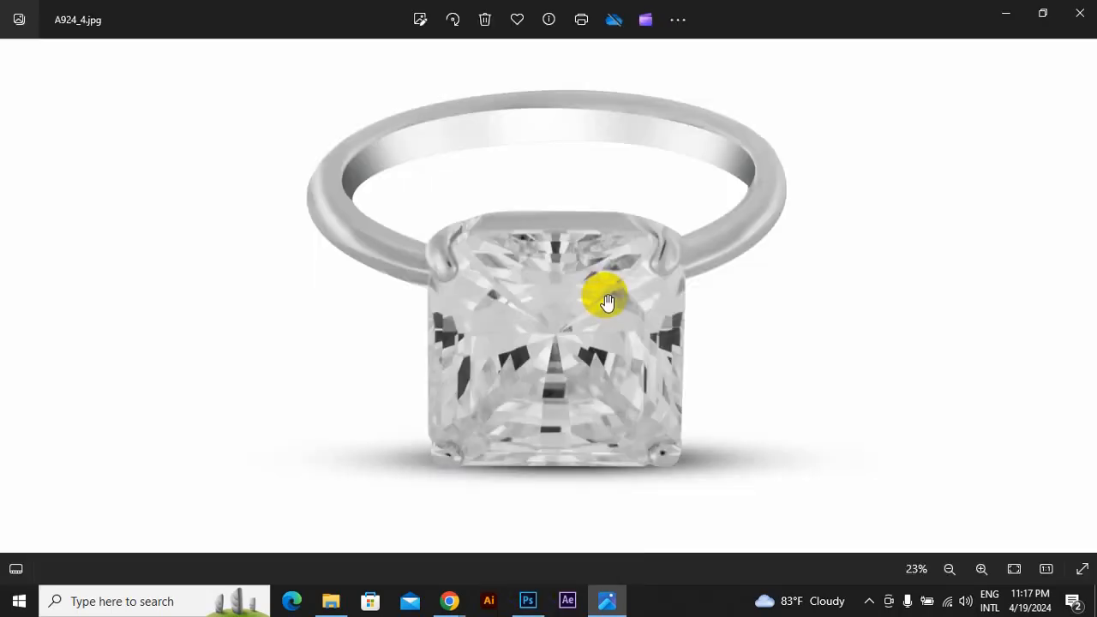
{"action": "left_click_drag", "start_coordinate": [605, 298], "coordinate": [600, 302]}
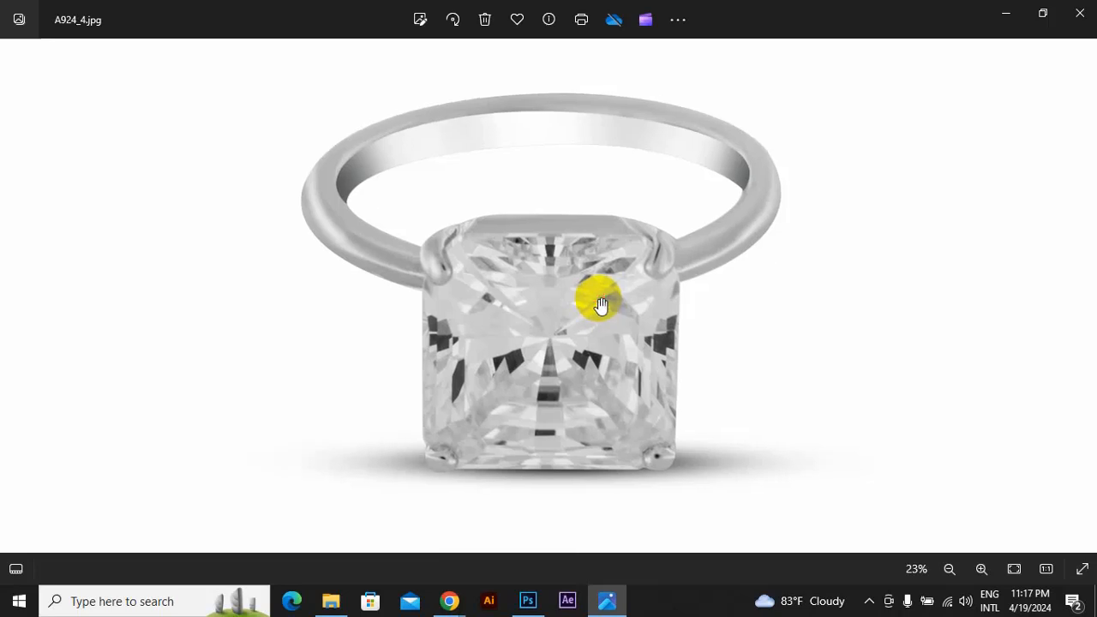
Shrink the retouched image's viewer to a floating window and move it clear of the desktop icons.
{"action": "left_click", "coordinate": [1045, 24]}
{"action": "left_click_drag", "start_coordinate": [277, 257], "coordinate": [302, 259]}
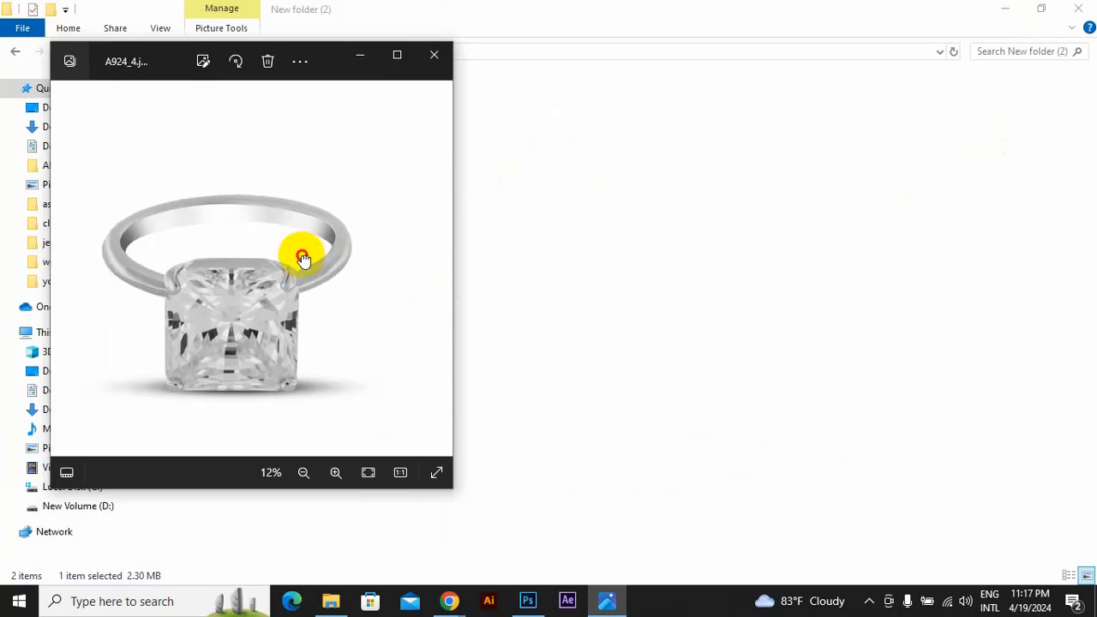
{"action": "left_click", "coordinate": [1006, 12]}
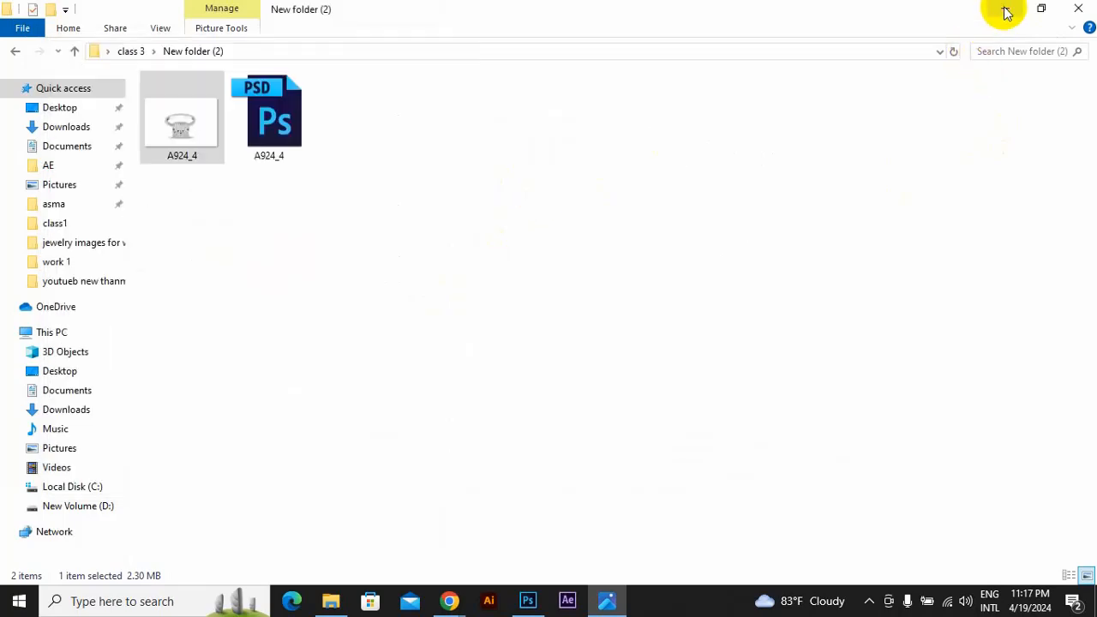
{"action": "left_click", "coordinate": [1005, 12]}
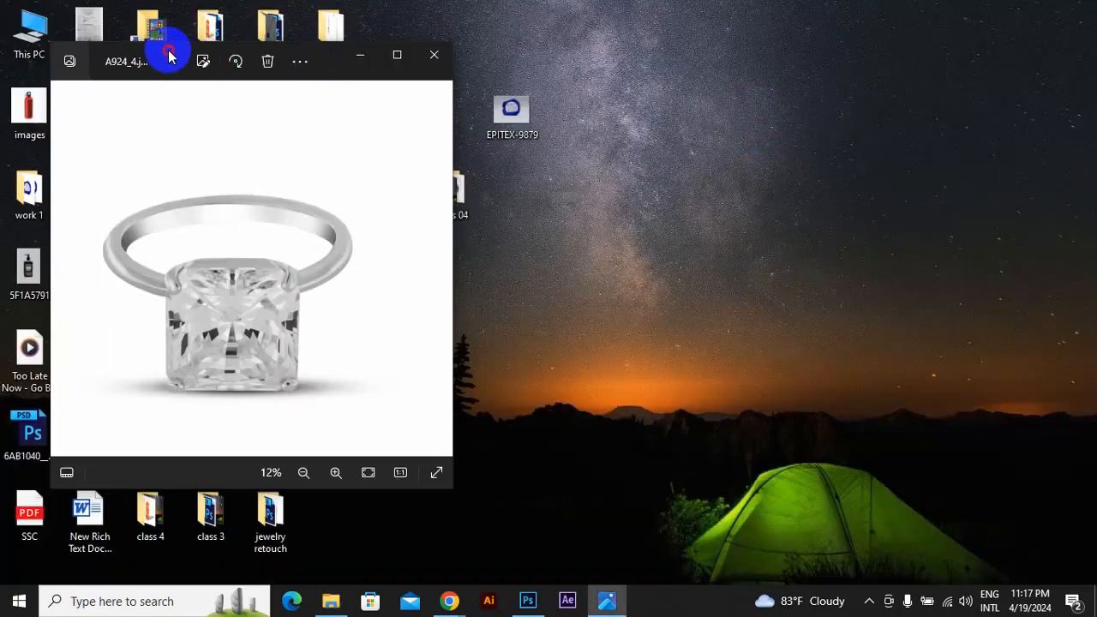
{"action": "left_click_drag", "start_coordinate": [169, 56], "coordinate": [695, 68]}
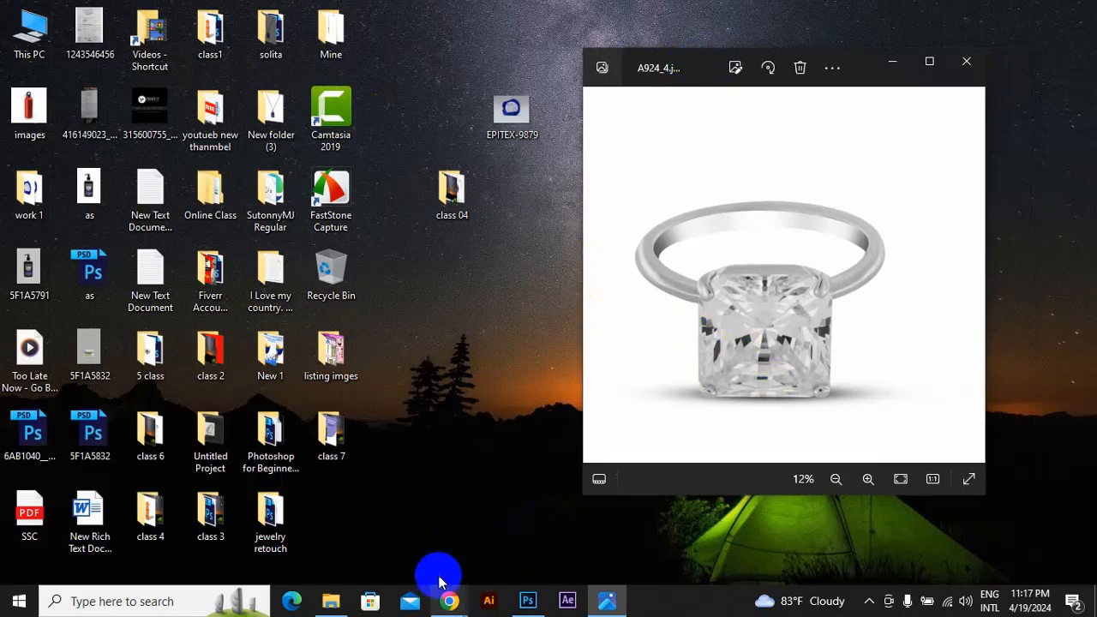
Open the original A924_4 photo from the class 3 folder and place the retouched version beside it for comparison.
{"action": "left_click", "coordinate": [334, 602]}
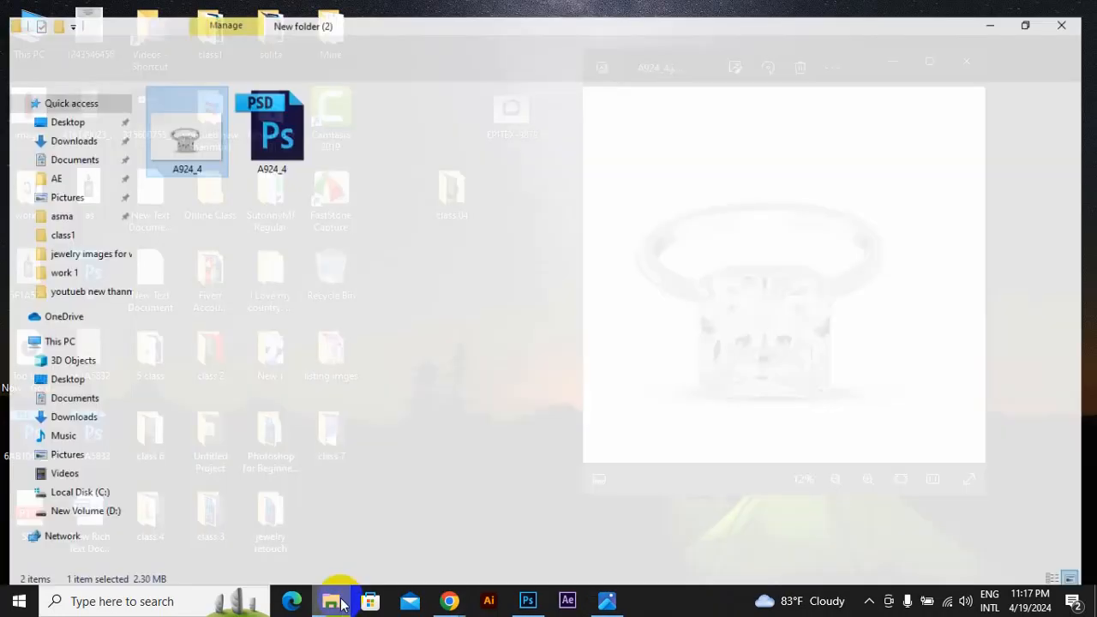
{"action": "left_click", "coordinate": [17, 52]}
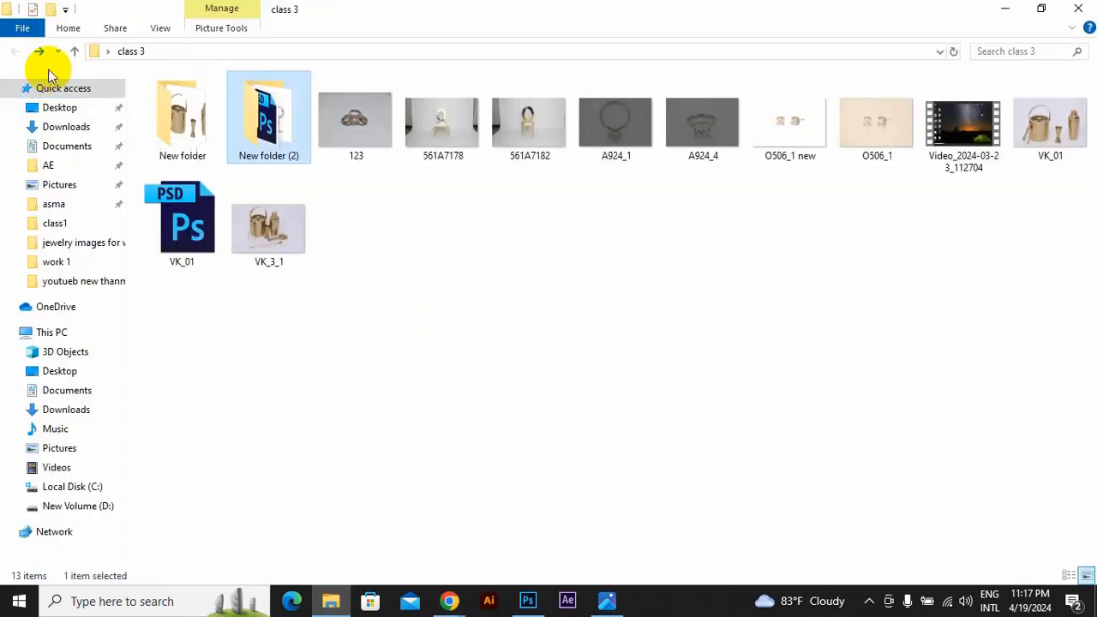
{"action": "double_click", "coordinate": [699, 148]}
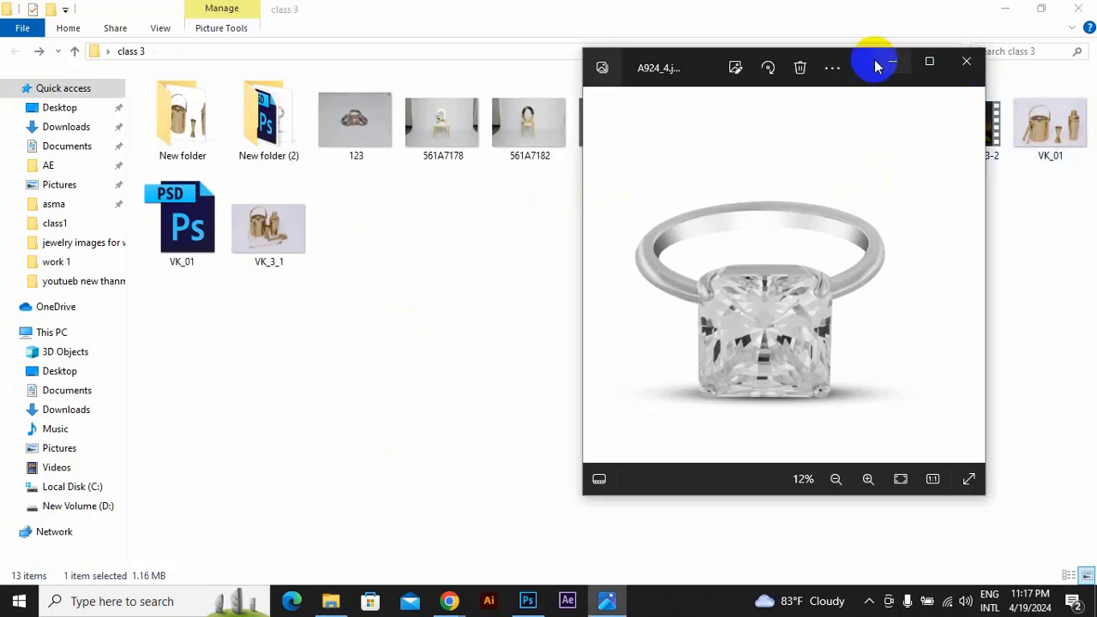
{"action": "left_click_drag", "start_coordinate": [874, 67], "coordinate": [938, 91]}
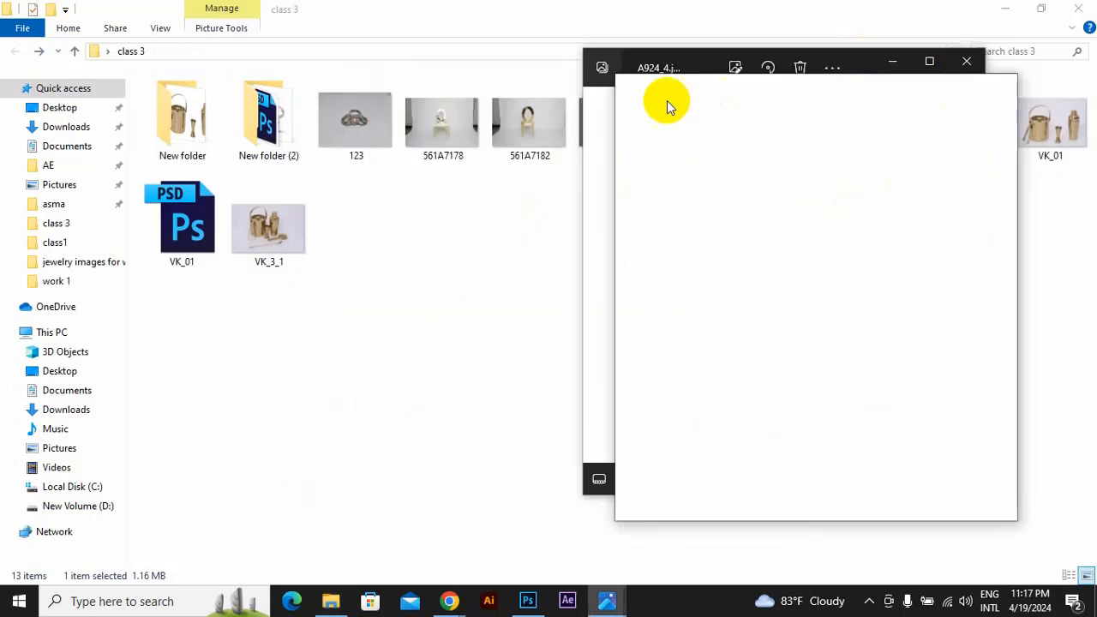
{"action": "left_click", "coordinate": [707, 56]}
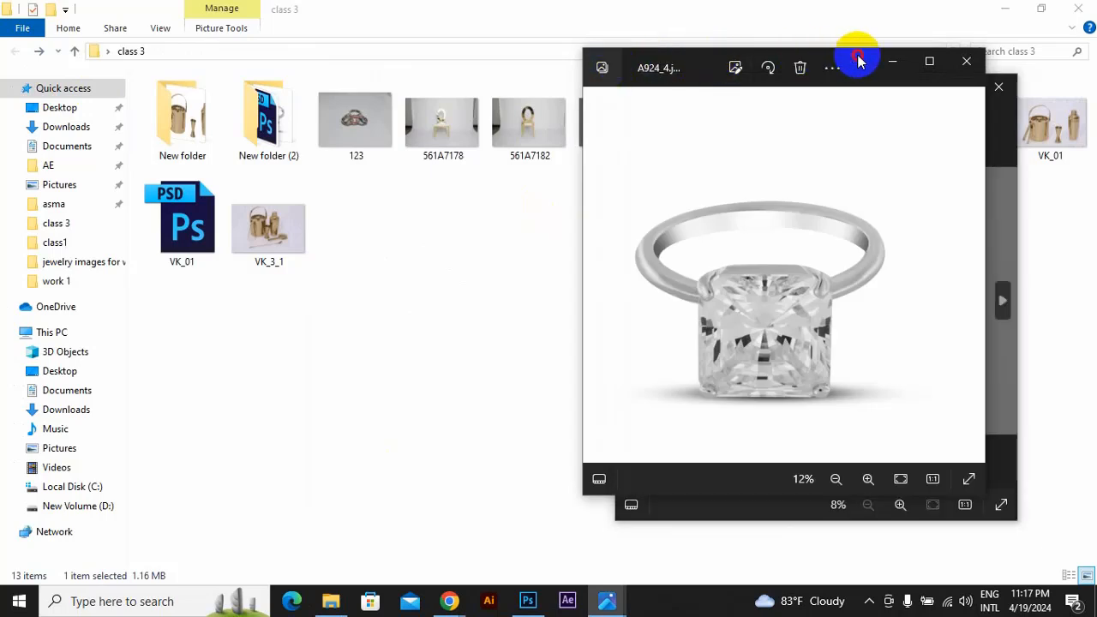
{"action": "left_click_drag", "start_coordinate": [856, 53], "coordinate": [487, 81]}
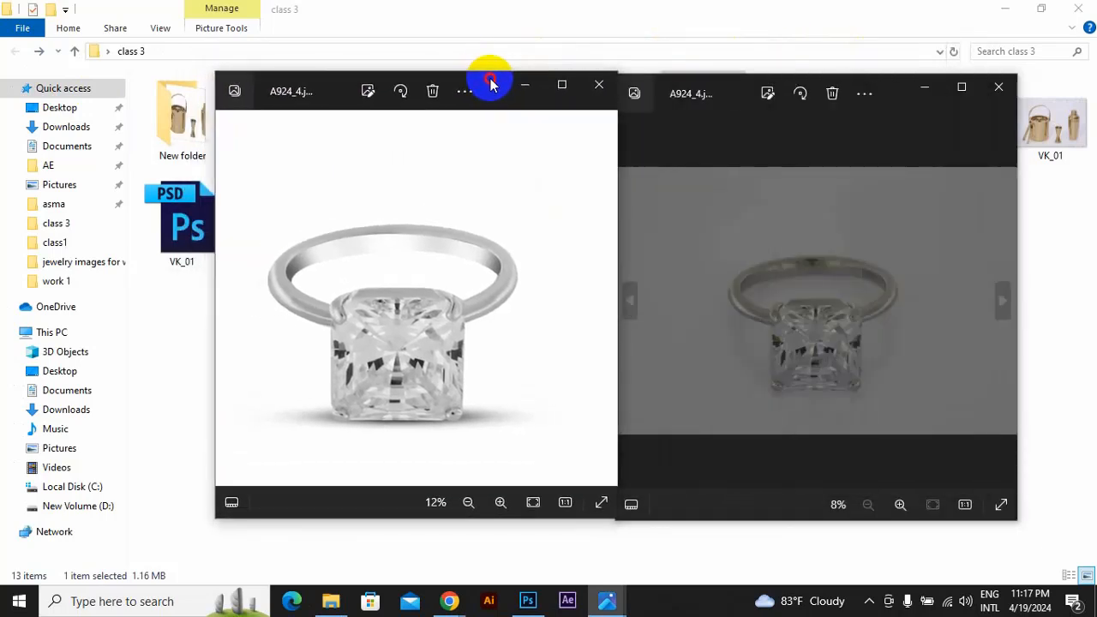
Minimize the class 3 folder window, line up the two photo viewers side by side and zoom in on the ring in both.
{"action": "left_click", "coordinate": [1009, 10]}
{"action": "left_click", "coordinate": [1009, 10]}
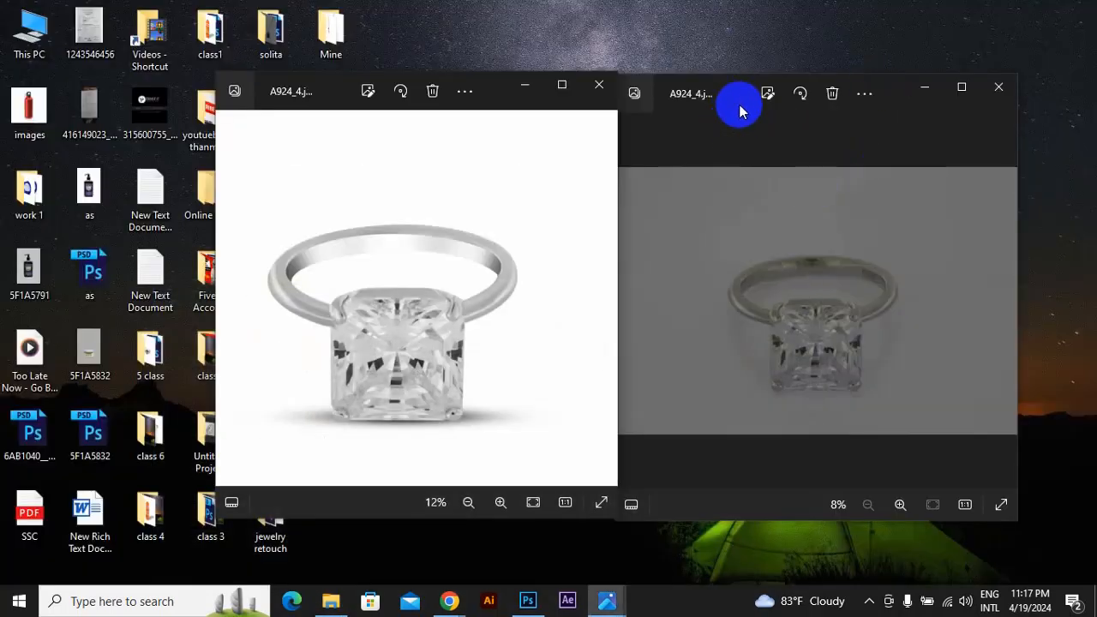
{"action": "mouse_move", "coordinate": [741, 94]}
{"action": "left_mouse_down"}
{"action": "mouse_move", "coordinate": [801, 91]}
{"action": "mouse_move", "coordinate": [747, 90]}
{"action": "left_mouse_up"}
{"action": "scroll", "coordinate": [802, 265], "scroll_direction": "up", "scroll_amount": 4}
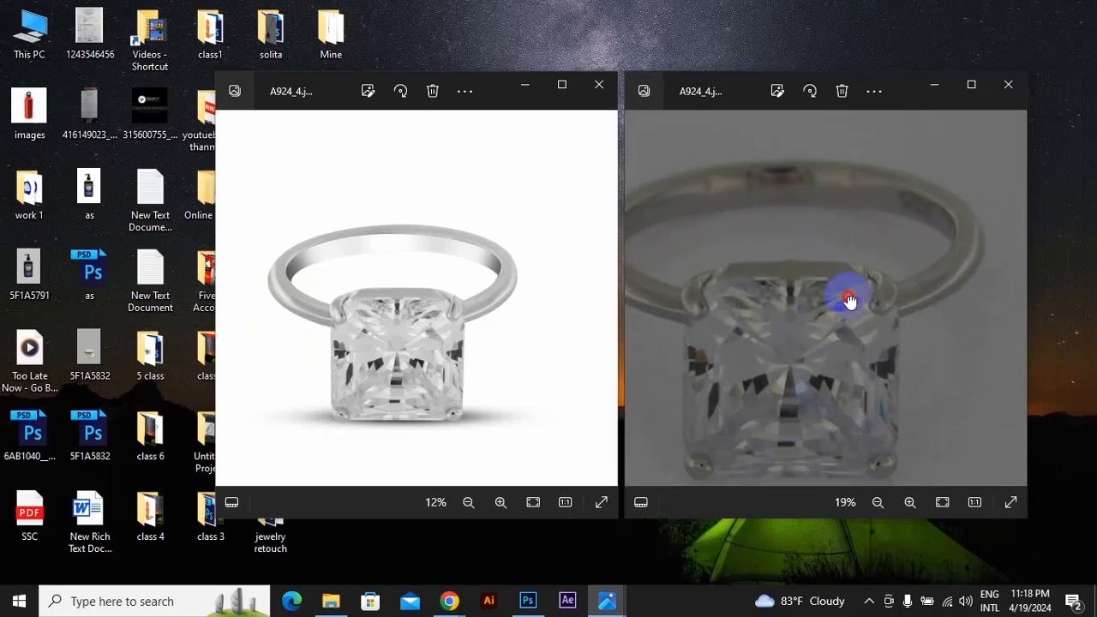
{"action": "scroll", "coordinate": [403, 339], "scroll_direction": "up", "scroll_amount": 2}
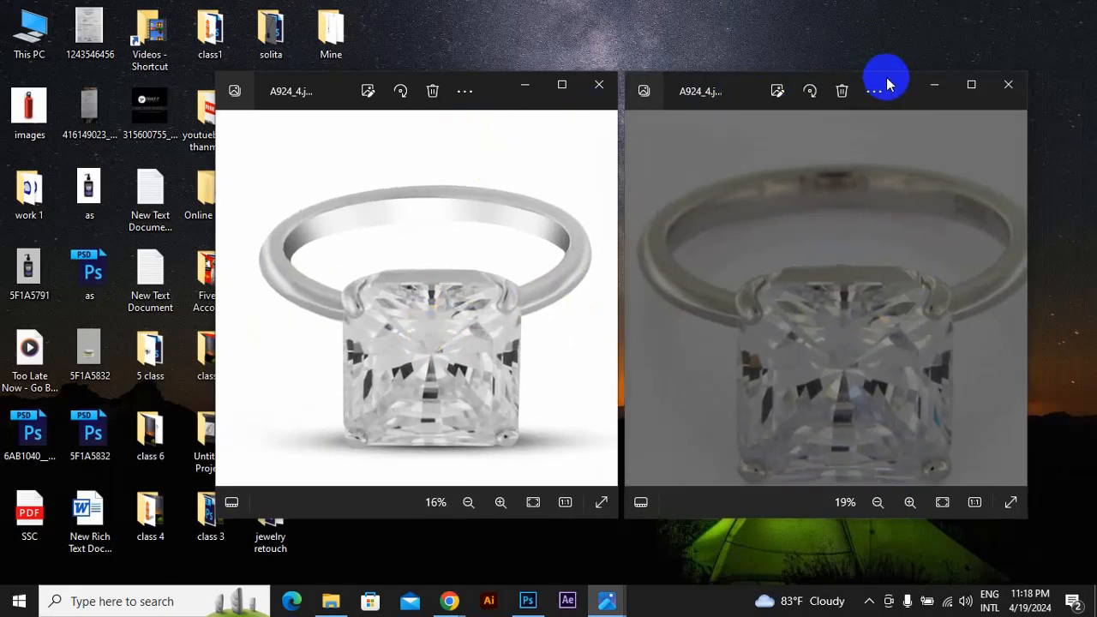
Swap the two viewers so the original precedes the retouched ring, and zoom both photos out to show each ring at a similar size.
{"action": "left_click_drag", "start_coordinate": [886, 81], "coordinate": [835, 92]}
{"action": "left_click", "coordinate": [601, 101]}
{"action": "scroll", "coordinate": [842, 286], "scroll_direction": "up", "scroll_amount": 1}
{"action": "scroll", "coordinate": [839, 289], "scroll_direction": "down", "scroll_amount": 3}
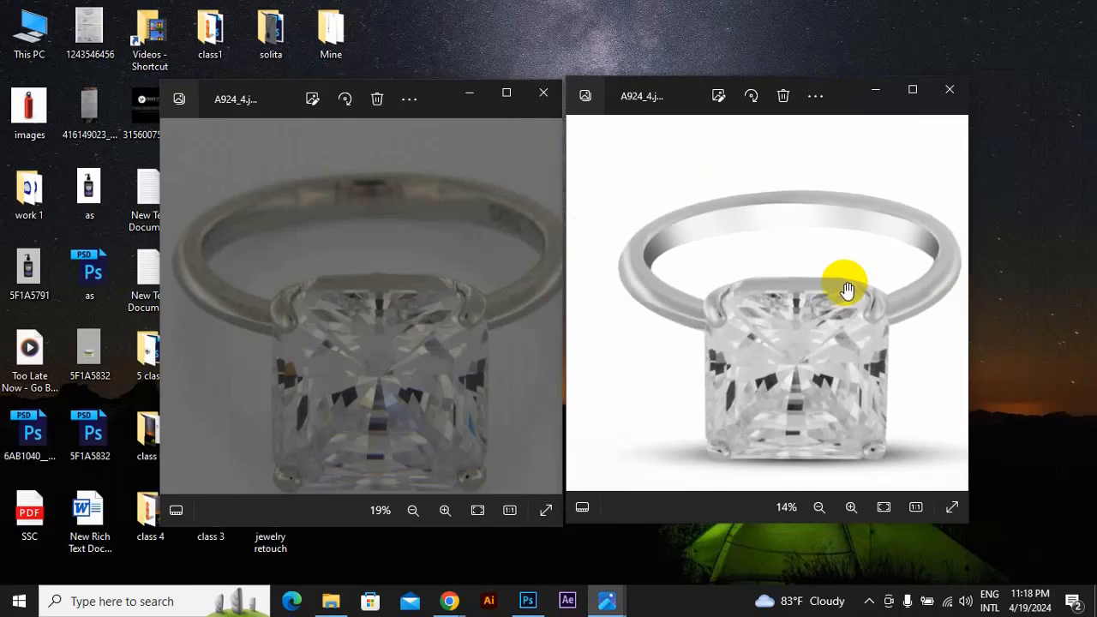
{"action": "scroll", "coordinate": [457, 299], "scroll_direction": "down", "scroll_amount": 3}
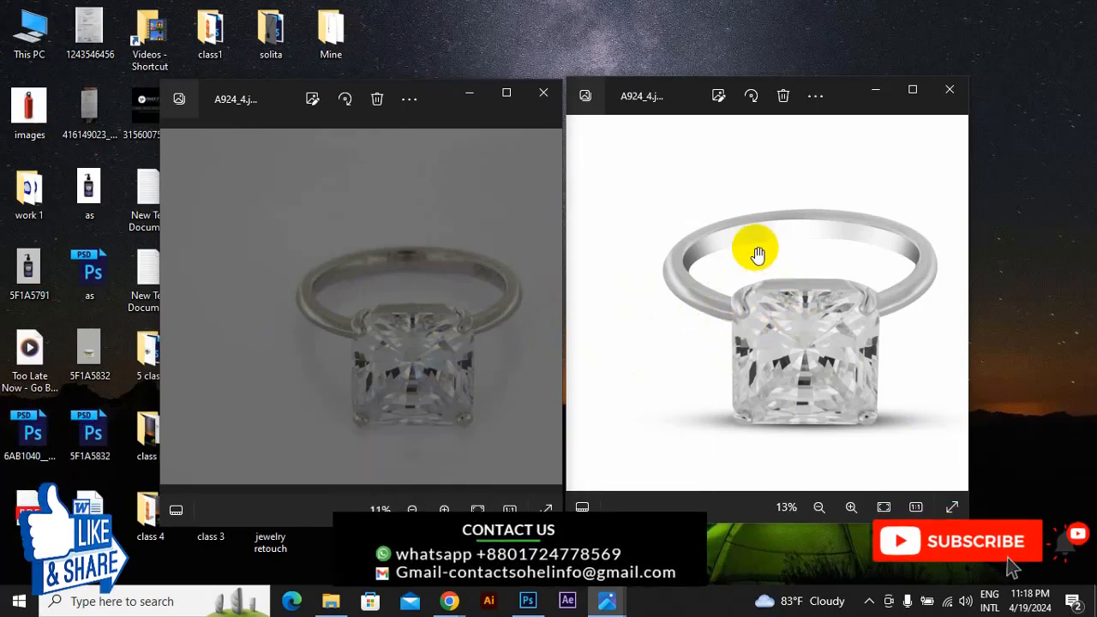
{"action": "scroll", "coordinate": [759, 313], "scroll_direction": "down", "scroll_amount": 1}
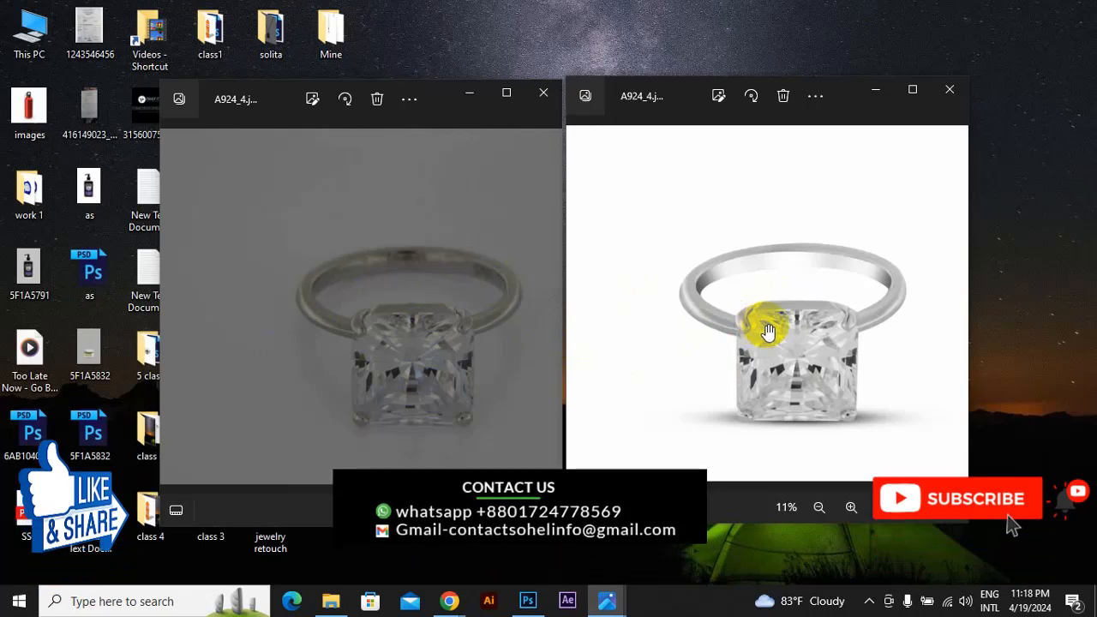
{"action": "scroll", "coordinate": [766, 326], "scroll_direction": "up", "scroll_amount": 1}
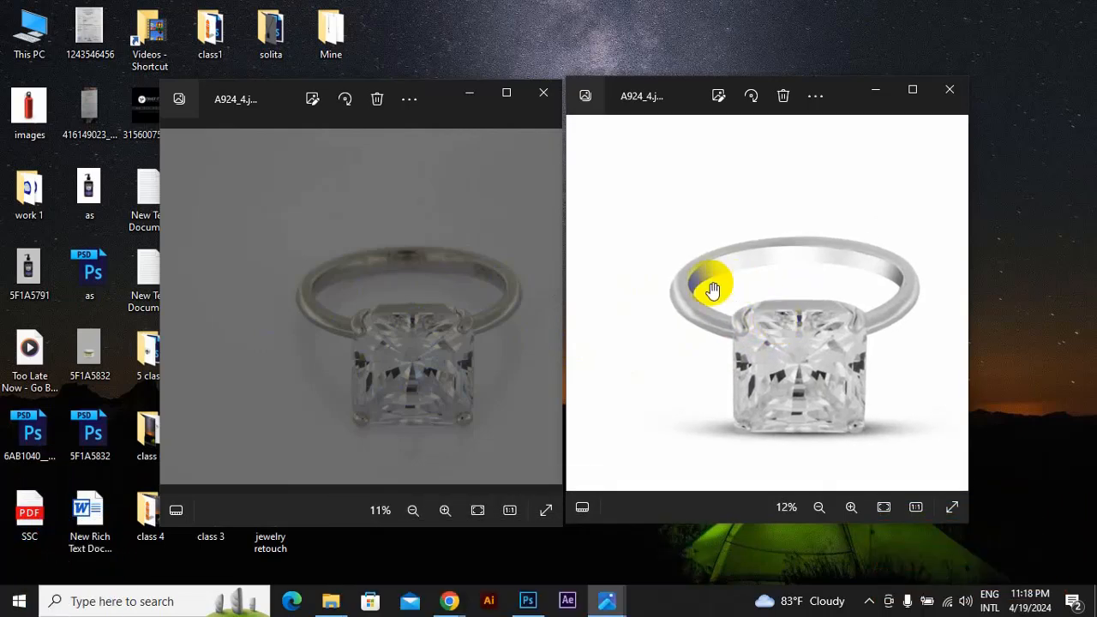
Leave a small gap between the original and retouched viewers and refresh the desktop.
{"action": "left_click_drag", "start_coordinate": [433, 93], "coordinate": [428, 98]}
{"action": "right_click", "coordinate": [500, 17]}
{"action": "left_click", "coordinate": [515, 65]}
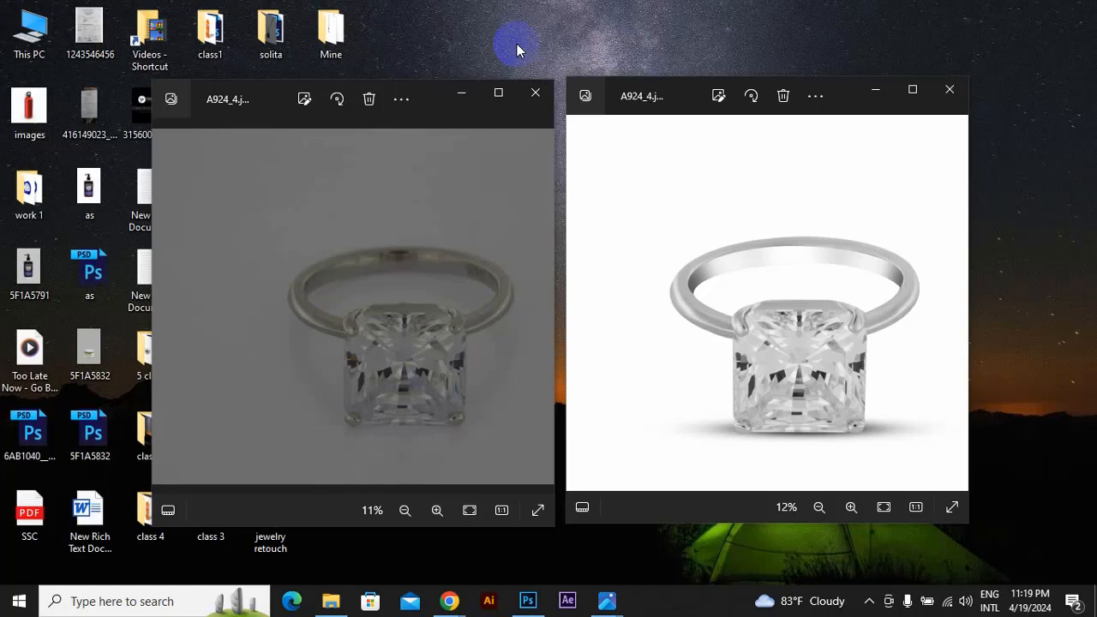
{"action": "right_click", "coordinate": [630, 5]}
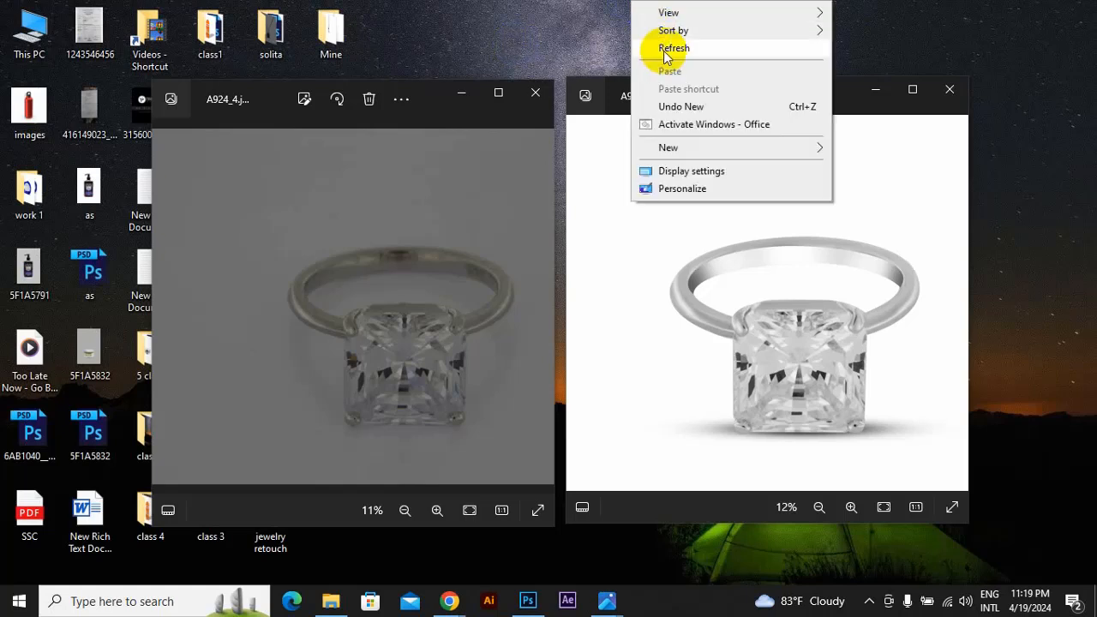
{"action": "left_click", "coordinate": [668, 48]}
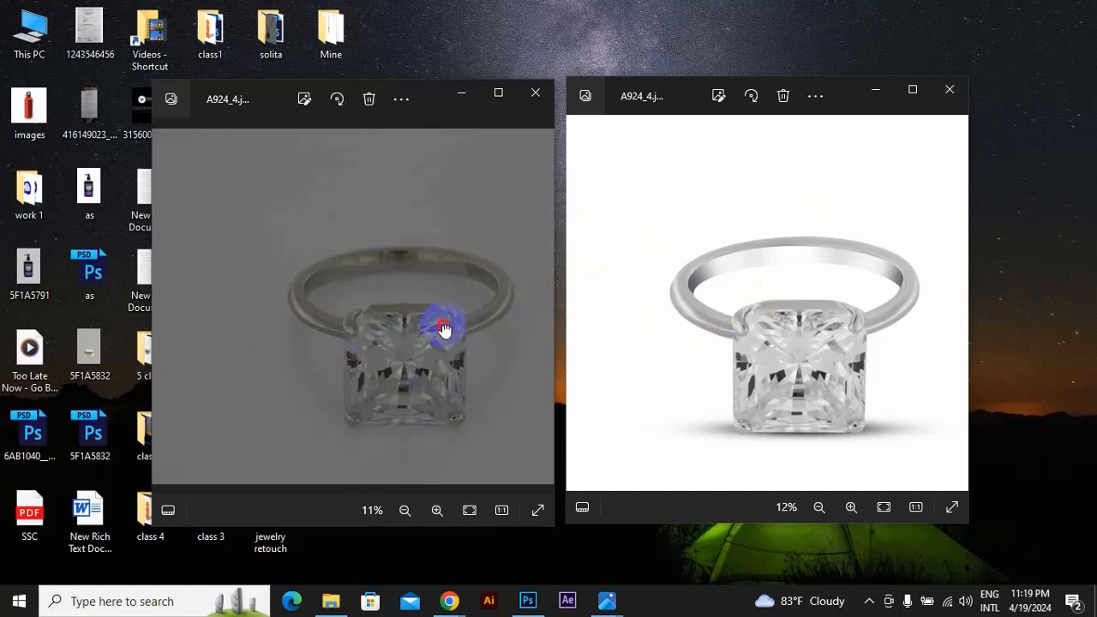
Reframe the ring in each viewer and compare the retouched band, diamond and shadow with the original photo.
{"action": "left_click_drag", "start_coordinate": [443, 329], "coordinate": [420, 320]}
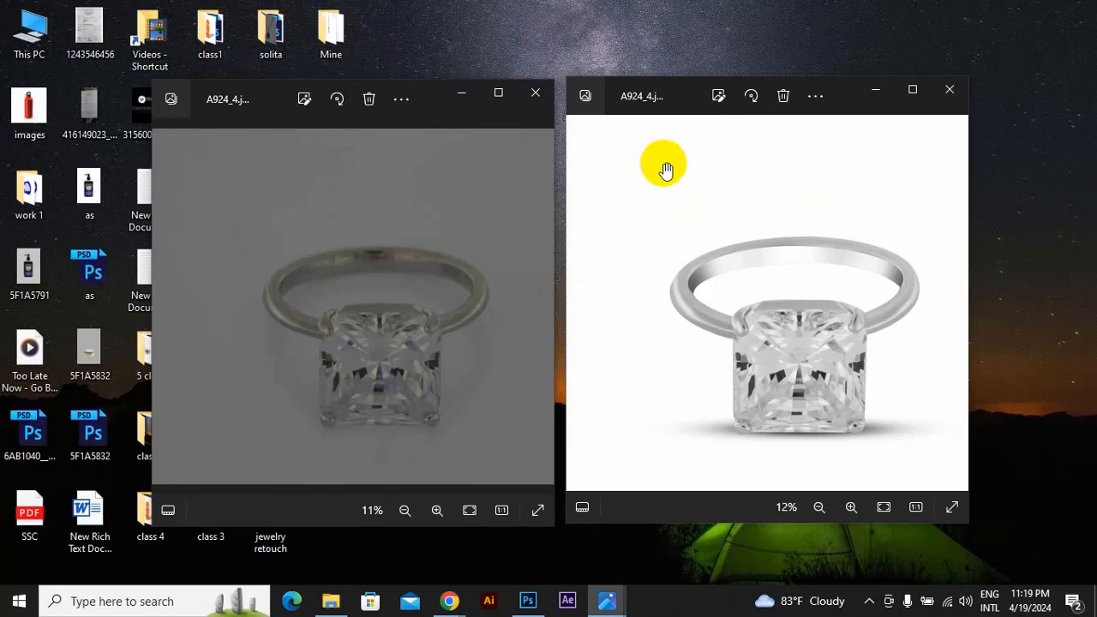
{"action": "left_click", "coordinate": [88, 187]}
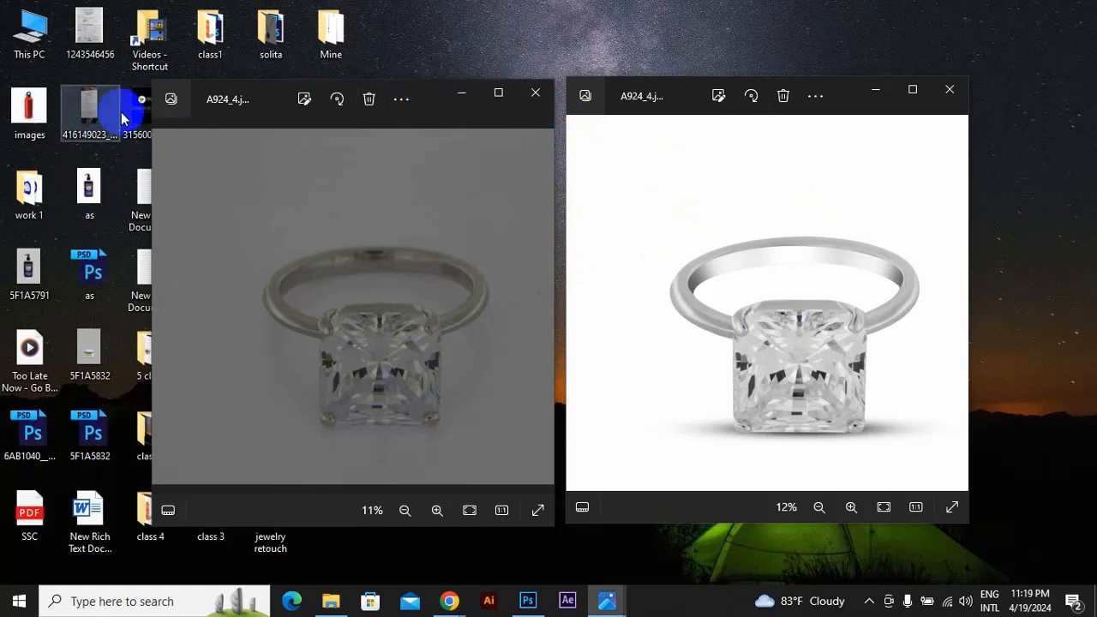
{"action": "right_click", "coordinate": [640, 17]}
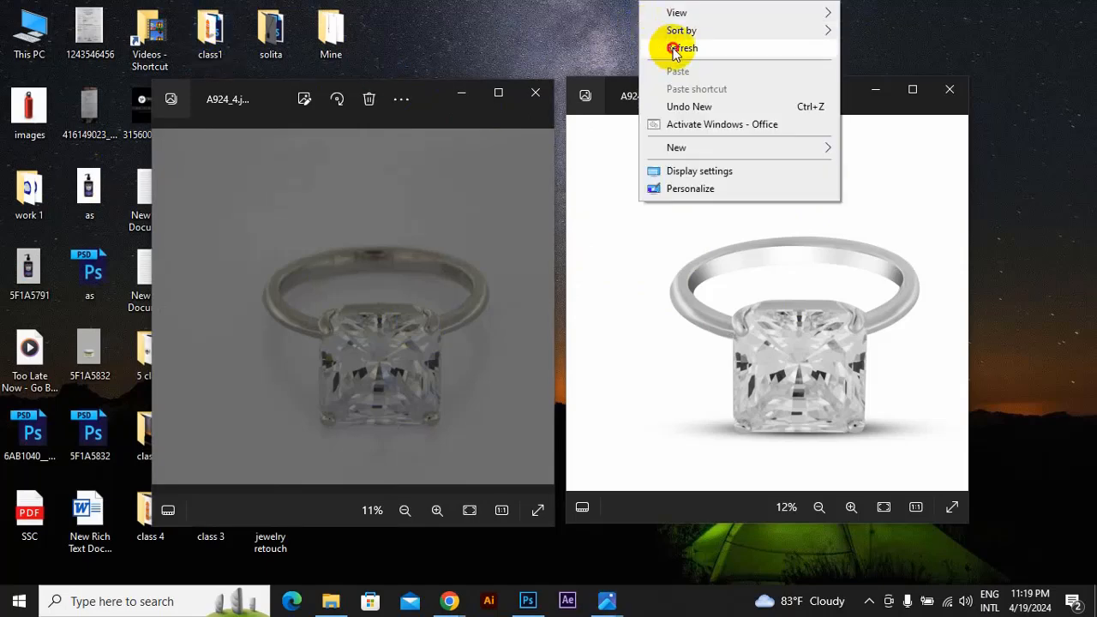
{"action": "left_click", "coordinate": [666, 42]}
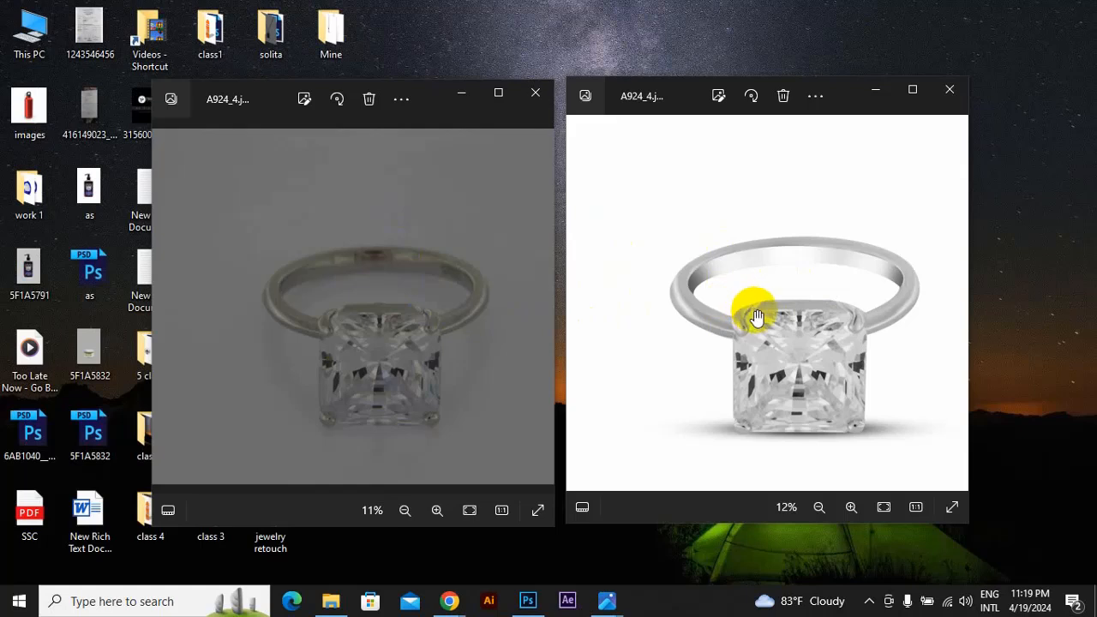
{"action": "left_click", "coordinate": [807, 324]}
{"action": "left_click_drag", "start_coordinate": [807, 325], "coordinate": [795, 327]}
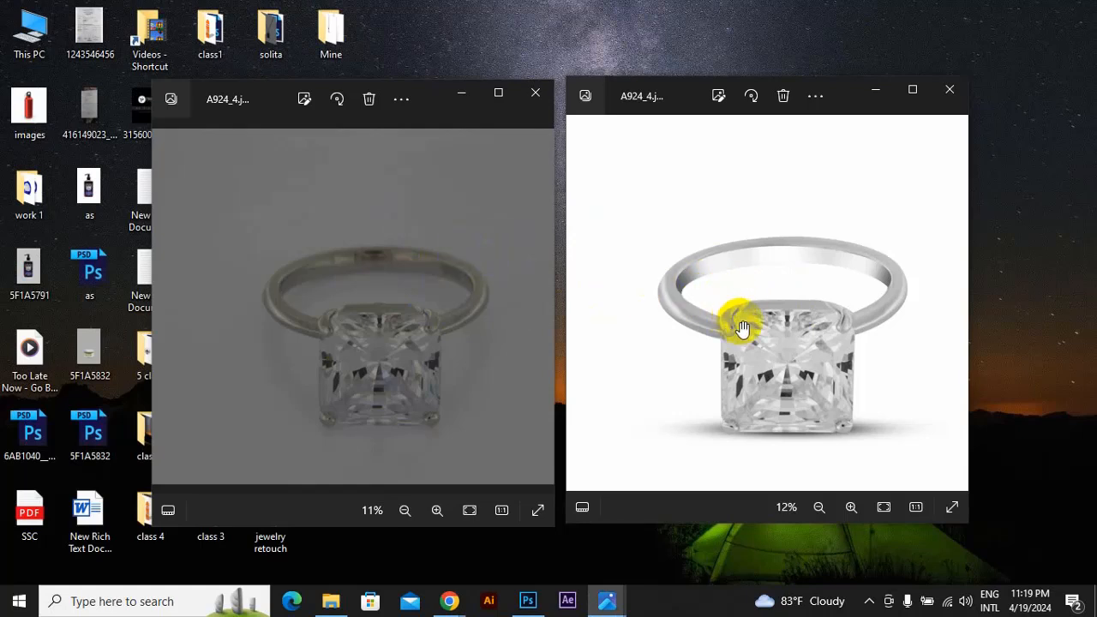
{"action": "scroll", "coordinate": [741, 328], "scroll_direction": "up", "scroll_amount": 1}
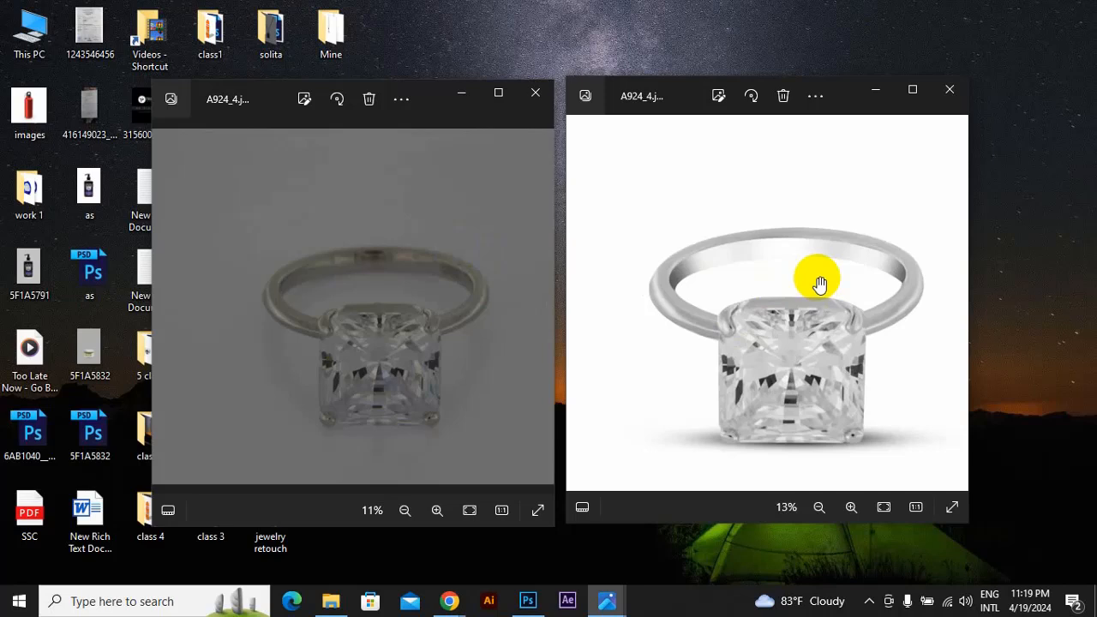